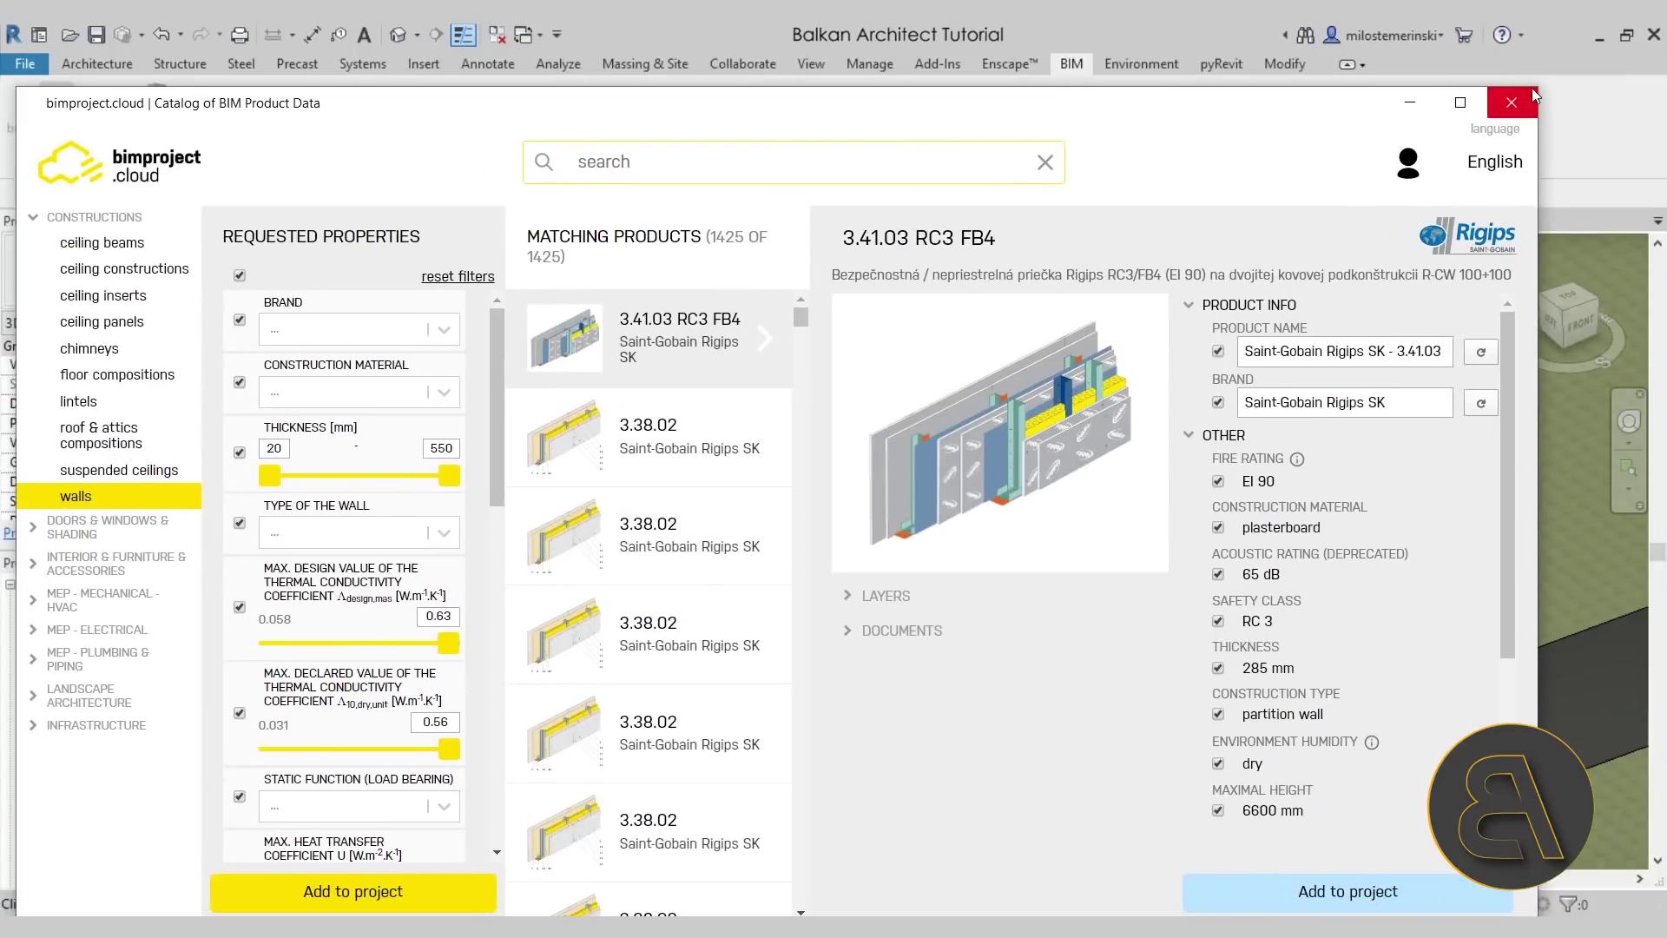
Shrink the product catalog window and move it out of the way of the 3D view.
{"action": "left_click_drag", "start_coordinate": [1537, 87], "coordinate": [1239, 272]}
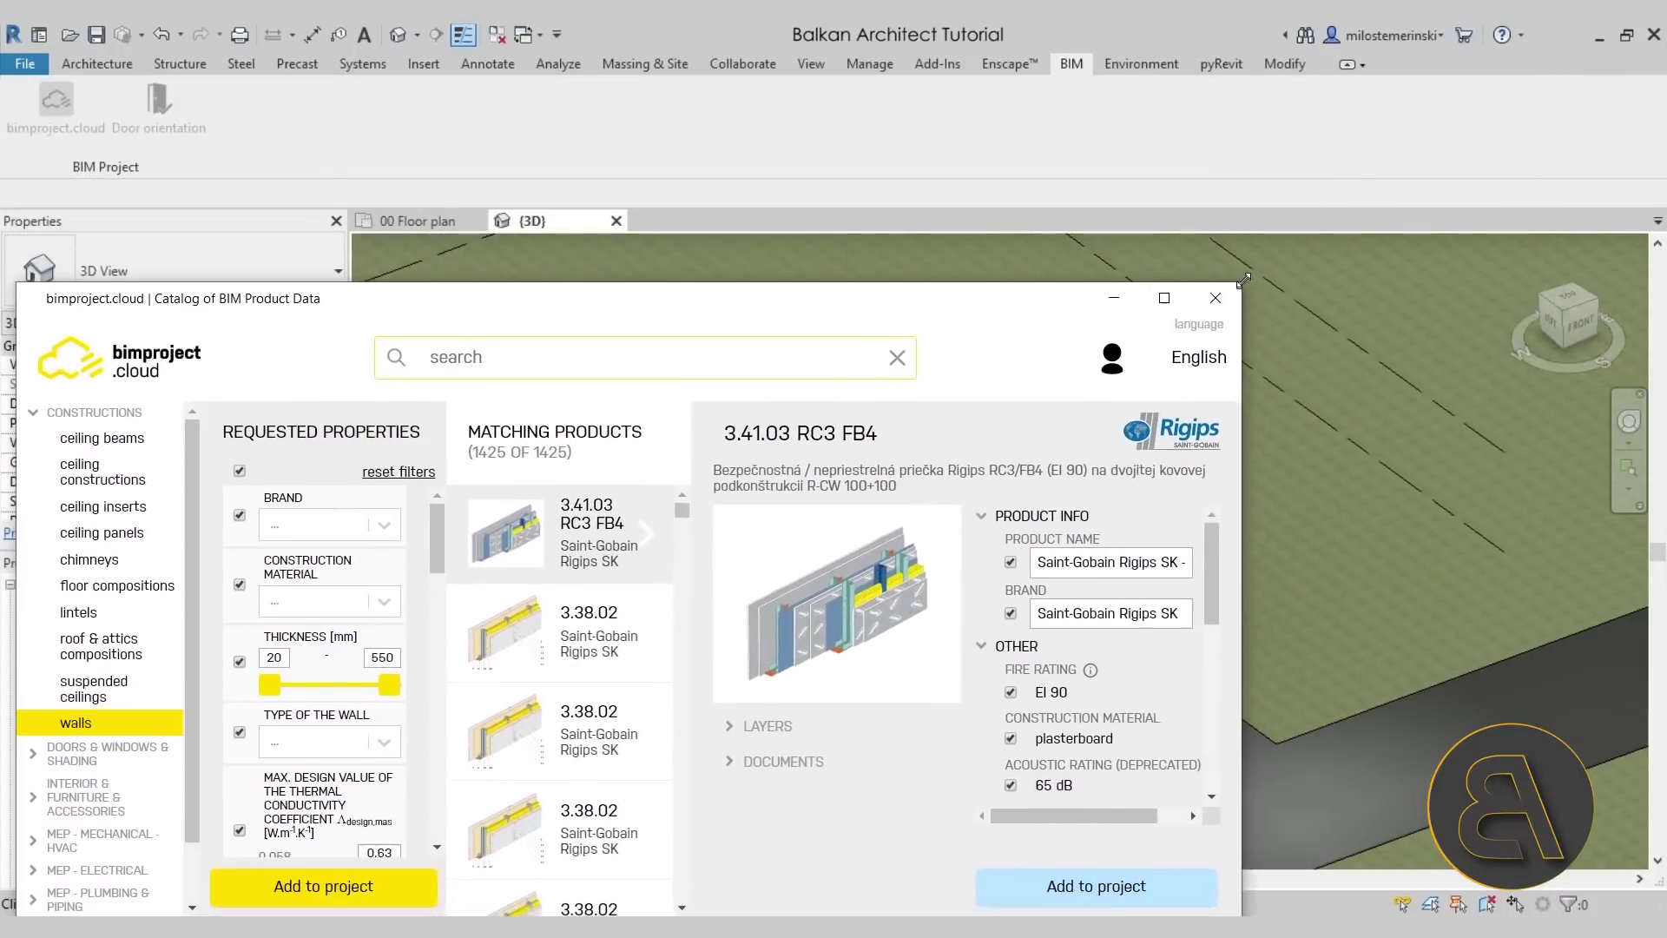
{"action": "left_click_drag", "start_coordinate": [1003, 305], "coordinate": [1160, 174]}
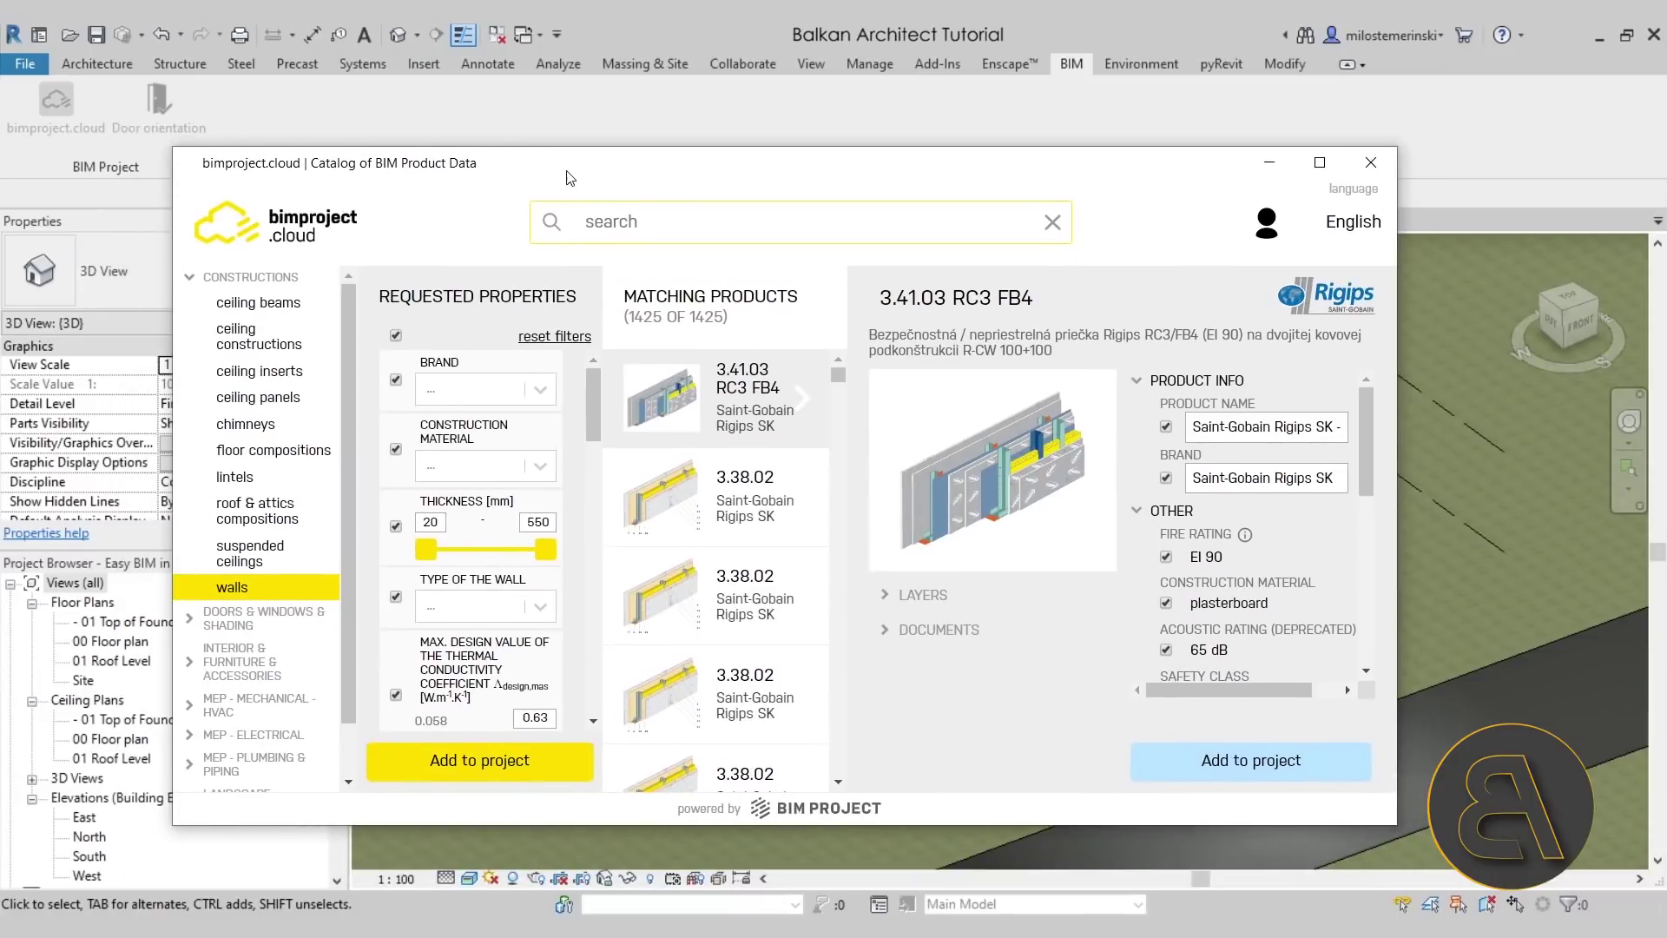
{"action": "left_click_drag", "start_coordinate": [587, 184], "coordinate": [572, 170]}
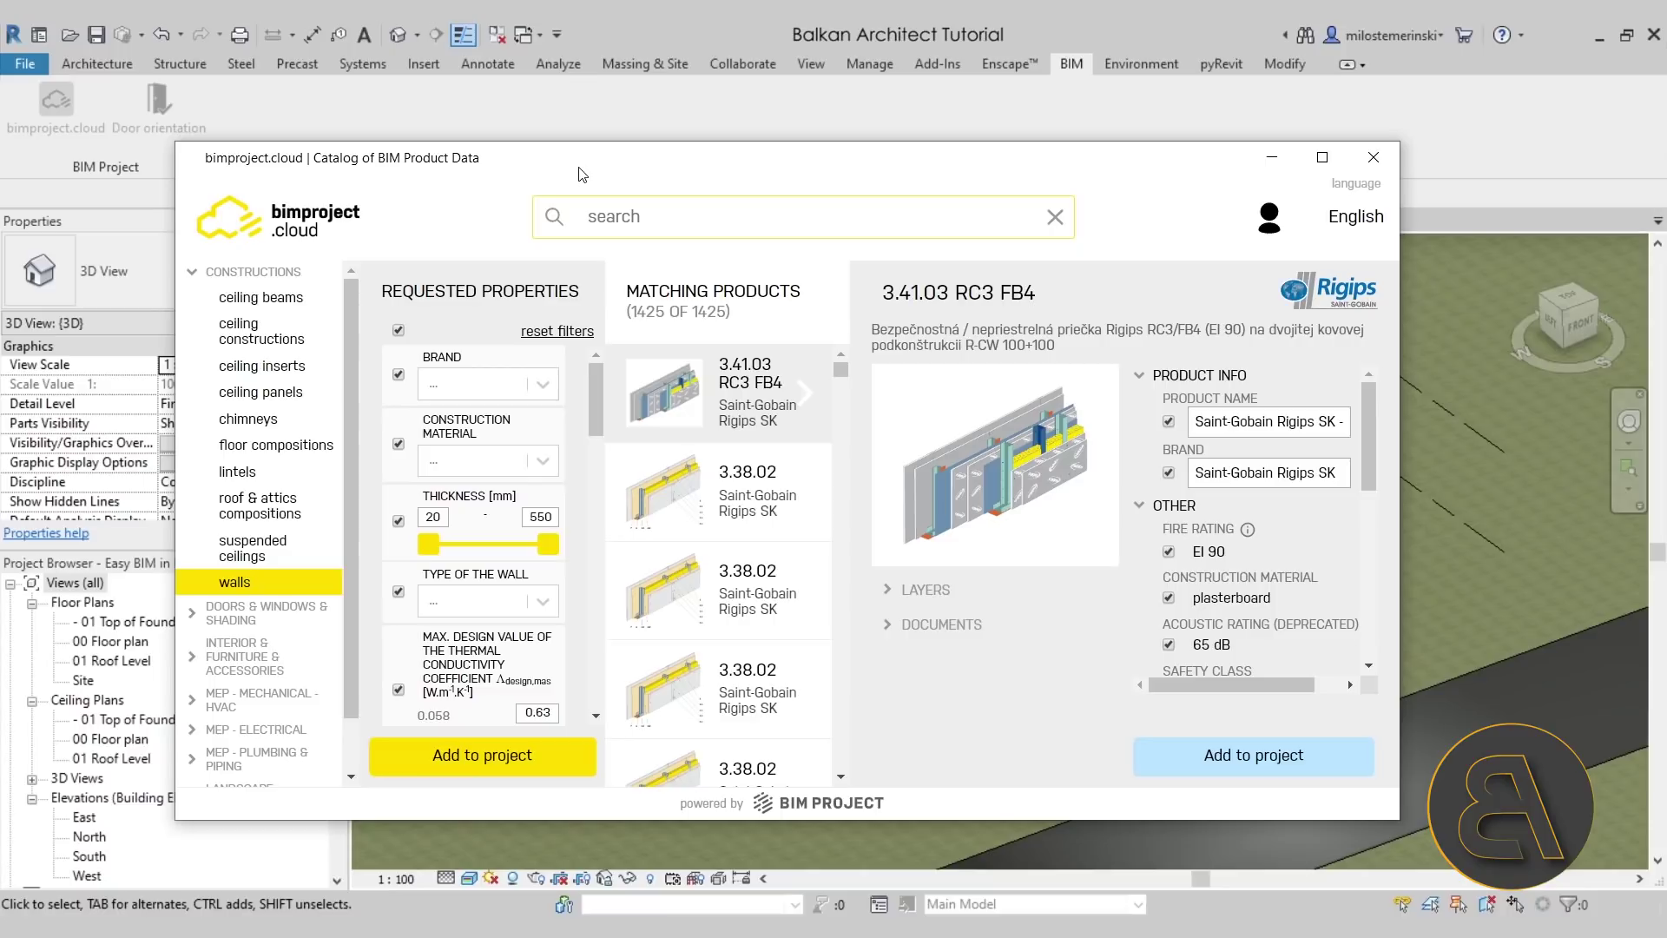
{"action": "left_click_drag", "start_coordinate": [620, 175], "coordinate": [615, 181]}
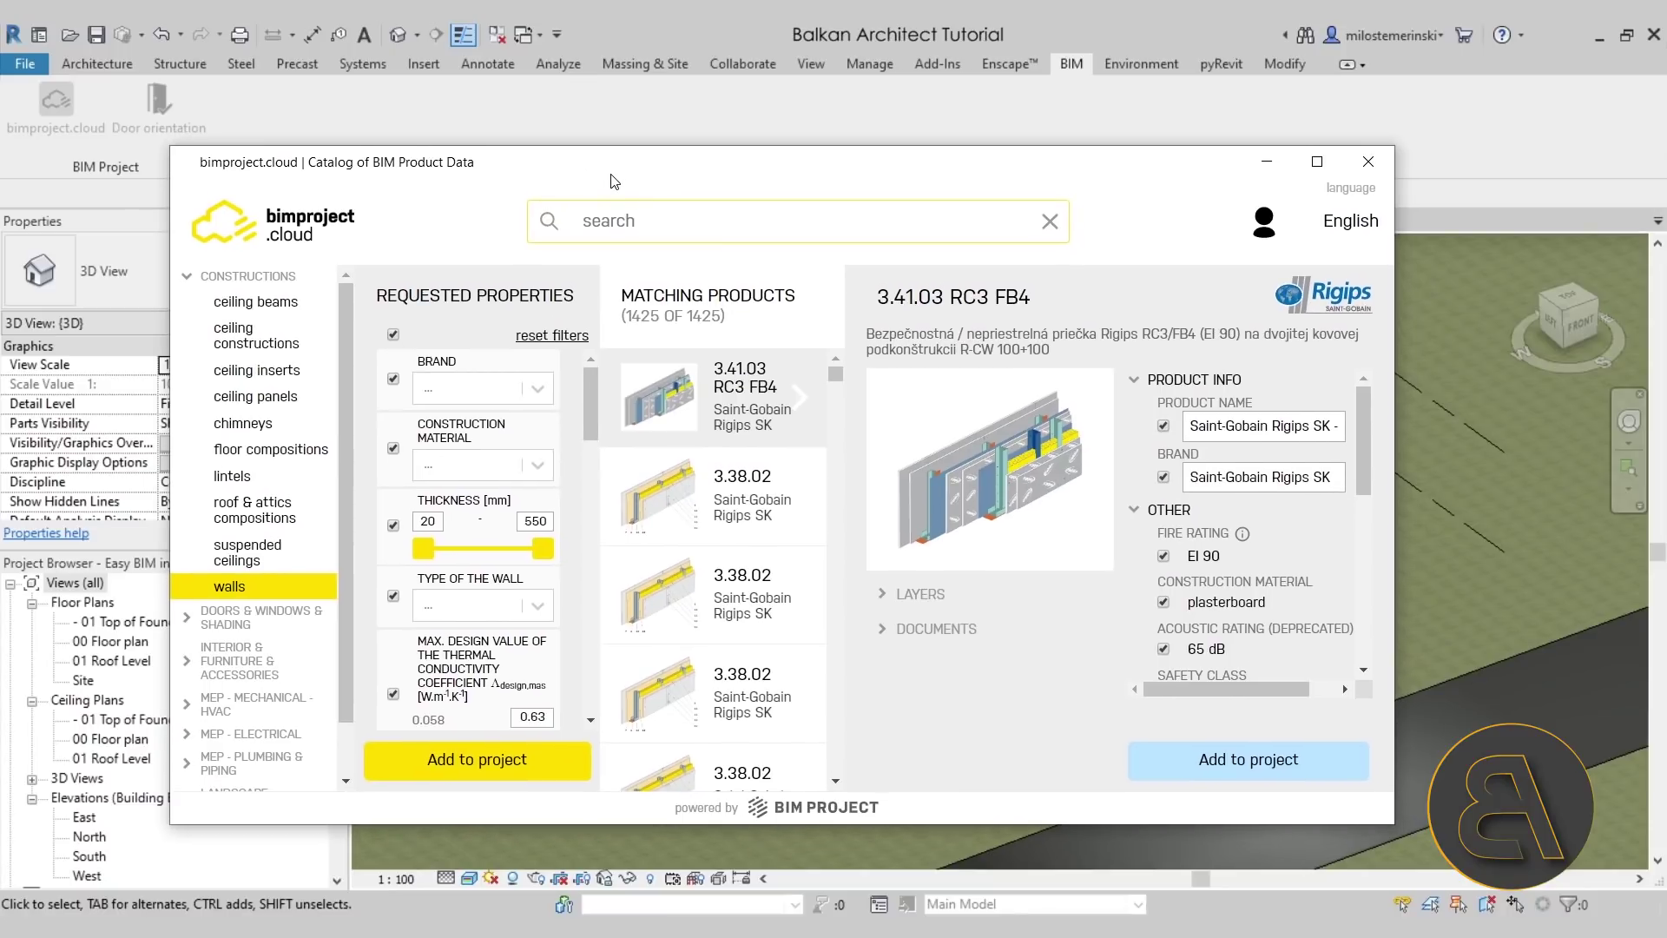
{"action": "left_click_drag", "start_coordinate": [615, 180], "coordinate": [573, 177]}
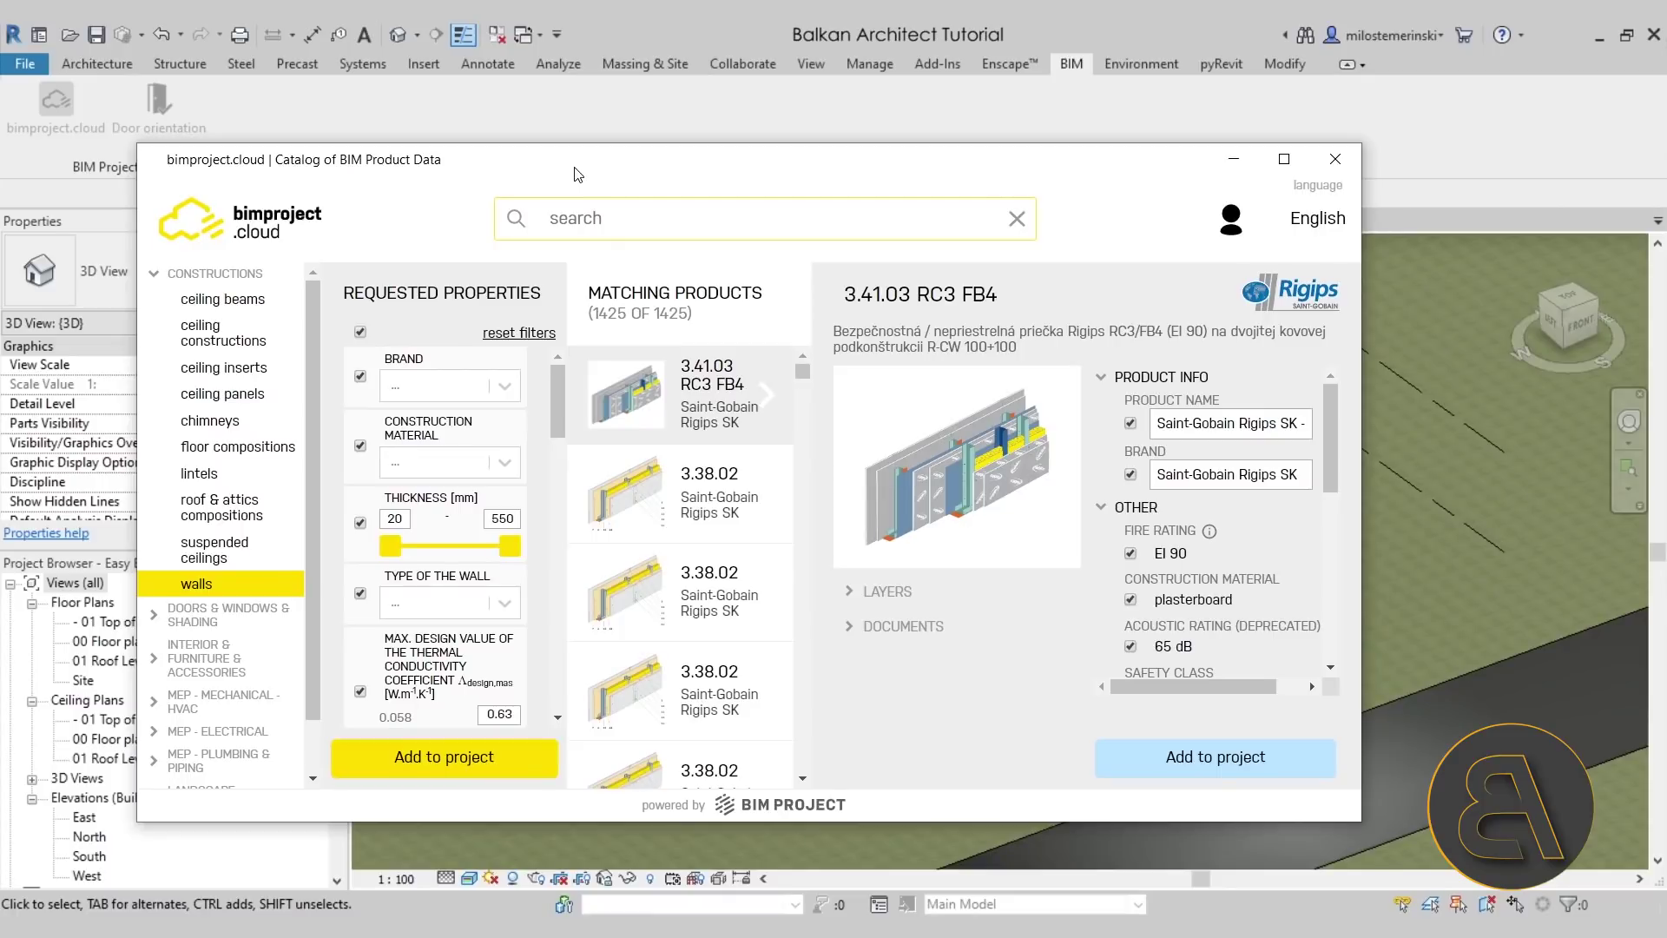
{"action": "left_click_drag", "start_coordinate": [794, 183], "coordinate": [0, 178]}
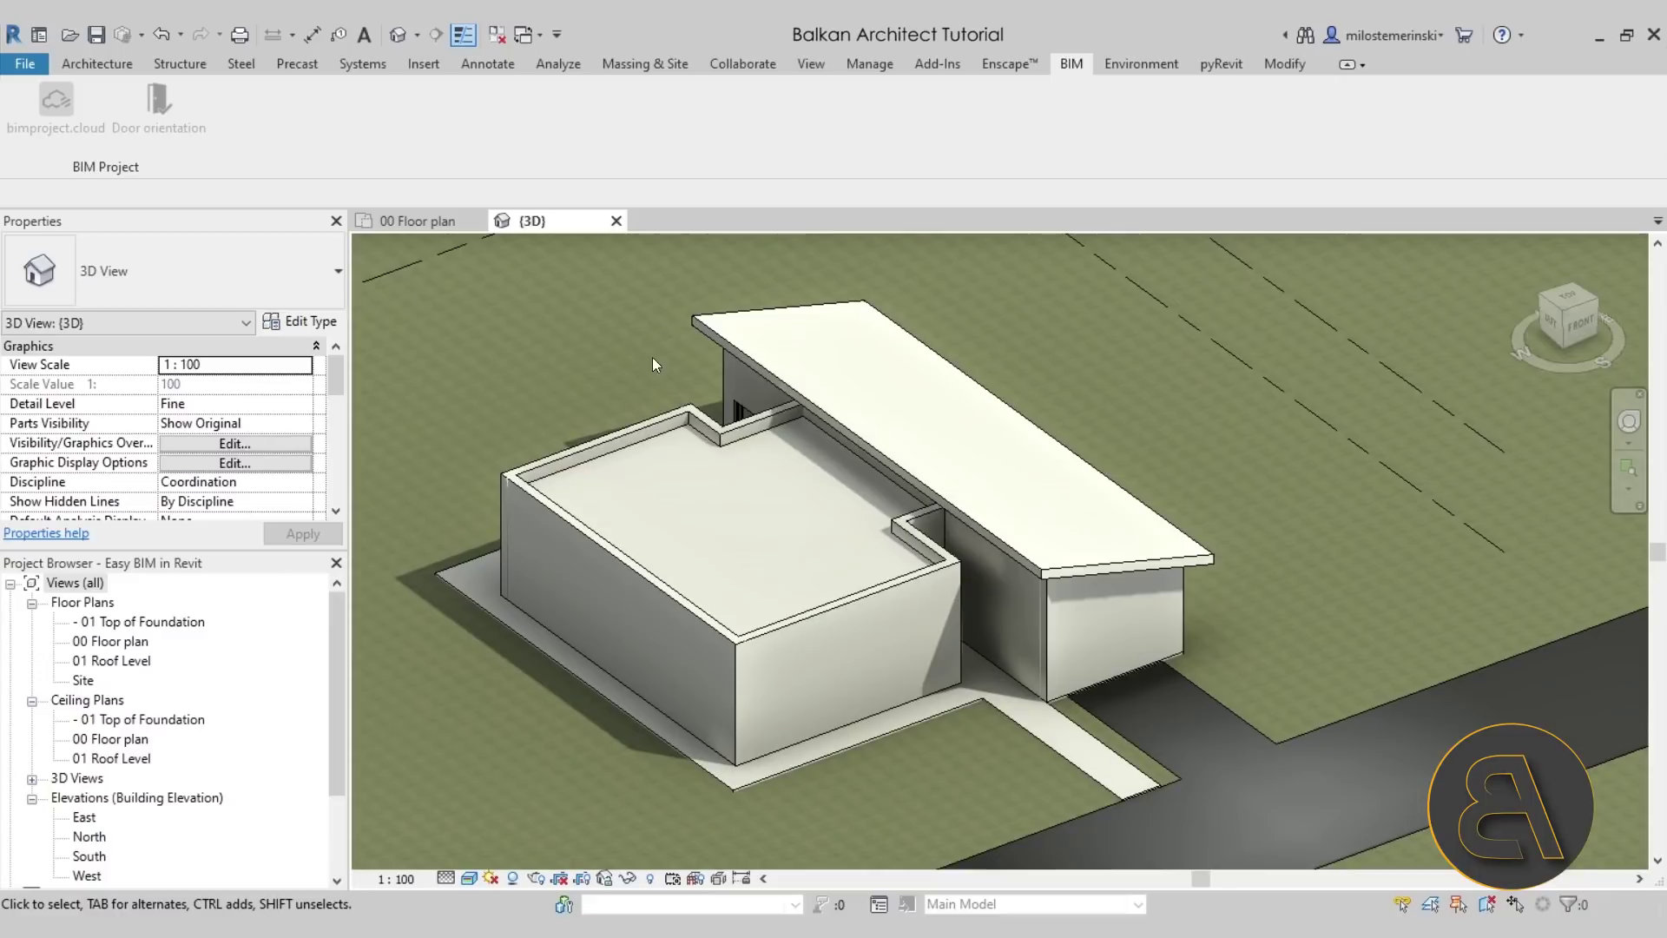
Inspect the building model in 3D and open the 00 Floor plan view.
{"action": "middle_click_drag", "start_coordinate": [767, 580], "coordinate": [948, 627], "text": "shift"}
{"action": "middle_click_drag", "start_coordinate": [1055, 592], "coordinate": [847, 502], "text": "shift"}
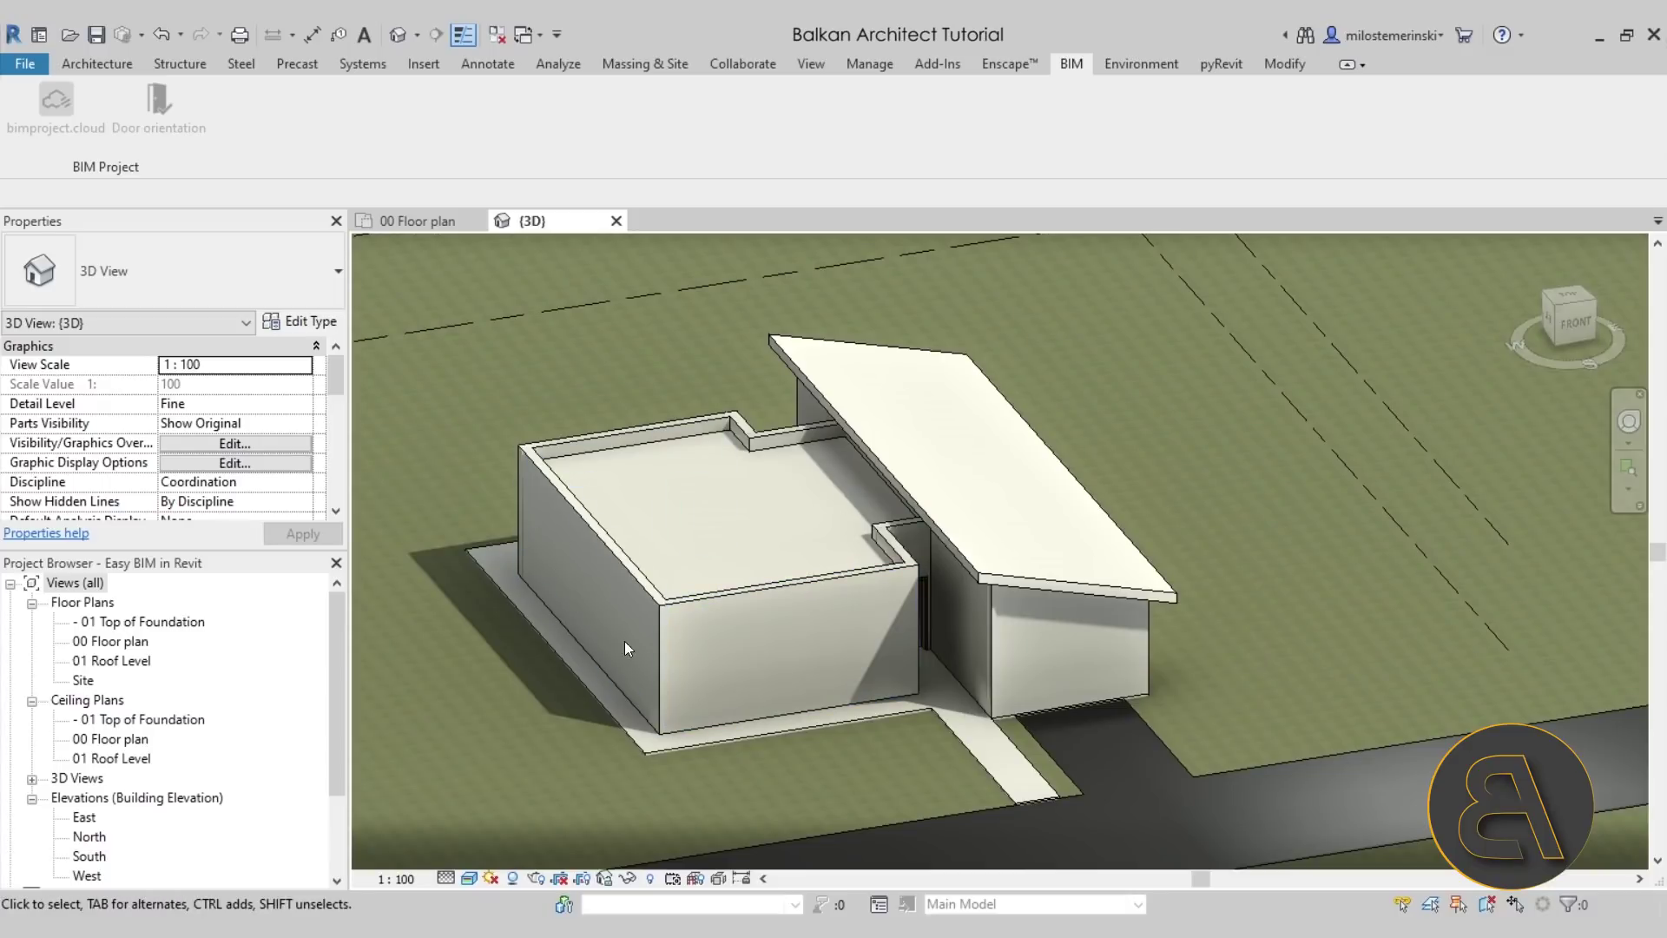
{"action": "left_click", "coordinate": [423, 223]}
{"action": "scroll", "coordinate": [766, 448], "scroll_direction": "up", "scroll_amount": 1}
{"action": "middle_click_drag", "start_coordinate": [767, 449], "coordinate": [764, 512]}
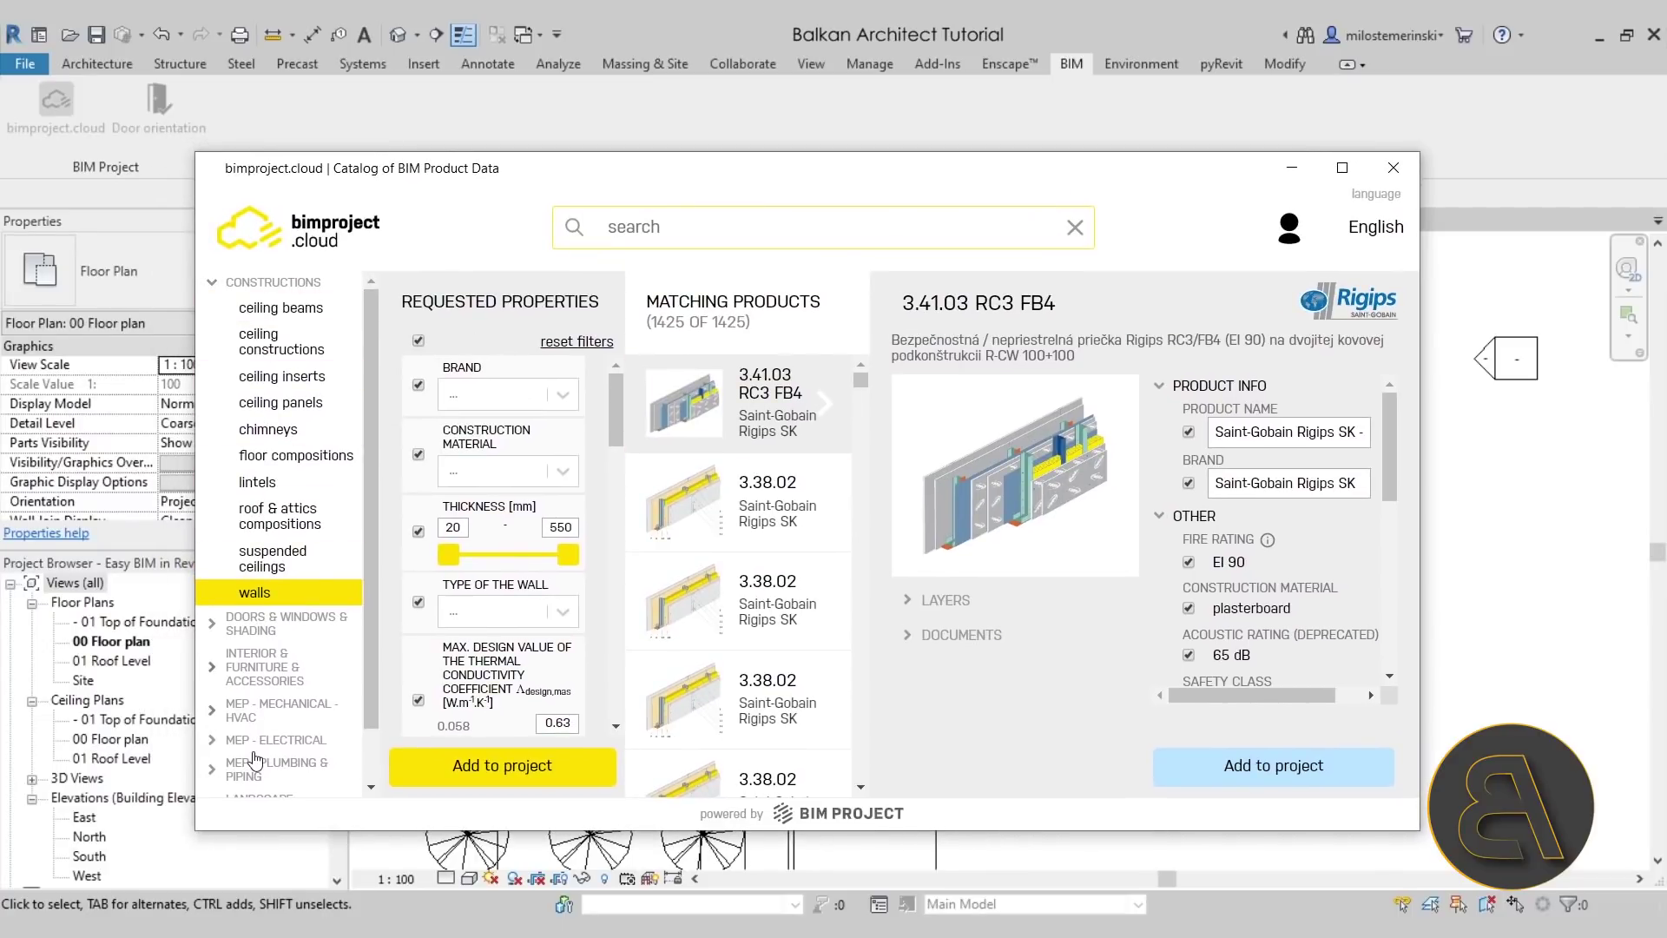
Collapse the Constructions group in the catalog and show the windows category under Doors & Windows & Shading.
{"action": "left_click", "coordinate": [210, 284]}
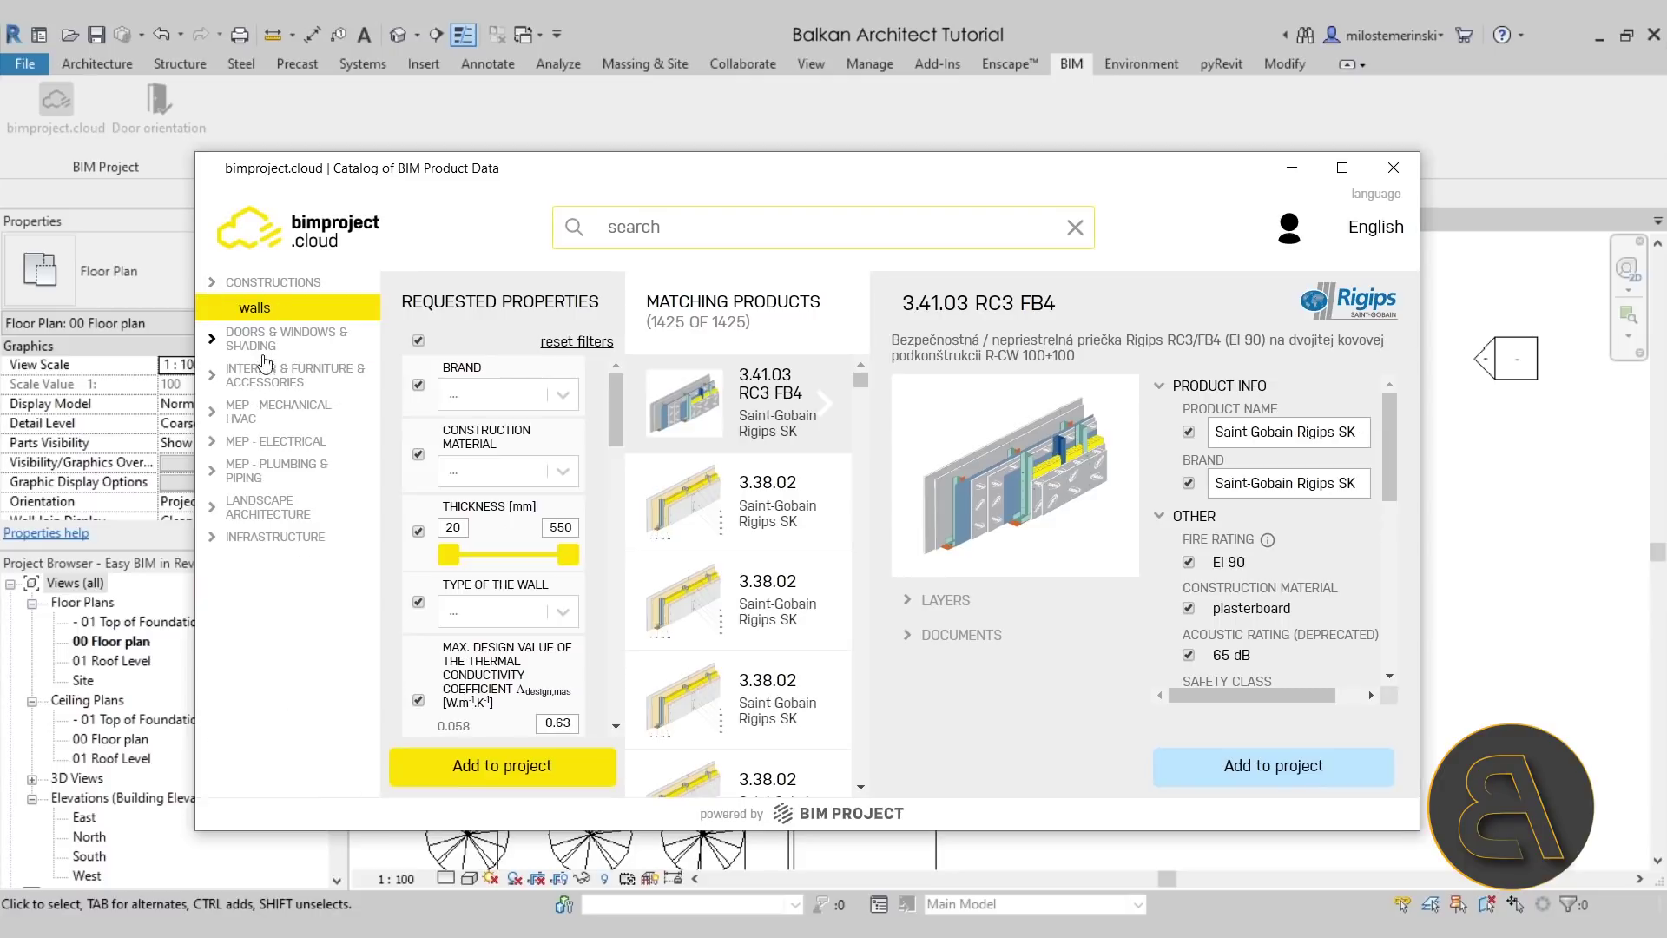
{"action": "left_click", "coordinate": [212, 340]}
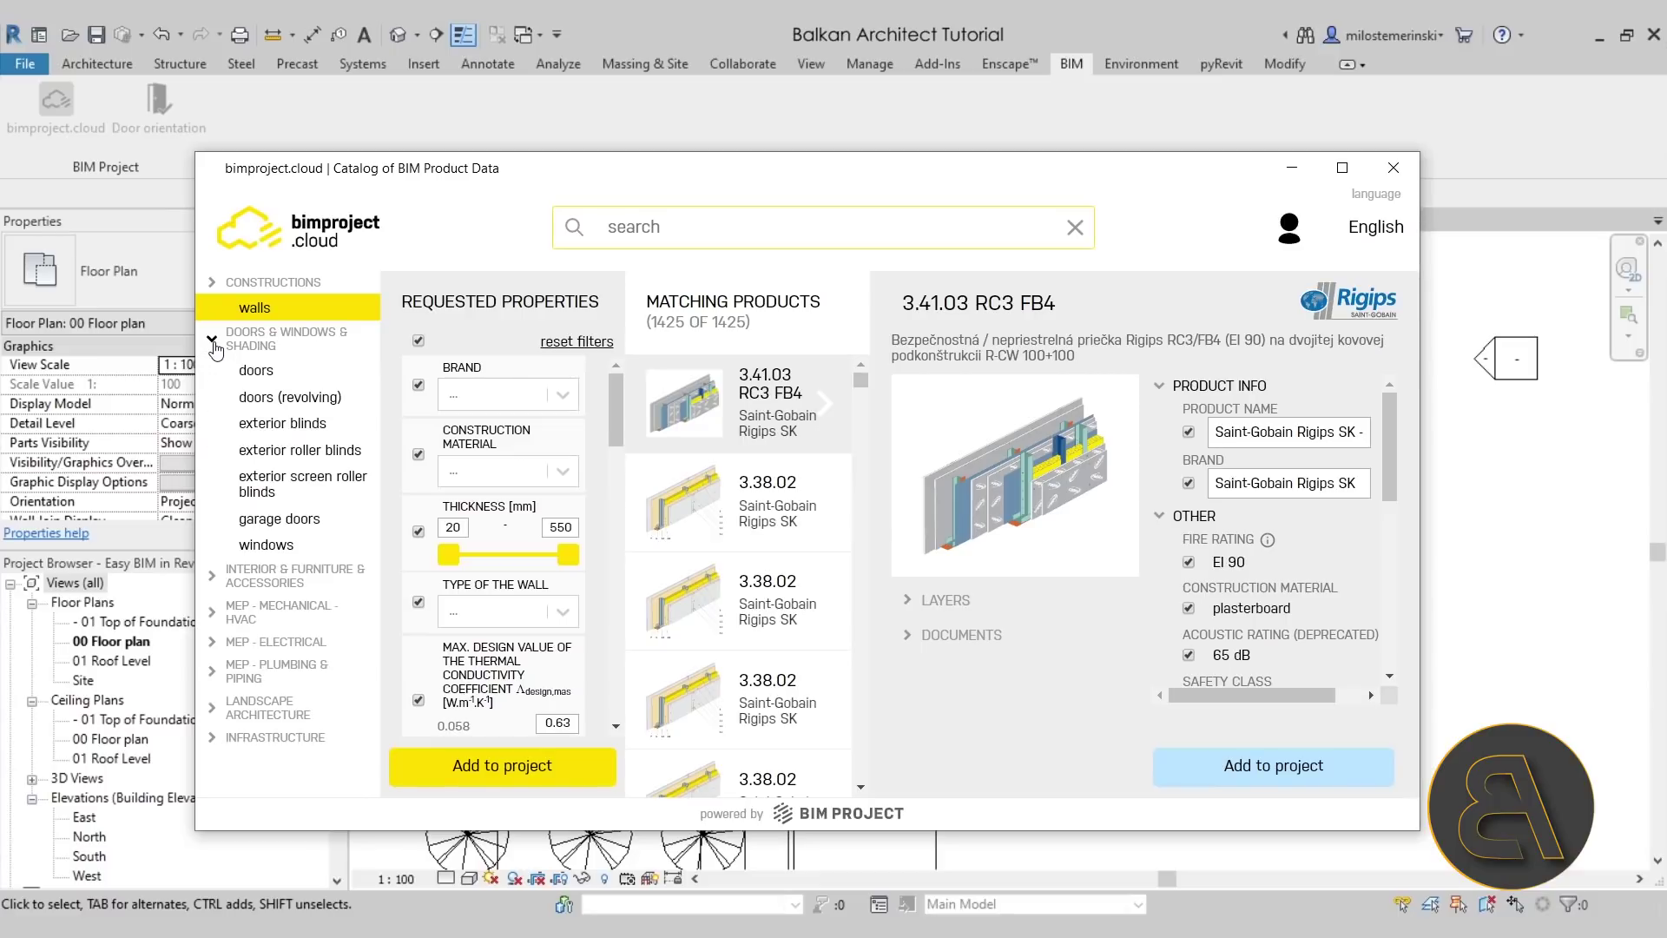
{"action": "left_click", "coordinate": [266, 550]}
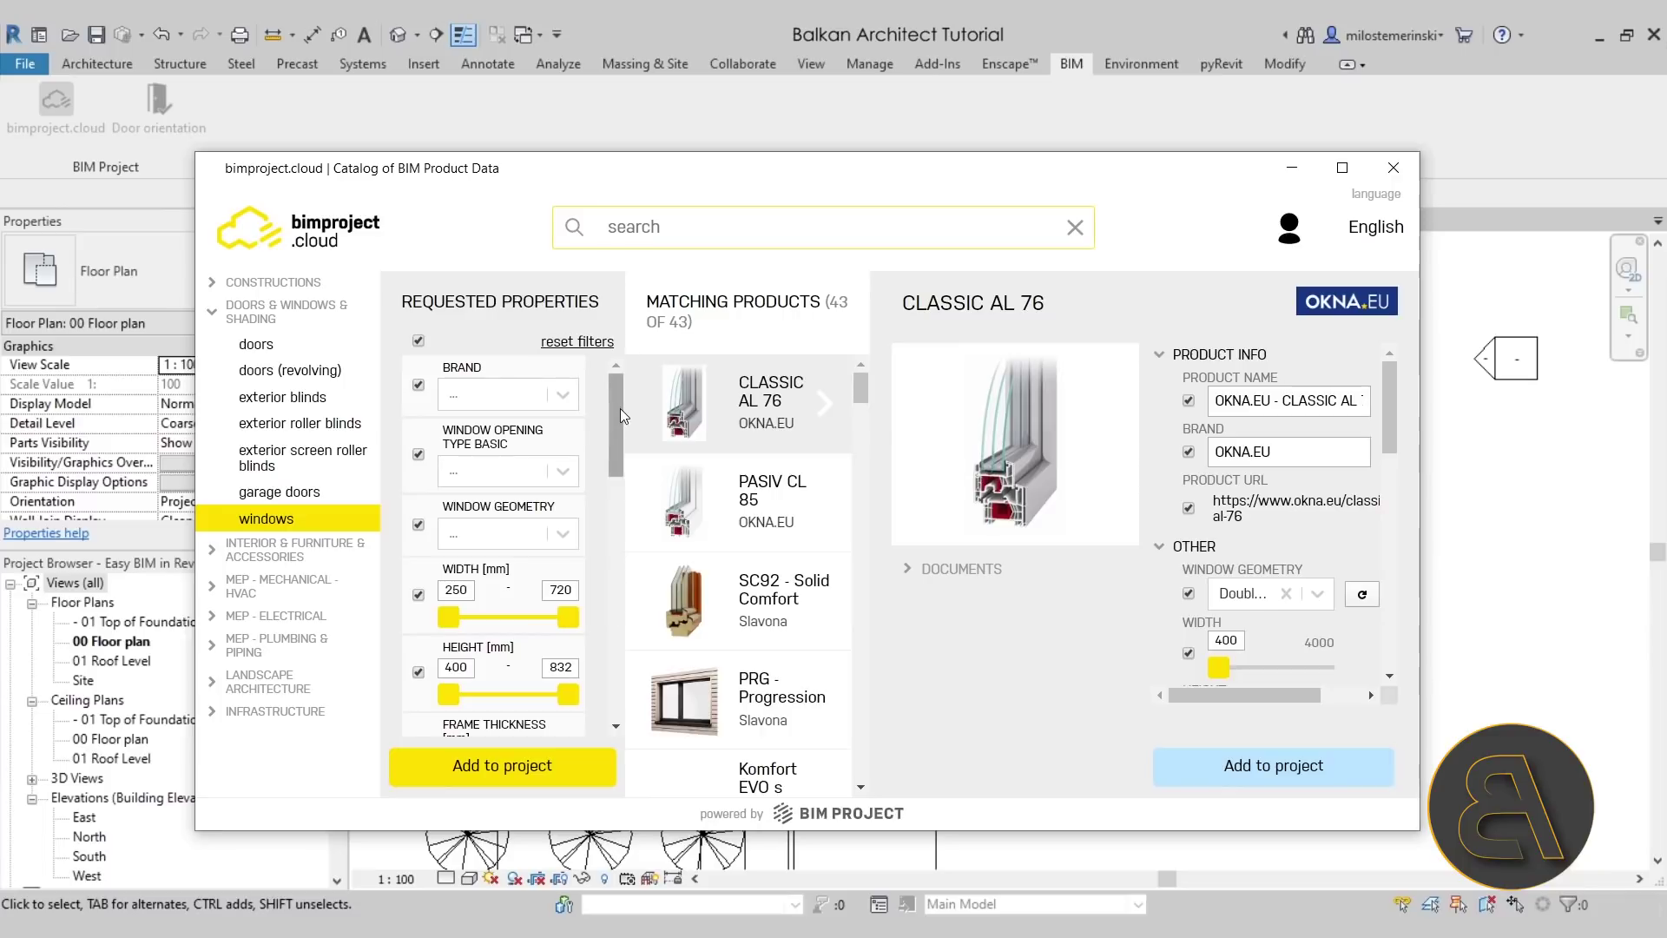
Examine the requested-property filters for windows, including brand, opening type, geometry, dimensions, frame material, glazing and heat transmittance.
{"action": "left_click", "coordinate": [565, 397]}
{"action": "left_click", "coordinate": [564, 398]}
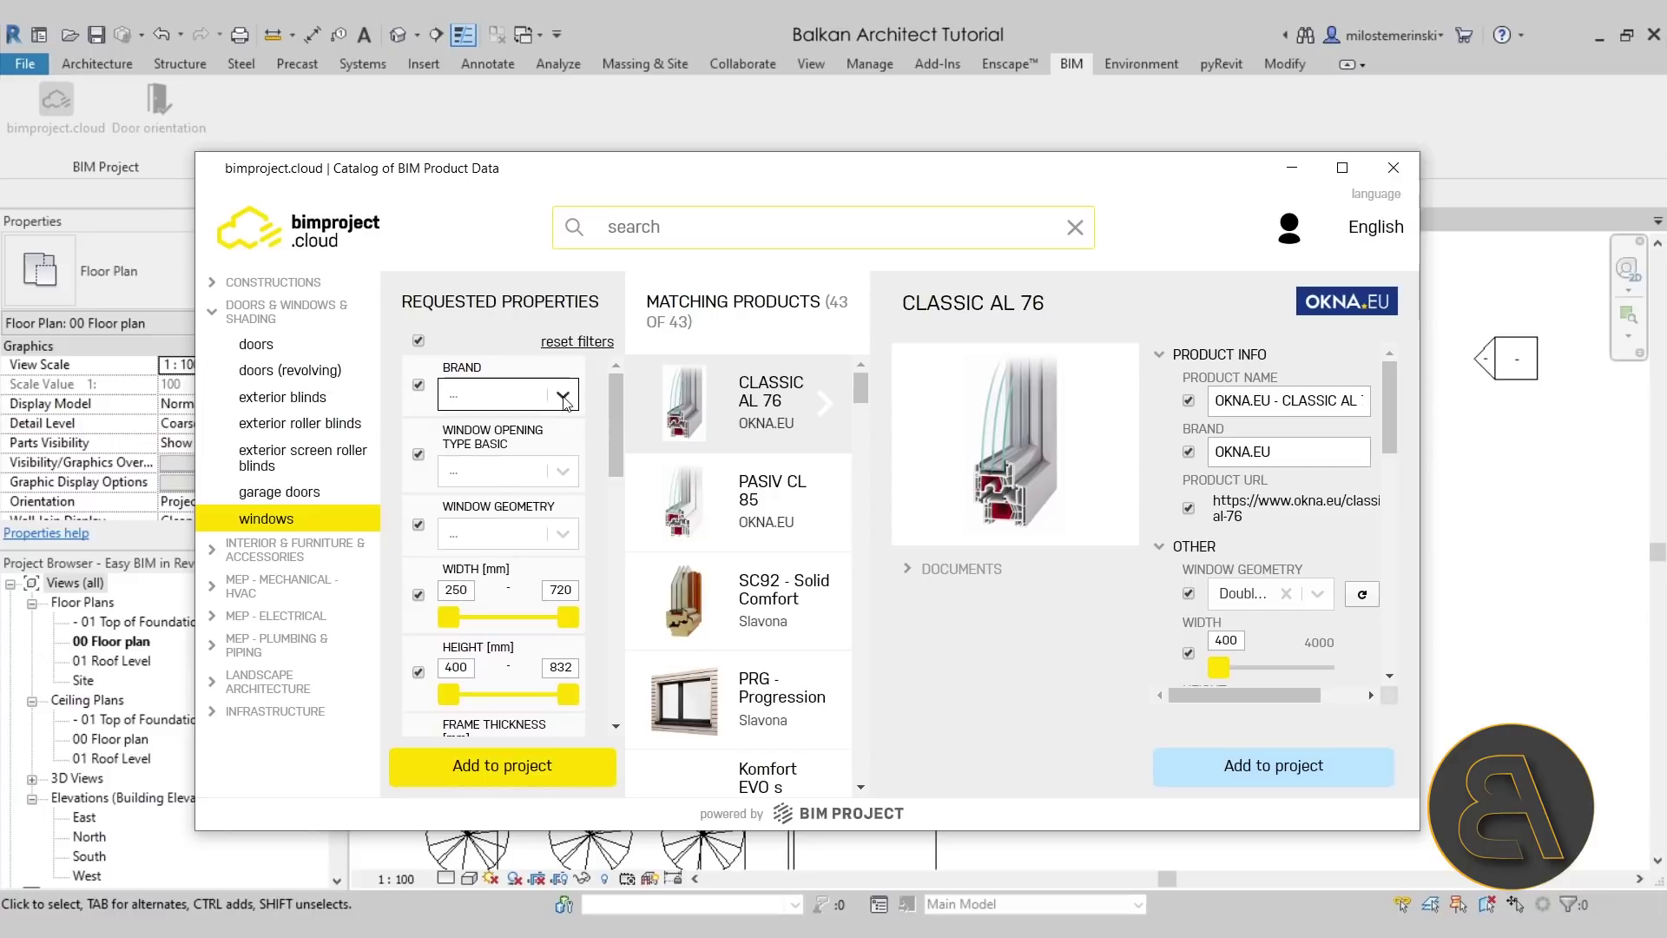
{"action": "left_click", "coordinate": [571, 483]}
{"action": "scroll", "coordinate": [534, 547], "scroll_direction": "down", "scroll_amount": 5}
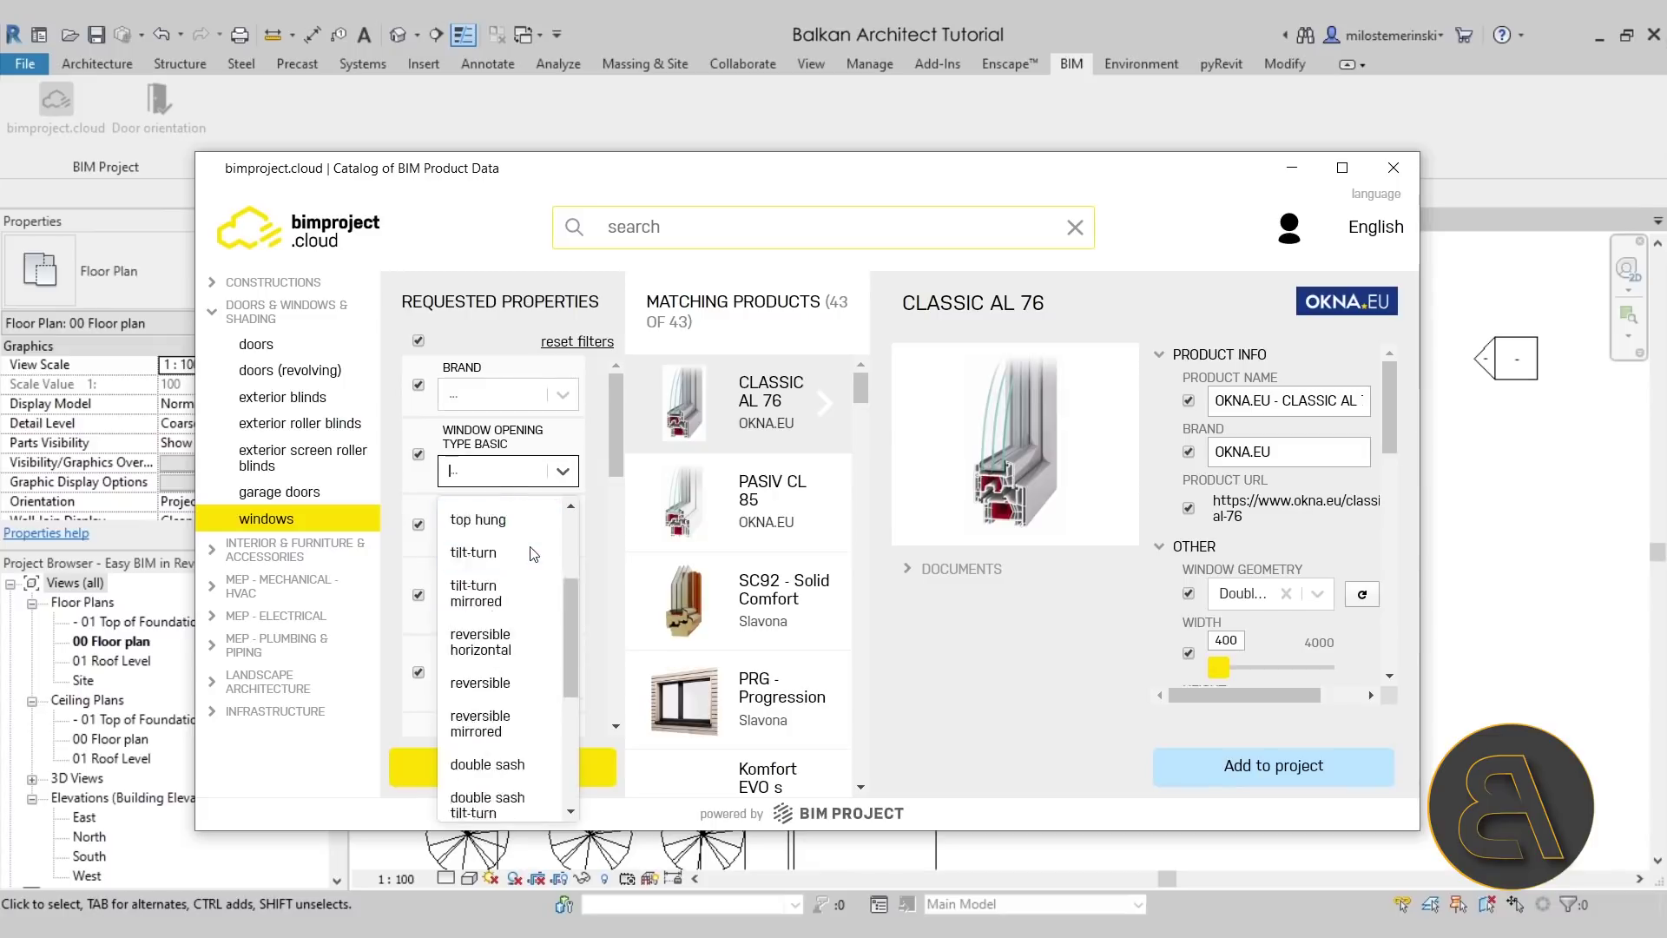
{"action": "scroll", "coordinate": [528, 556], "scroll_direction": "up", "scroll_amount": 5}
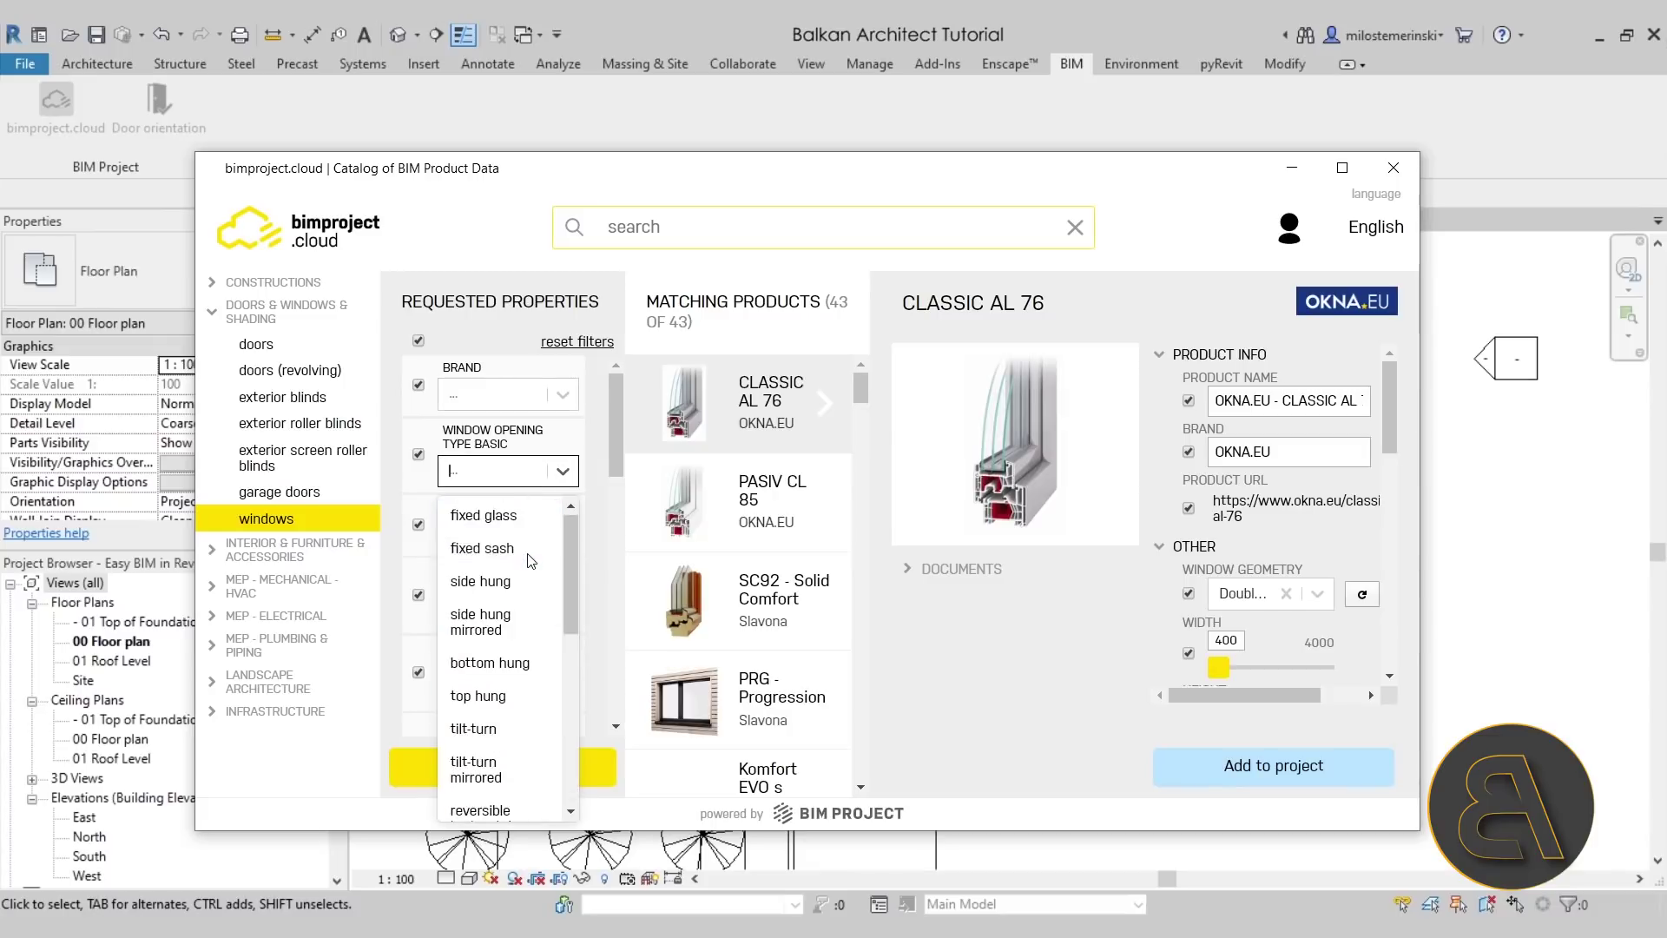
{"action": "left_click", "coordinate": [562, 473]}
{"action": "scroll", "coordinate": [554, 498], "scroll_direction": "down", "scroll_amount": 2}
{"action": "left_click", "coordinate": [563, 425]}
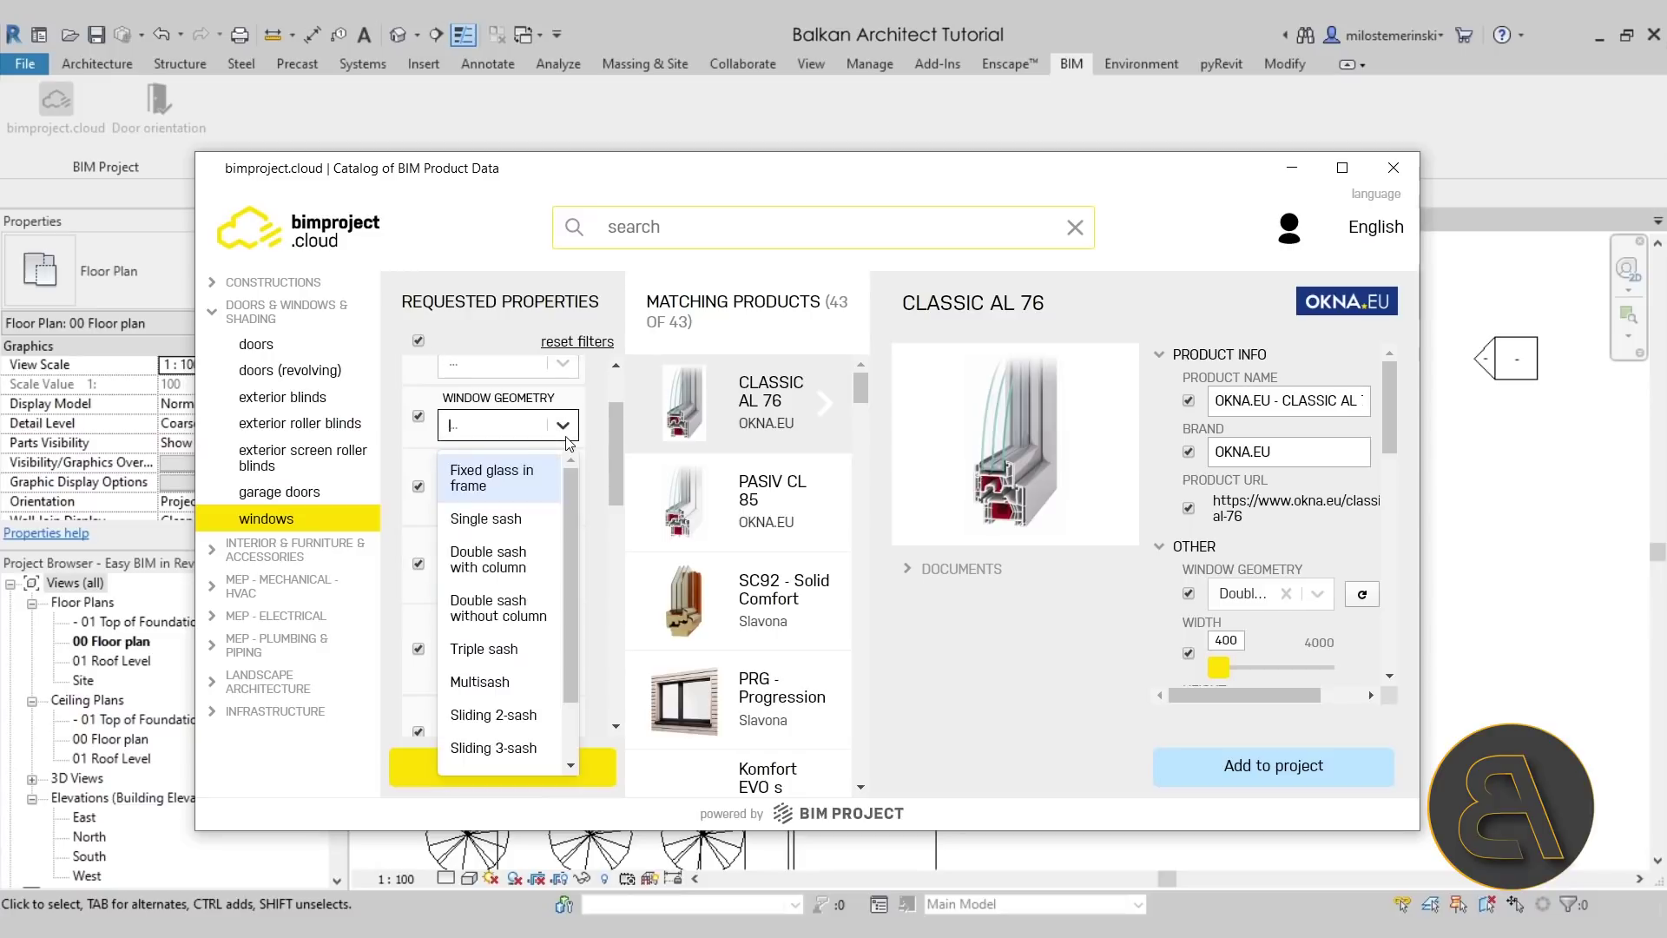
{"action": "scroll", "coordinate": [521, 564], "scroll_direction": "down", "scroll_amount": 3}
{"action": "scroll", "coordinate": [501, 605], "scroll_direction": "up", "scroll_amount": 3}
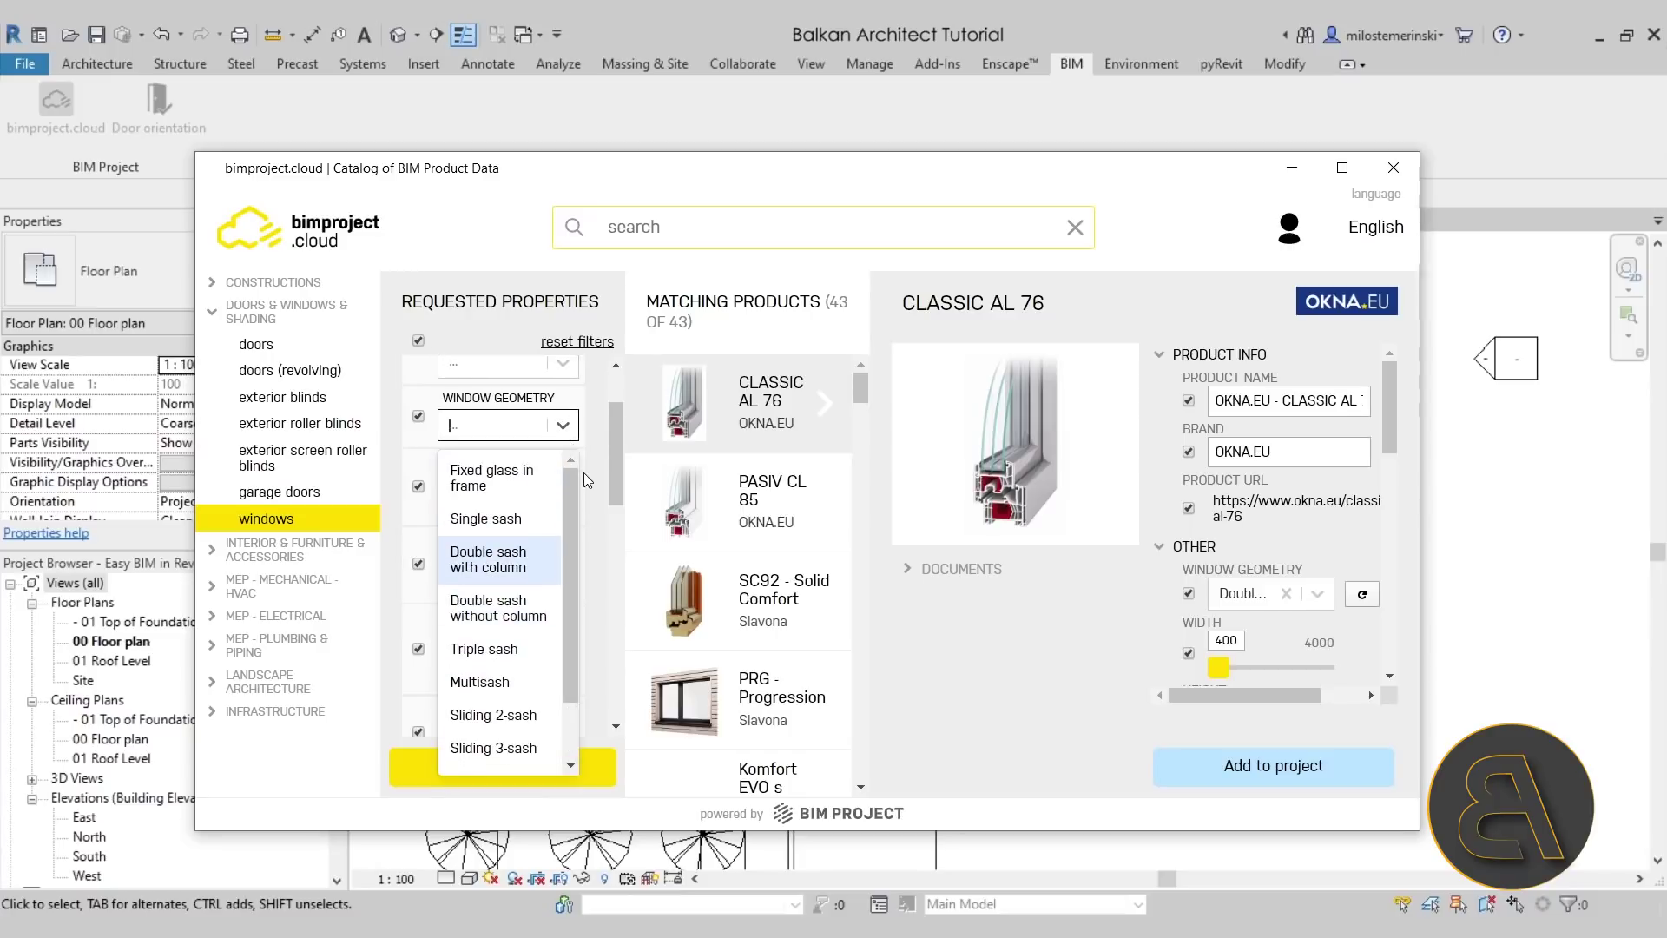
{"action": "left_click", "coordinate": [568, 434]}
{"action": "left_click", "coordinate": [458, 513]}
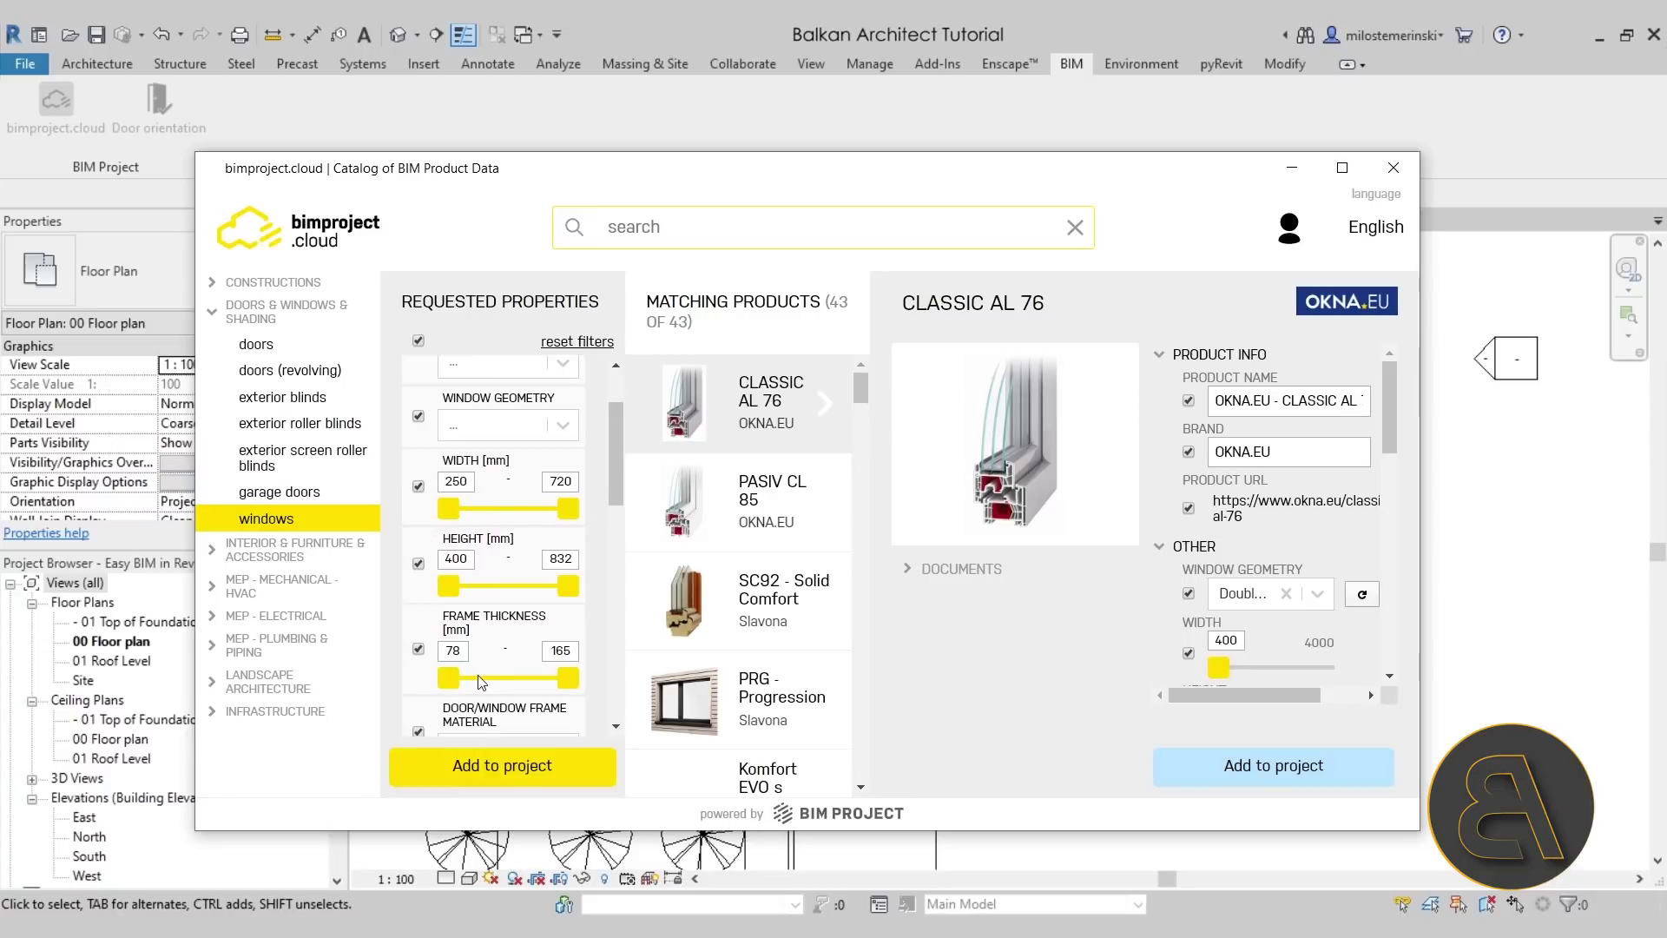
{"action": "scroll", "coordinate": [499, 656], "scroll_direction": "down", "scroll_amount": 3}
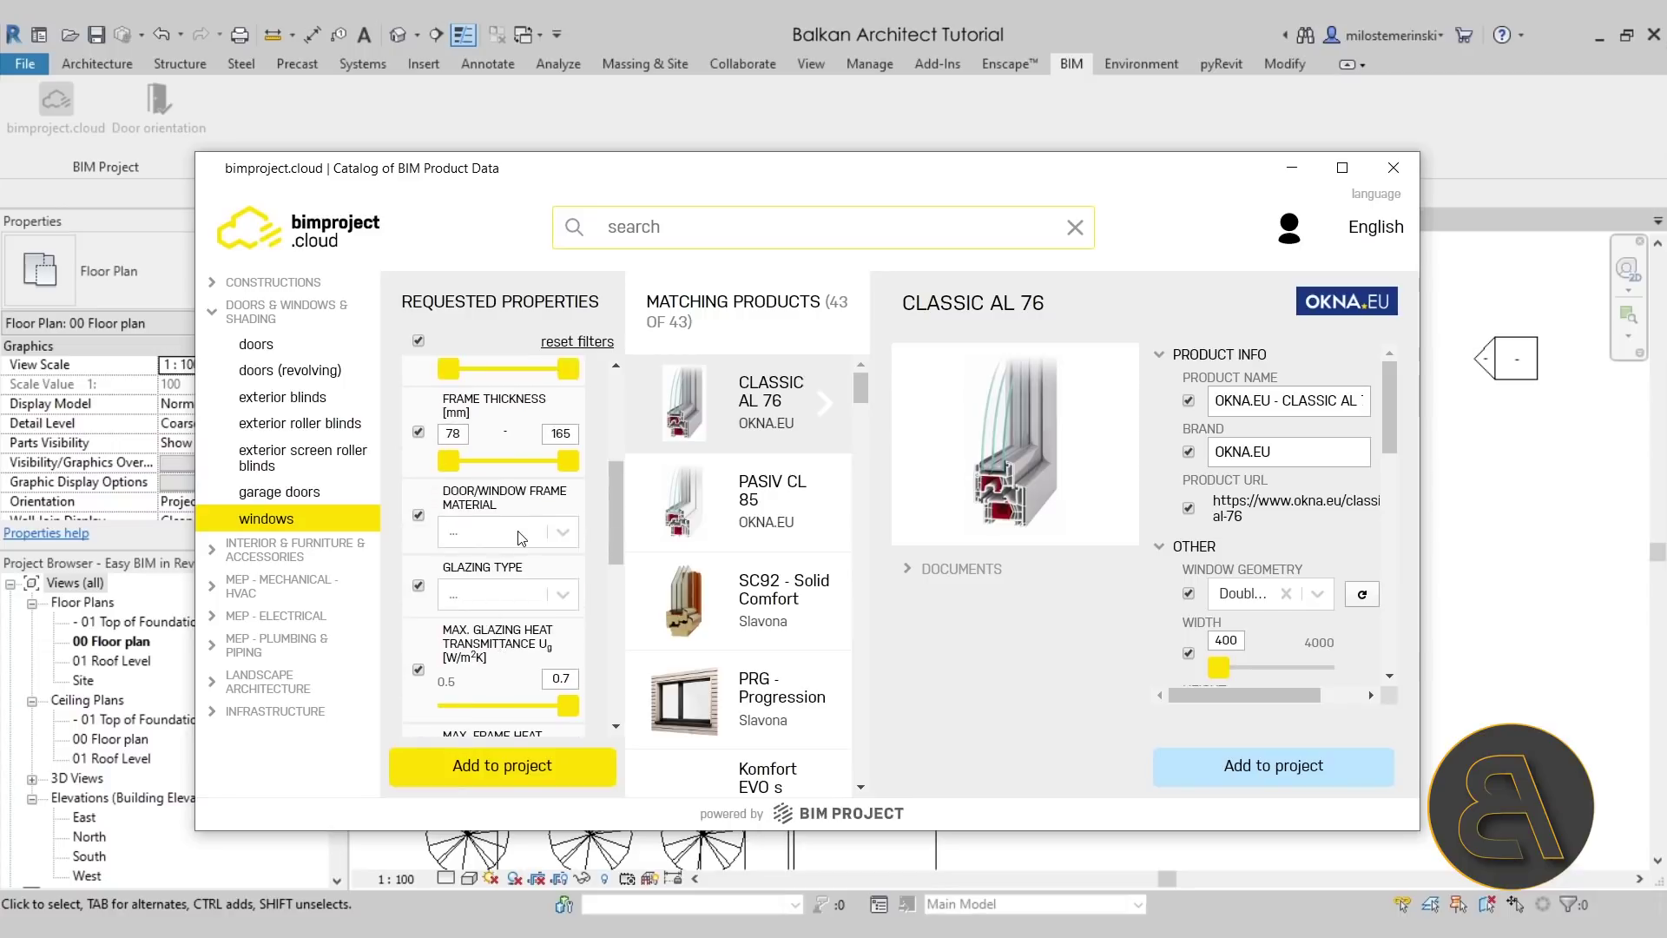
{"action": "scroll", "coordinate": [519, 572], "scroll_direction": "down", "scroll_amount": 8}
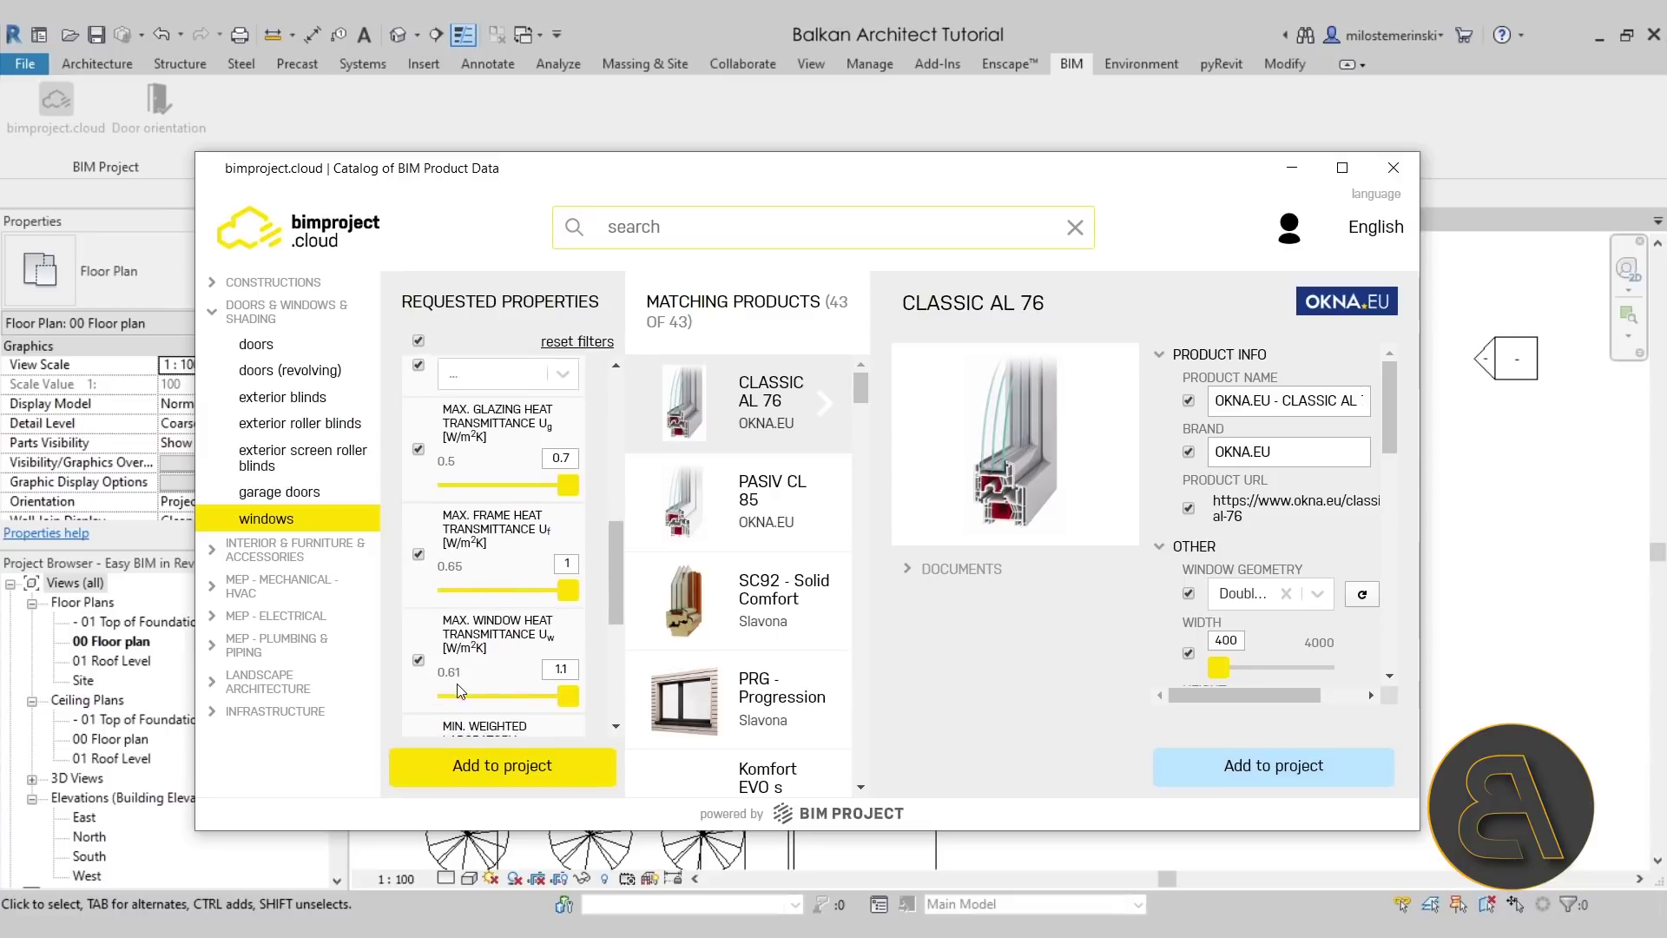
{"action": "scroll", "coordinate": [485, 651], "scroll_direction": "up", "scroll_amount": 10}
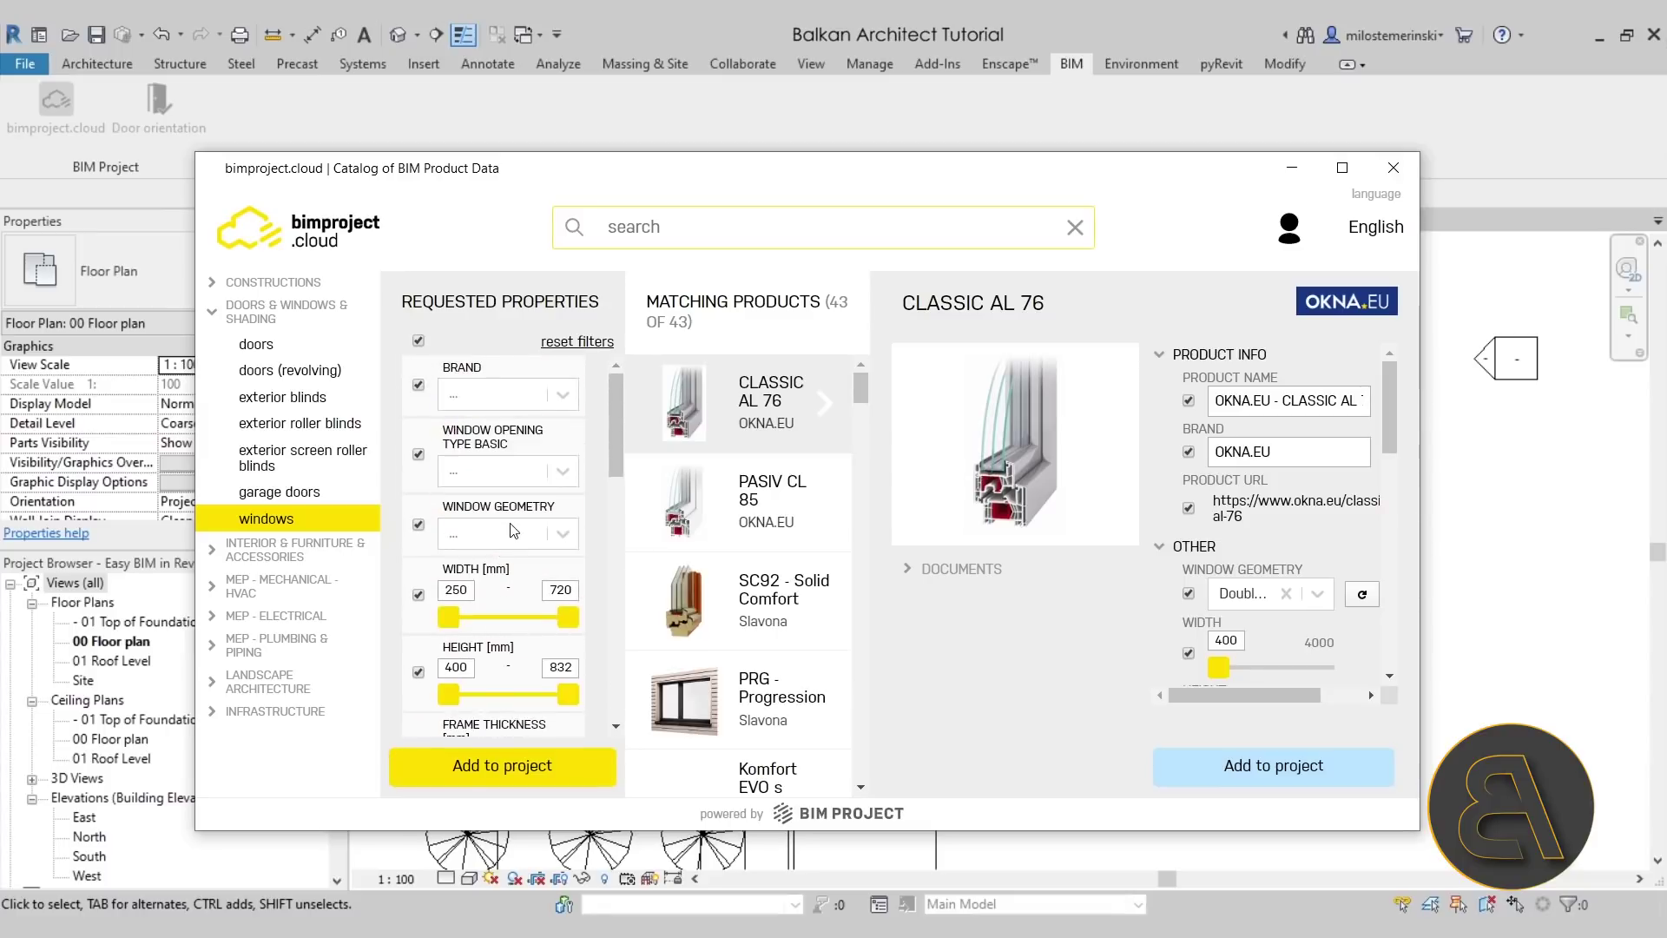
{"action": "scroll", "coordinate": [508, 547], "scroll_direction": "down", "scroll_amount": 4}
{"action": "scroll", "coordinate": [510, 561], "scroll_direction": "up", "scroll_amount": 4}
Start adding a generic window from the requested properties to the project and review its naming and parameters.
{"action": "left_click", "coordinate": [486, 781]}
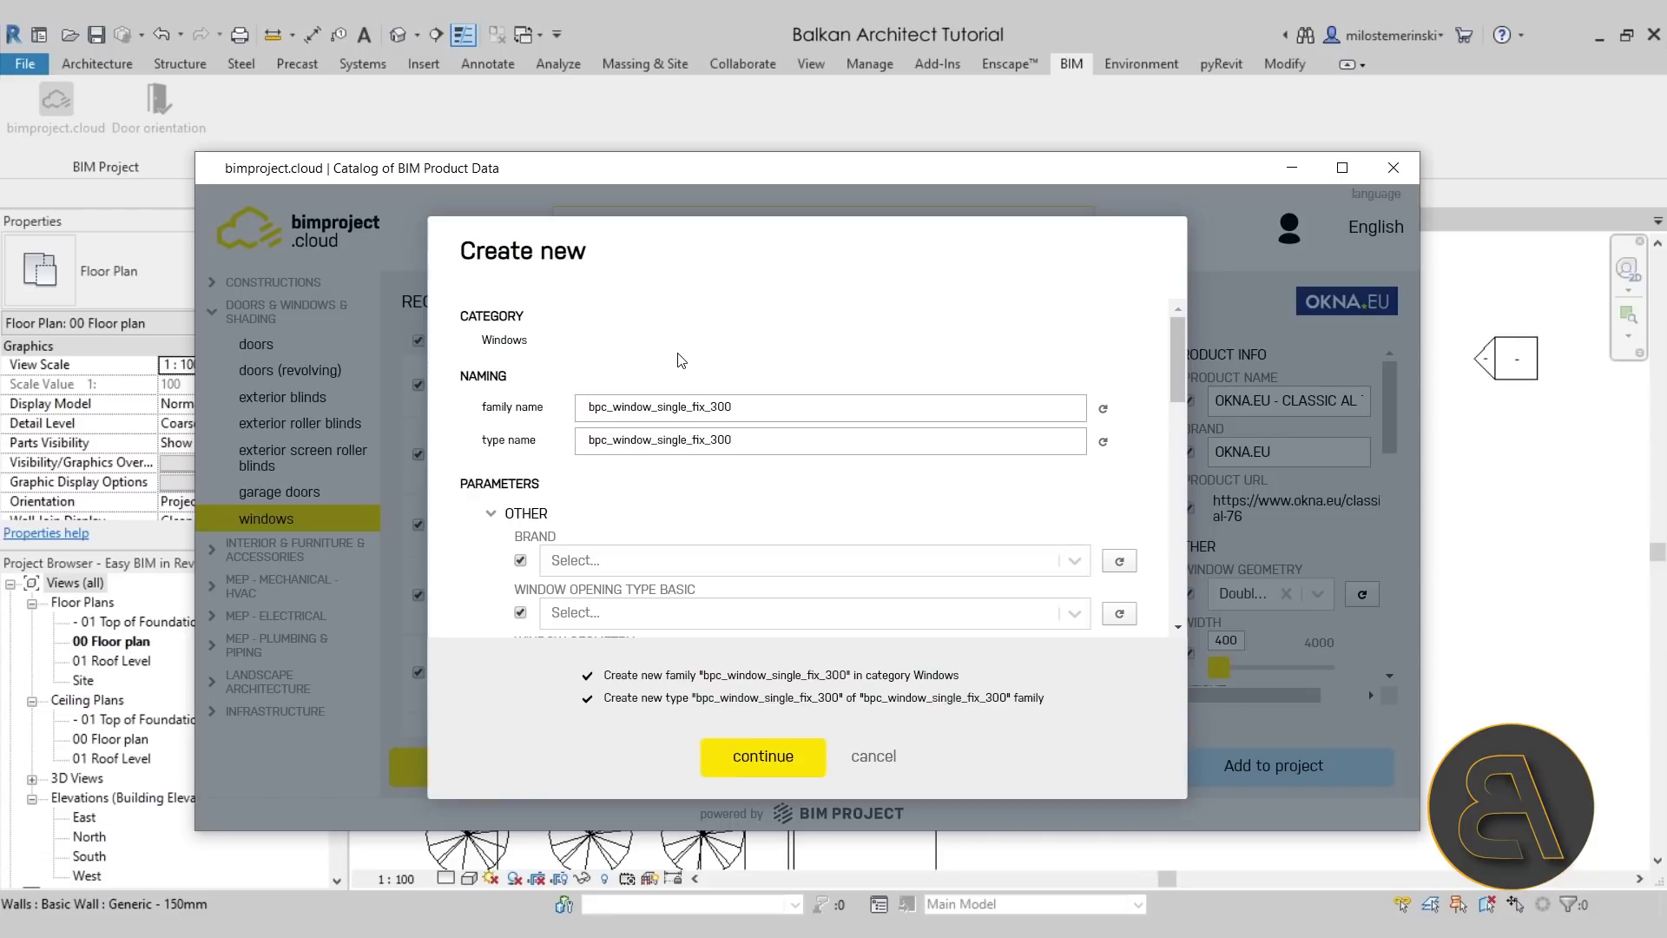
{"action": "scroll", "coordinate": [740, 337], "scroll_direction": "down", "scroll_amount": 1}
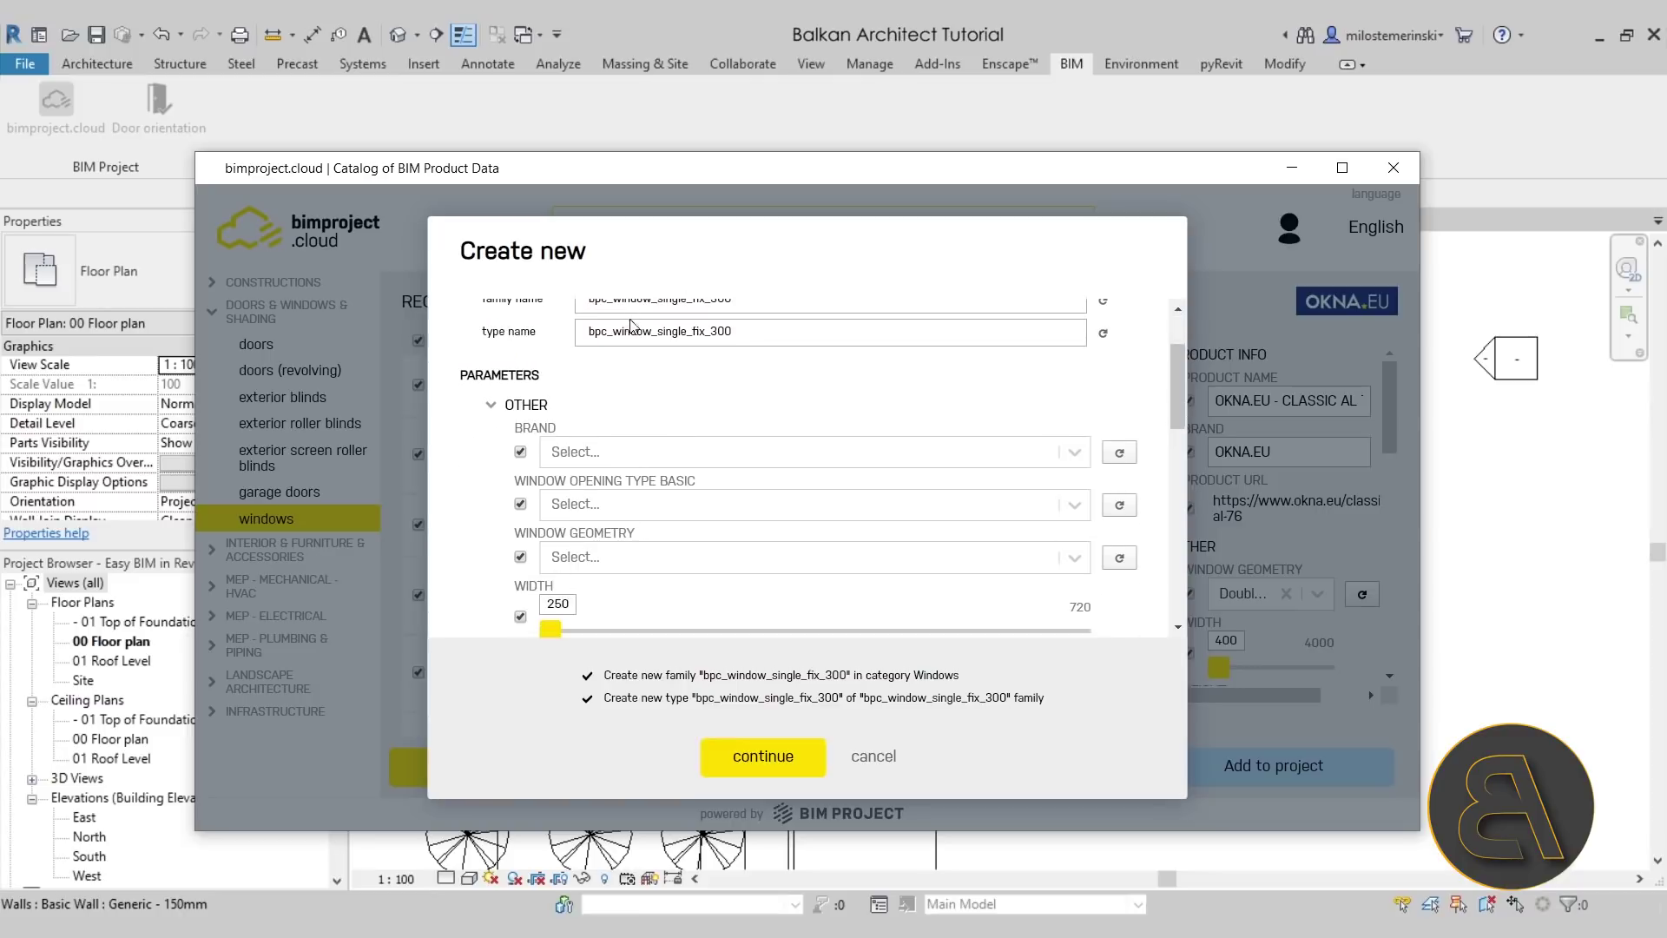
{"action": "scroll", "coordinate": [605, 318], "scroll_direction": "up", "scroll_amount": 1}
{"action": "scroll", "coordinate": [521, 365], "scroll_direction": "down", "scroll_amount": 1}
{"action": "scroll", "coordinate": [476, 395], "scroll_direction": "up", "scroll_amount": 1}
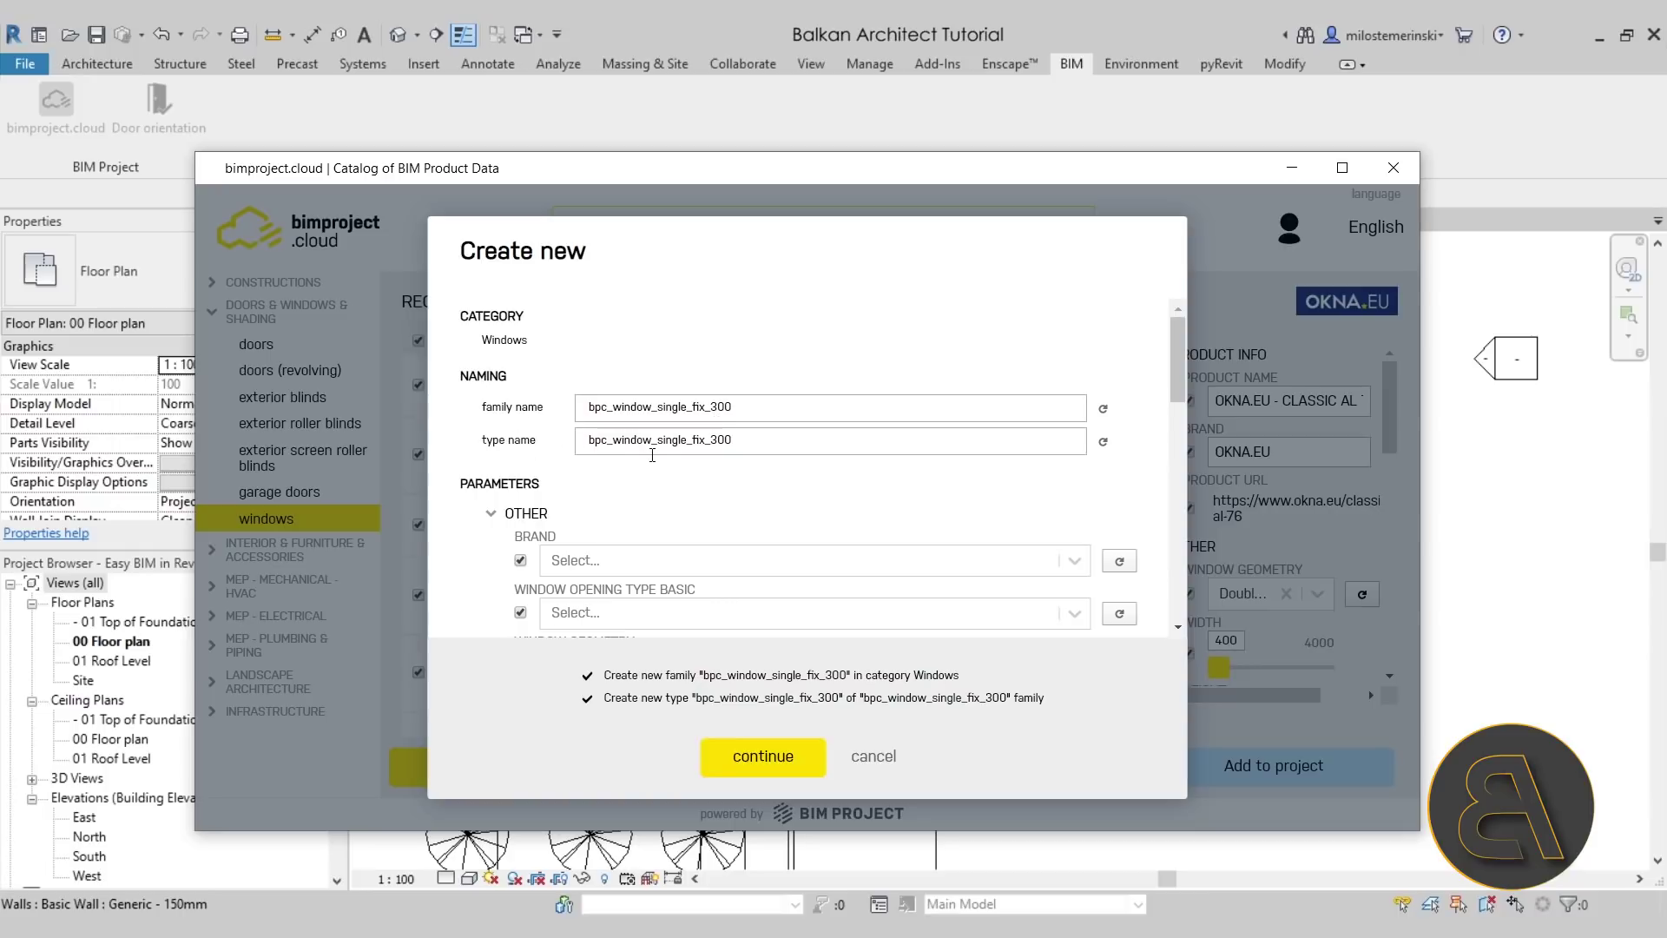
{"action": "left_click", "coordinate": [736, 406]}
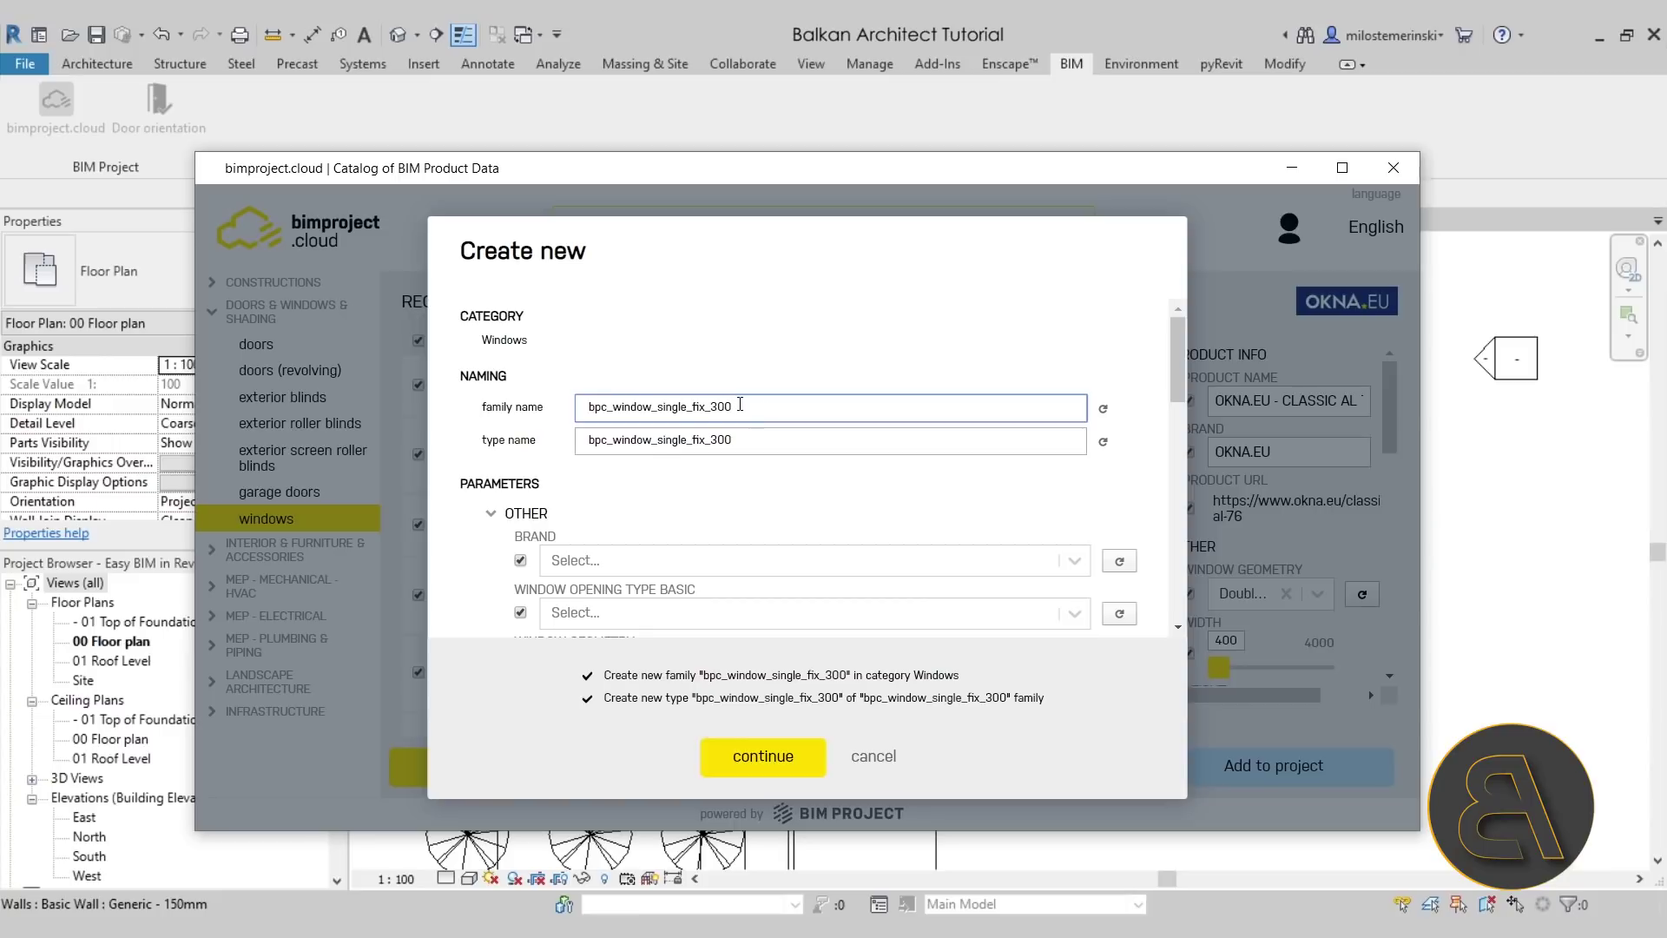
{"action": "type", "text": "fdsgndf"}
{"action": "key", "text": "BackSpace"}
{"action": "key", "text": "BackSpace"}
{"action": "key", "text": "BackSpace"}
{"action": "key", "text": "BackSpace"}
{"action": "key", "text": "BackSpace"}
{"action": "key", "text": "BackSpace"}
{"action": "key", "text": "BackSpace"}
{"action": "key", "text": "BackSpace"}
Exclude the brand, window opening type basic and window geometry parameters from the new window.
{"action": "scroll", "coordinate": [626, 425], "scroll_direction": "down", "scroll_amount": 1}
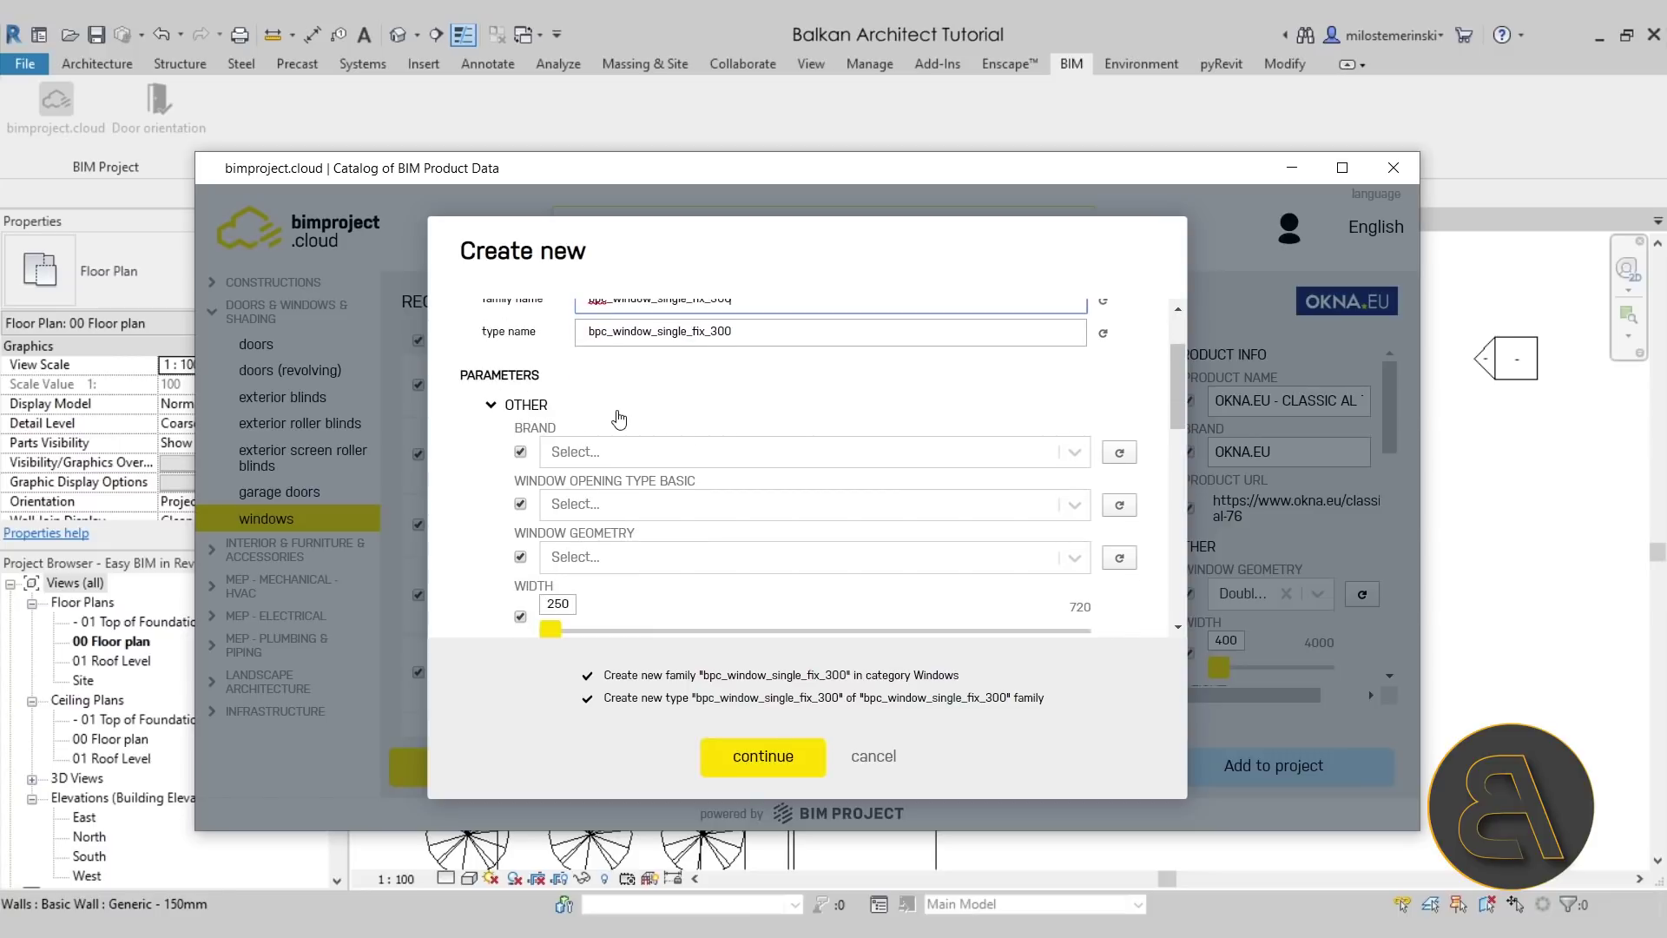
{"action": "scroll", "coordinate": [536, 467], "scroll_direction": "down", "scroll_amount": 1}
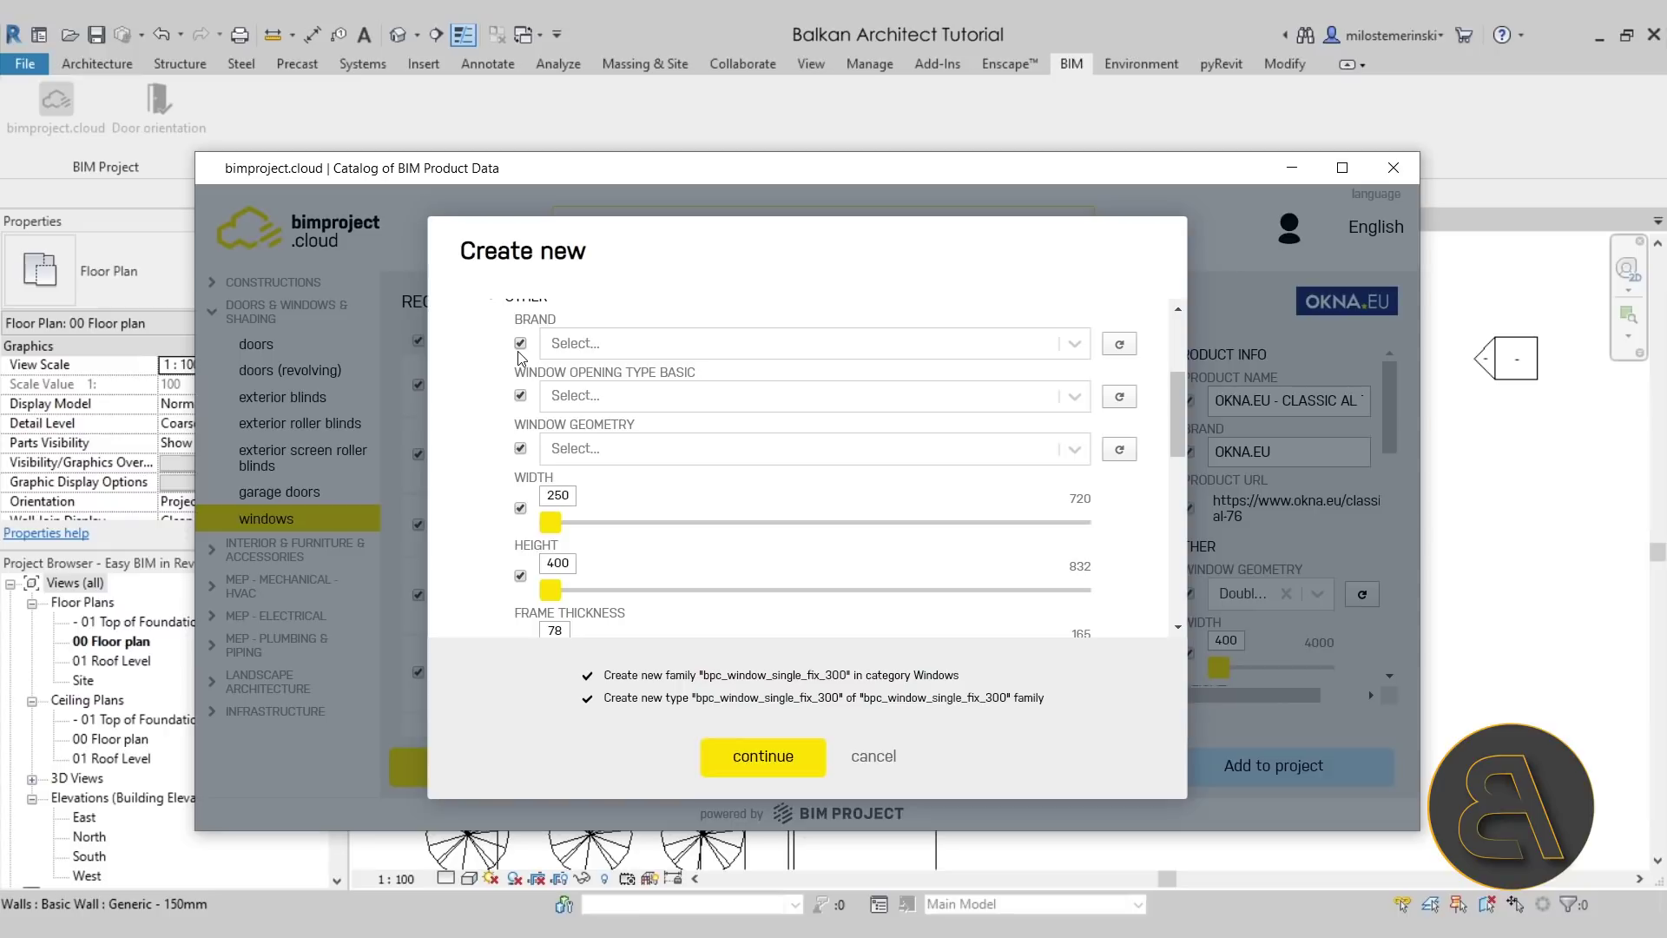
{"action": "scroll", "coordinate": [521, 358], "scroll_direction": "up", "scroll_amount": 3}
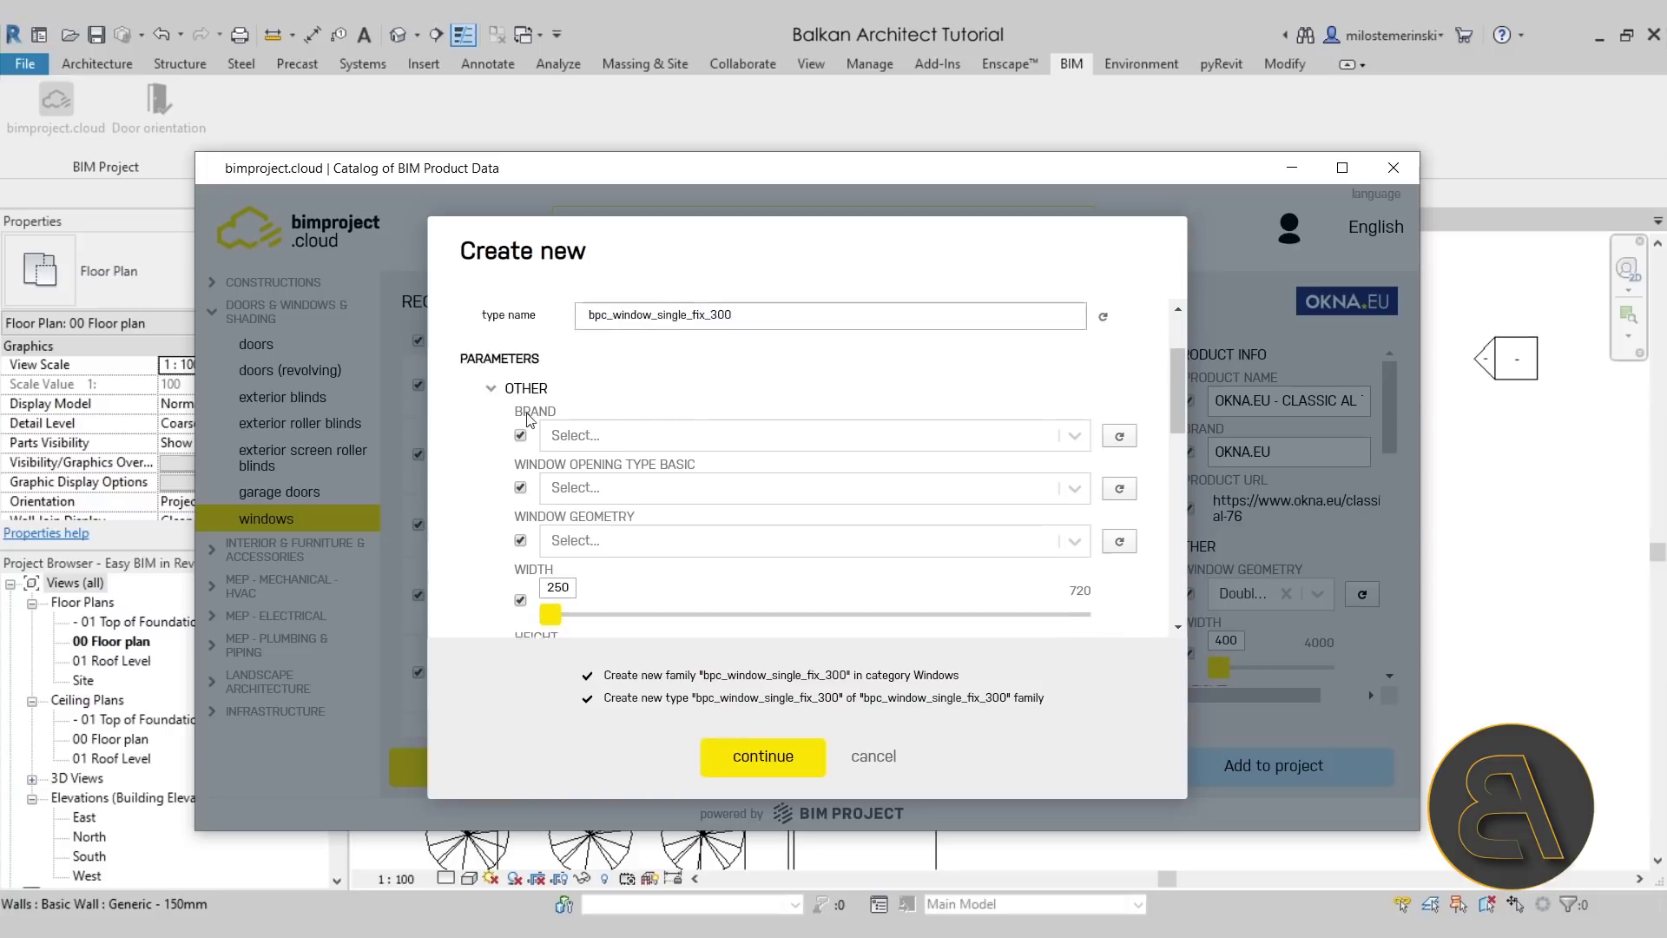
{"action": "left_click", "coordinate": [520, 452]}
{"action": "scroll", "coordinate": [622, 466], "scroll_direction": "down", "scroll_amount": 3}
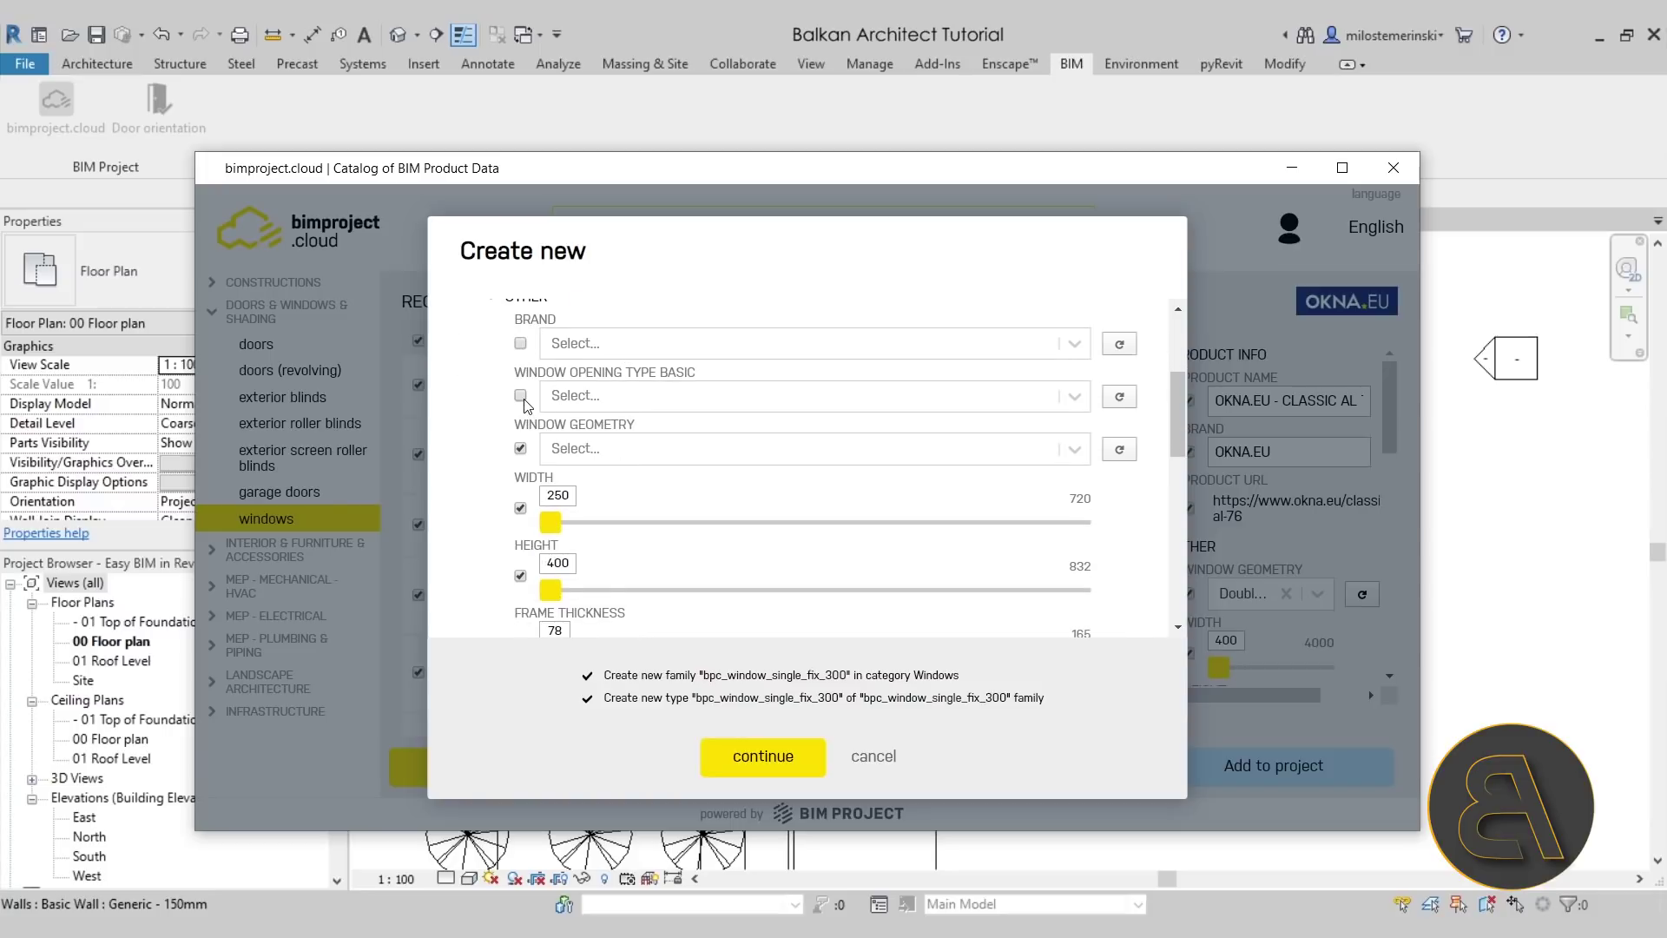
{"action": "left_click", "coordinate": [521, 449]}
{"action": "scroll", "coordinate": [599, 466], "scroll_direction": "down", "scroll_amount": 3}
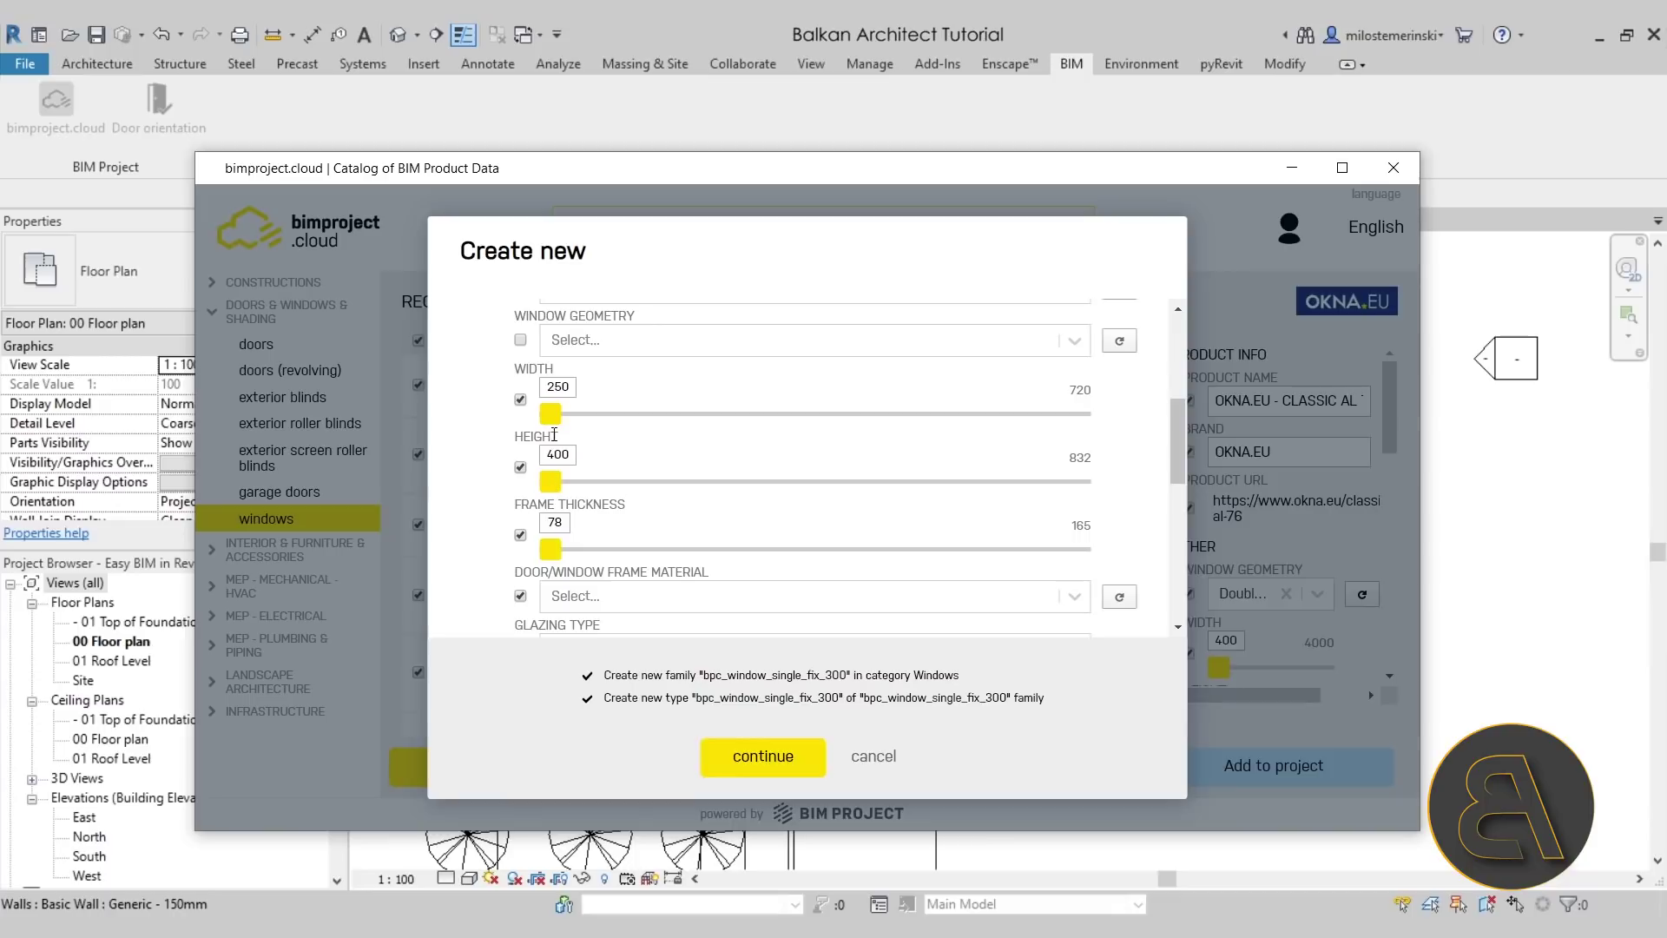
Set the new window's width to 720, height to 832 and frame thickness to 84.
{"action": "left_click_drag", "start_coordinate": [552, 423], "coordinate": [1095, 432]}
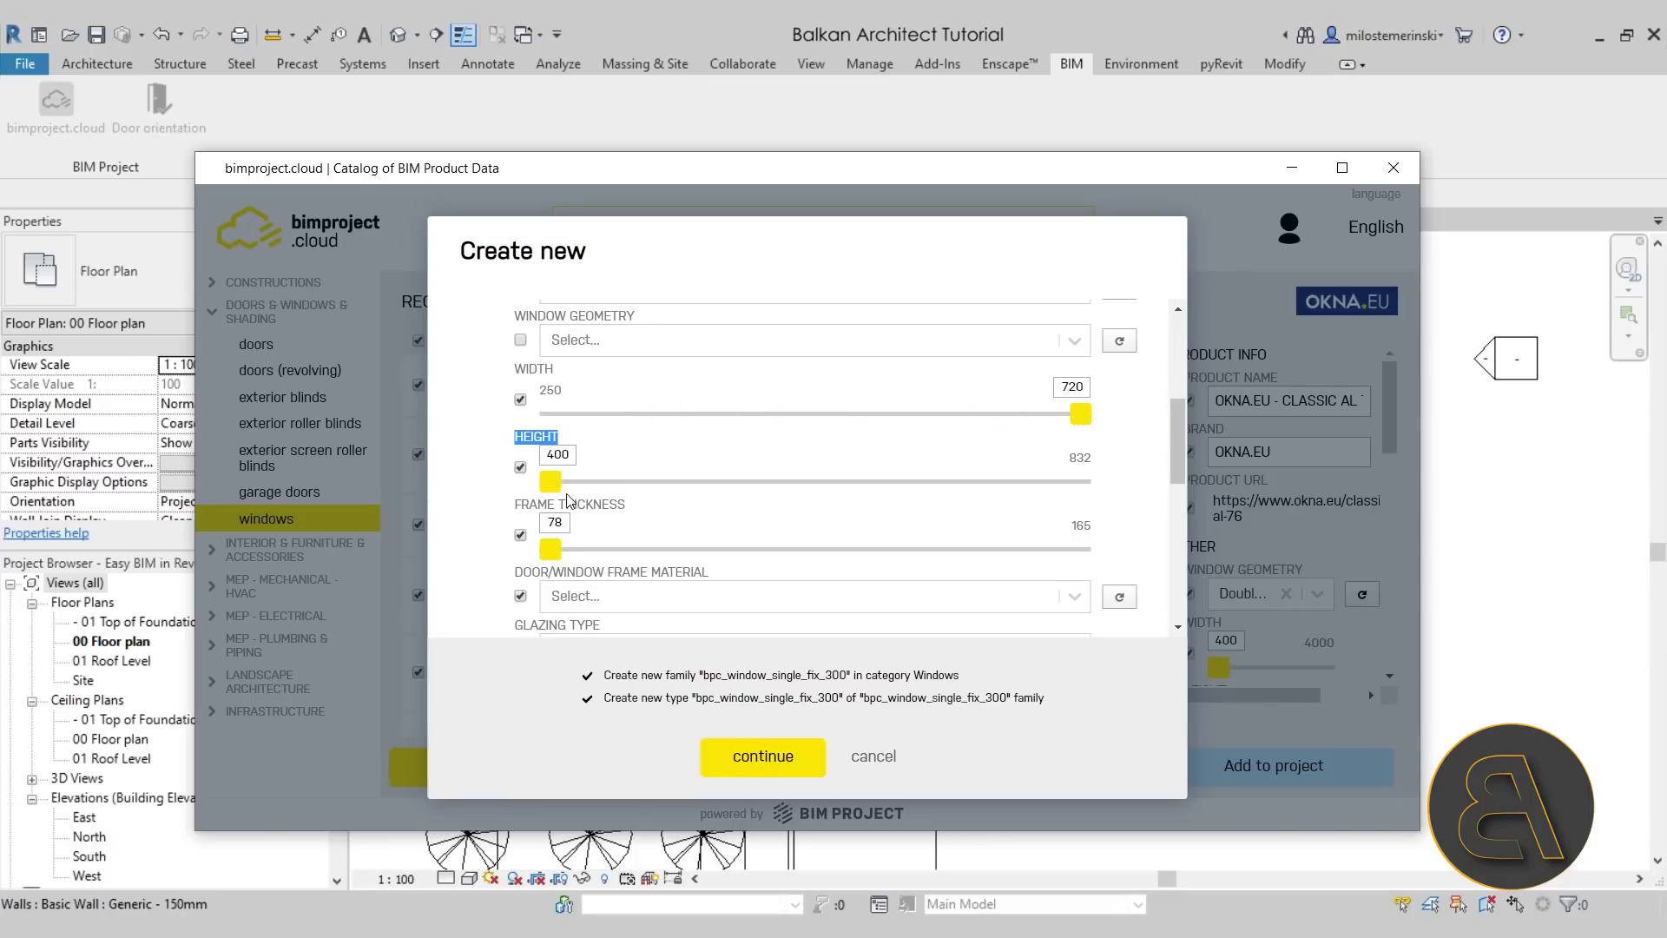
{"action": "left_click_drag", "start_coordinate": [552, 491], "coordinate": [1143, 518]}
{"action": "left_click", "coordinate": [960, 457]}
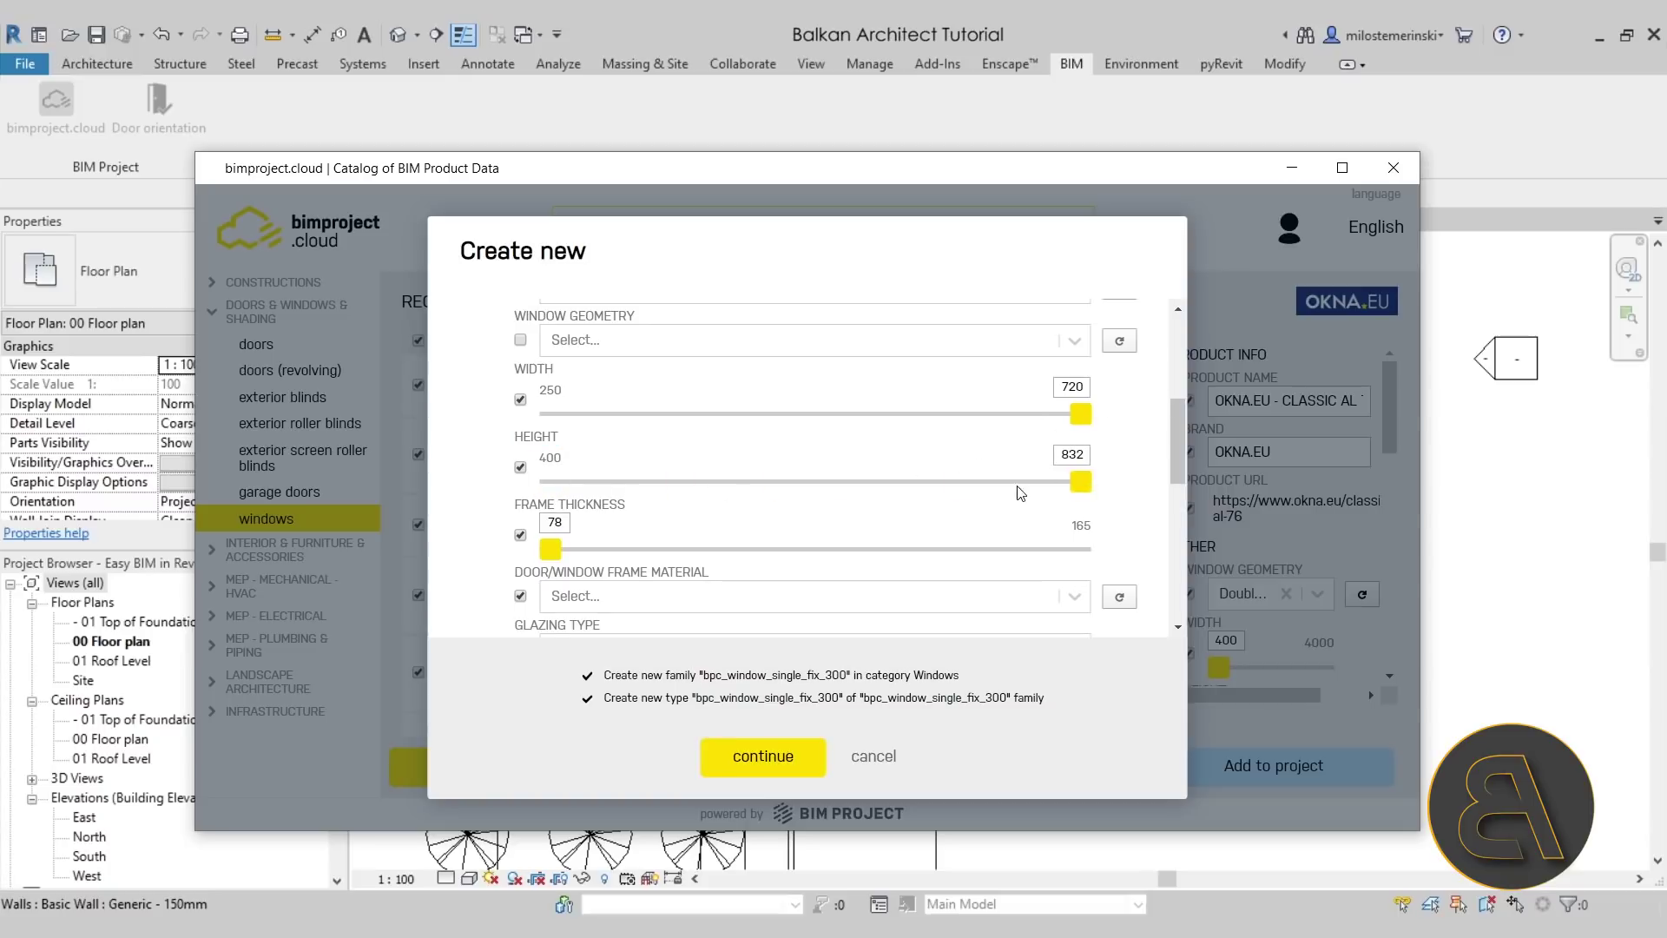
{"action": "scroll", "coordinate": [1084, 496], "scroll_direction": "down", "scroll_amount": 3}
{"action": "scroll", "coordinate": [554, 400], "scroll_direction": "up", "scroll_amount": 2}
{"action": "left_click_drag", "start_coordinate": [548, 463], "coordinate": [588, 447]}
Exclude the frame material, glazing type, heat transmittance, acoustic rating, light transmission, solar factor and SVT code parameters from the new window.
{"action": "left_click", "coordinate": [513, 458]}
{"action": "scroll", "coordinate": [534, 447], "scroll_direction": "up", "scroll_amount": 2}
{"action": "scroll", "coordinate": [523, 501], "scroll_direction": "down", "scroll_amount": 4}
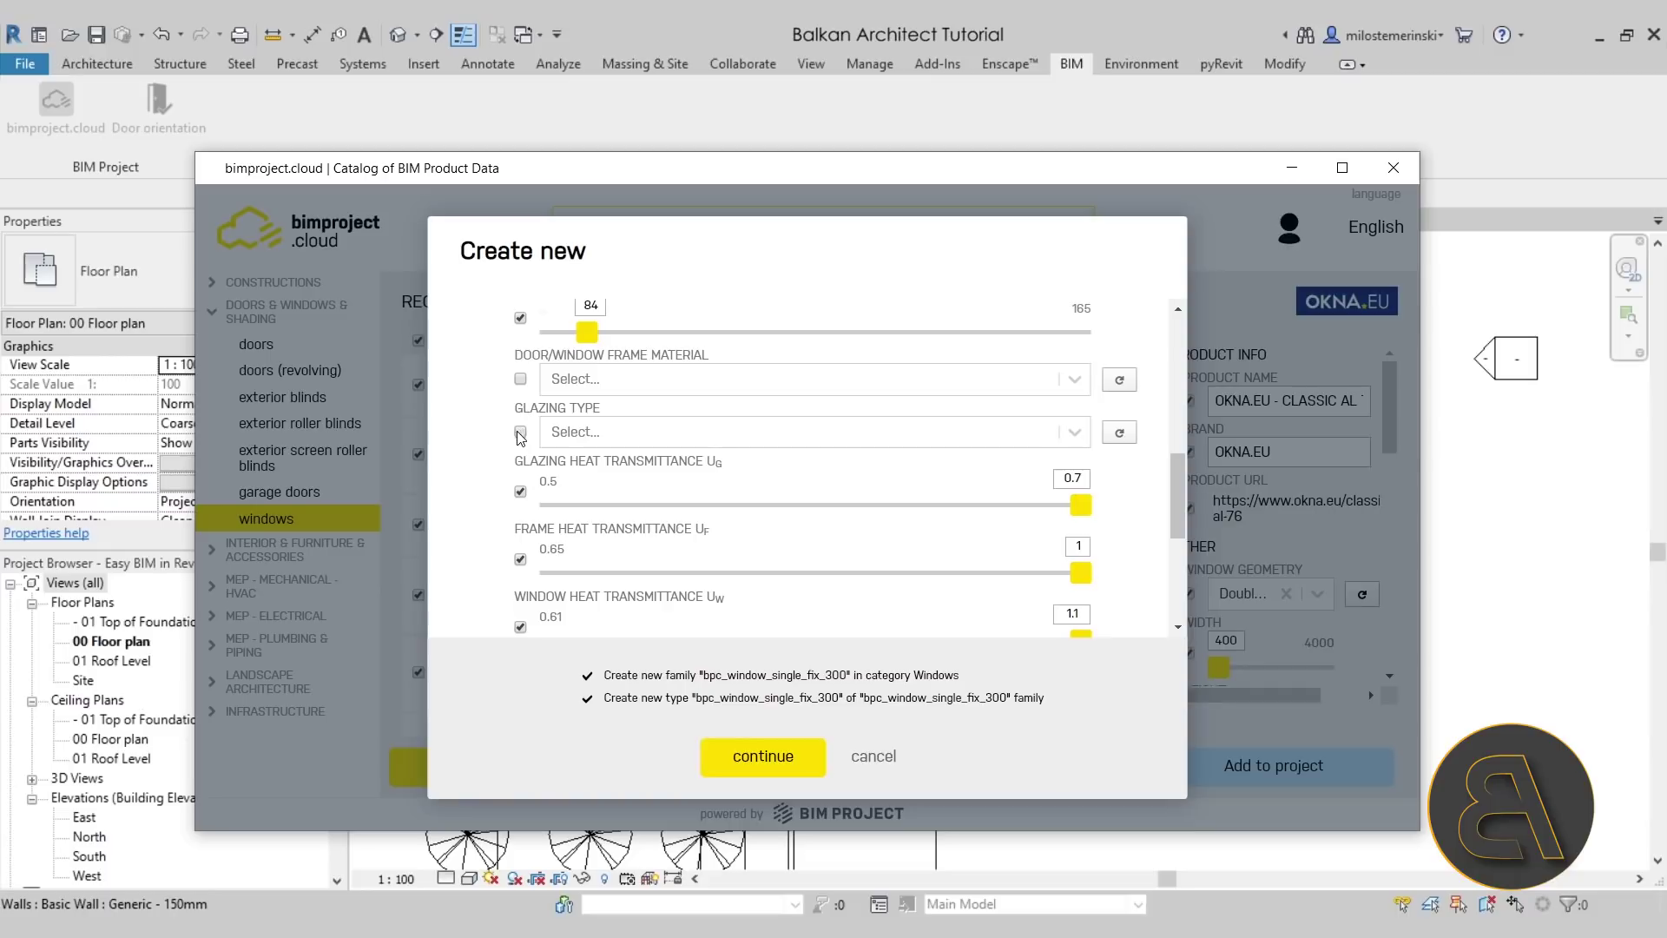
{"action": "scroll", "coordinate": [525, 421], "scroll_direction": "down", "scroll_amount": 3}
{"action": "left_click", "coordinate": [520, 383]}
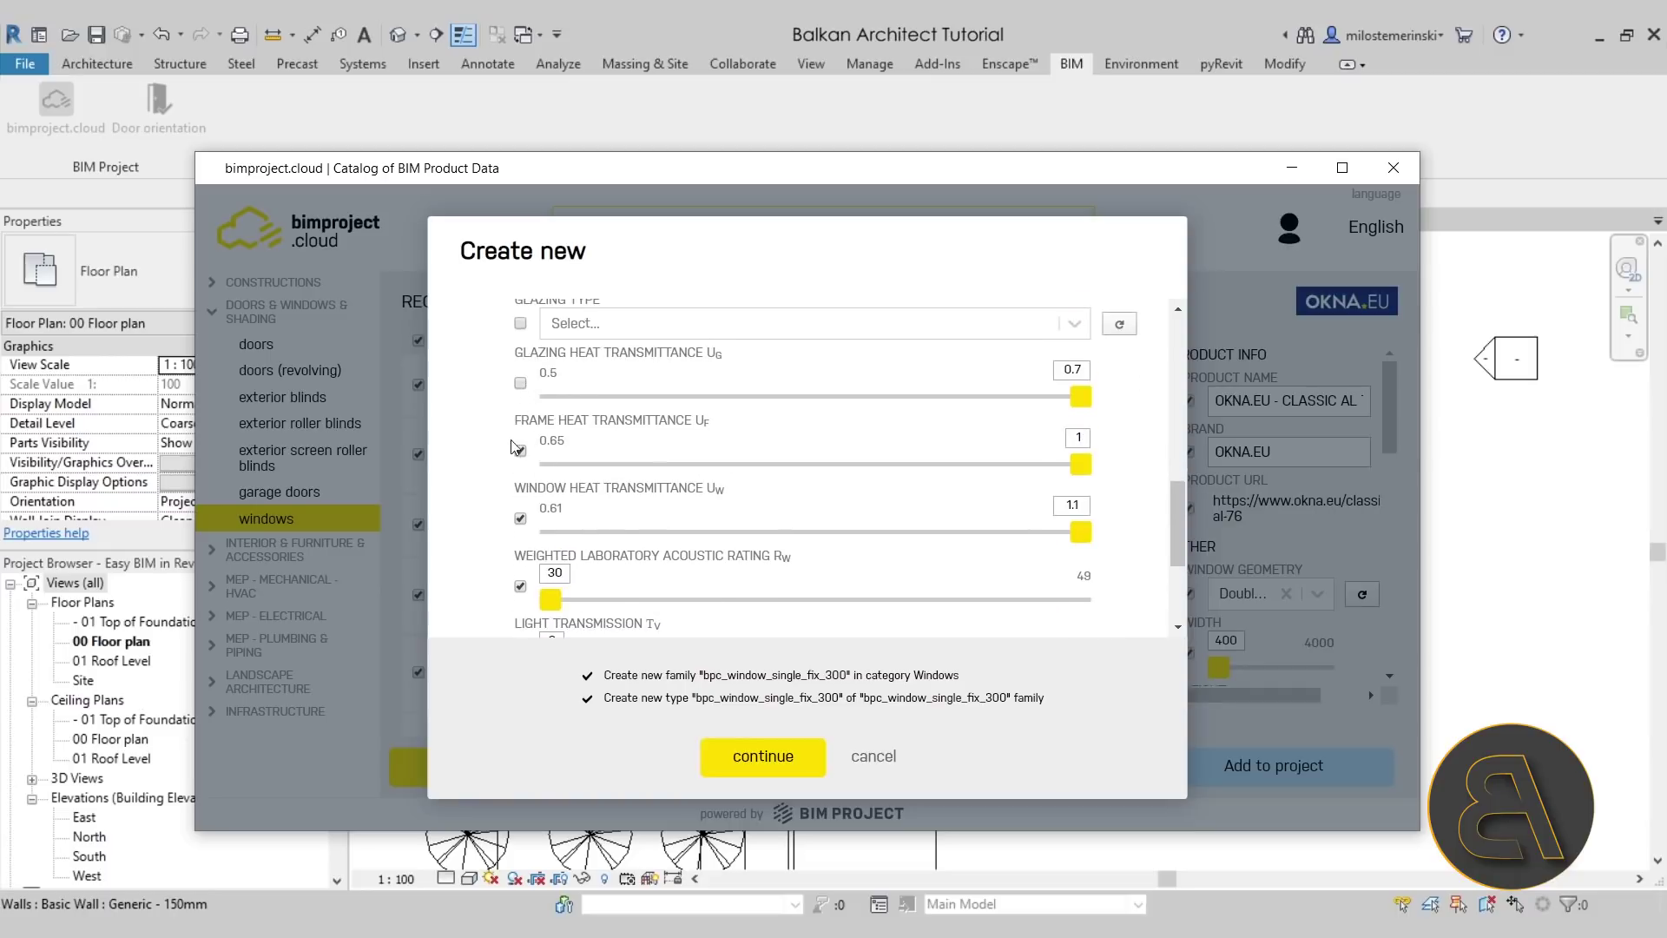
{"action": "left_click", "coordinate": [520, 519]}
{"action": "left_click", "coordinate": [520, 586]}
{"action": "scroll", "coordinate": [542, 487], "scroll_direction": "down", "scroll_amount": 2}
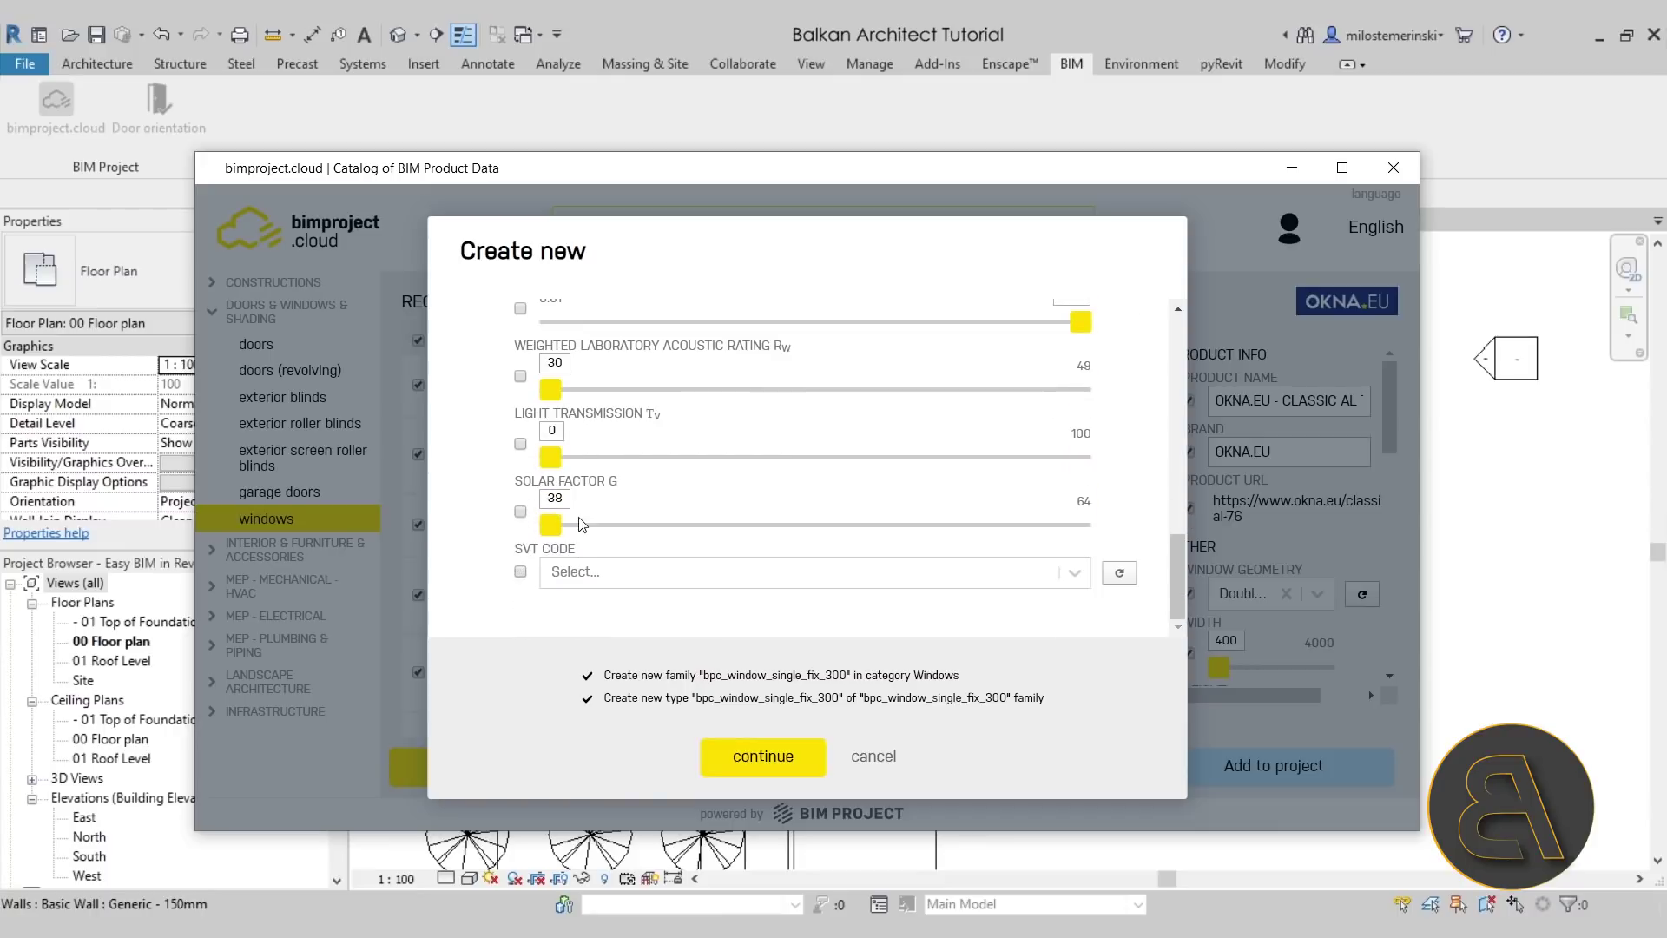
{"action": "scroll", "coordinate": [580, 521], "scroll_direction": "up", "scroll_amount": 5}
{"action": "scroll", "coordinate": [583, 461], "scroll_direction": "up", "scroll_amount": 5}
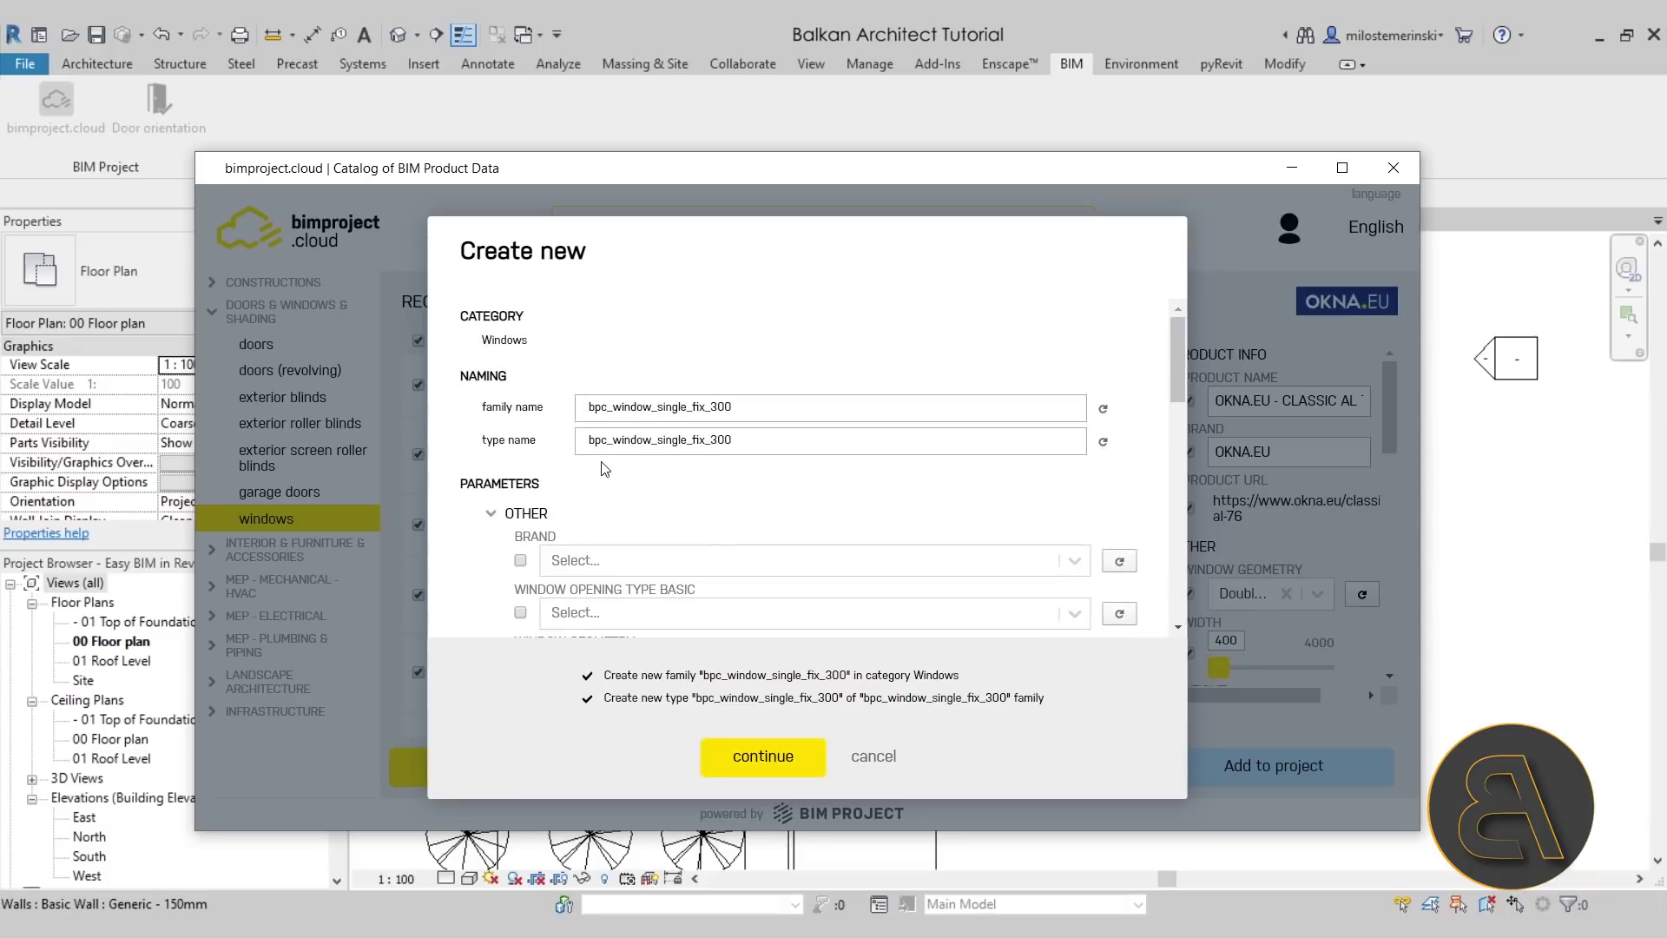
Check the new window's remaining parameters and create the family bpc_window_single_fix_300 in the project.
{"action": "scroll", "coordinate": [596, 469], "scroll_direction": "down", "scroll_amount": 4}
{"action": "scroll", "coordinate": [618, 466], "scroll_direction": "down", "scroll_amount": 1}
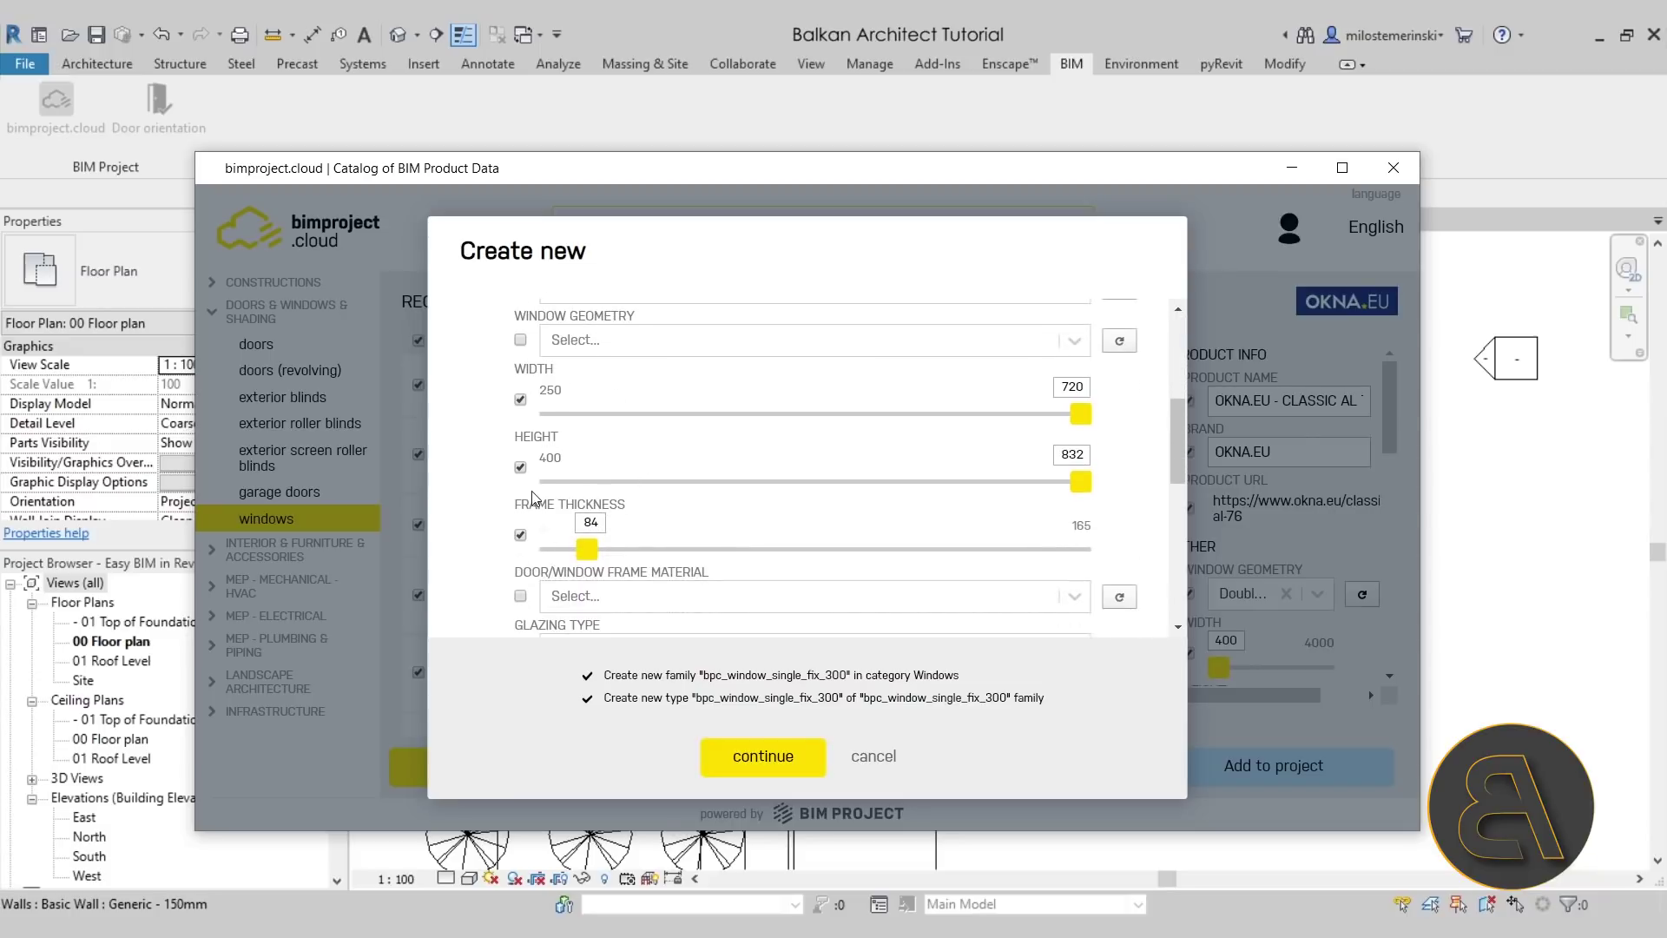
{"action": "left_click", "coordinate": [782, 759]}
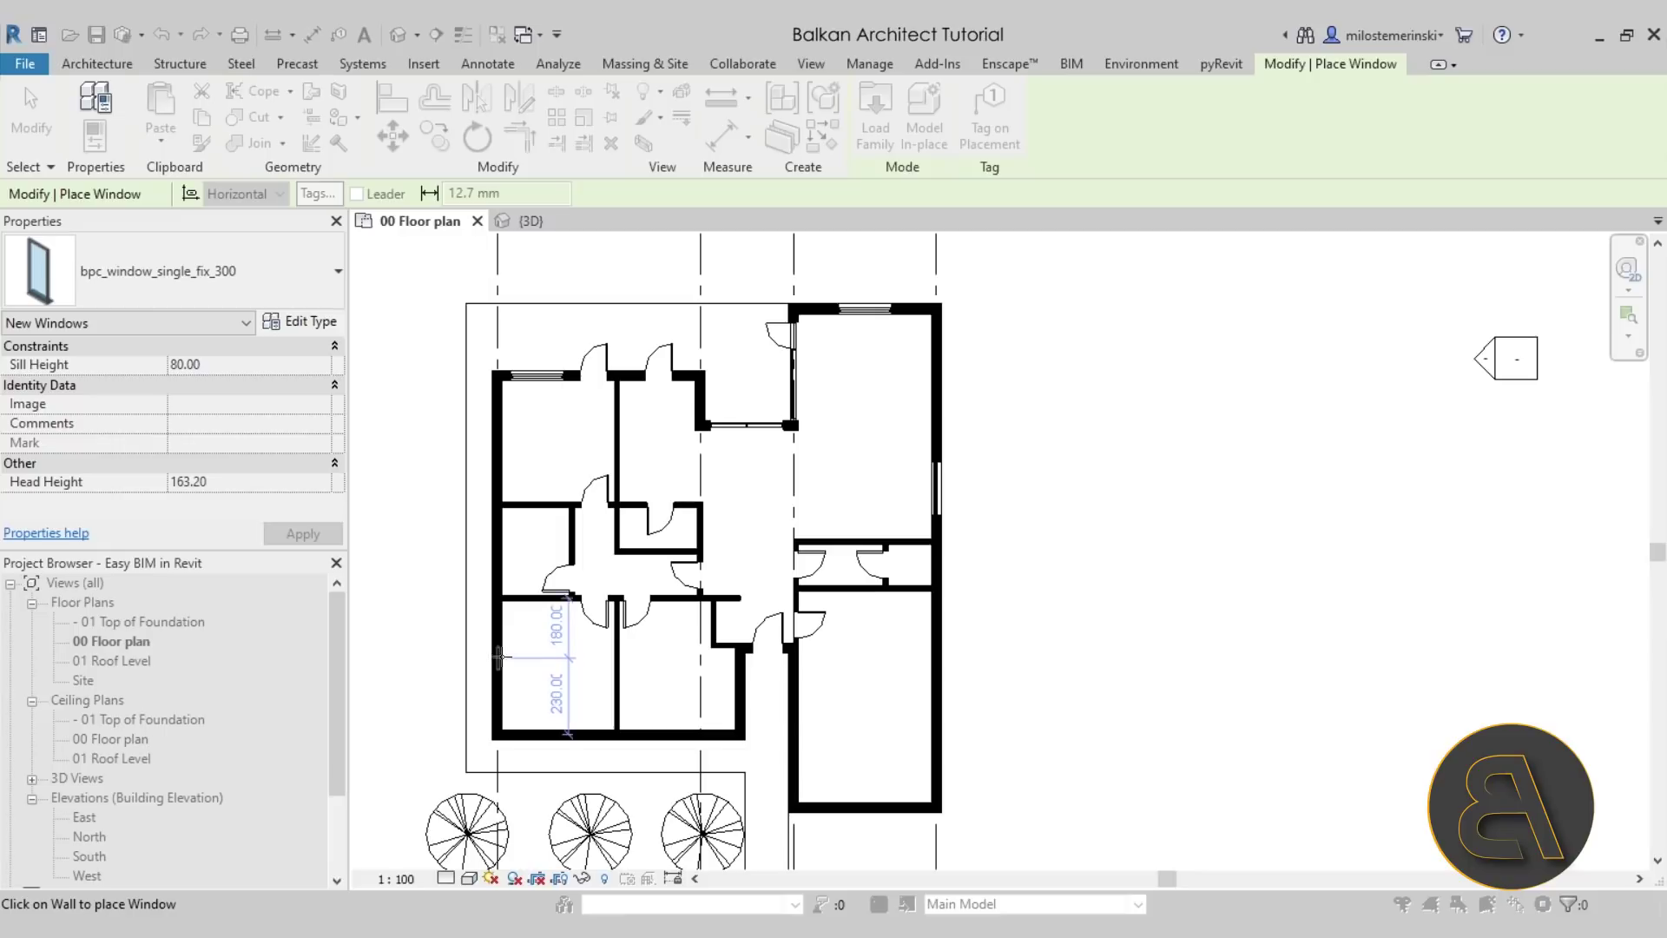
Place two new windows in each of the two front rooms' exterior wall, about 140 cm and 150 cm apart.
{"action": "scroll", "coordinate": [497, 675], "scroll_direction": "up", "scroll_amount": 5}
{"action": "middle_click_drag", "start_coordinate": [551, 659], "coordinate": [573, 439]}
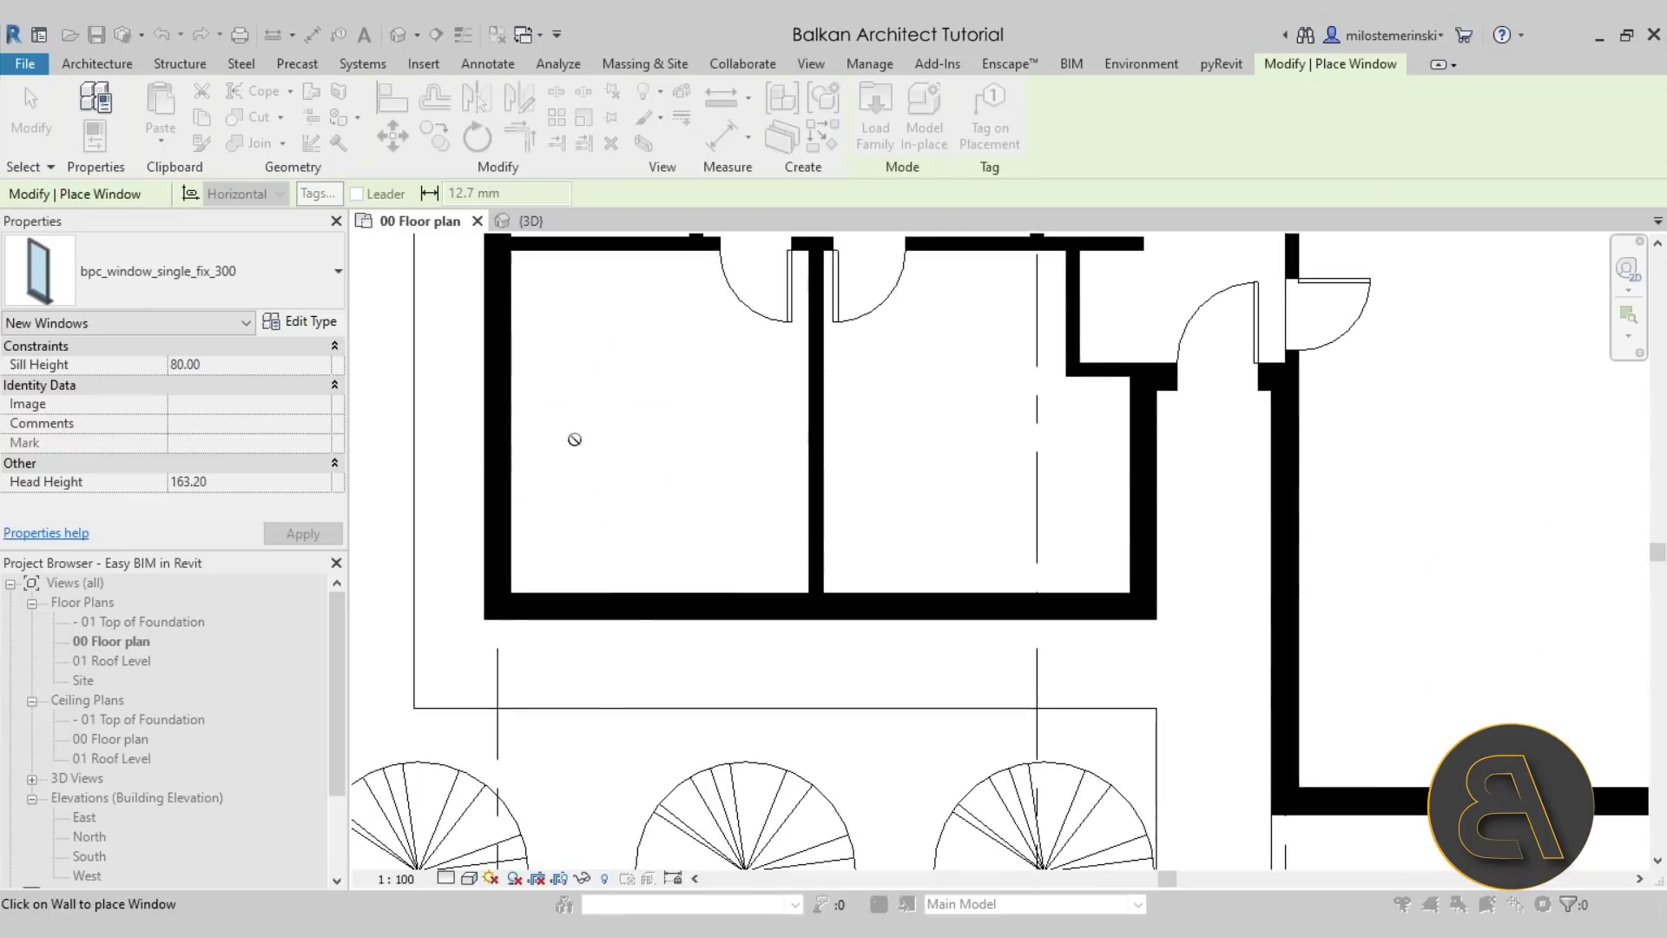
{"action": "left_click", "coordinate": [597, 606]}
{"action": "left_click", "coordinate": [719, 606]}
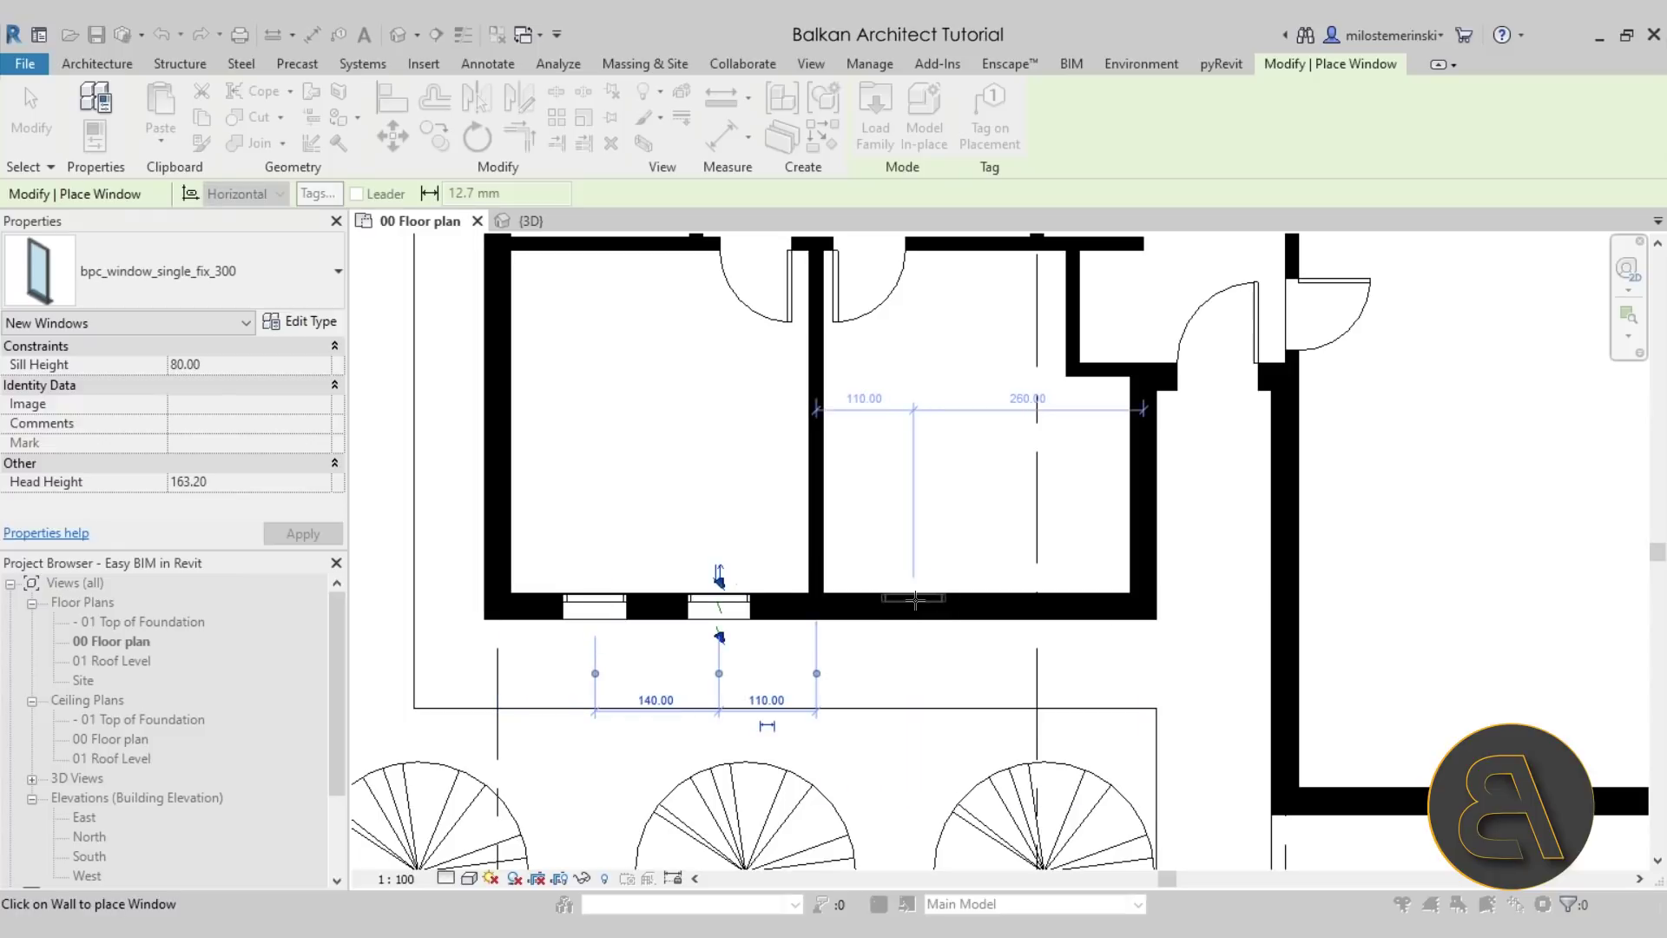
{"action": "left_click", "coordinate": [913, 606]}
{"action": "left_click", "coordinate": [1047, 605]}
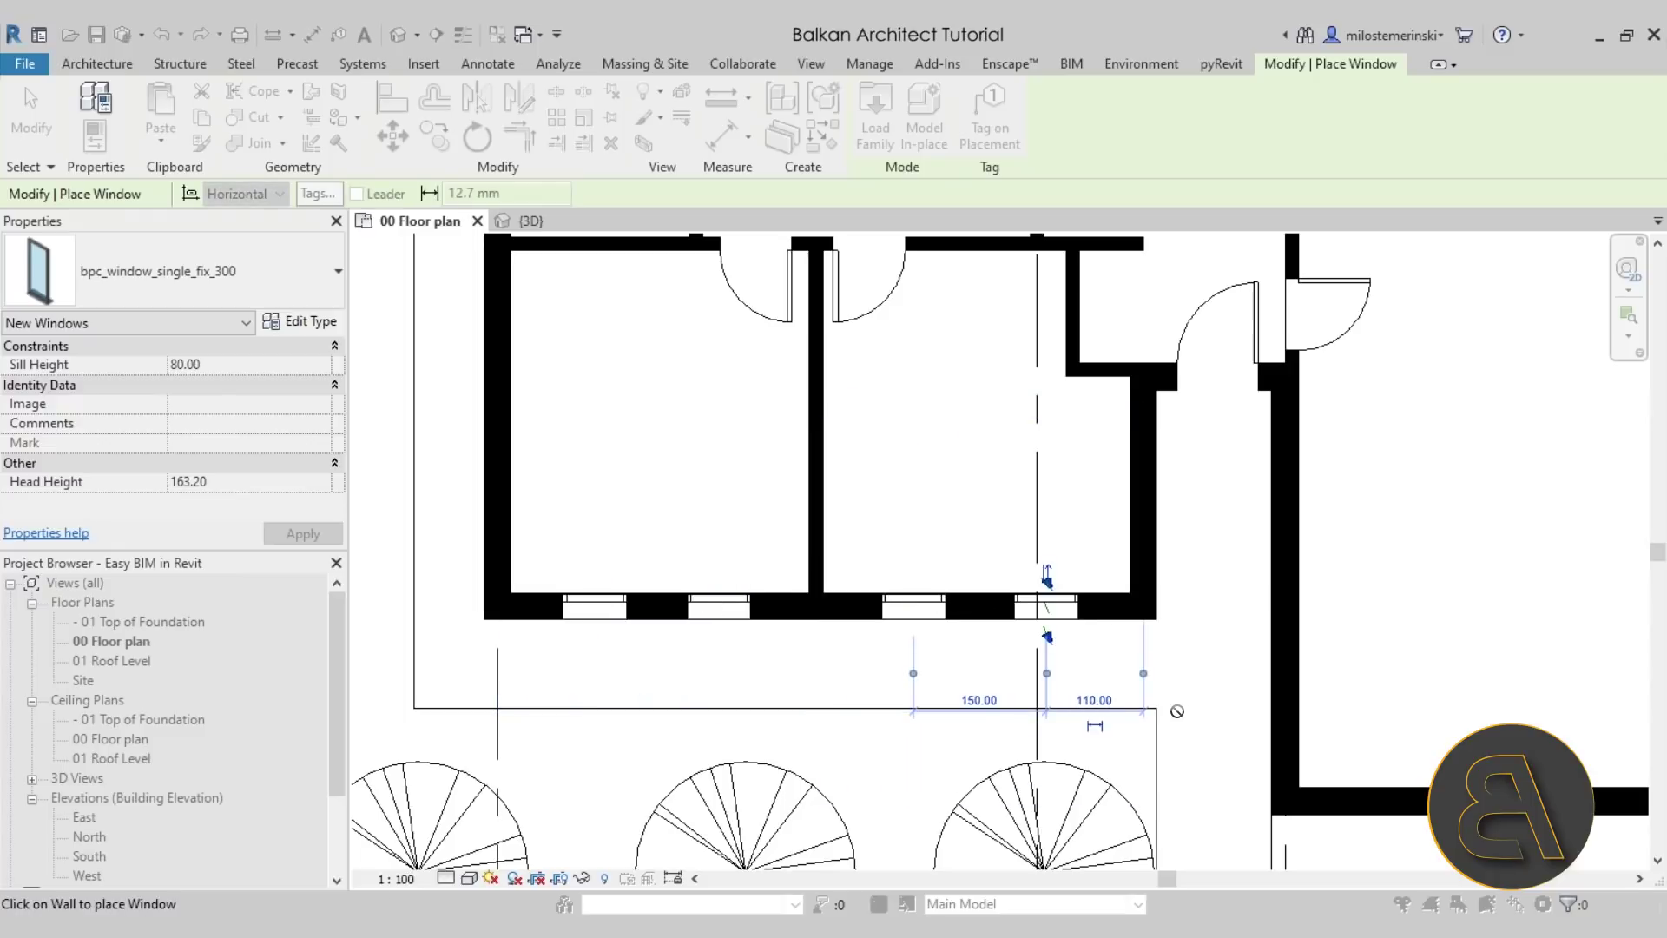
{"action": "key", "text": "Escape"}
{"action": "key", "text": "Escape"}
{"action": "scroll", "coordinate": [998, 625], "scroll_direction": "down", "scroll_amount": 3}
{"action": "scroll", "coordinate": [837, 669], "scroll_direction": "up", "scroll_amount": 3}
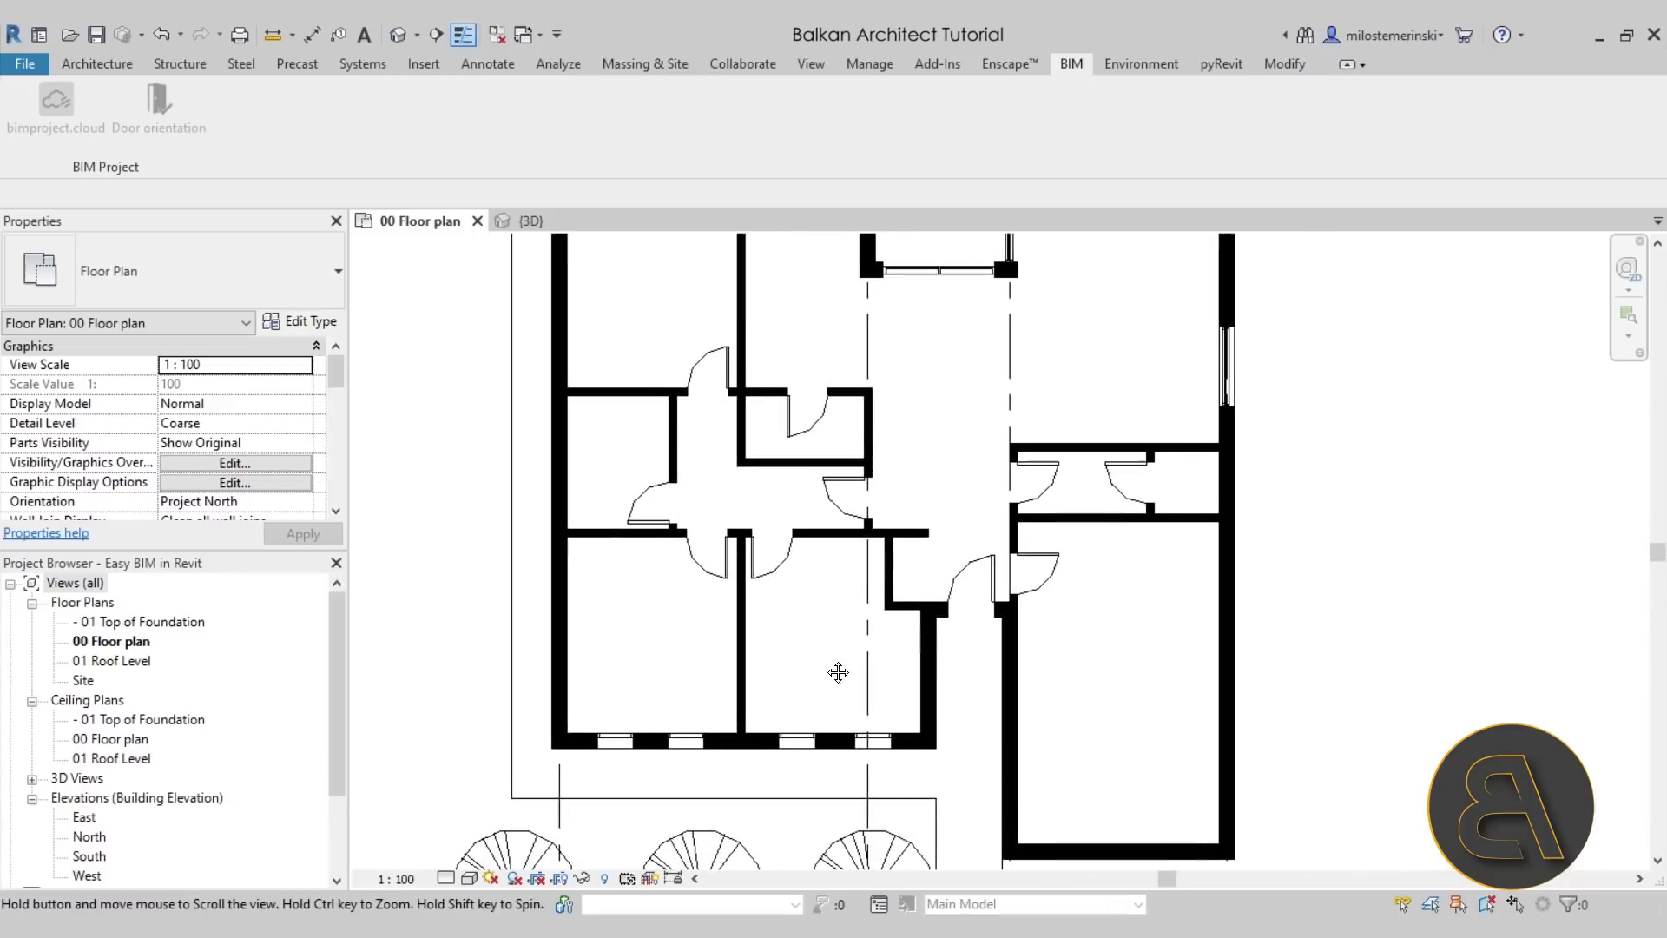
{"action": "middle_click_drag", "start_coordinate": [837, 670], "coordinate": [788, 625]}
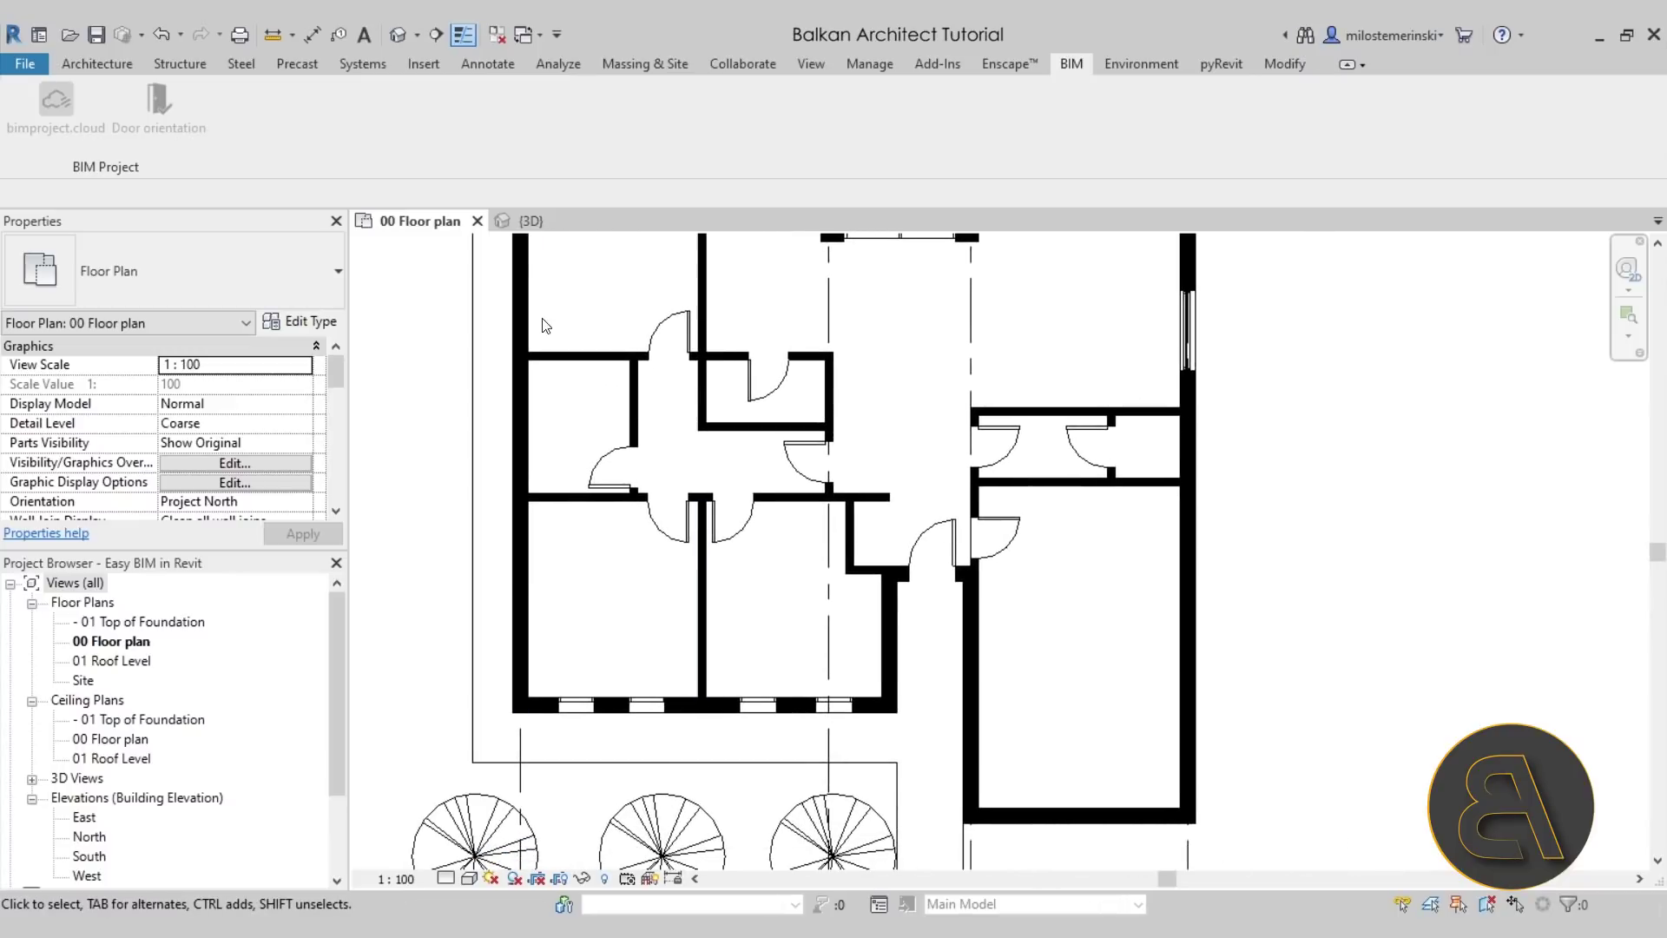
Examine the type properties of one of the placed front windows in the 3D view without changing them.
{"action": "left_click", "coordinate": [530, 220]}
{"action": "middle_click_drag", "start_coordinate": [744, 482], "coordinate": [864, 664], "text": "shift"}
{"action": "scroll", "coordinate": [853, 673], "scroll_direction": "up", "scroll_amount": 5}
{"action": "left_click", "coordinate": [800, 665]}
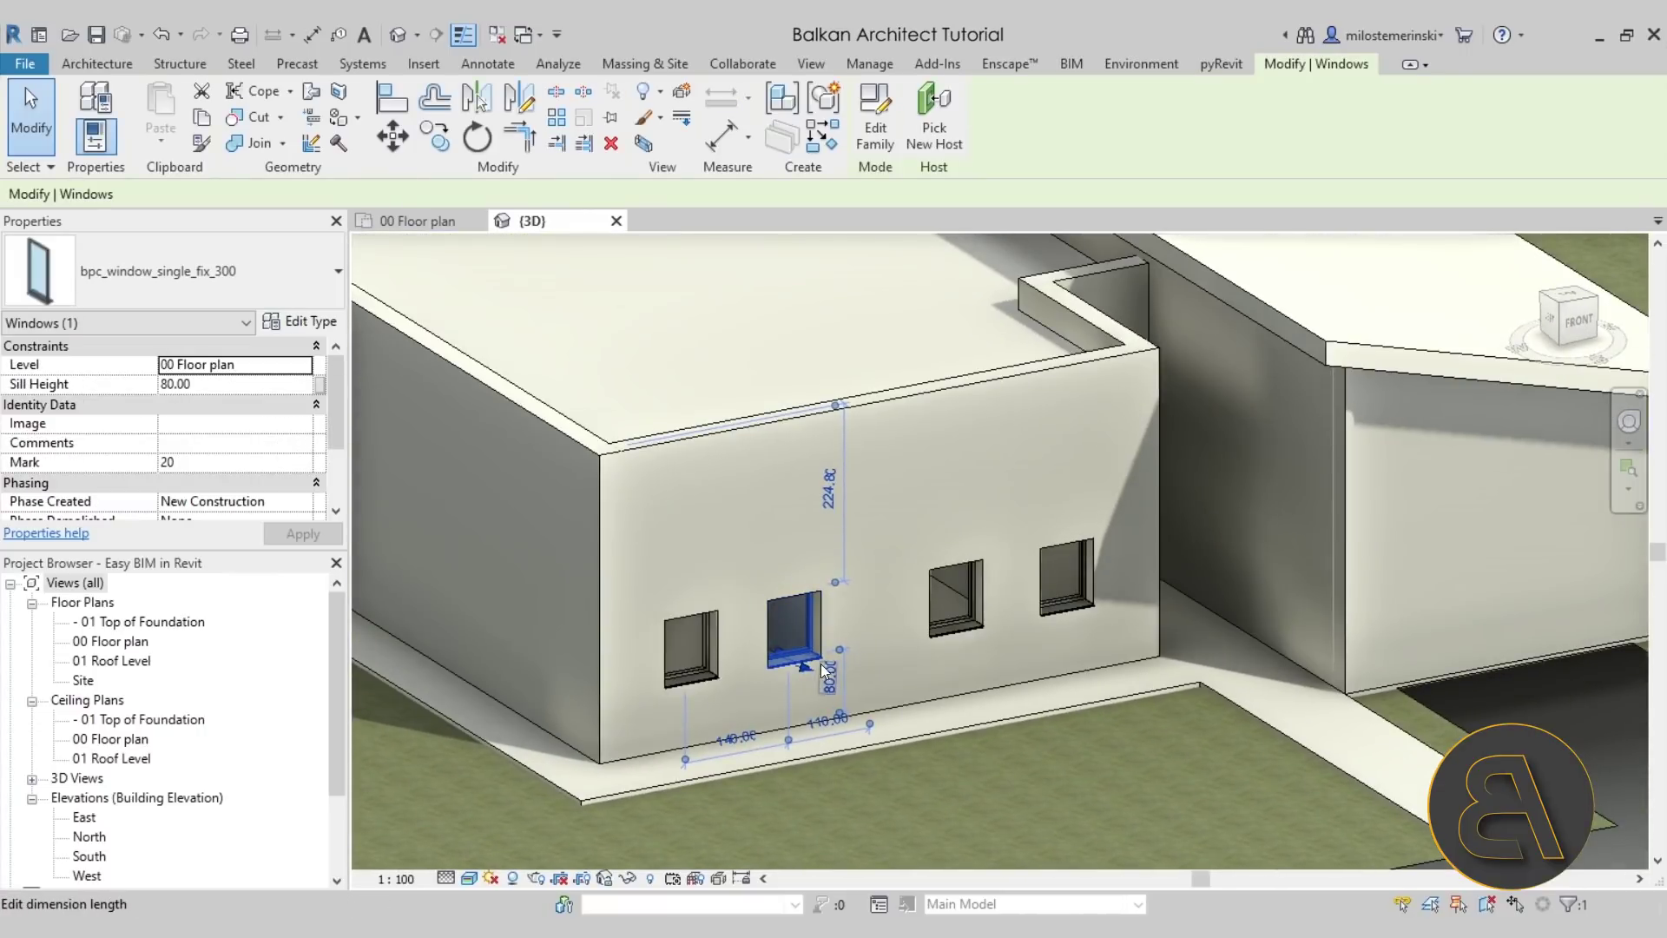
{"action": "left_click", "coordinate": [303, 325]}
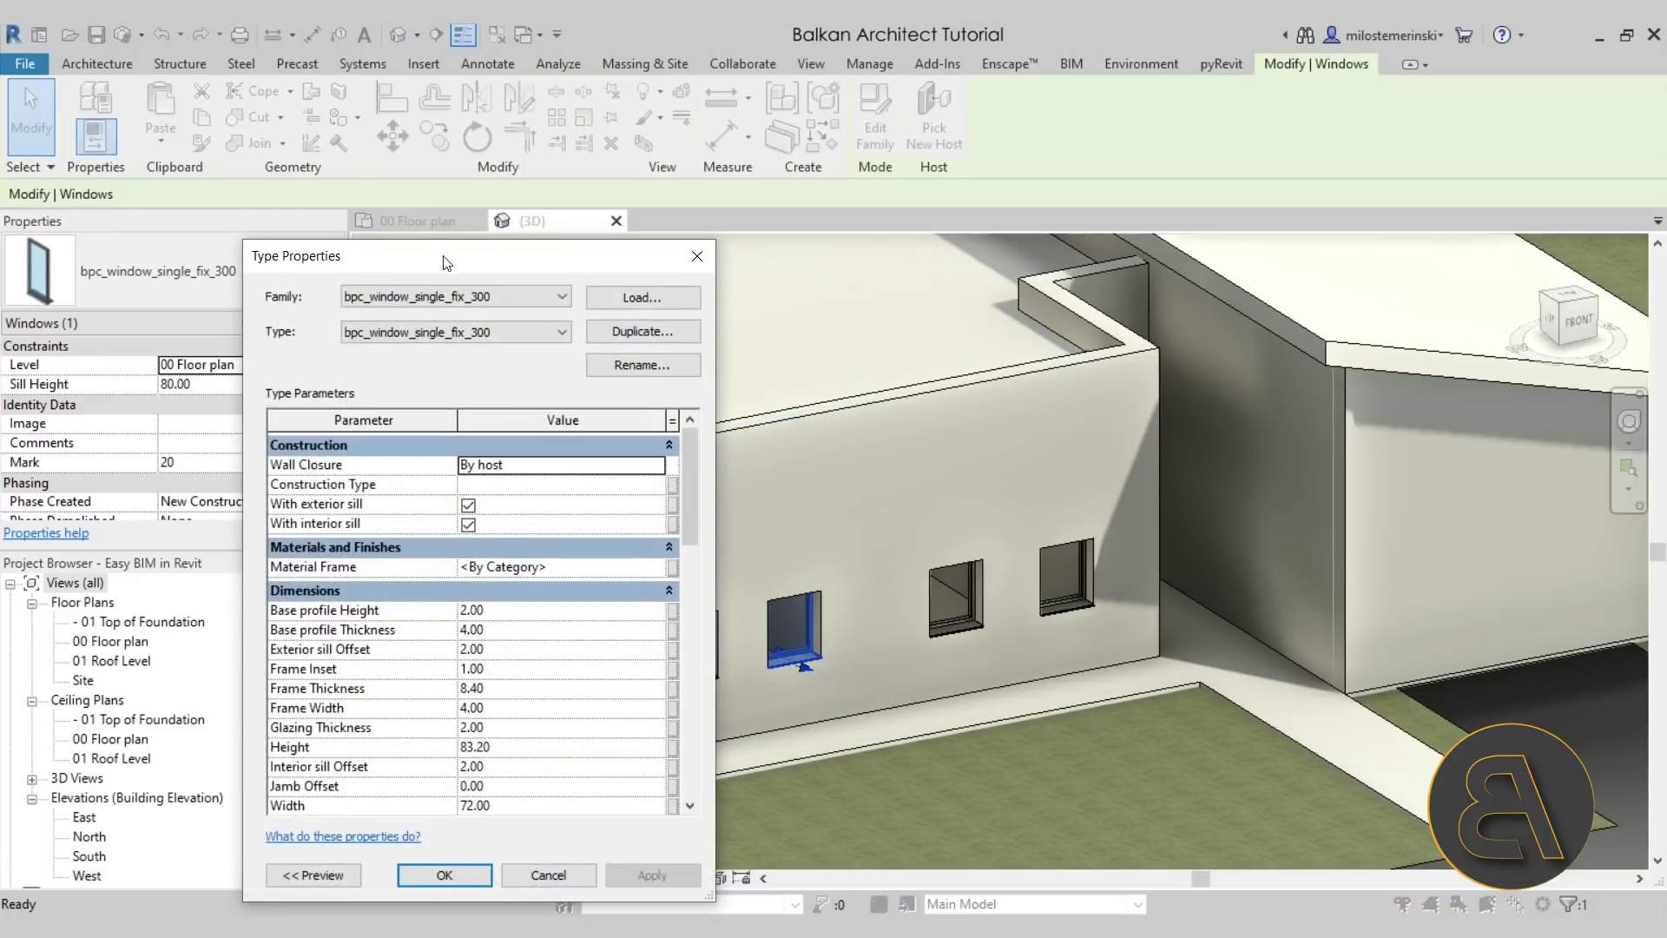
{"action": "left_click_drag", "start_coordinate": [442, 258], "coordinate": [432, 182]}
{"action": "mouse_move", "coordinate": [675, 413]}
{"action": "left_mouse_down"}
{"action": "mouse_move", "coordinate": [674, 694]}
{"action": "mouse_move", "coordinate": [675, 430]}
{"action": "left_mouse_up"}
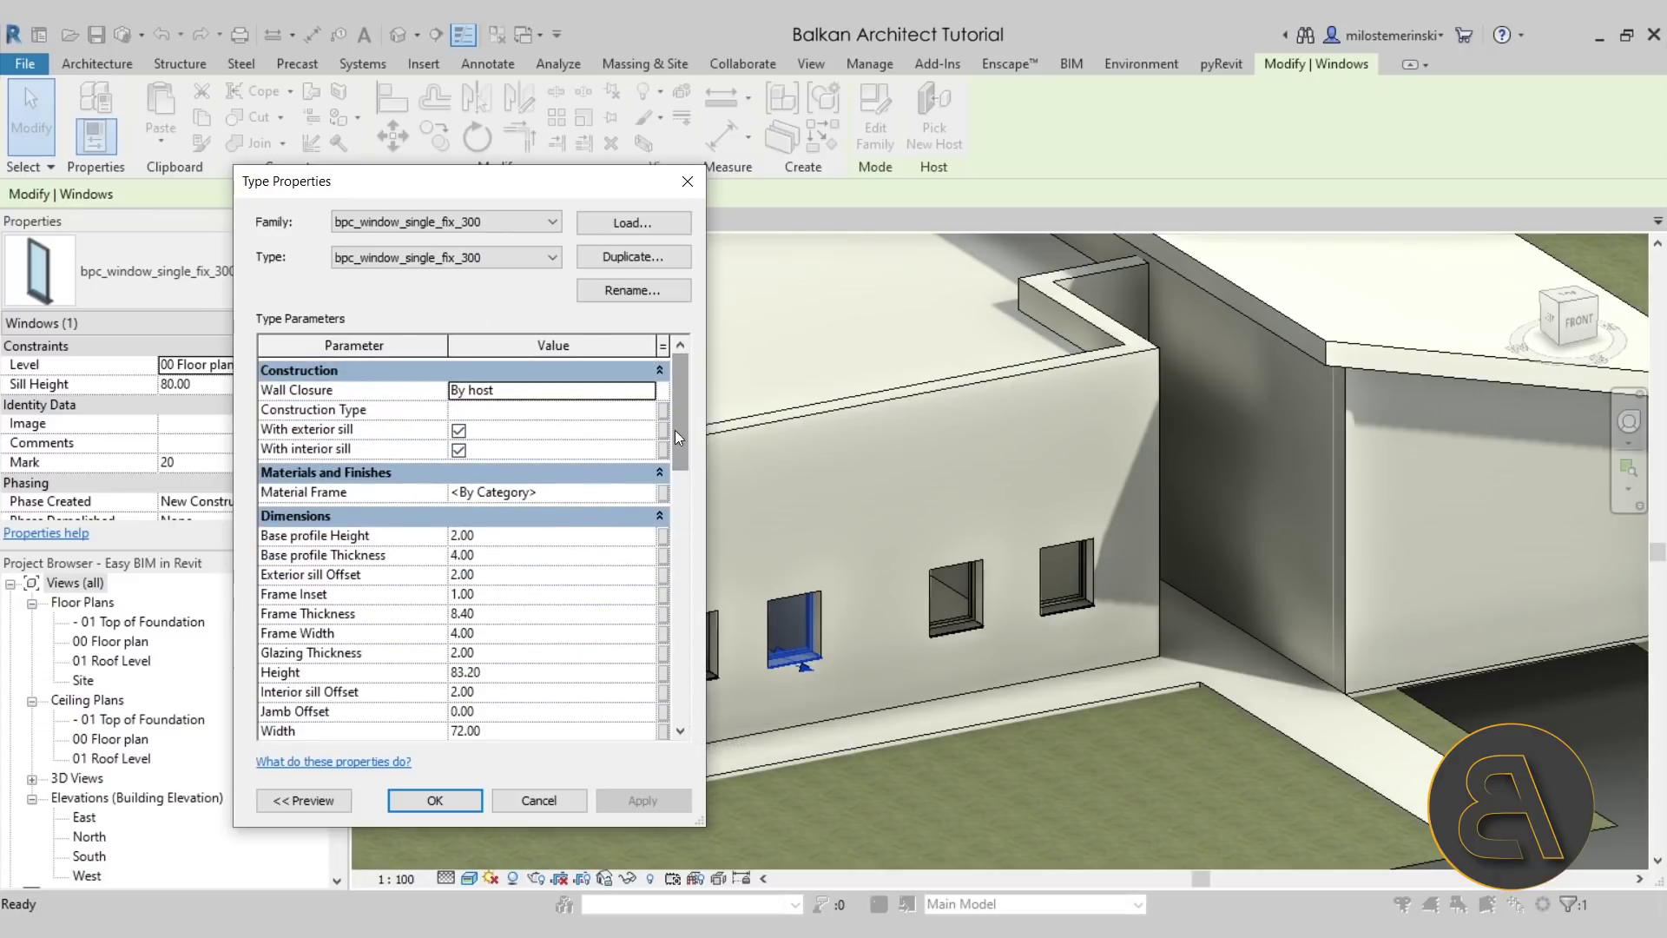
{"action": "left_click", "coordinate": [474, 807]}
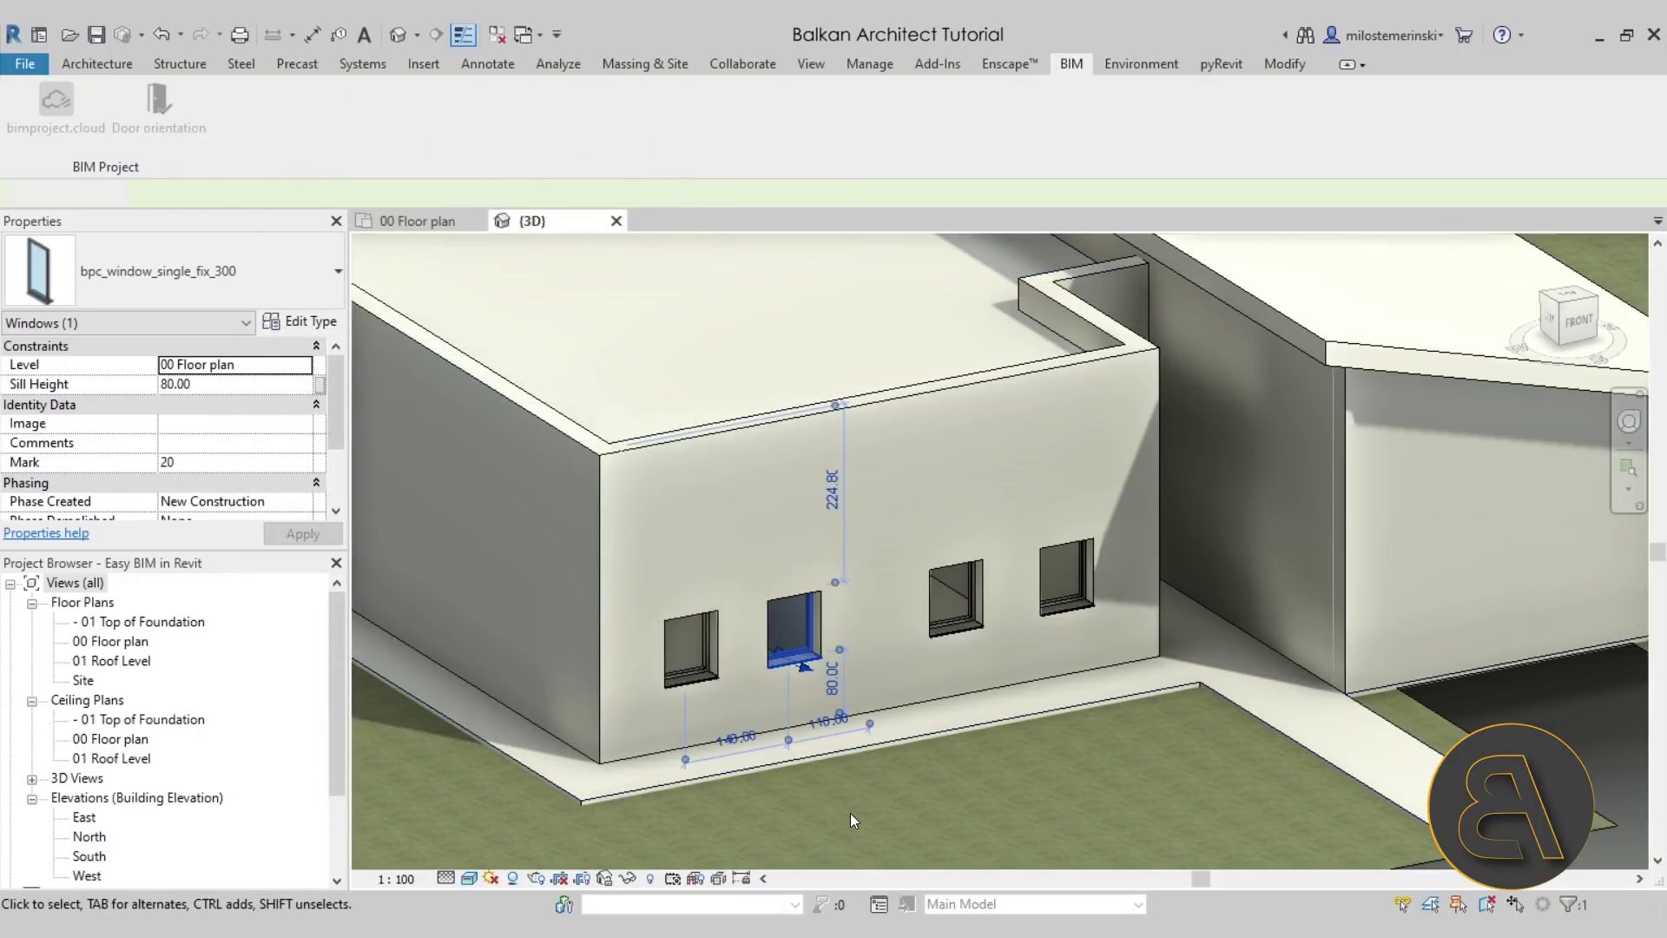
{"action": "key", "text": "Escape"}
{"action": "middle_click_drag", "start_coordinate": [802, 622], "coordinate": [1061, 566], "text": "shift"}
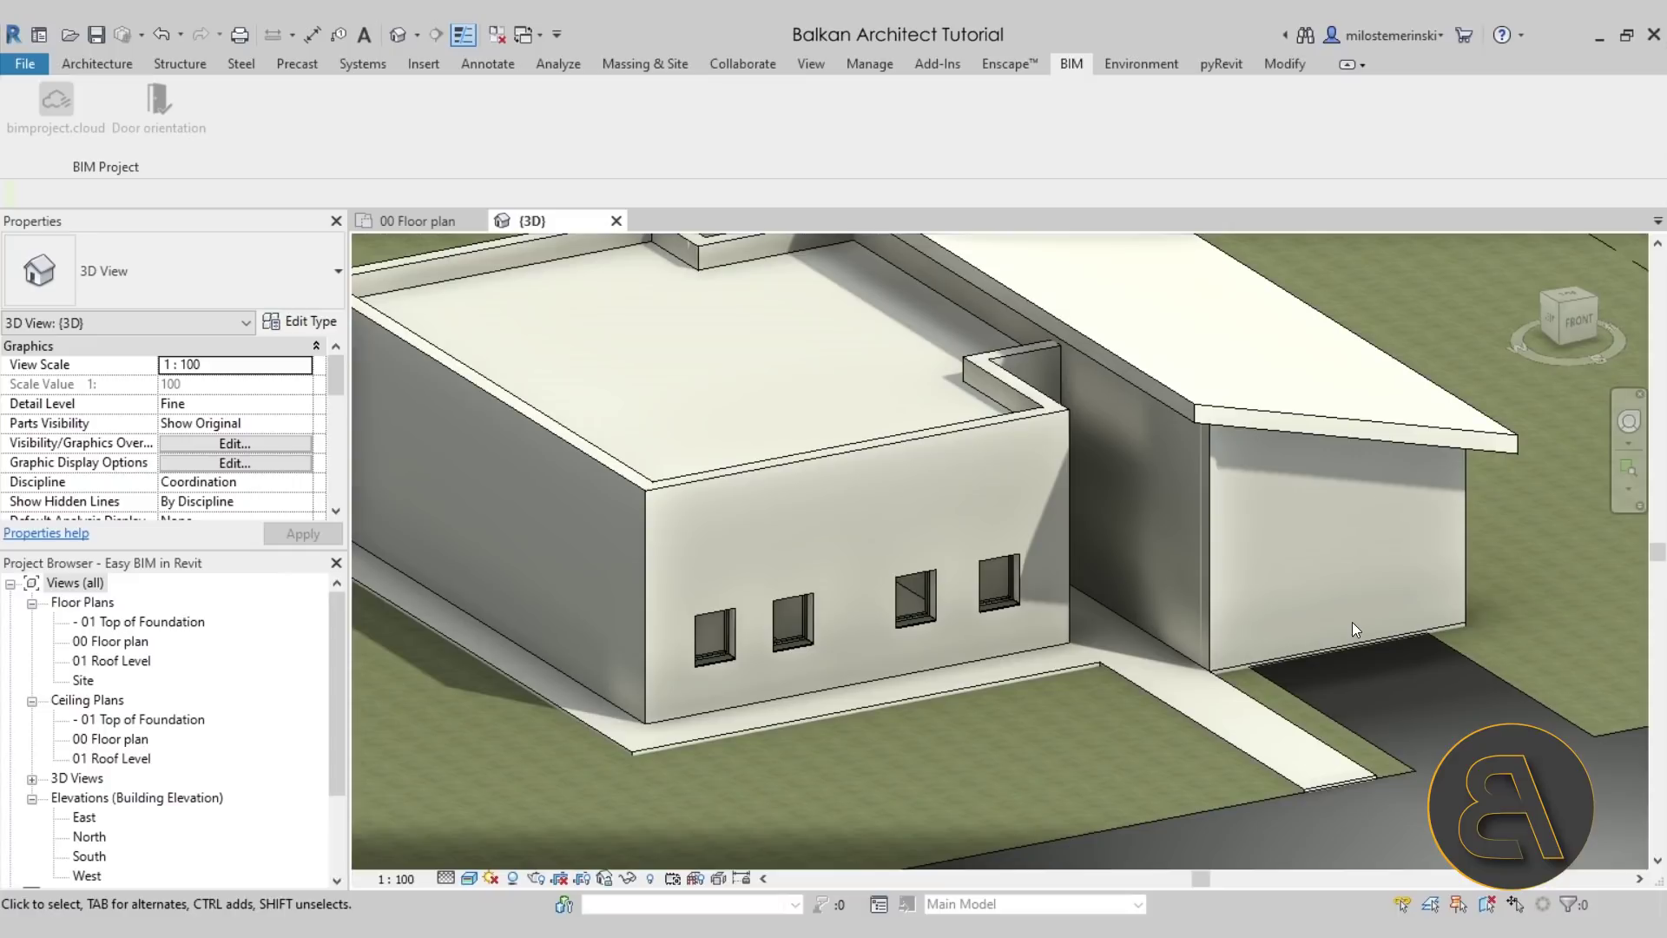
Return to the 00 Floor plan and start adding a generic garage door from the catalog's requested properties.
{"action": "left_click", "coordinate": [424, 222]}
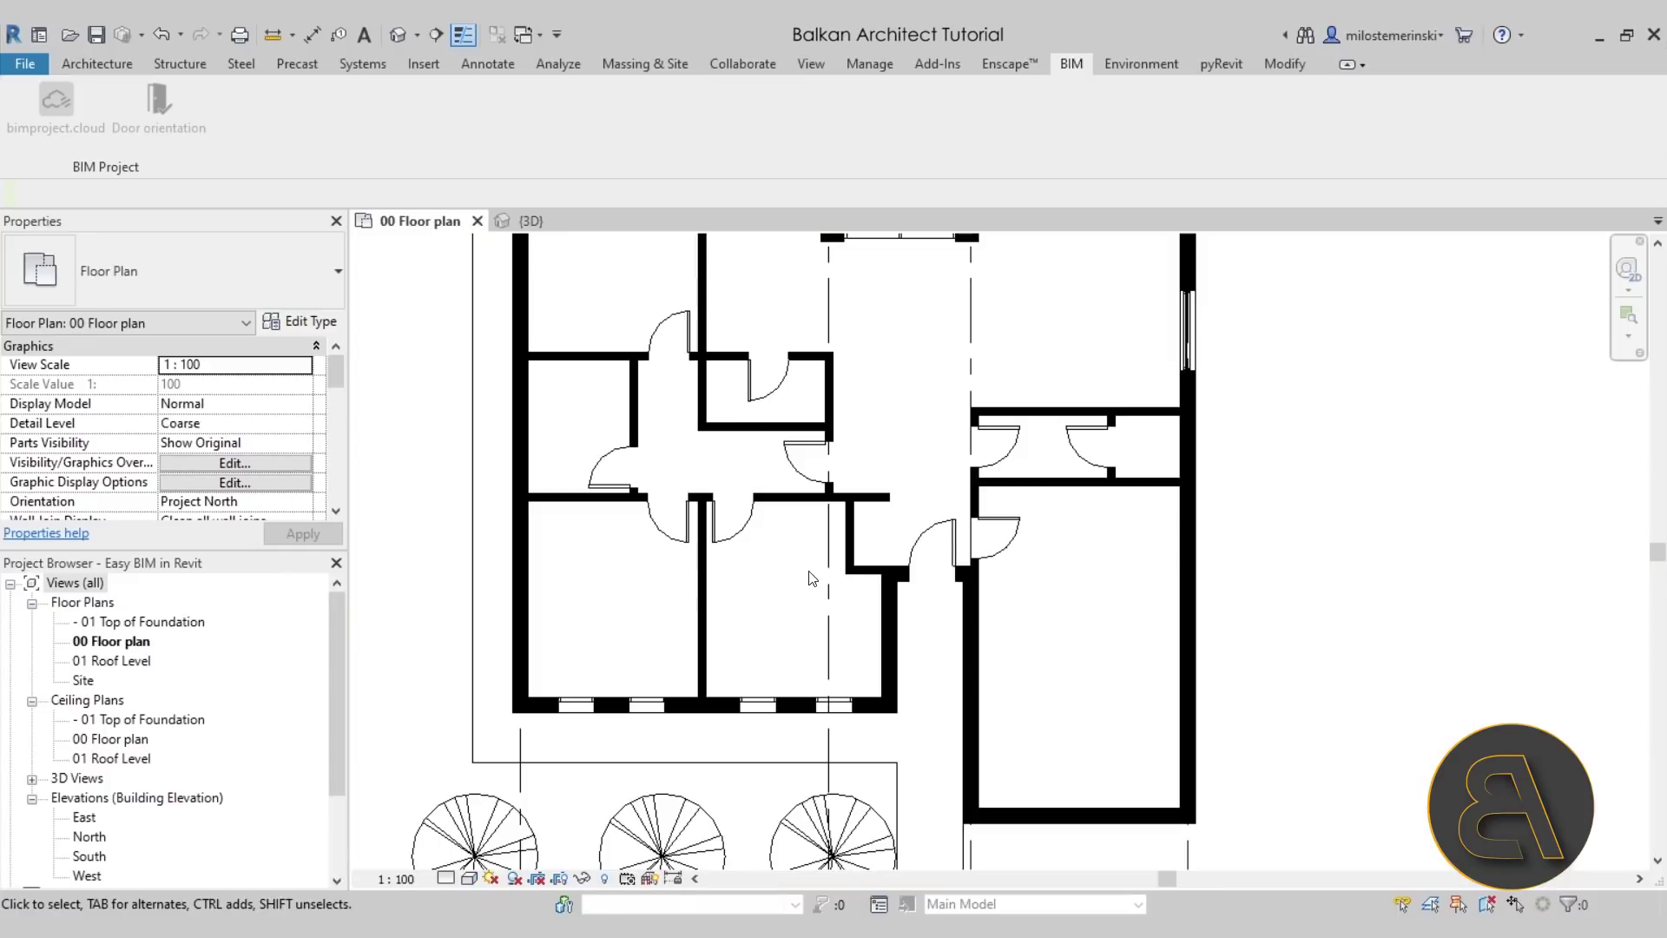
{"action": "middle_click_drag", "start_coordinate": [812, 578], "coordinate": [734, 555]}
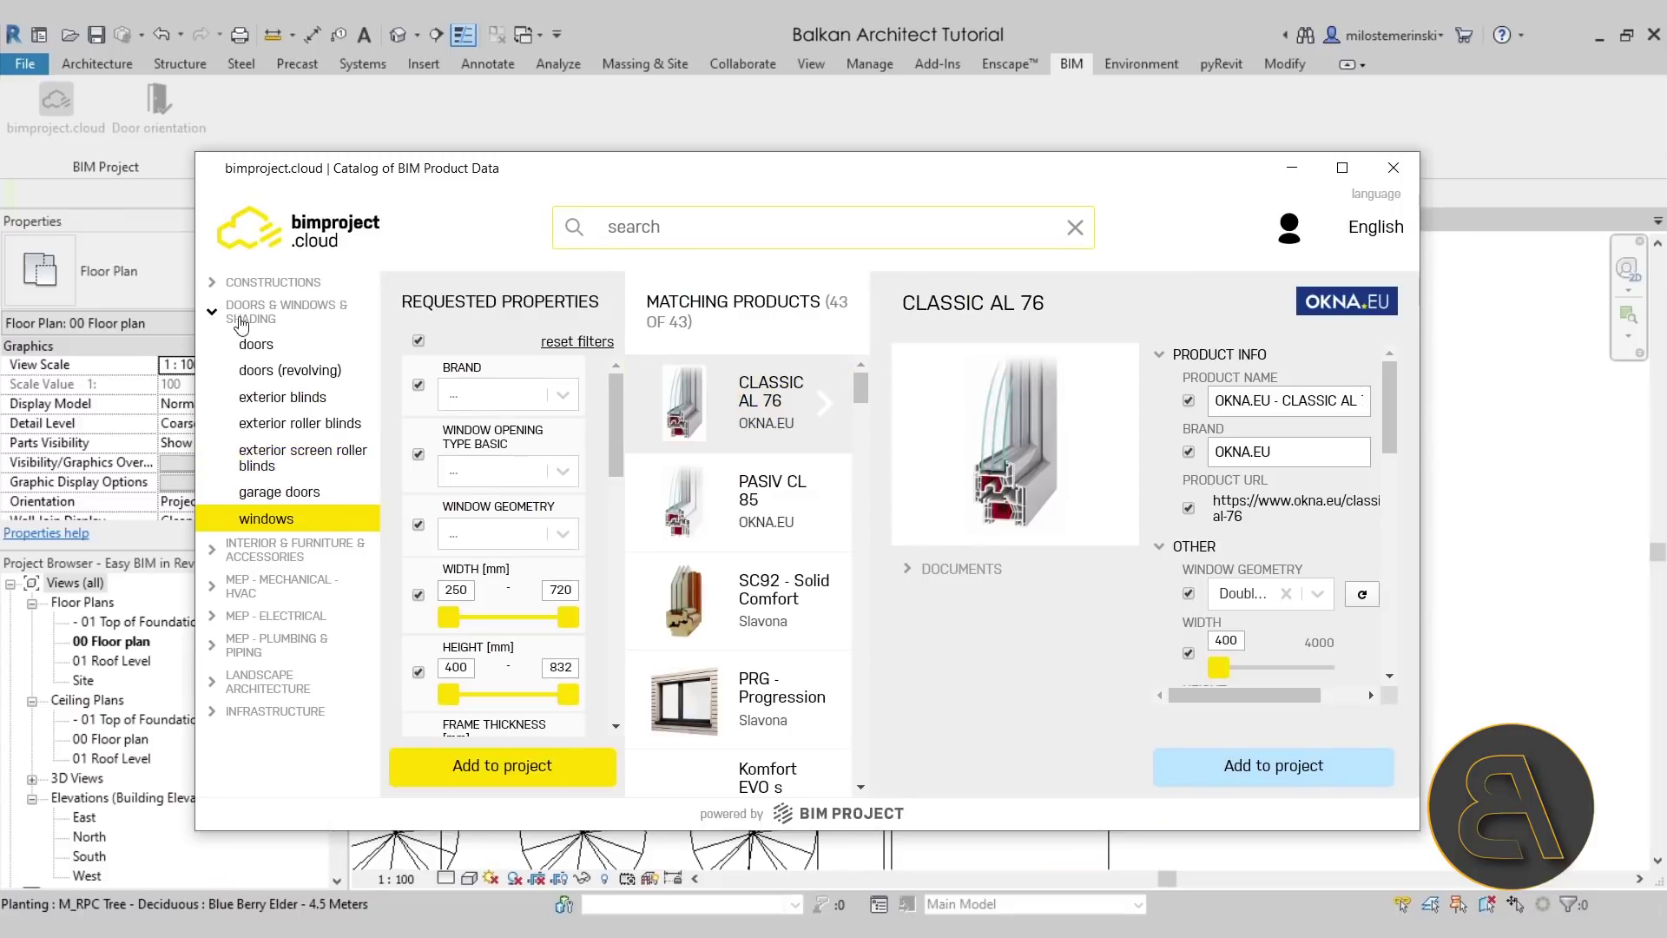
{"action": "left_click", "coordinate": [281, 493]}
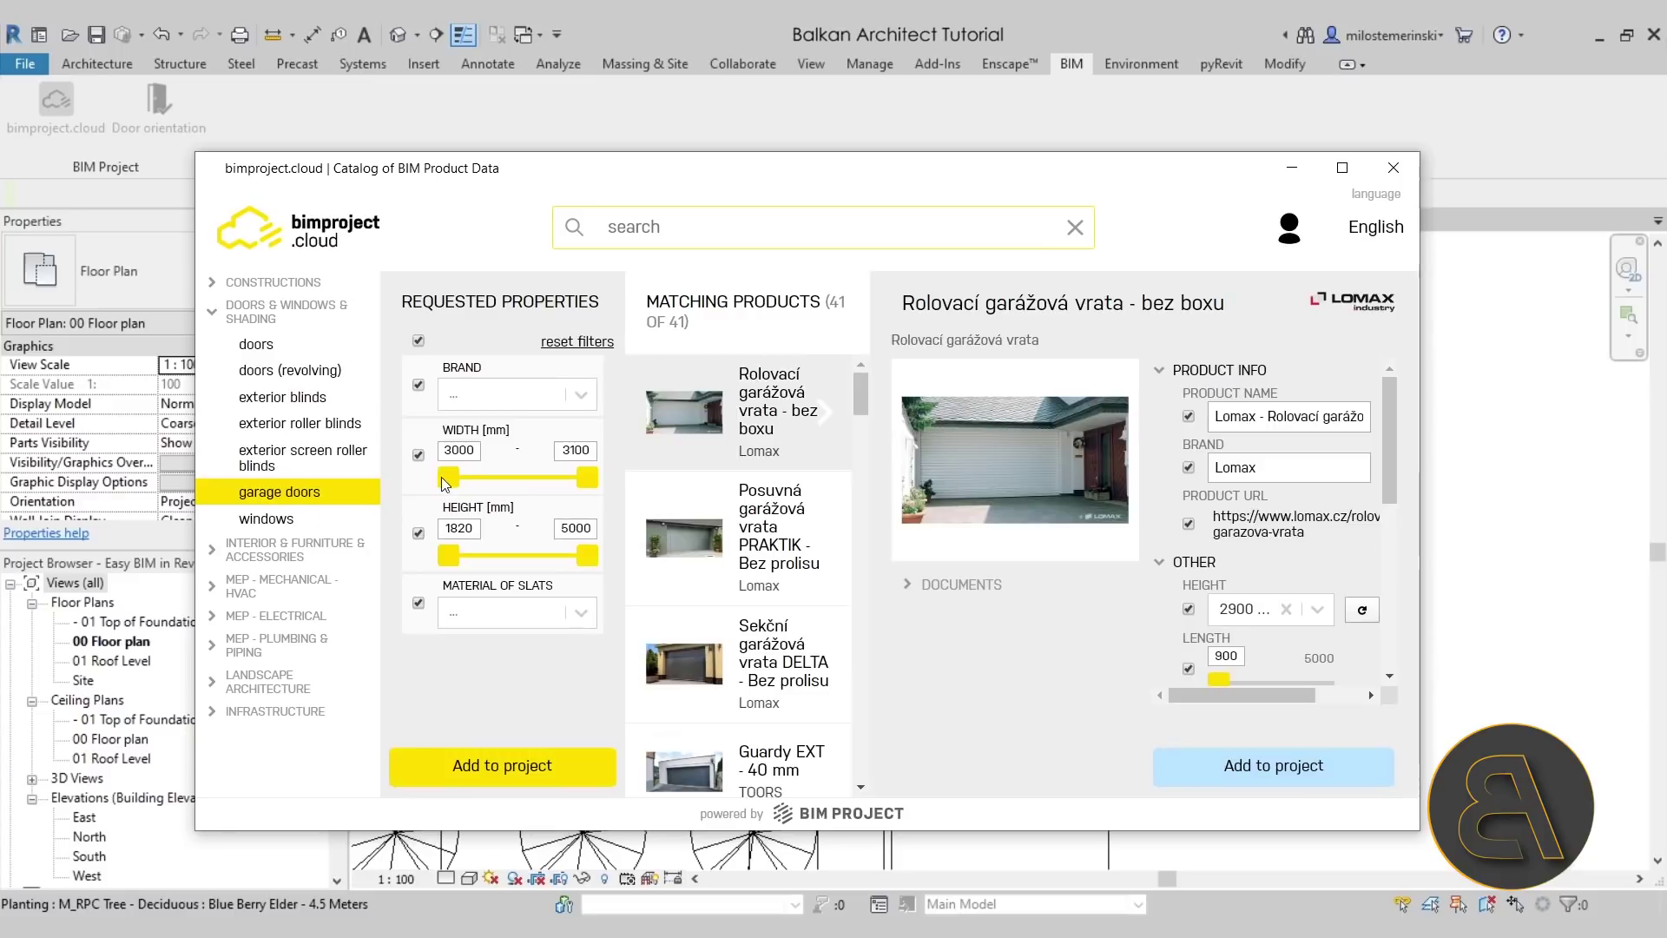
{"action": "left_click", "coordinate": [480, 773]}
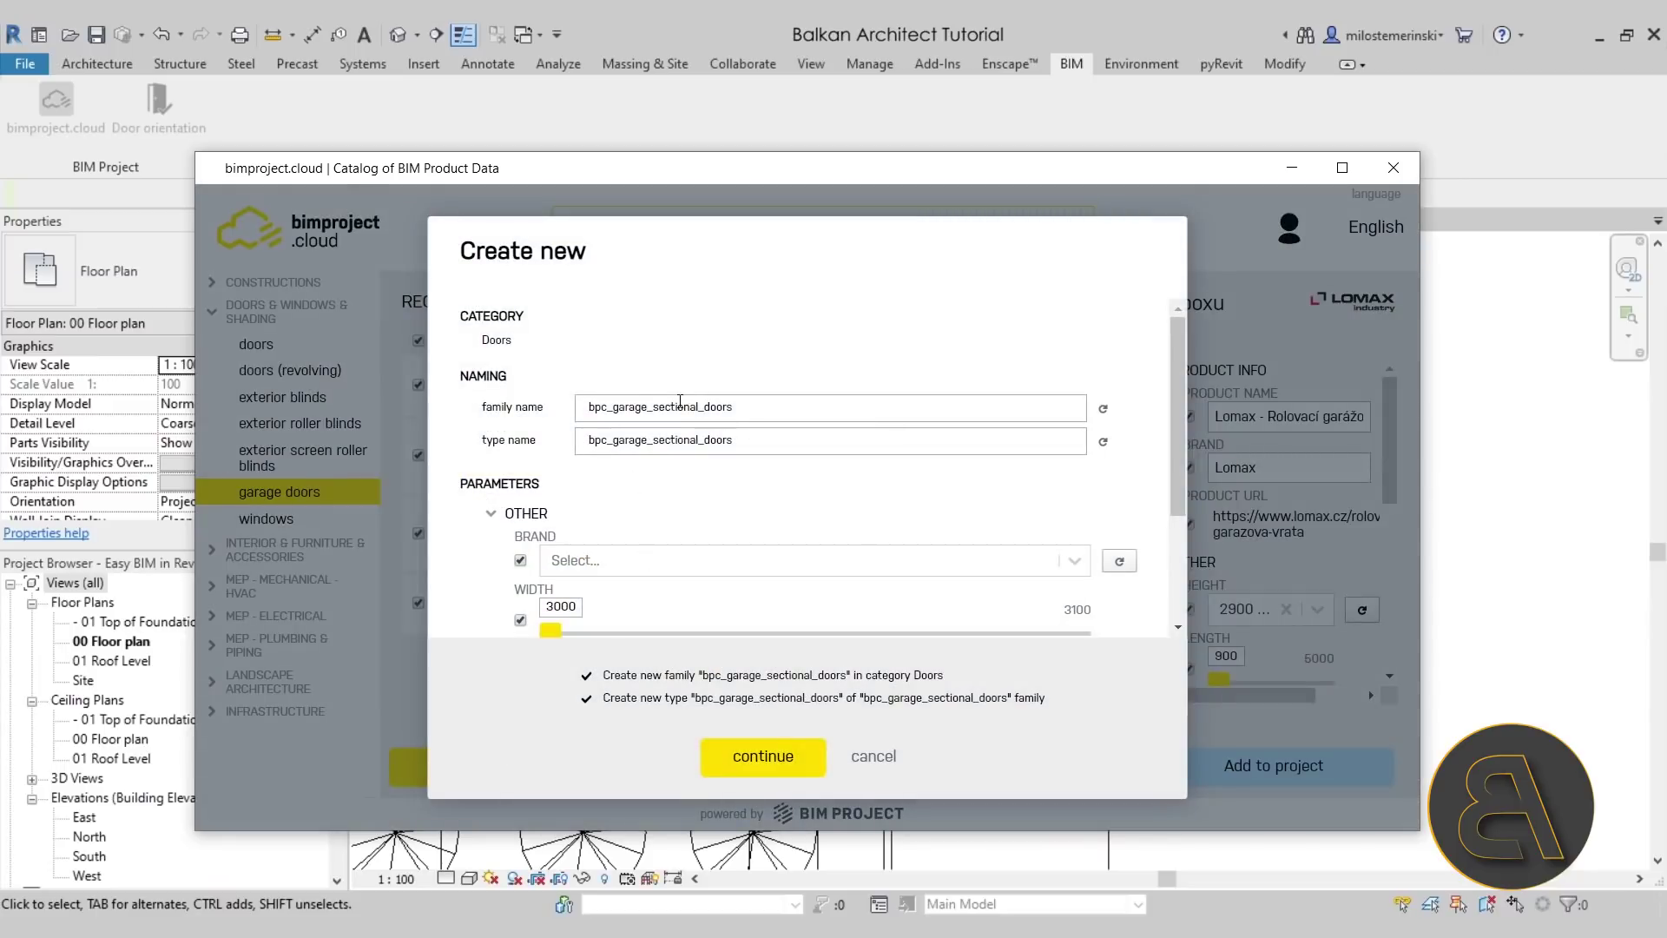
Set the garage door's width to 3100 and height to 2999, exclude the material of slats, and create the family.
{"action": "scroll", "coordinate": [679, 402], "scroll_direction": "down", "scroll_amount": 2}
{"action": "left_click_drag", "start_coordinate": [553, 469], "coordinate": [1126, 471]}
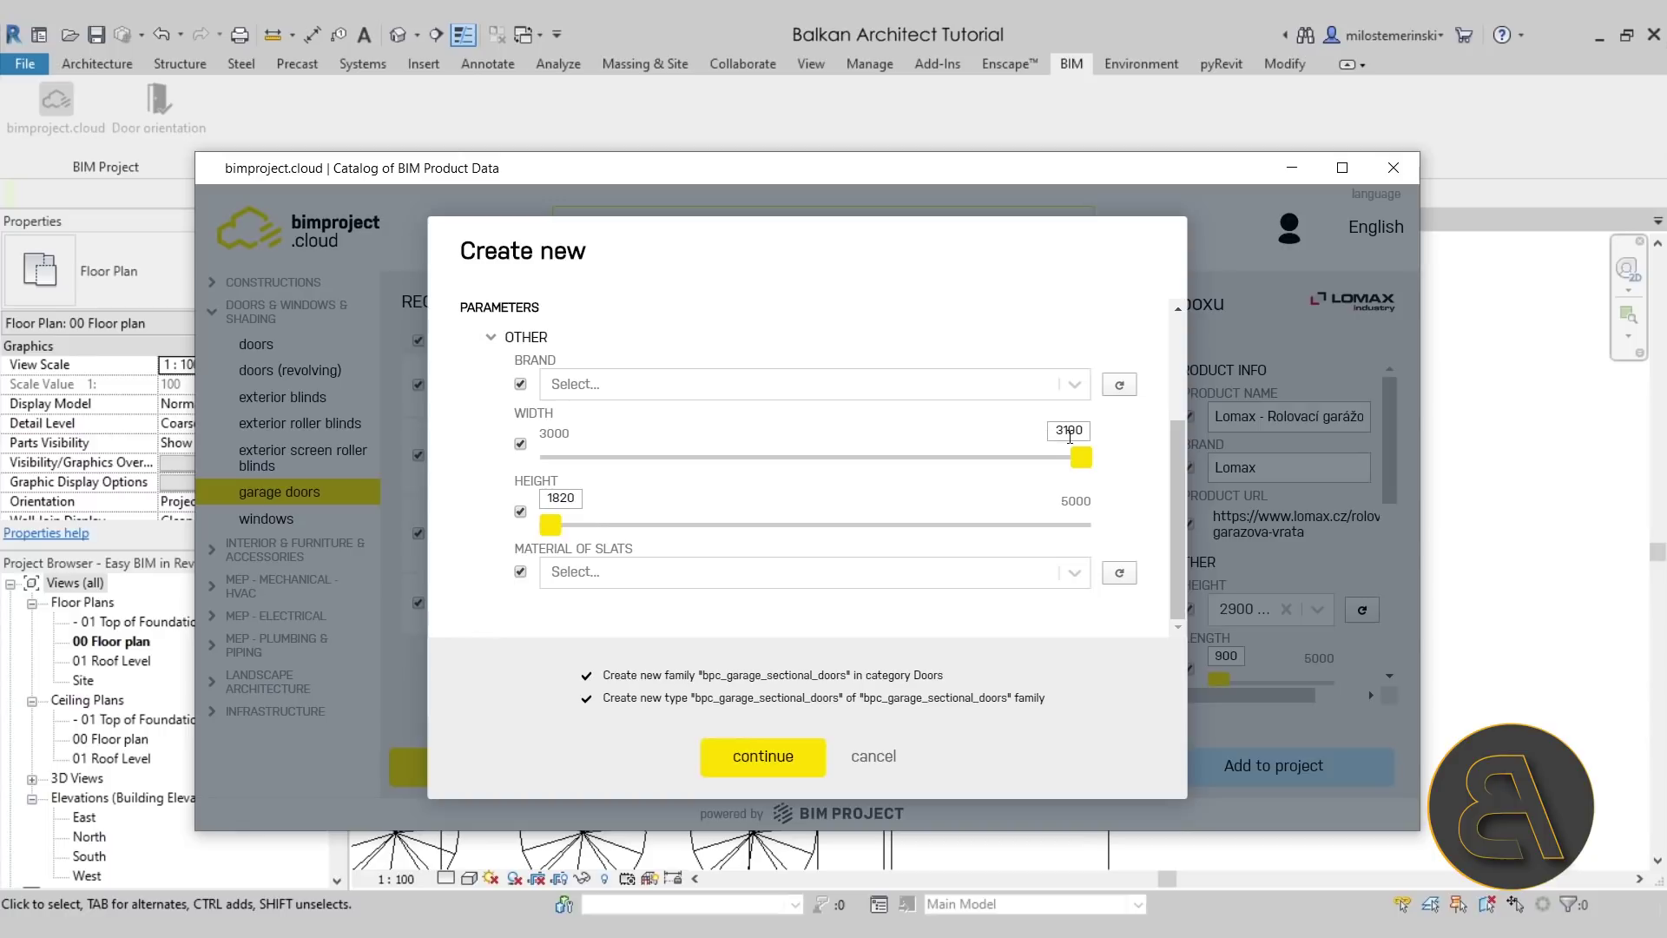
{"action": "left_click_drag", "start_coordinate": [558, 529], "coordinate": [756, 535]}
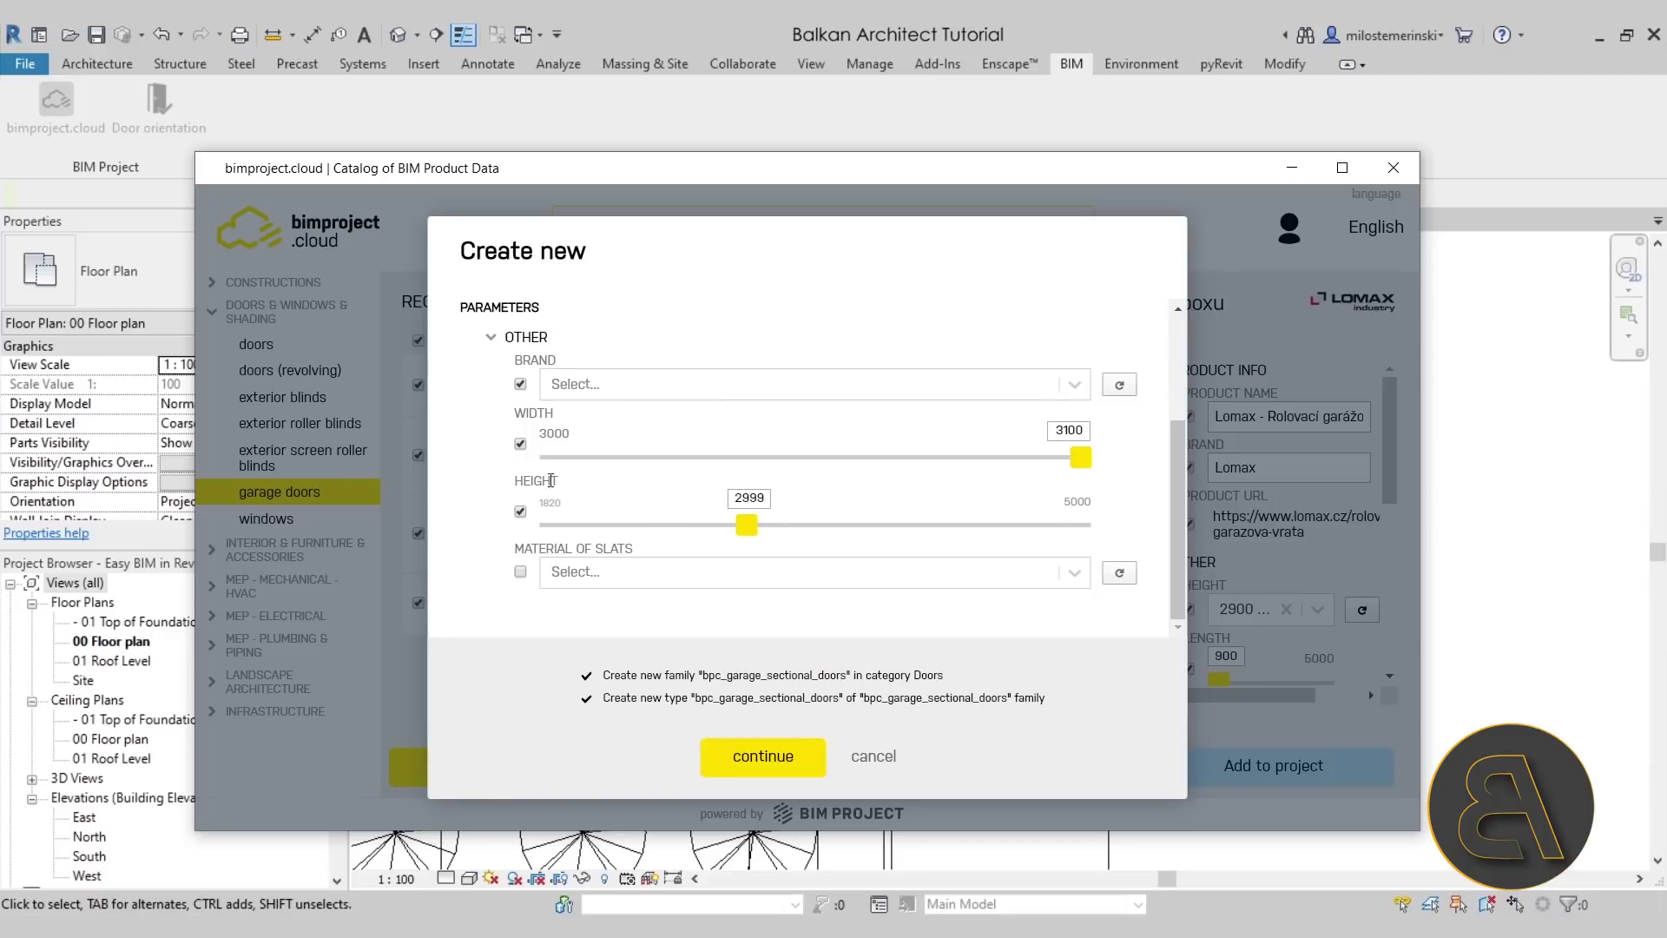
{"action": "left_click", "coordinate": [762, 755]}
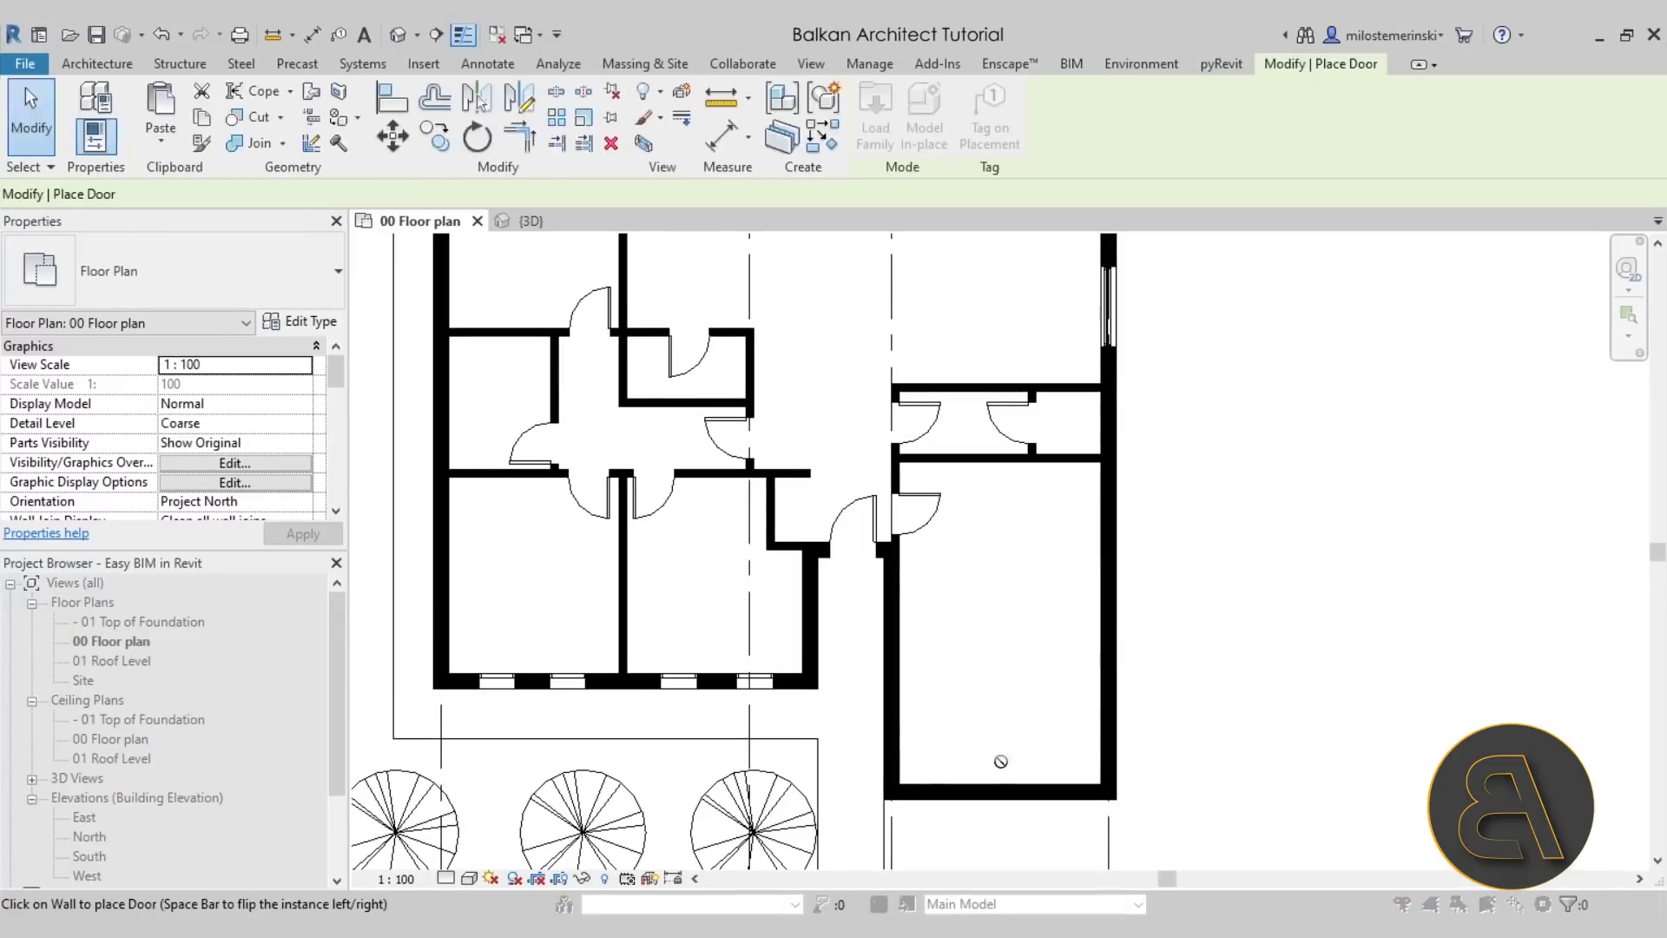
Place the sectional garage door in the middle of the garage's front wall and end the placement.
{"action": "left_click", "coordinate": [997, 792]}
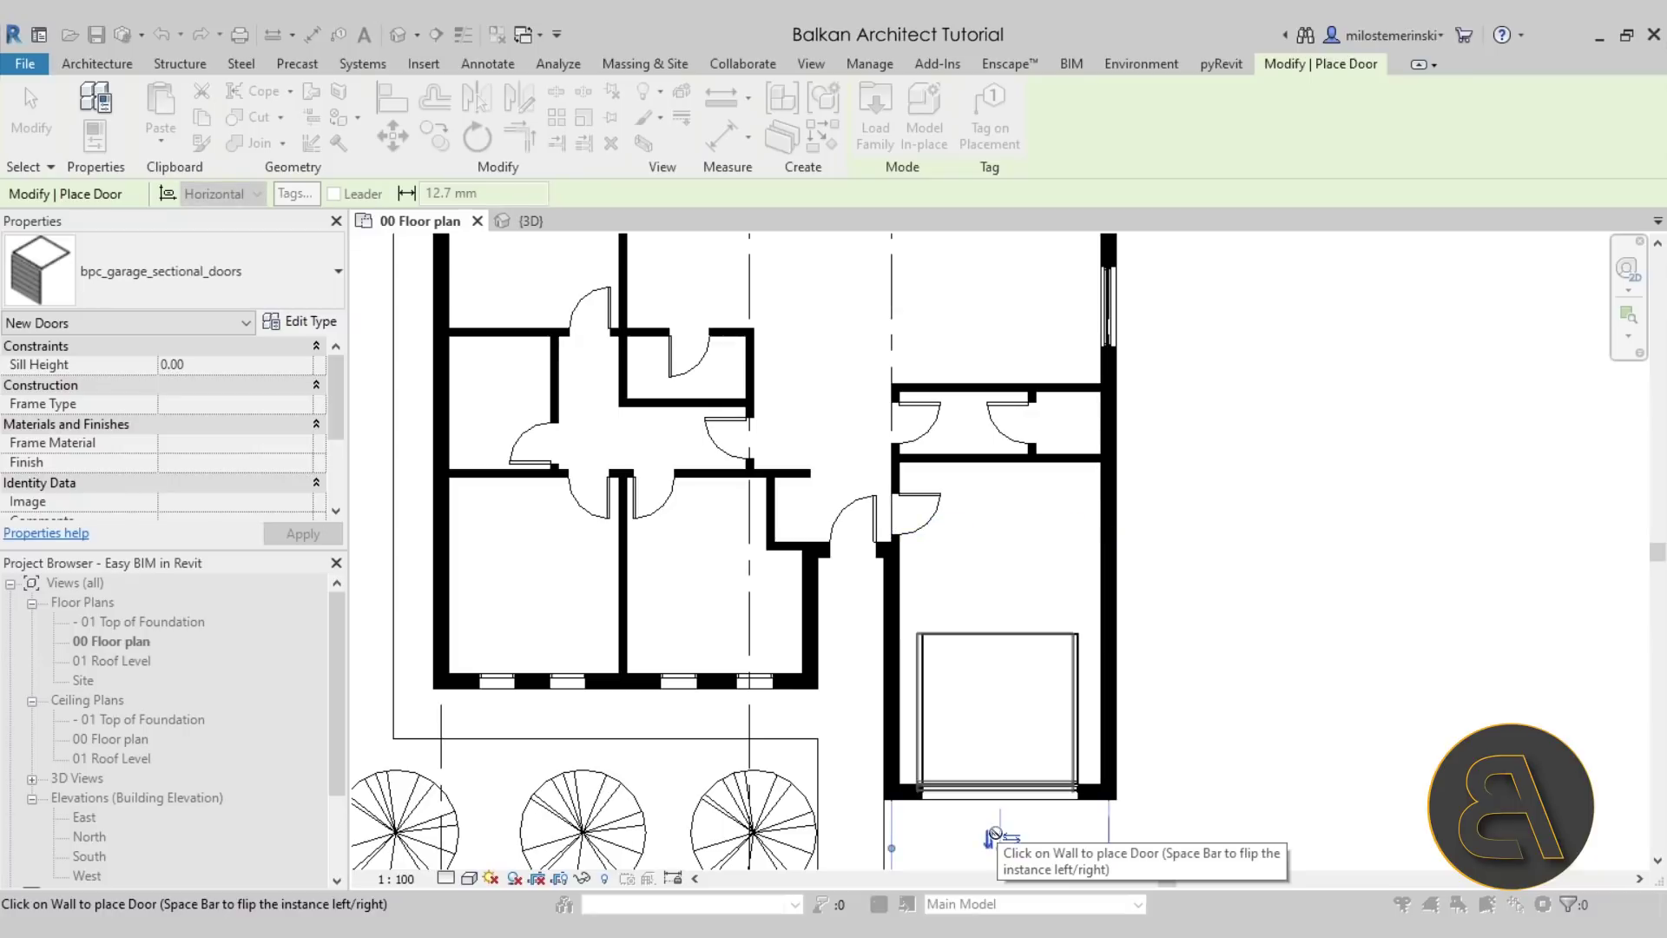
{"action": "key", "text": "Escape"}
{"action": "key", "text": "Escape"}
Examine the placed garage door and its type properties in the 3D view without changing them.
{"action": "left_click", "coordinate": [527, 221]}
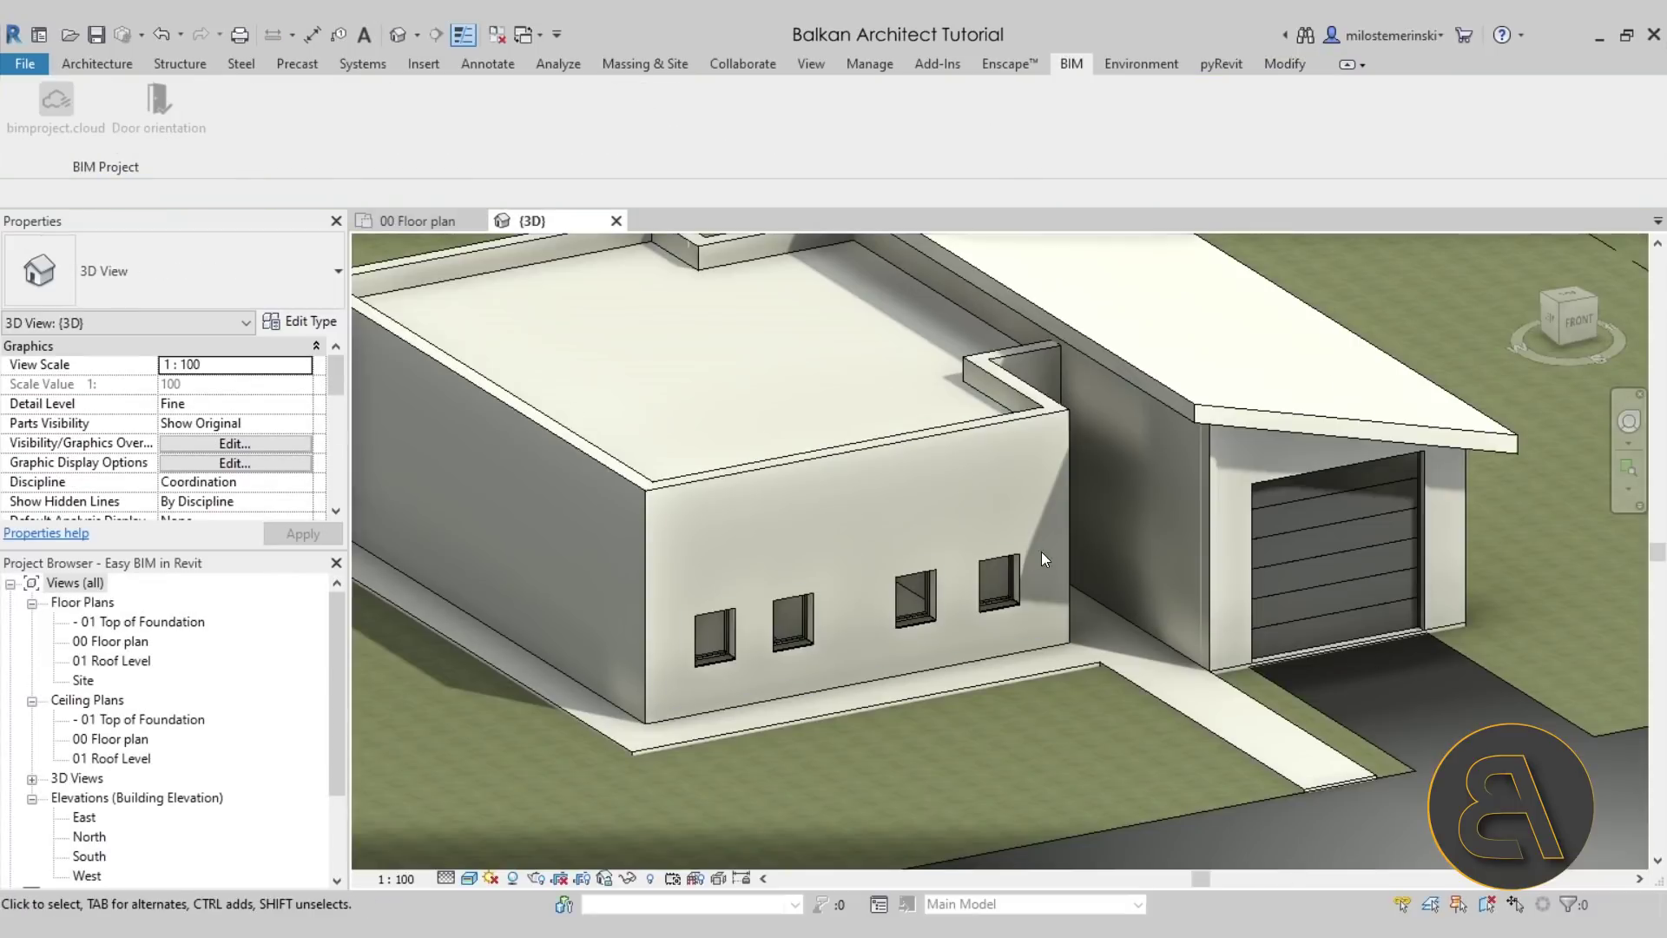
{"action": "left_click", "coordinate": [1232, 545]}
{"action": "middle_click_drag", "start_coordinate": [1232, 545], "coordinate": [539, 408], "text": "shift"}
{"action": "left_click", "coordinate": [300, 321]}
{"action": "mouse_move", "coordinate": [685, 398]}
{"action": "left_mouse_down"}
{"action": "mouse_move", "coordinate": [711, 643]}
{"action": "mouse_move", "coordinate": [669, 615]}
{"action": "mouse_move", "coordinate": [667, 401]}
{"action": "left_mouse_up"}
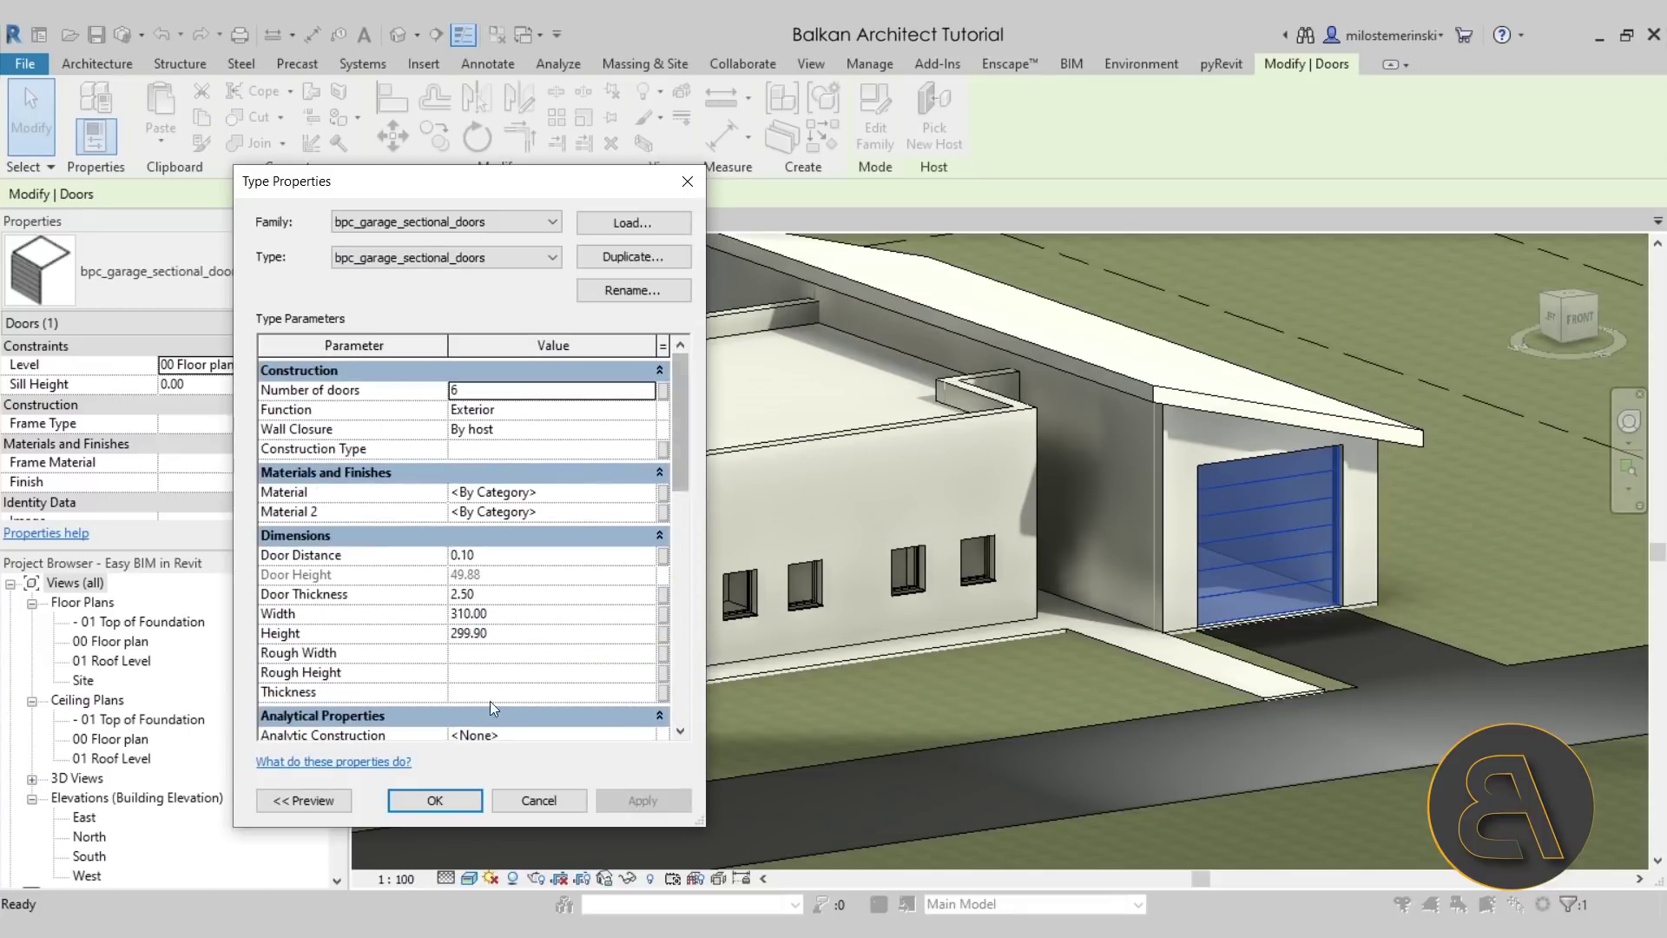
{"action": "left_click", "coordinate": [519, 805]}
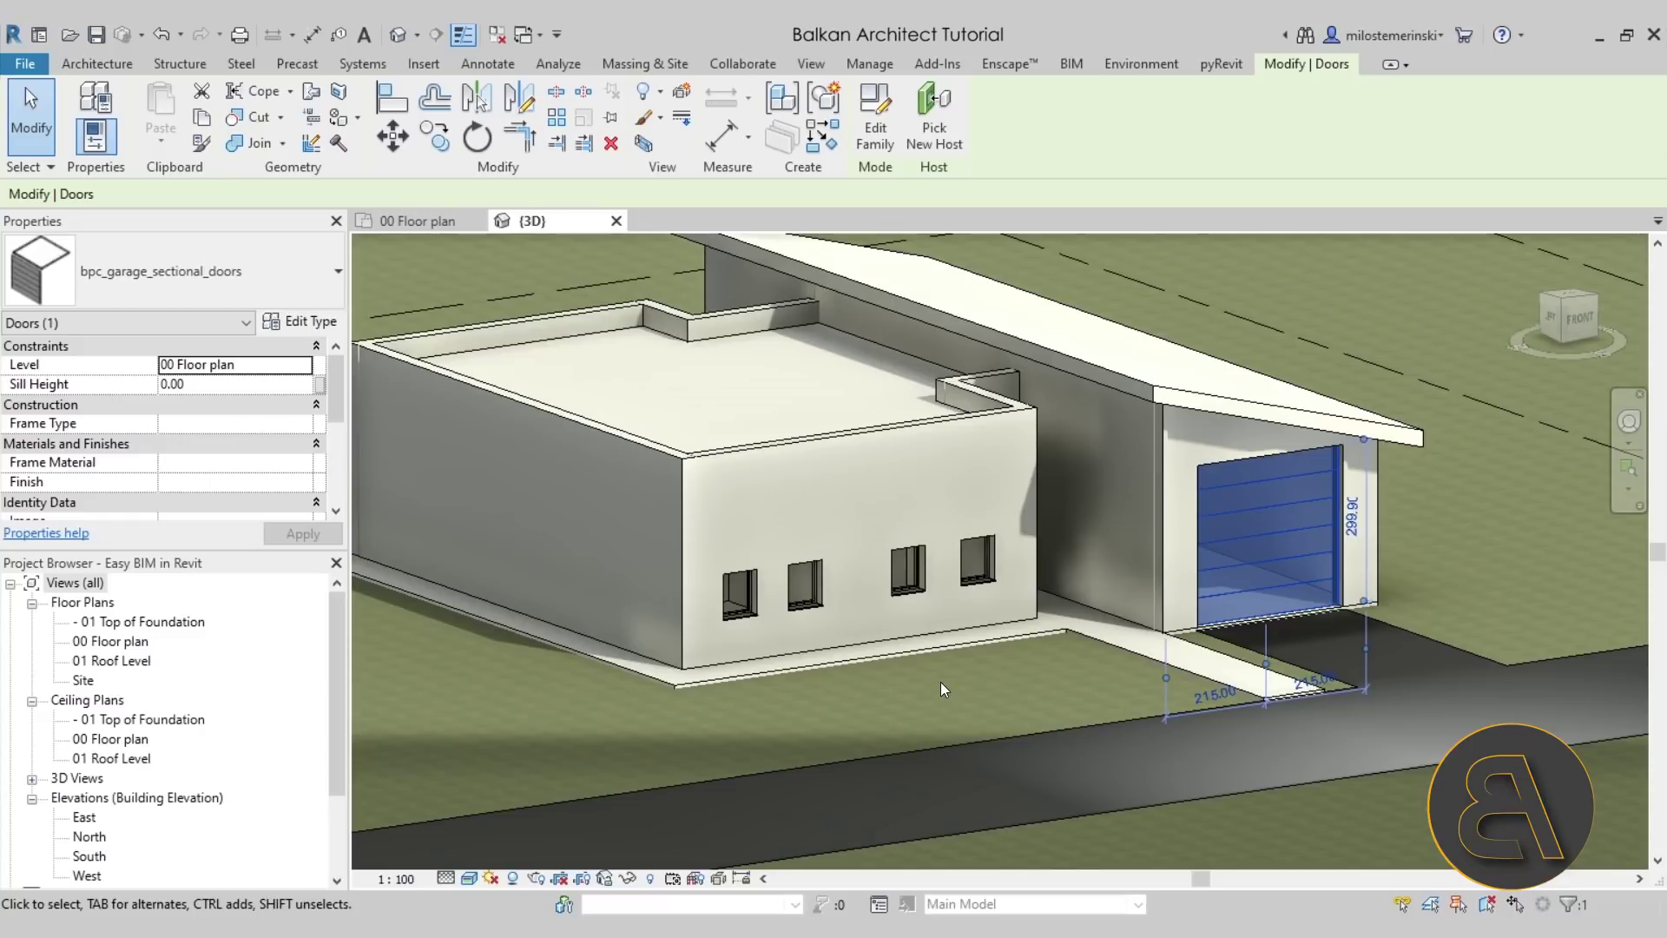
{"action": "key", "text": "Escape"}
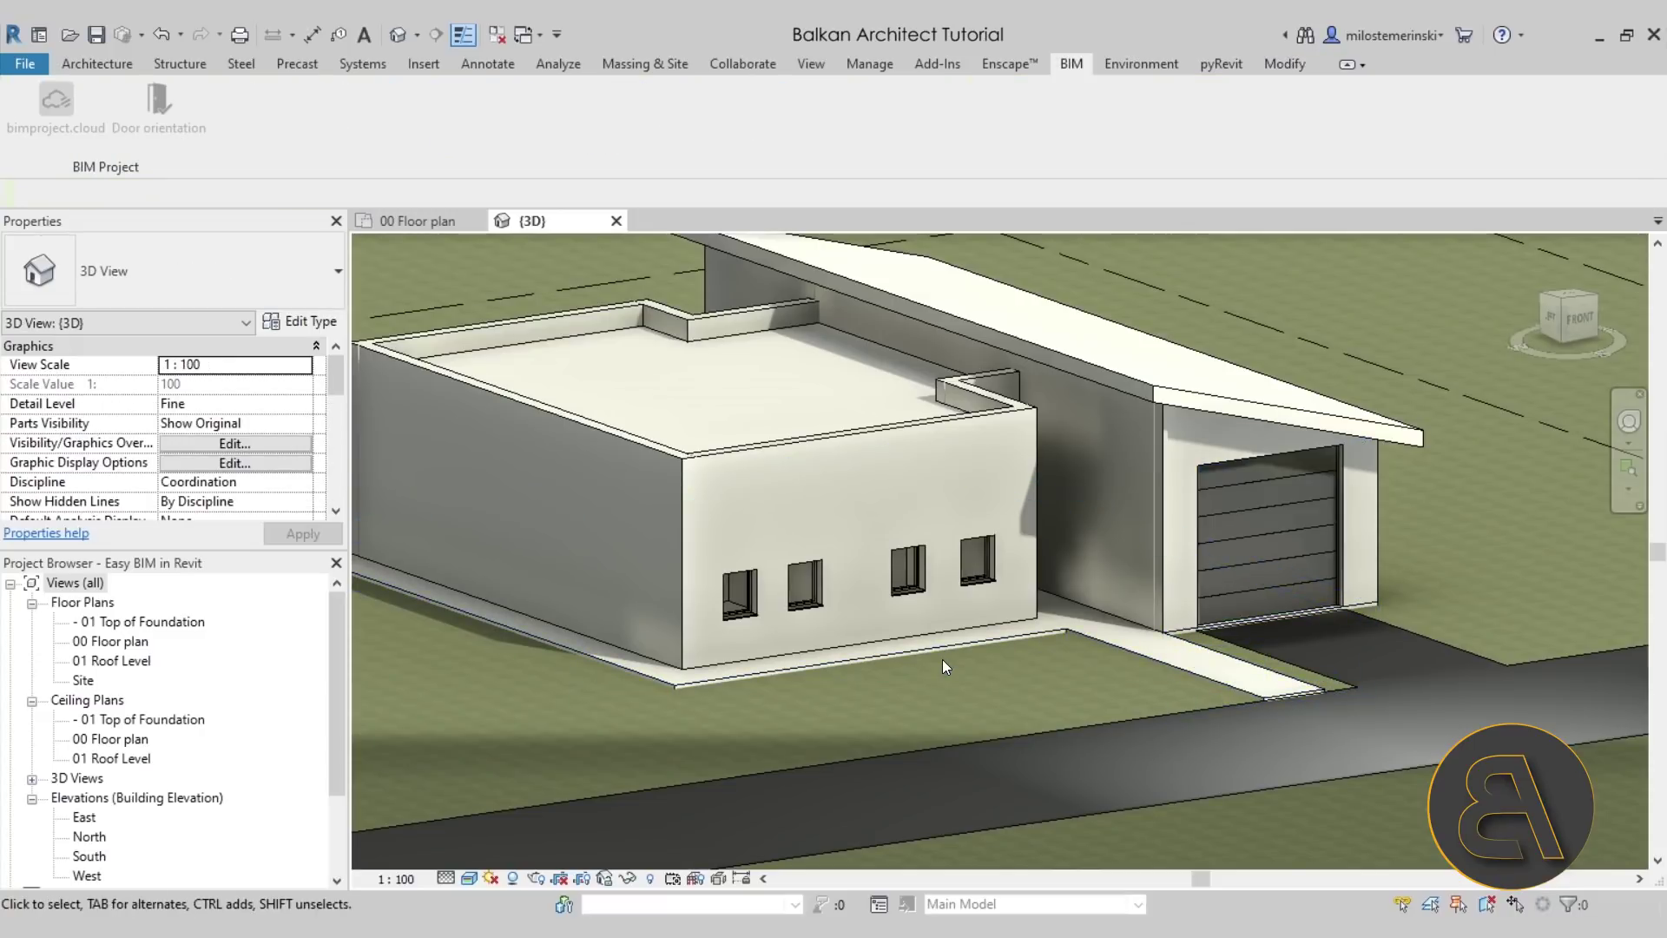
Return to the 00 Floor plan and start adding a generic bathtub from the catalog's plumbing and piping category.
{"action": "left_click", "coordinate": [417, 221]}
{"action": "scroll", "coordinate": [670, 584], "scroll_direction": "up", "scroll_amount": 2}
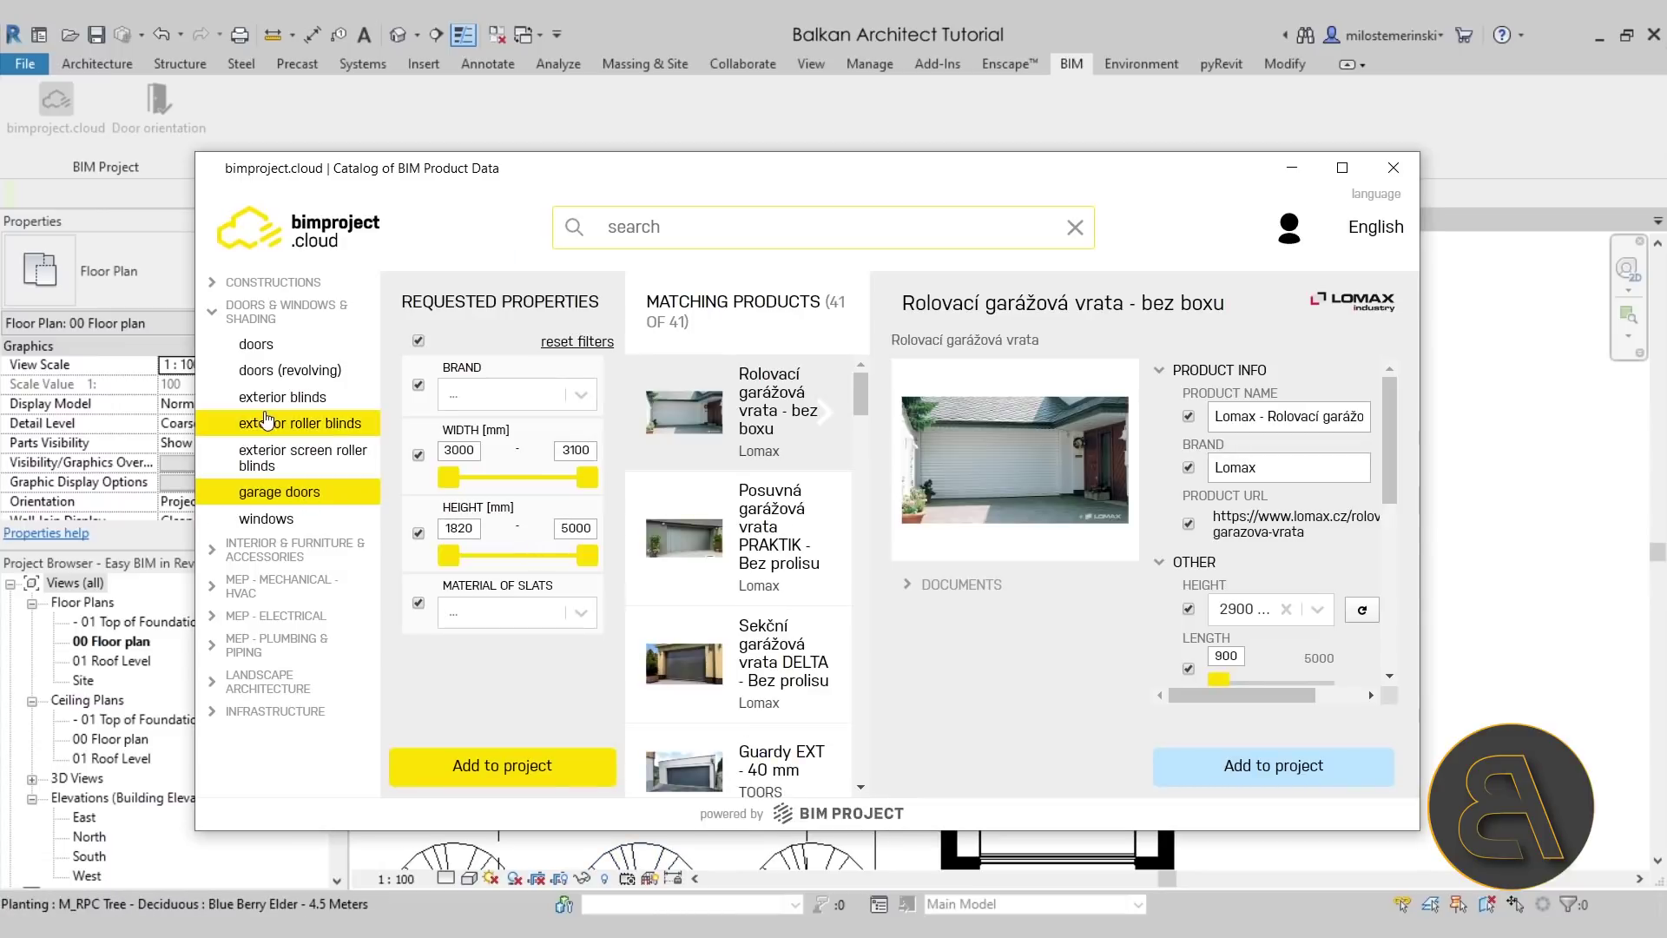
{"action": "left_click", "coordinate": [216, 311]}
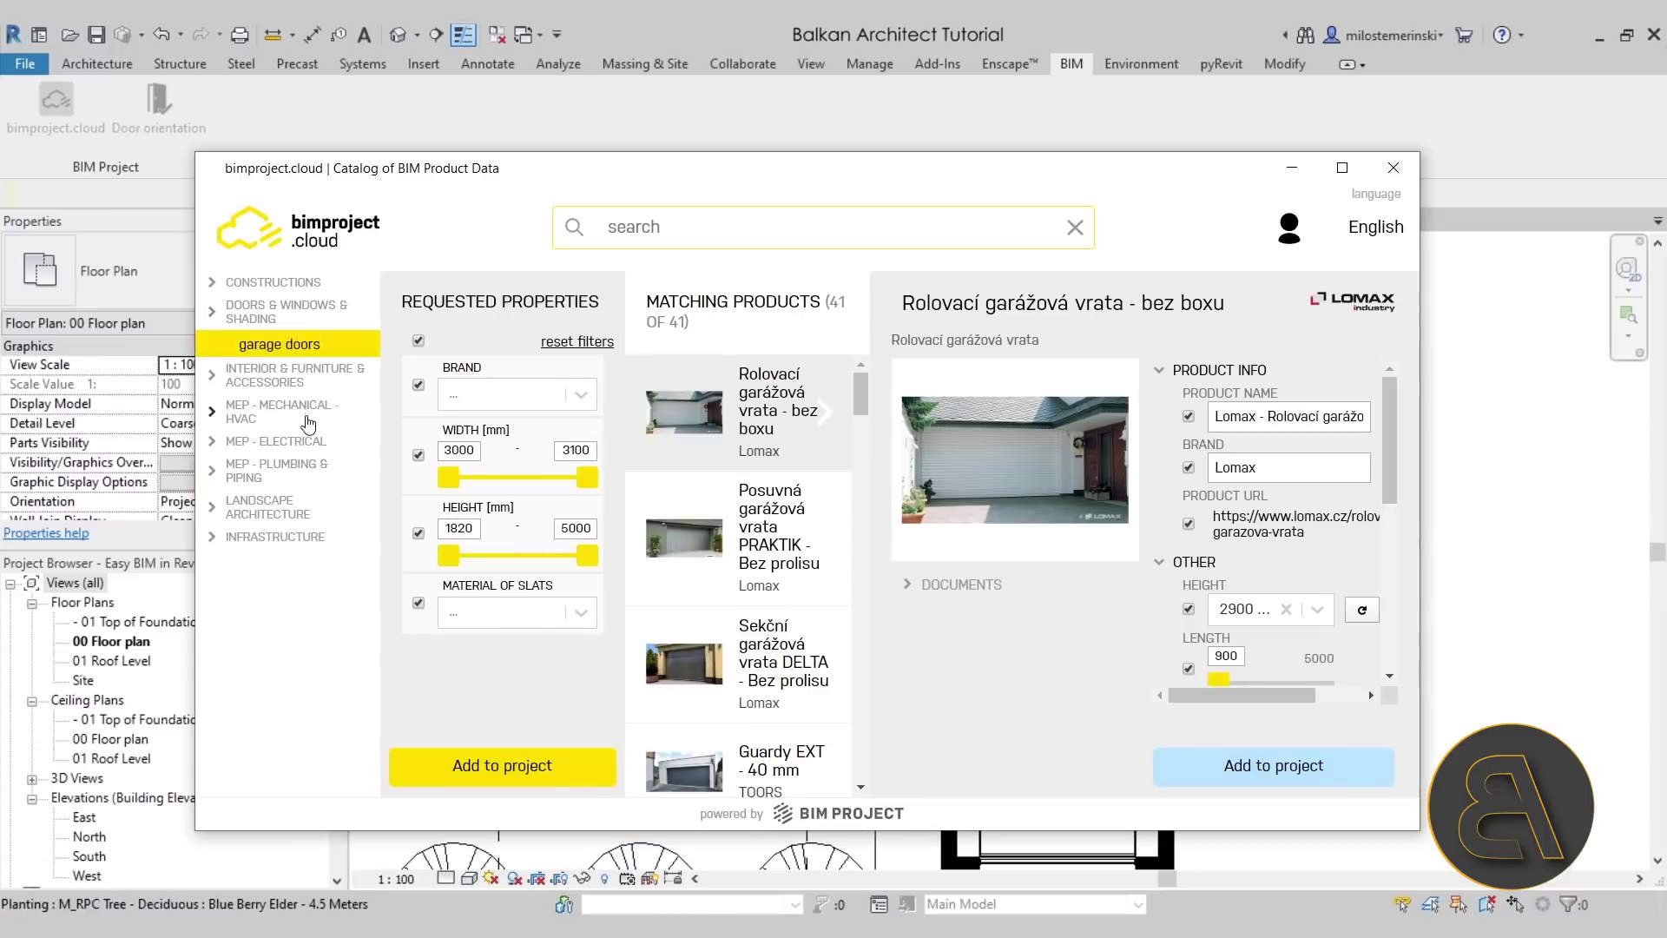
{"action": "left_click", "coordinate": [213, 482]}
{"action": "left_click", "coordinate": [267, 516]}
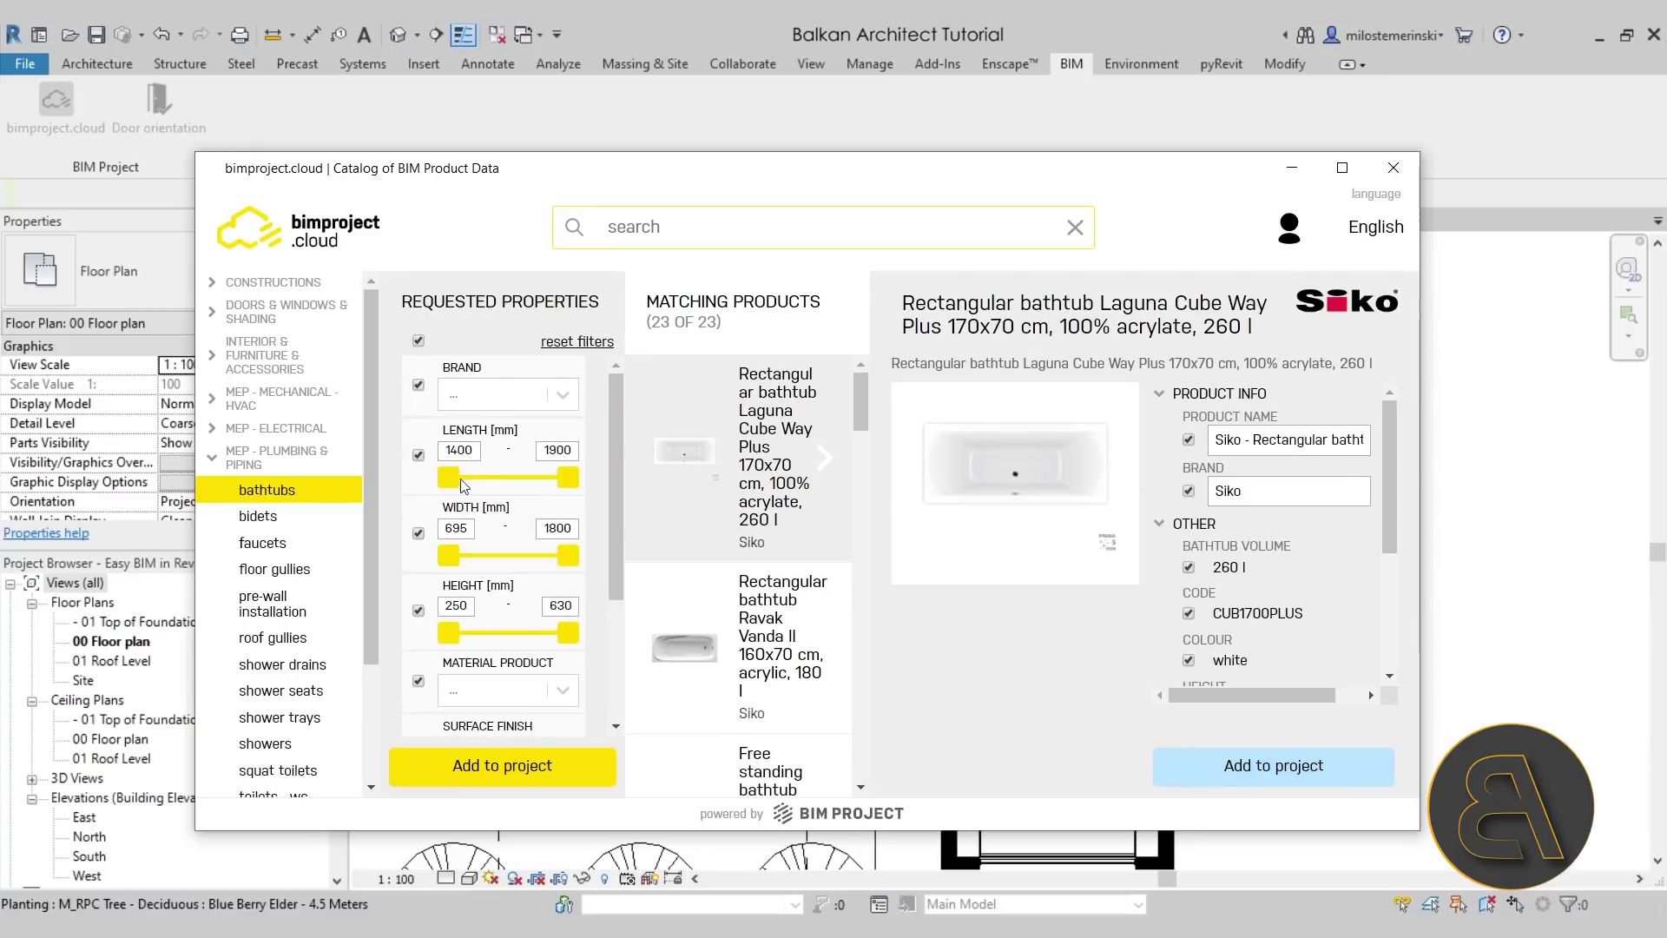
{"action": "left_click", "coordinate": [496, 772]}
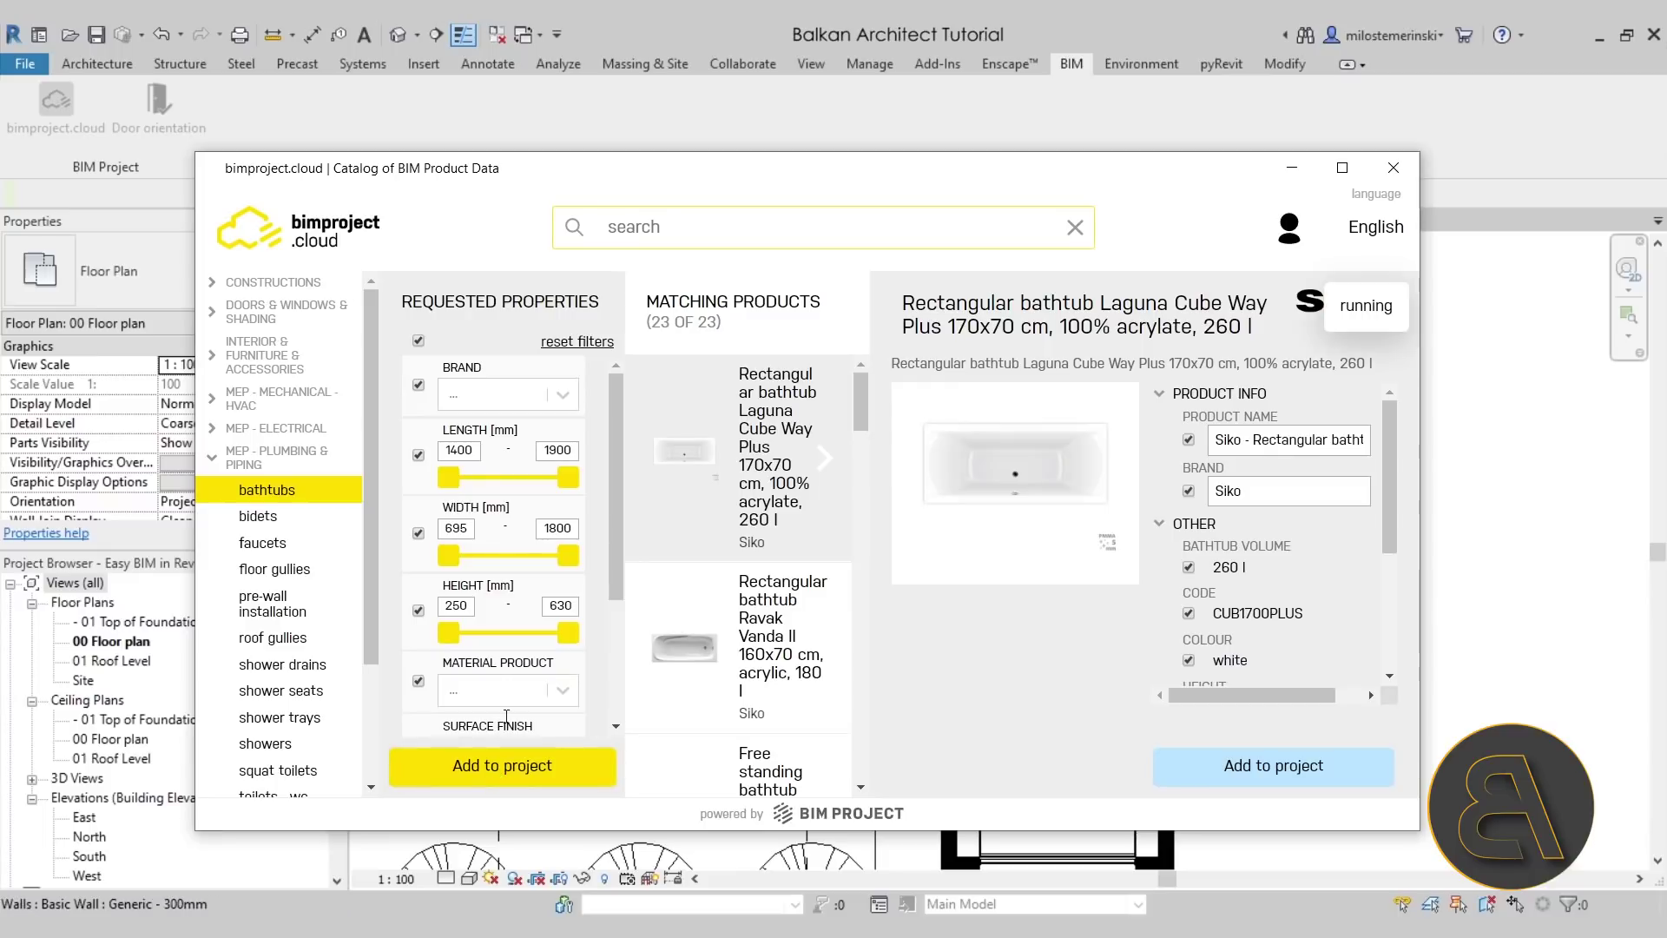
Set the new bathtub's length to 1774, width to 867 and height to 424.
{"action": "scroll", "coordinate": [593, 432], "scroll_direction": "down", "scroll_amount": 3}
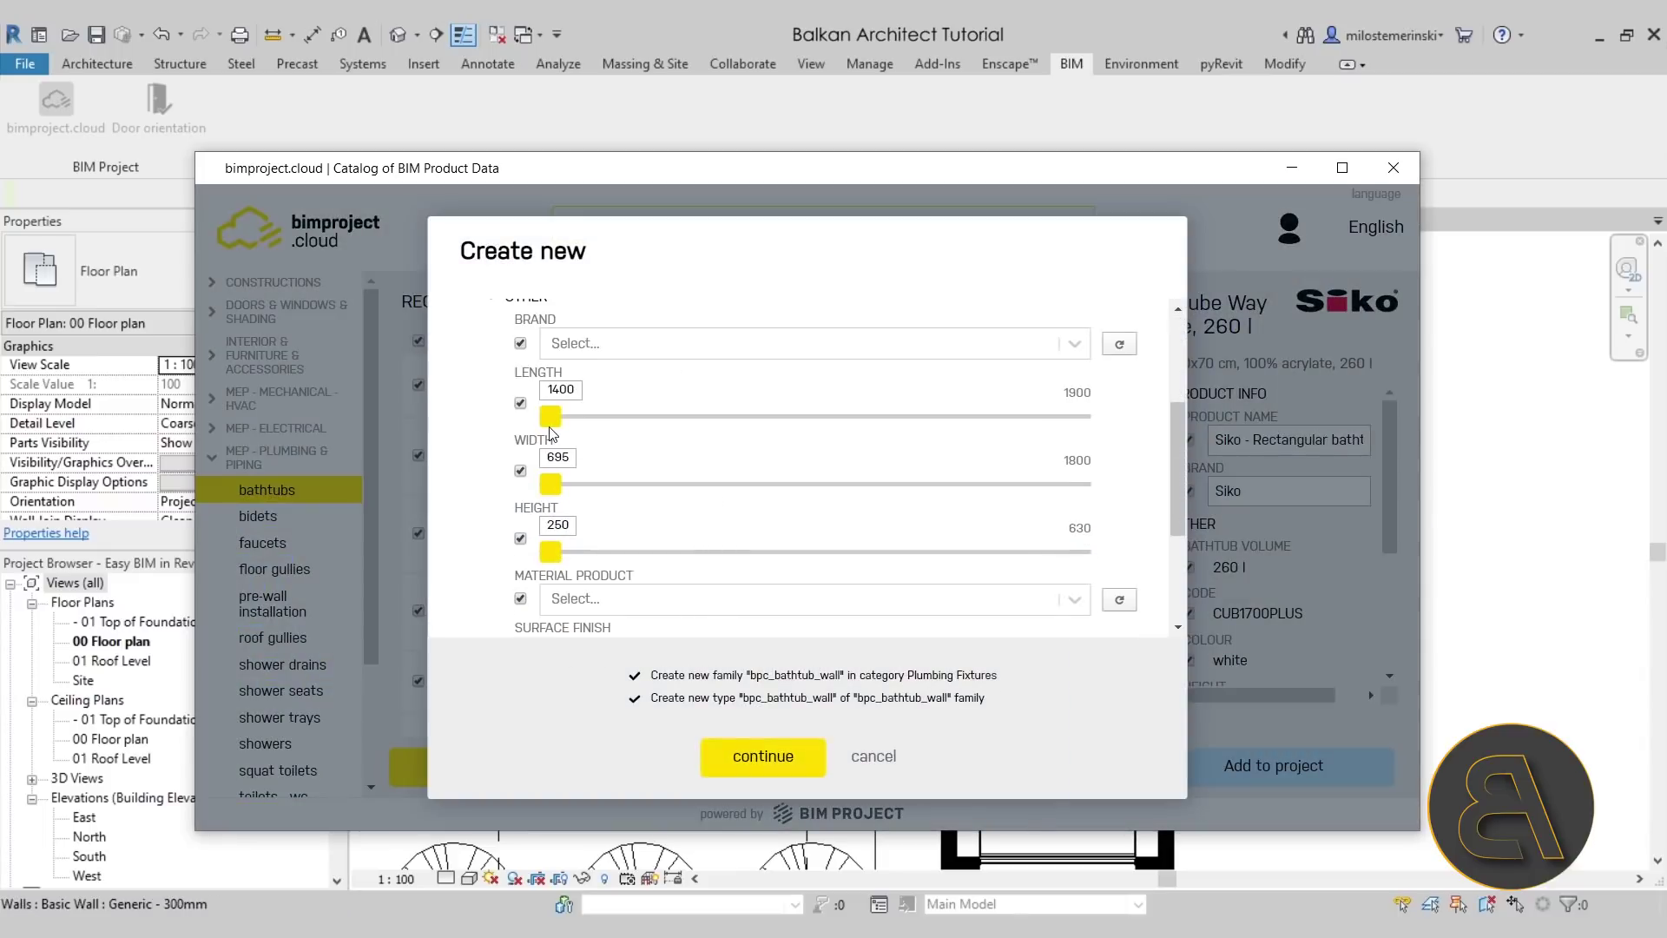
{"action": "left_click_drag", "start_coordinate": [586, 434], "coordinate": [950, 434]}
{"action": "left_click_drag", "start_coordinate": [547, 488], "coordinate": [631, 498]}
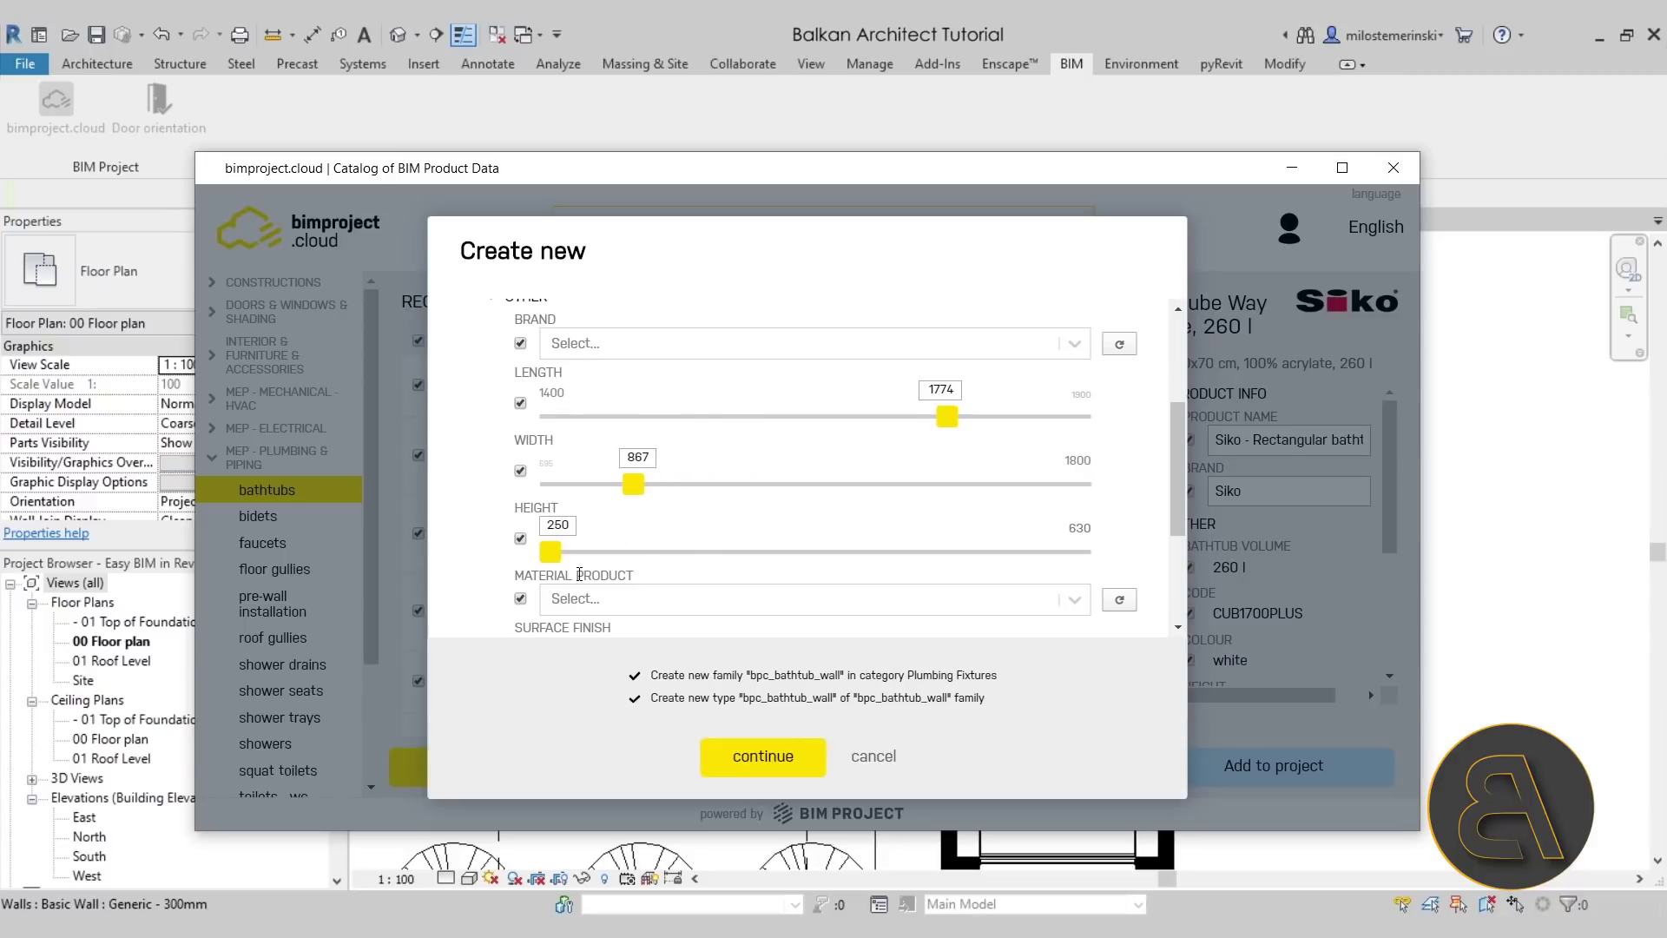
{"action": "left_click_drag", "start_coordinate": [547, 554], "coordinate": [793, 553]}
Exclude the brand, material product, surface finish, bathtub volume and weight parameters, and create the family bpc_bathtub_wall.
{"action": "scroll", "coordinate": [917, 501], "scroll_direction": "down", "scroll_amount": 3}
{"action": "left_click", "coordinate": [520, 390]}
{"action": "left_click", "coordinate": [520, 439]}
{"action": "left_click", "coordinate": [520, 495]}
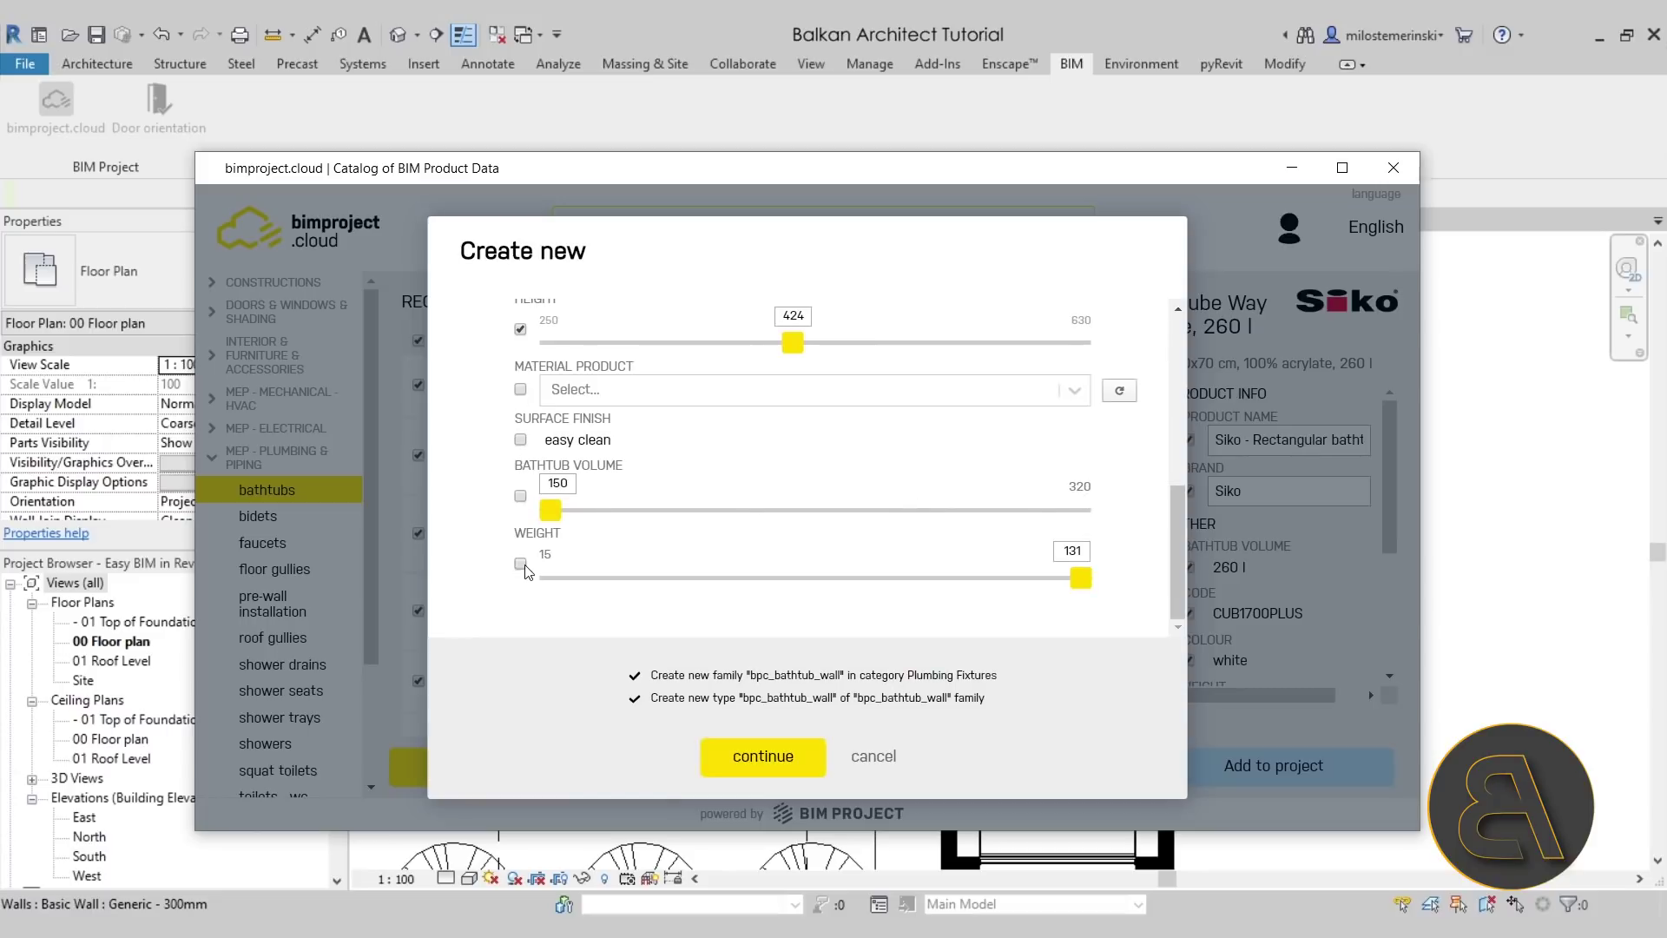
{"action": "scroll", "coordinate": [479, 519], "scroll_direction": "up", "scroll_amount": 5}
{"action": "scroll", "coordinate": [486, 517], "scroll_direction": "down", "scroll_amount": 2}
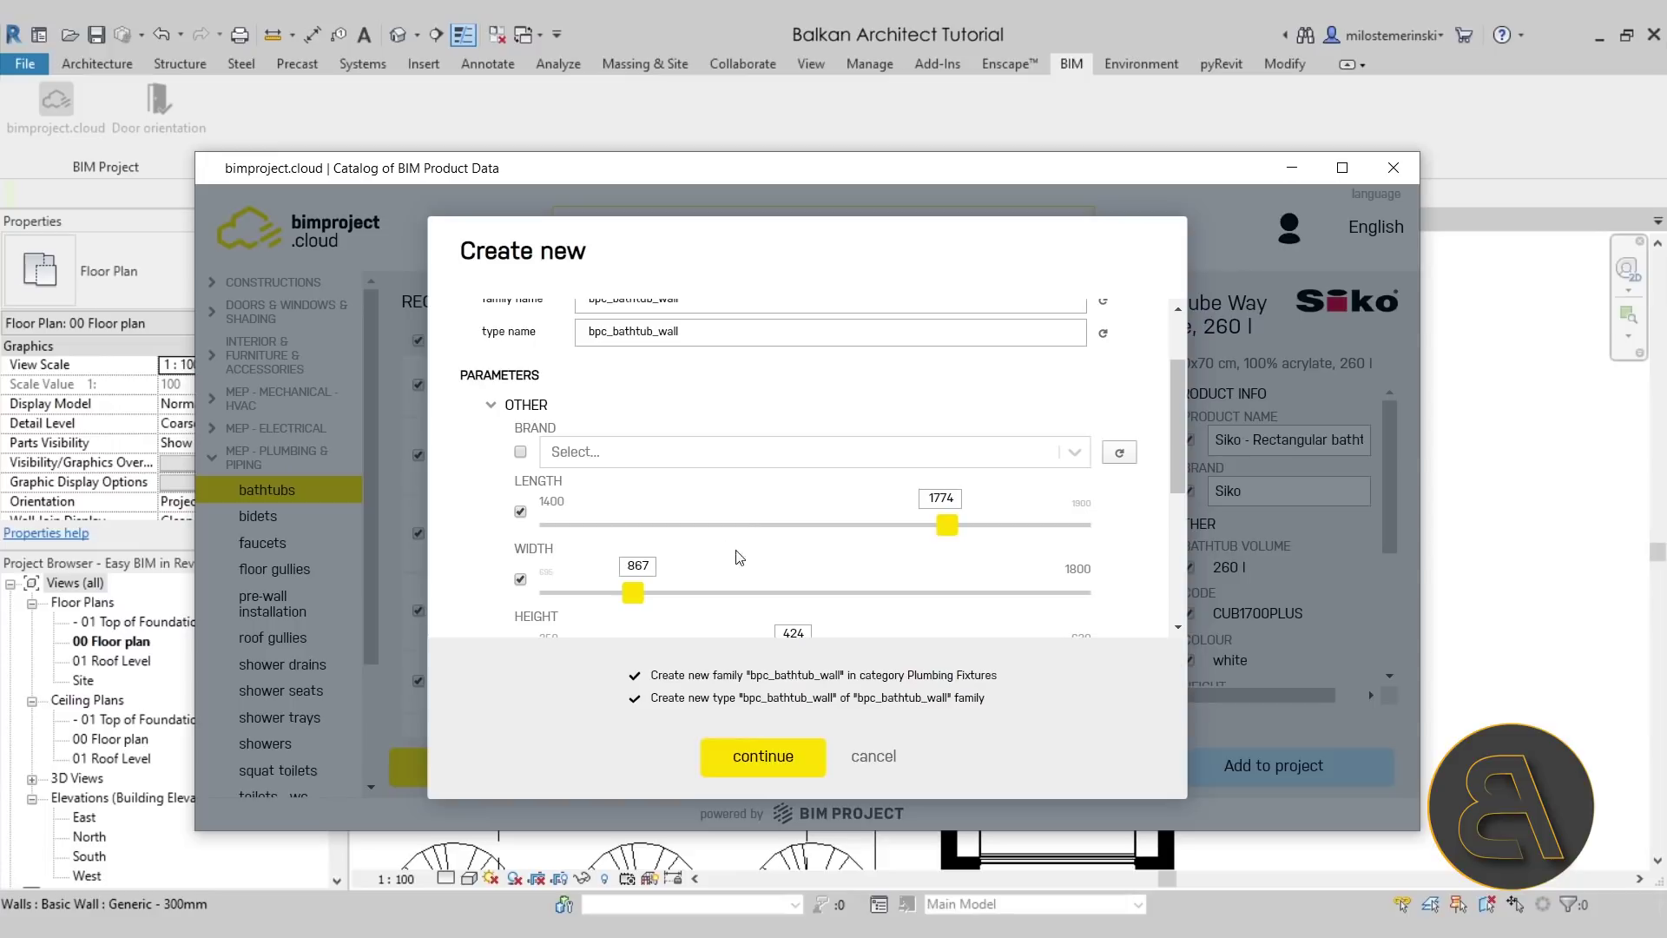
{"action": "left_click", "coordinate": [748, 766]}
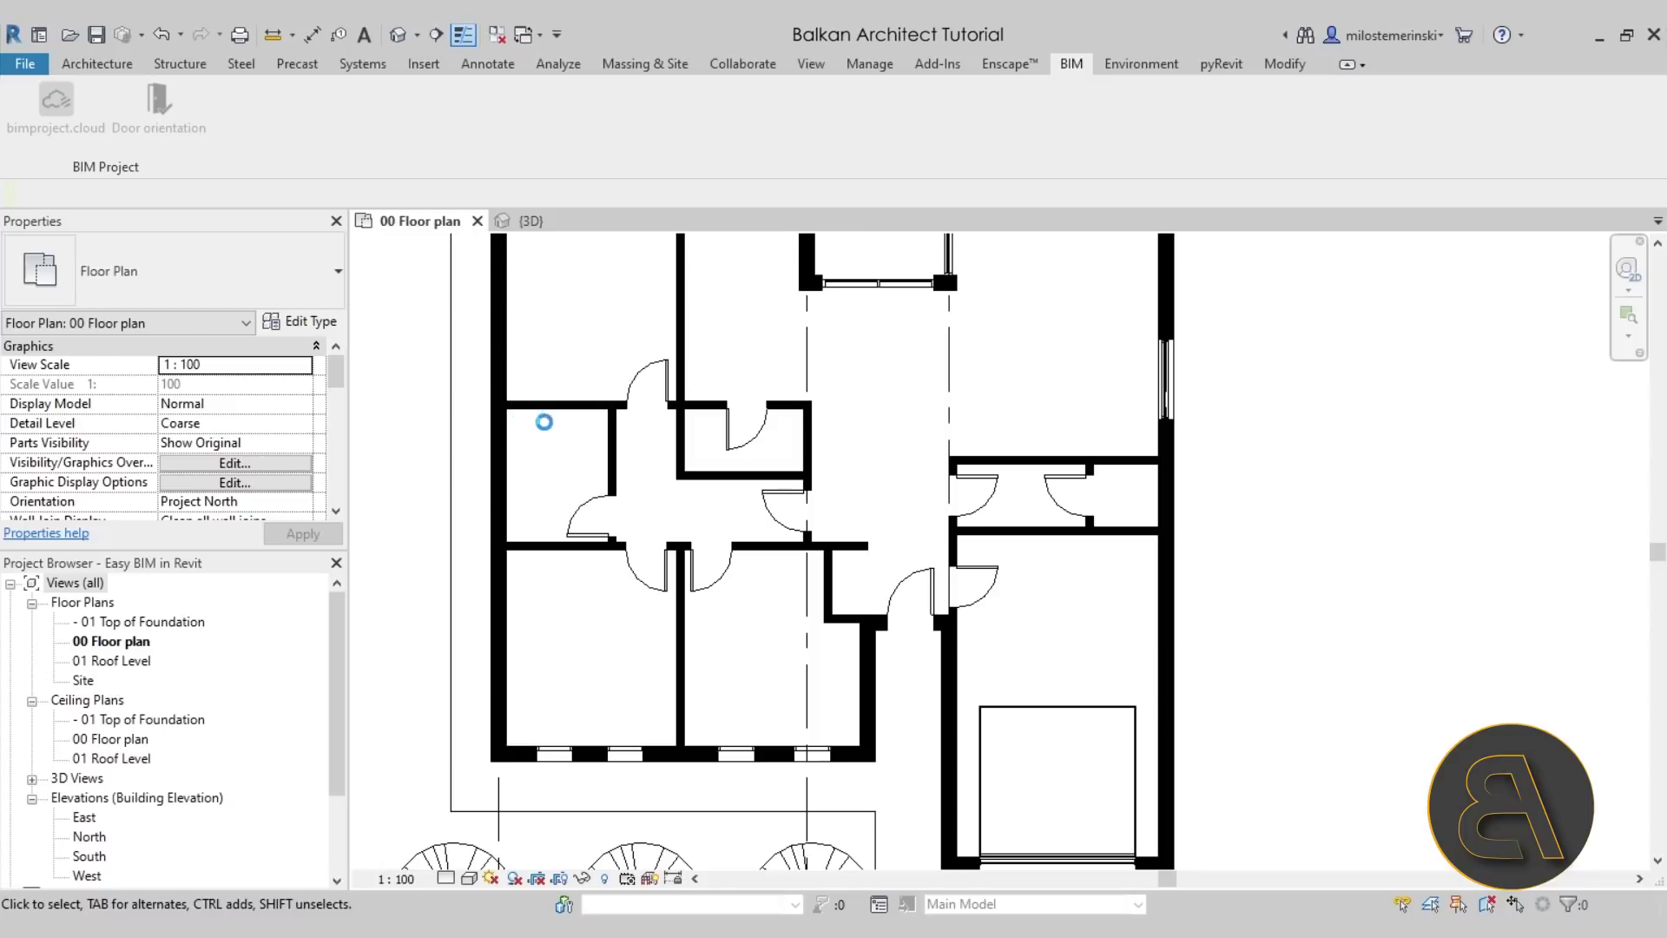
Place the bathtub in the bathroom's upper corner, against the exterior wall and the adjoining interior wall.
{"action": "scroll", "coordinate": [525, 415], "scroll_direction": "up", "scroll_amount": 2}
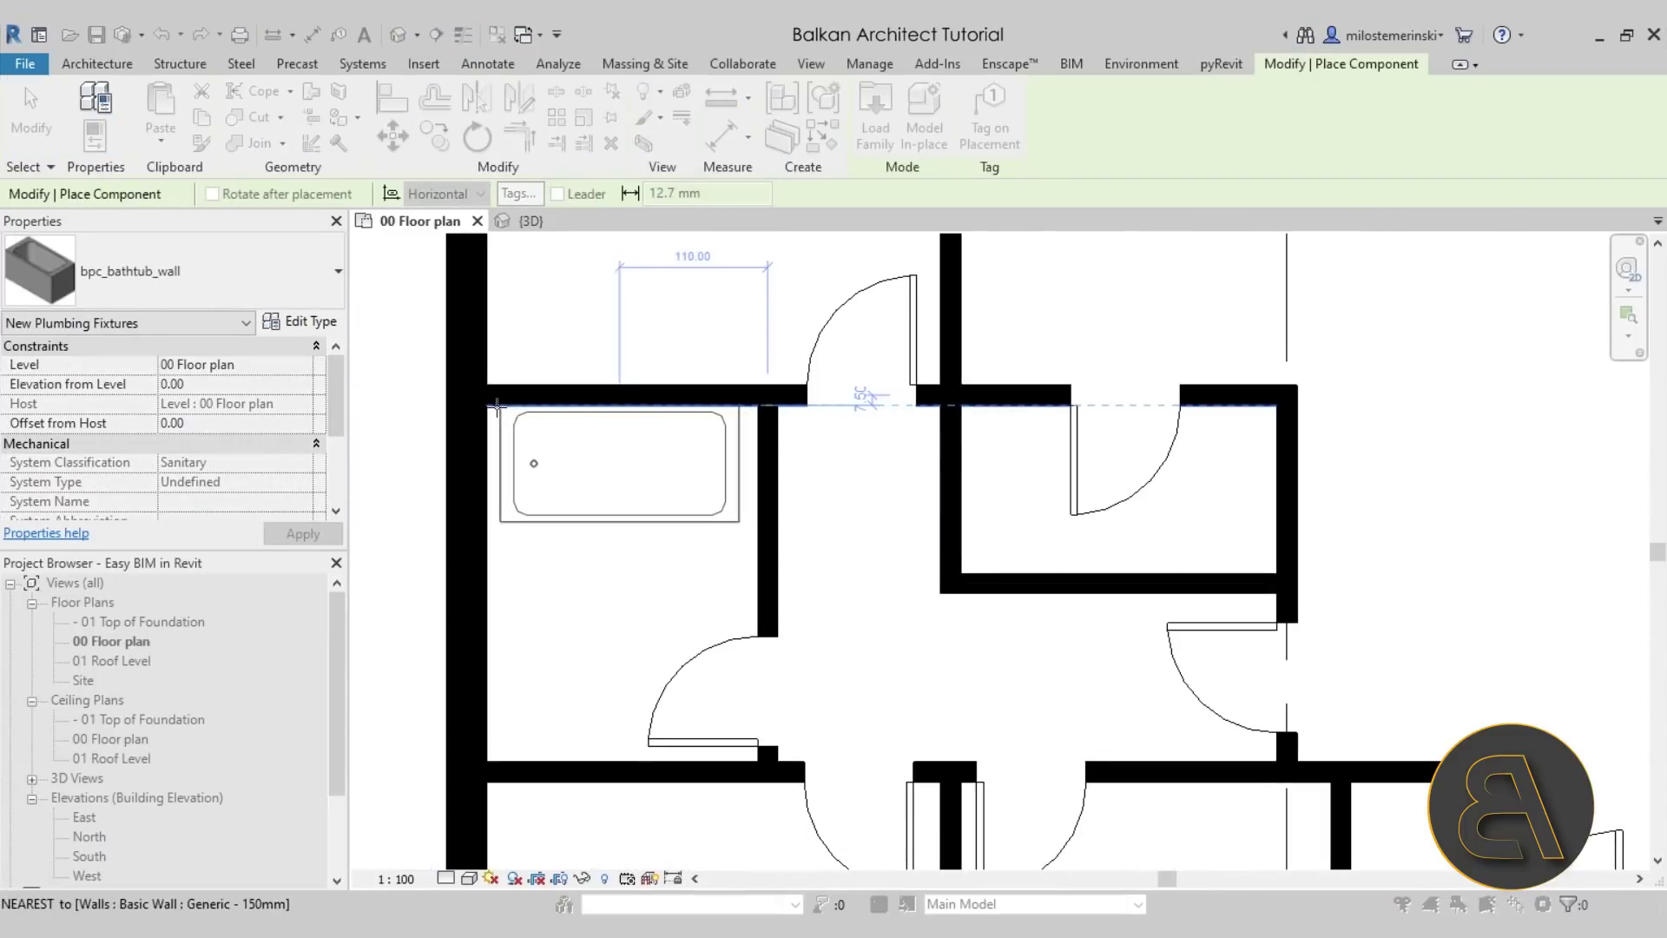
{"action": "left_click", "coordinate": [490, 401]}
{"action": "key", "text": "Escape"}
{"action": "key", "text": "Escape"}
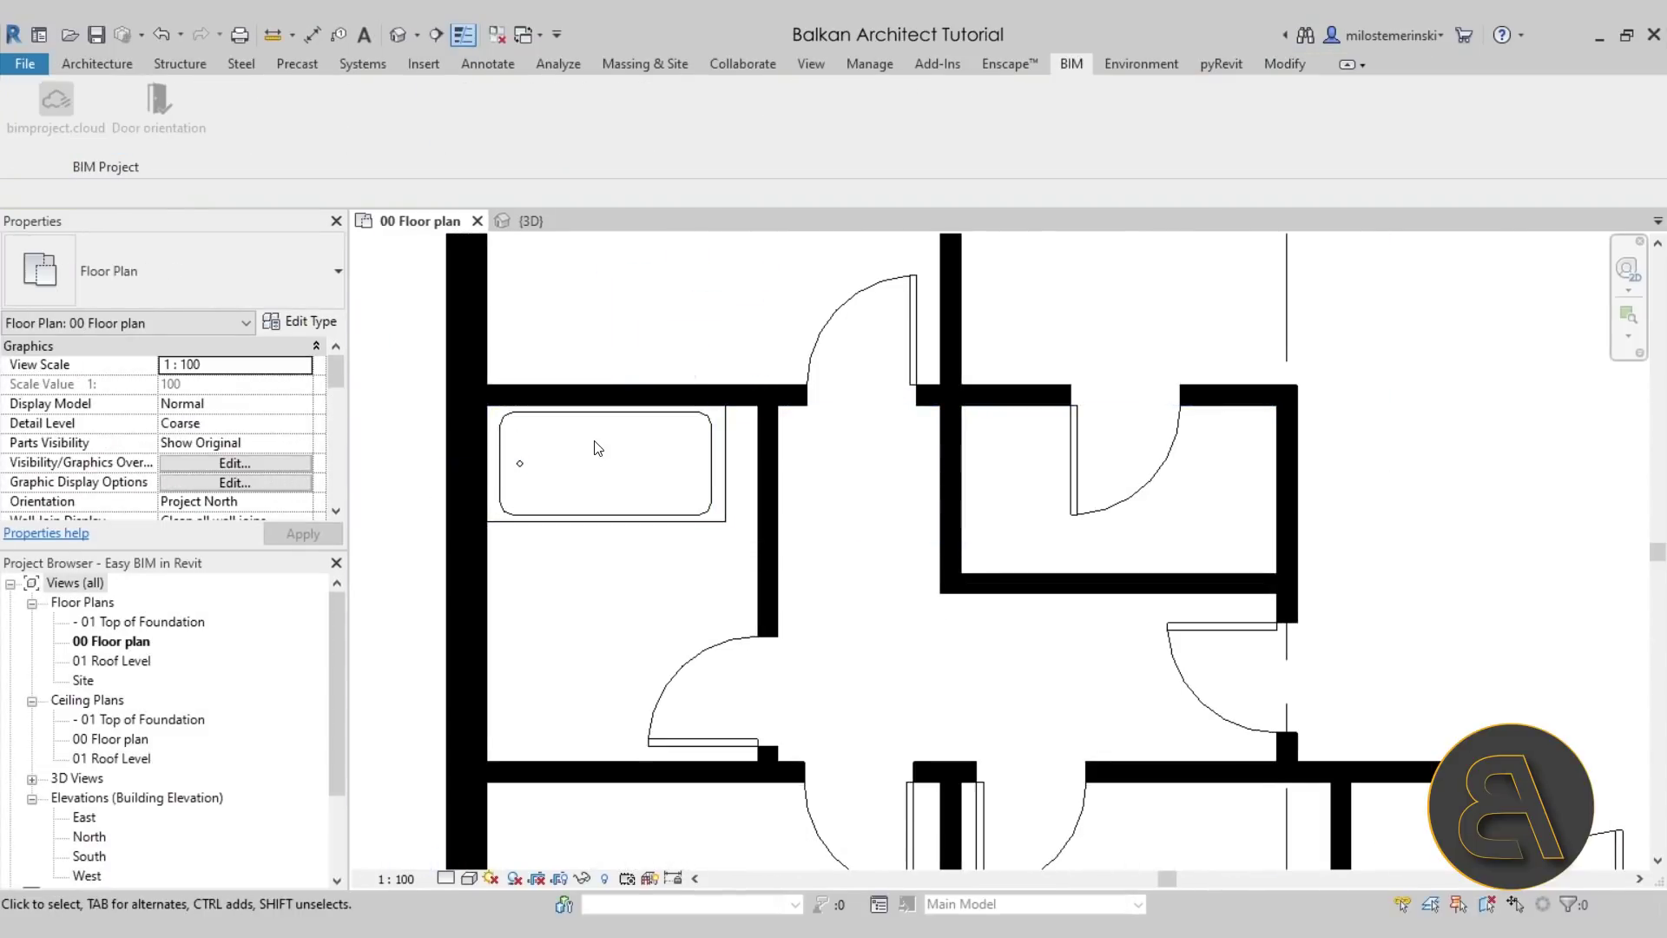
Examine the placed bathtub's type properties, from its dimensions to its identity data and other parameters, without changing them.
{"action": "scroll", "coordinate": [597, 445], "scroll_direction": "down", "scroll_amount": 3}
{"action": "left_click", "coordinate": [599, 452]}
{"action": "middle_click_drag", "start_coordinate": [605, 541], "coordinate": [662, 559]}
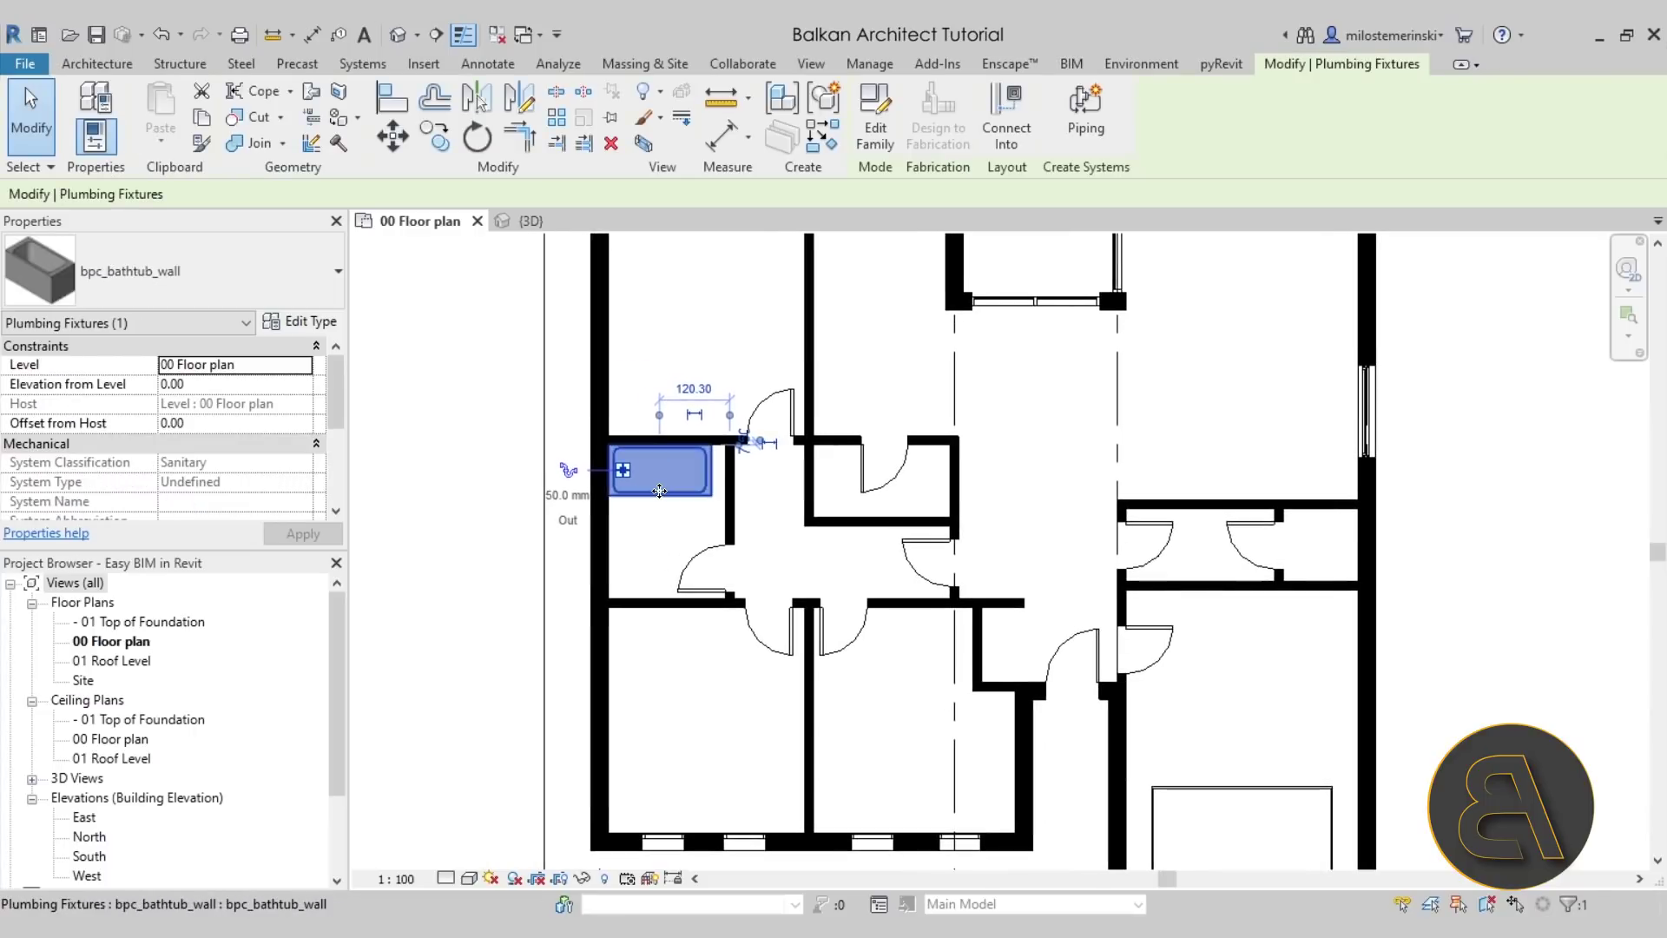
{"action": "middle_click_drag", "start_coordinate": [584, 495], "coordinate": [583, 444]}
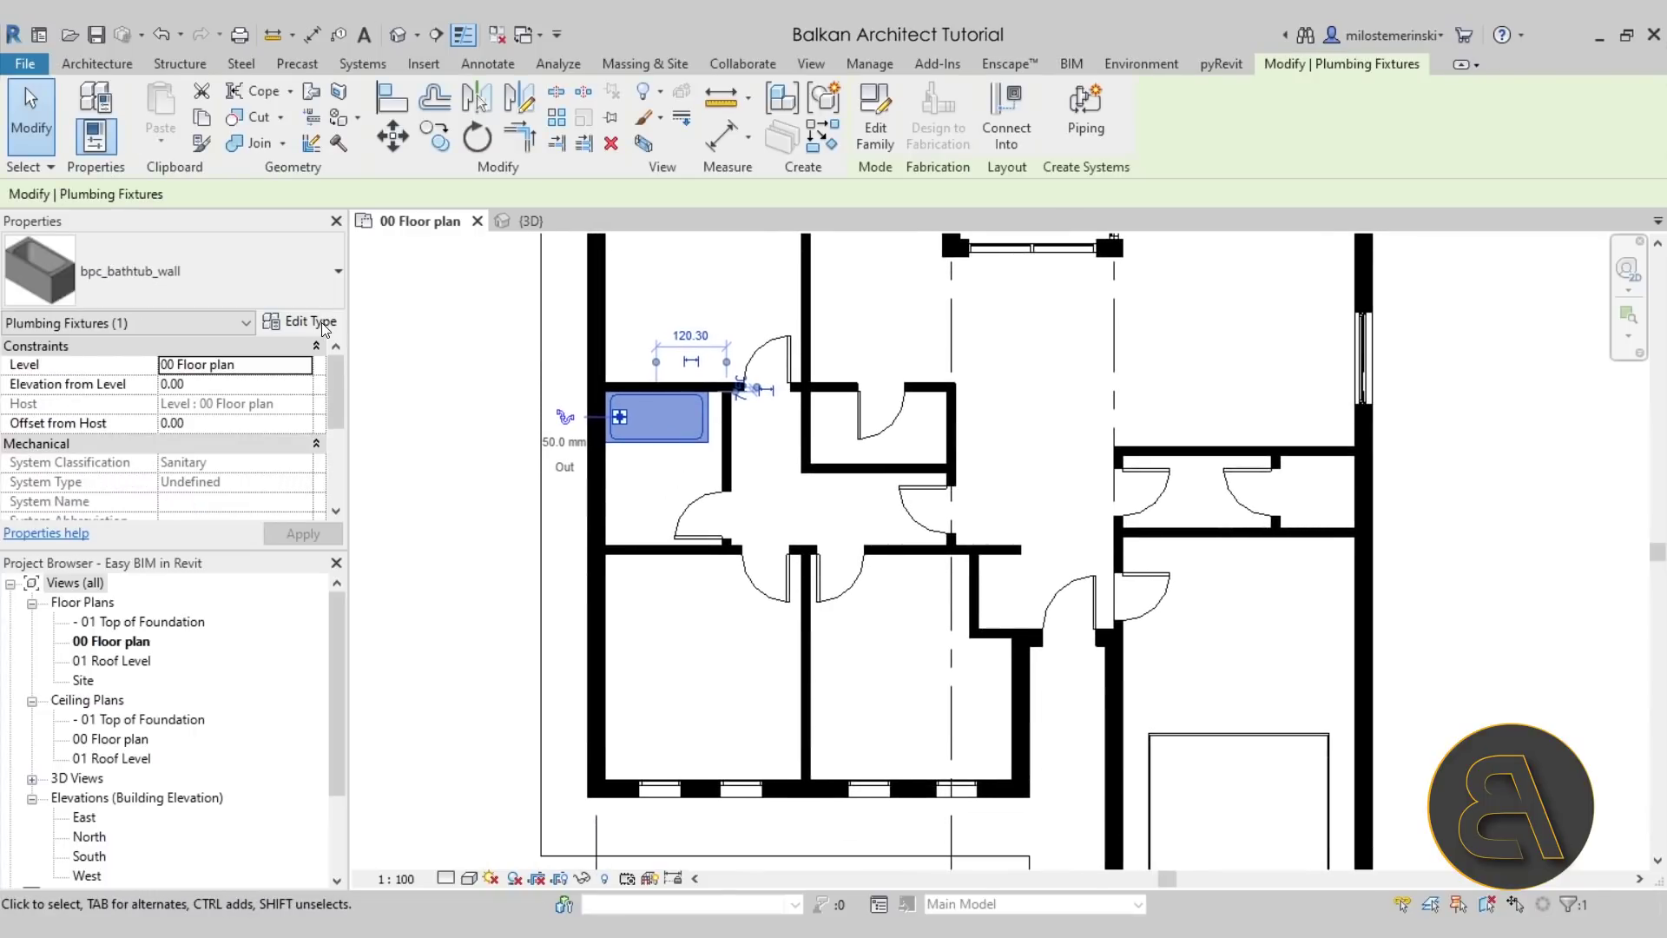
{"action": "left_click", "coordinate": [299, 322]}
{"action": "scroll", "coordinate": [582, 513], "scroll_direction": "down", "scroll_amount": 3}
{"action": "scroll", "coordinate": [582, 513], "scroll_direction": "down", "scroll_amount": 4}
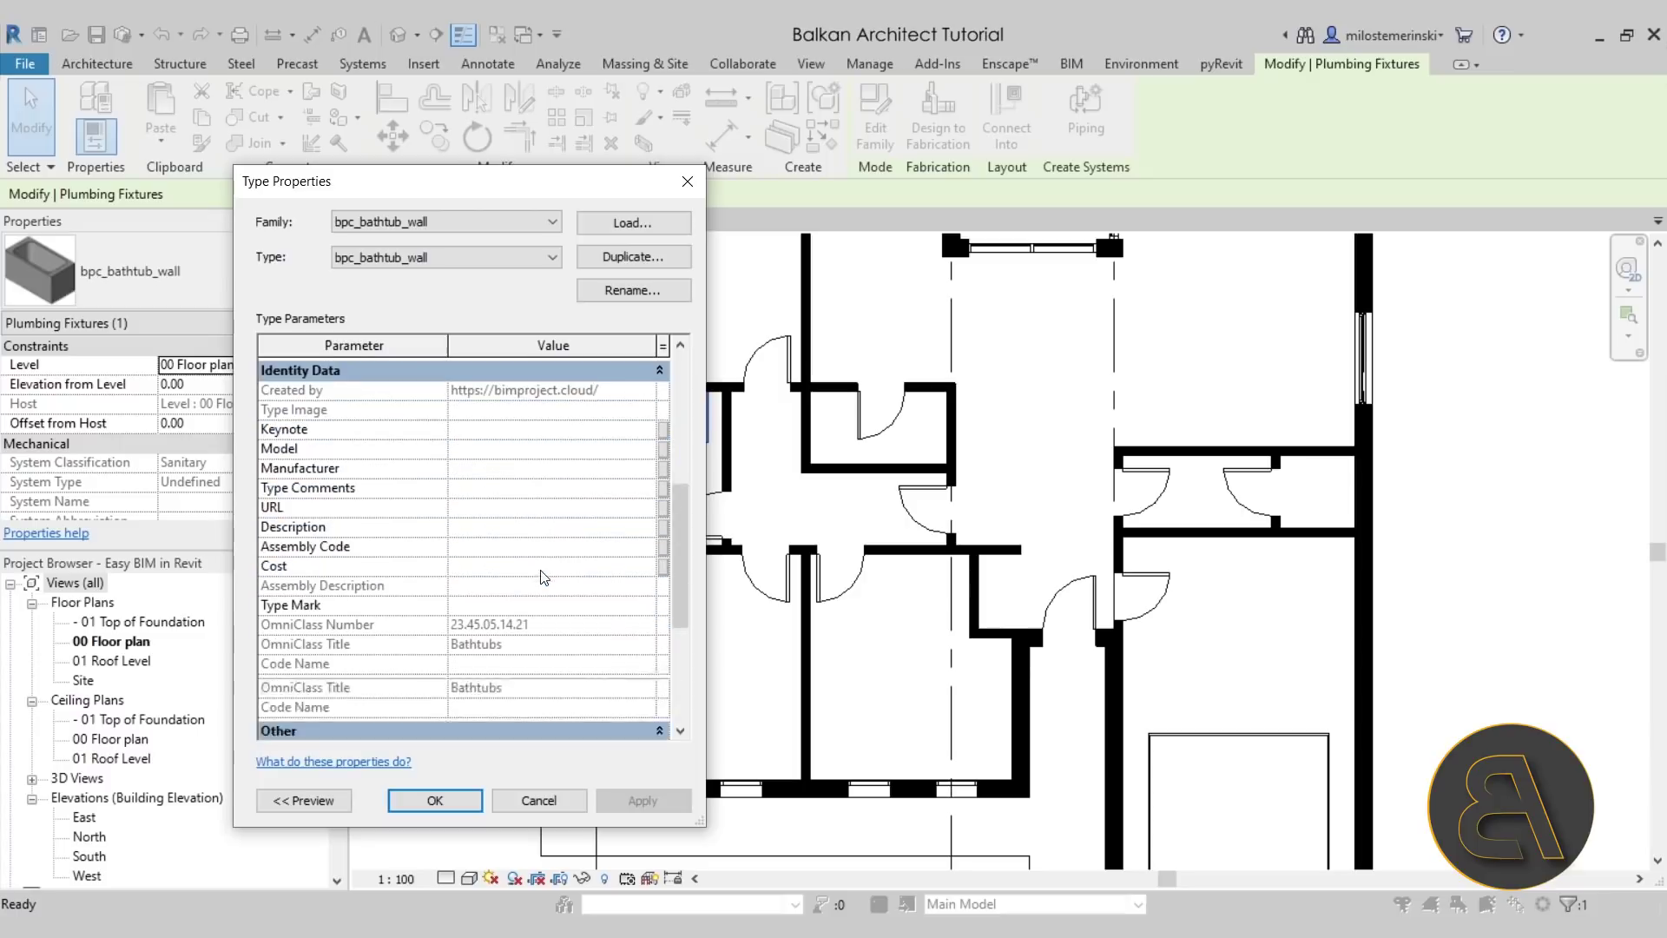
{"action": "scroll", "coordinate": [423, 537], "scroll_direction": "down", "scroll_amount": 3}
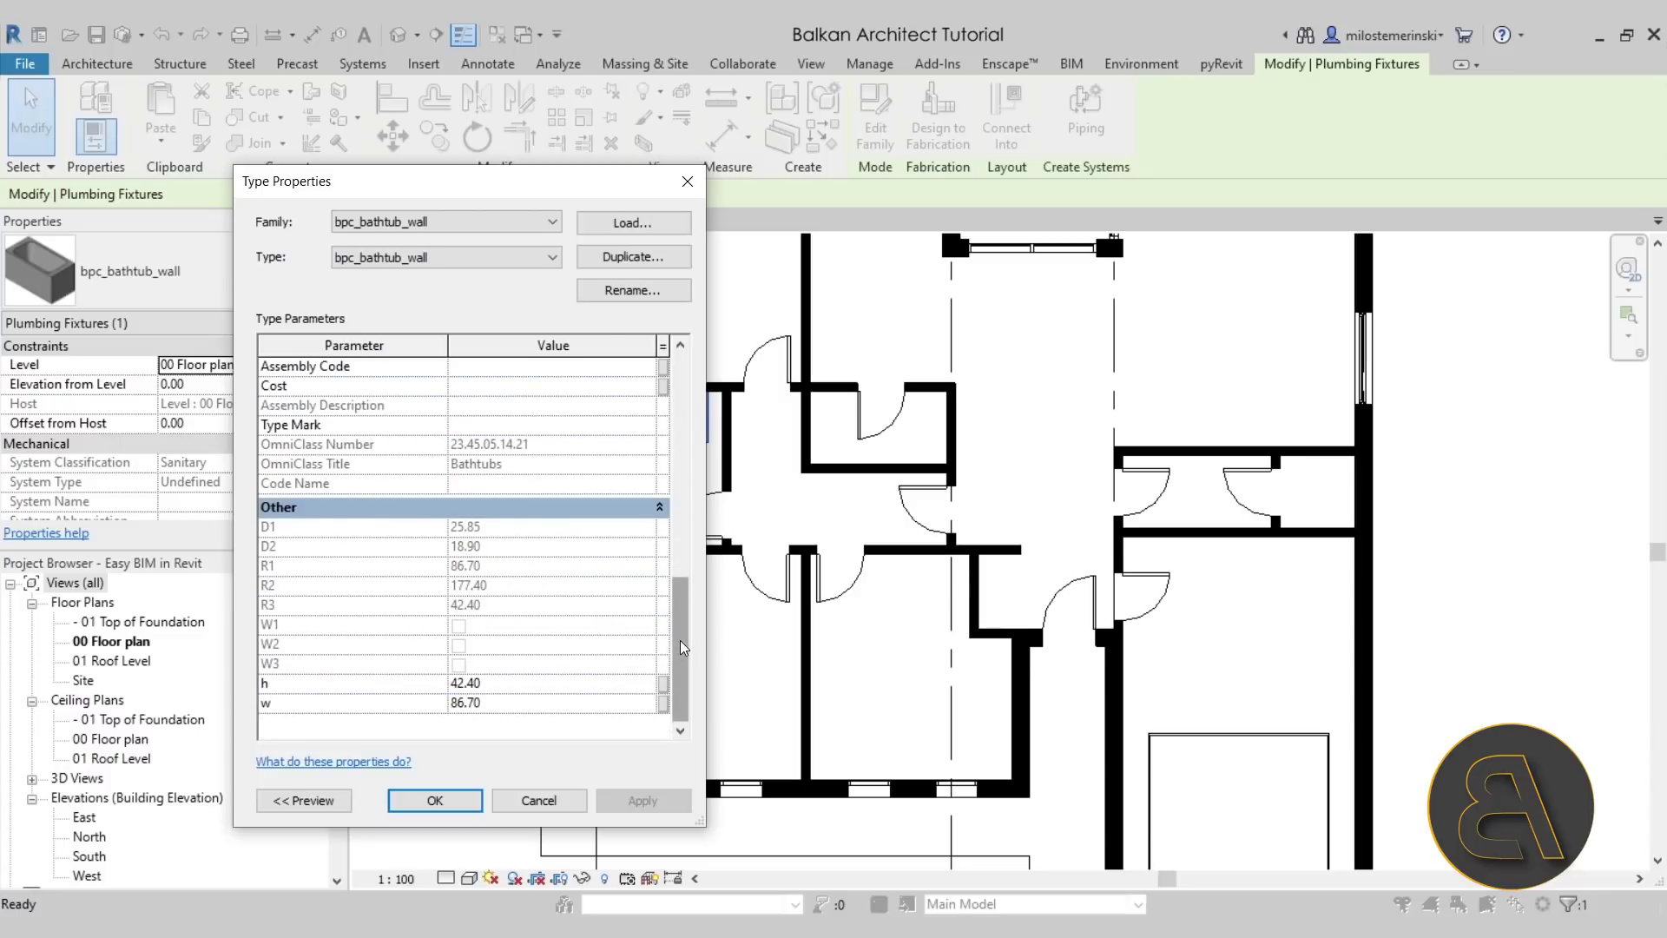
{"action": "scroll", "coordinate": [631, 608], "scroll_direction": "up", "scroll_amount": 10}
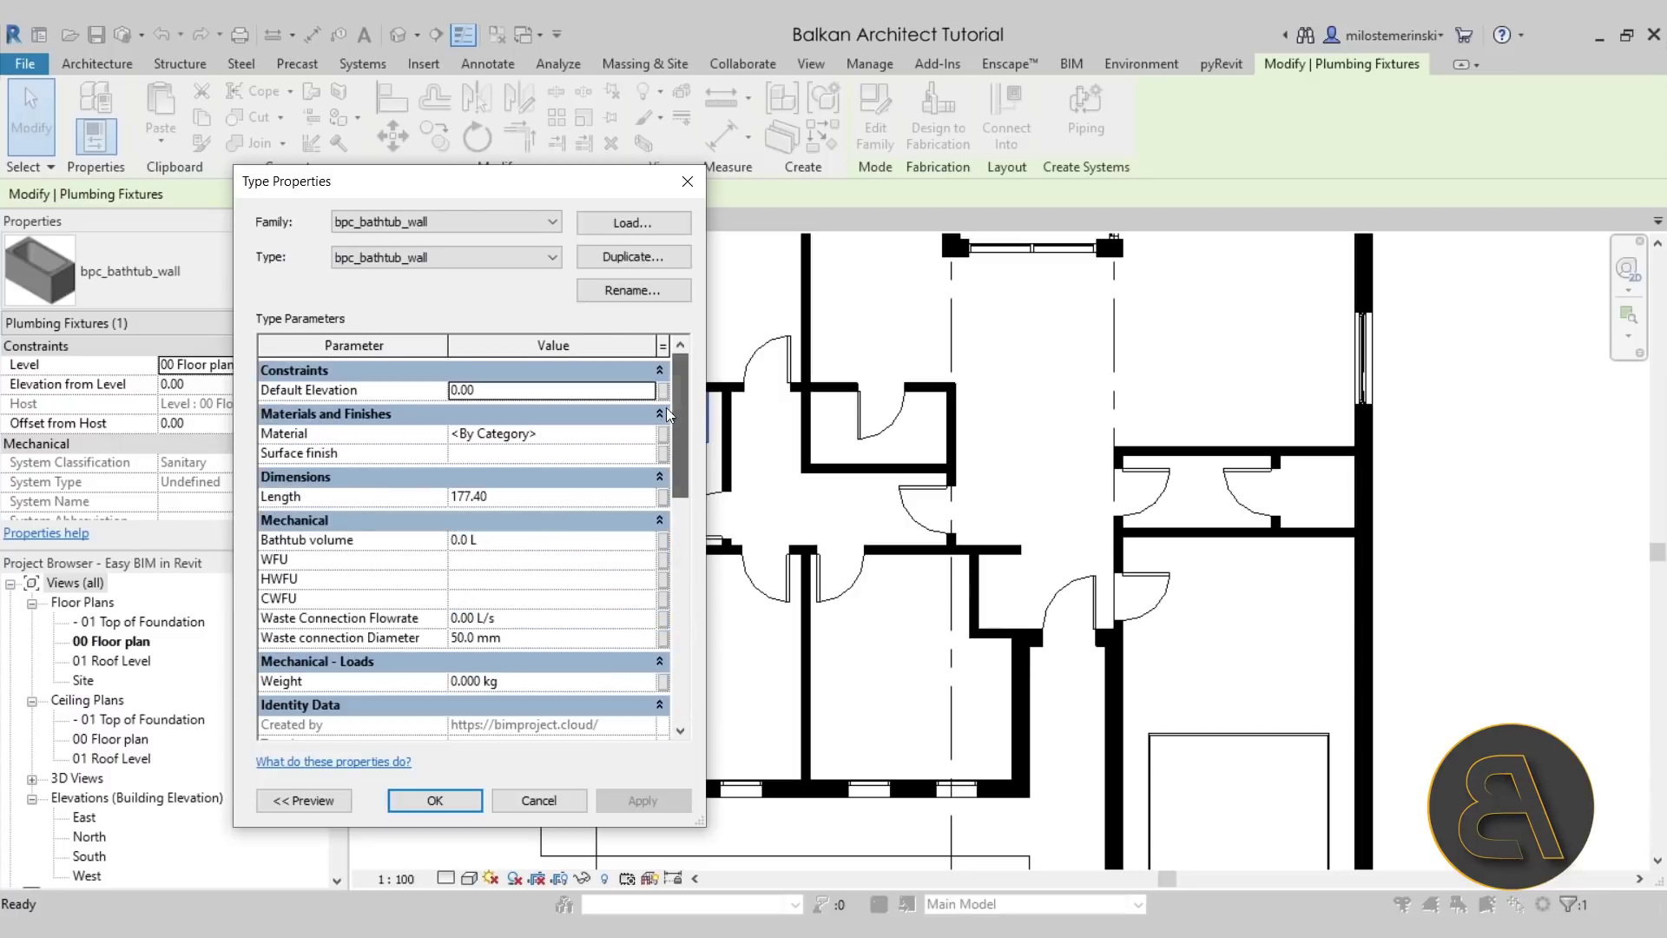
{"action": "left_click", "coordinate": [539, 801]}
{"action": "scroll", "coordinate": [660, 661], "scroll_direction": "down", "scroll_amount": 4}
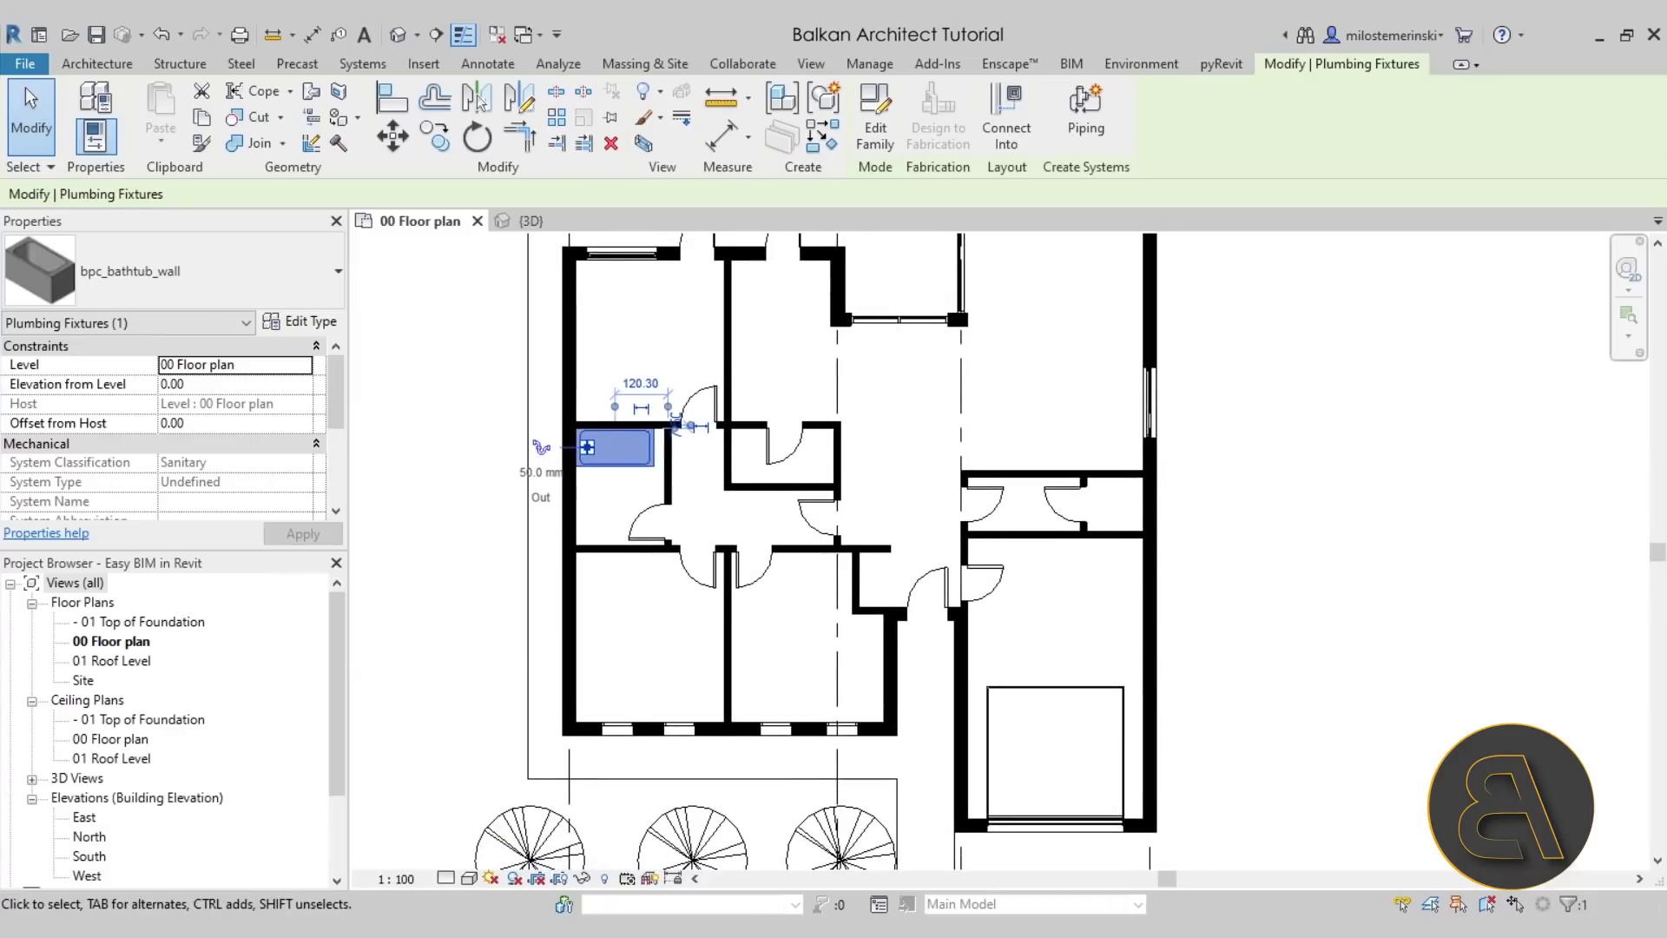
{"action": "key", "text": "Escape"}
{"action": "scroll", "coordinate": [625, 547], "scroll_direction": "down", "scroll_amount": 2}
{"action": "scroll", "coordinate": [623, 580], "scroll_direction": "up", "scroll_amount": 2}
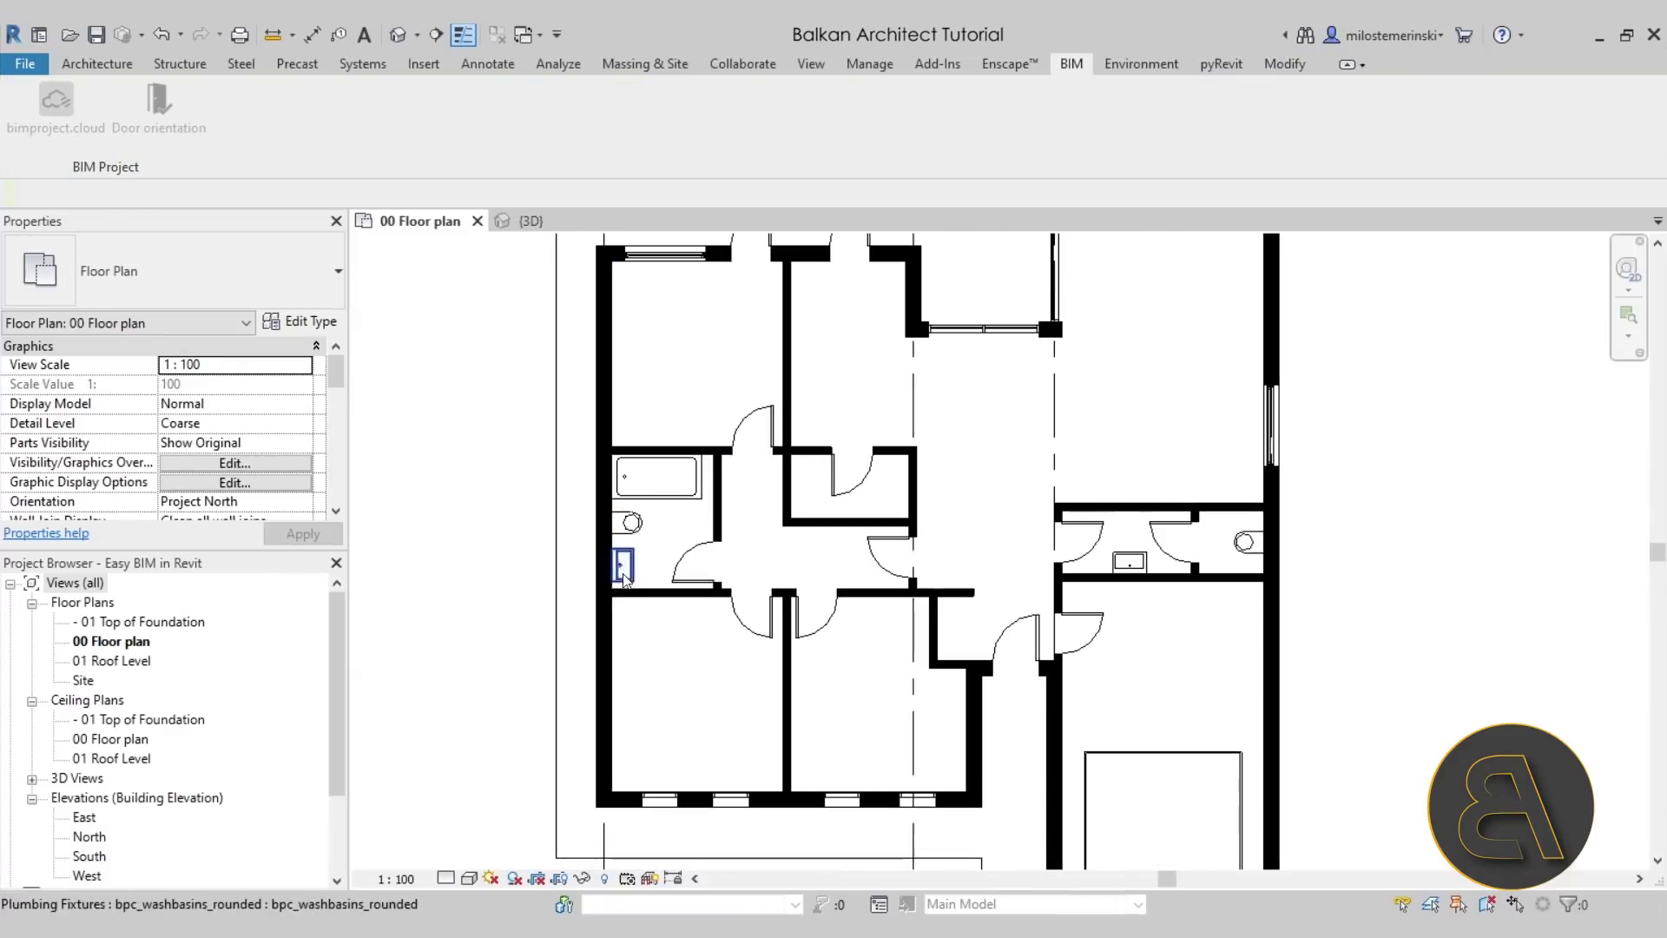
{"action": "middle_click_drag", "start_coordinate": [1158, 660], "coordinate": [1048, 559]}
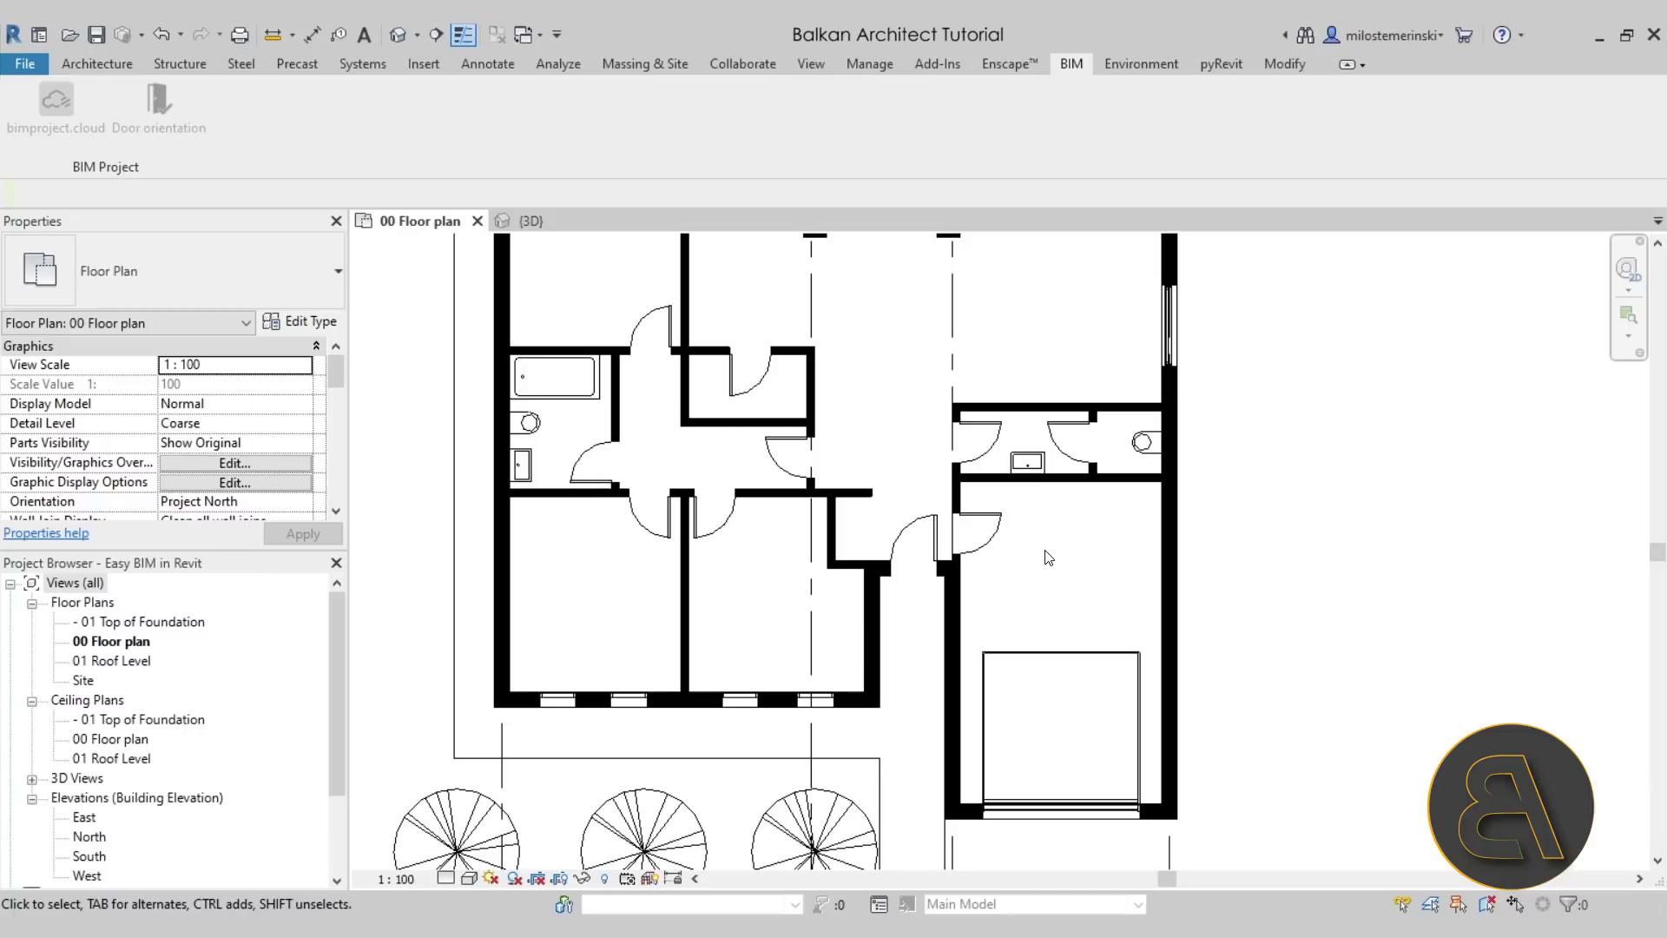
{"action": "scroll", "coordinate": [581, 382], "scroll_direction": "up", "scroll_amount": 3}
{"action": "left_click", "coordinate": [560, 382]}
{"action": "middle_click_drag", "start_coordinate": [573, 473], "coordinate": [642, 572]}
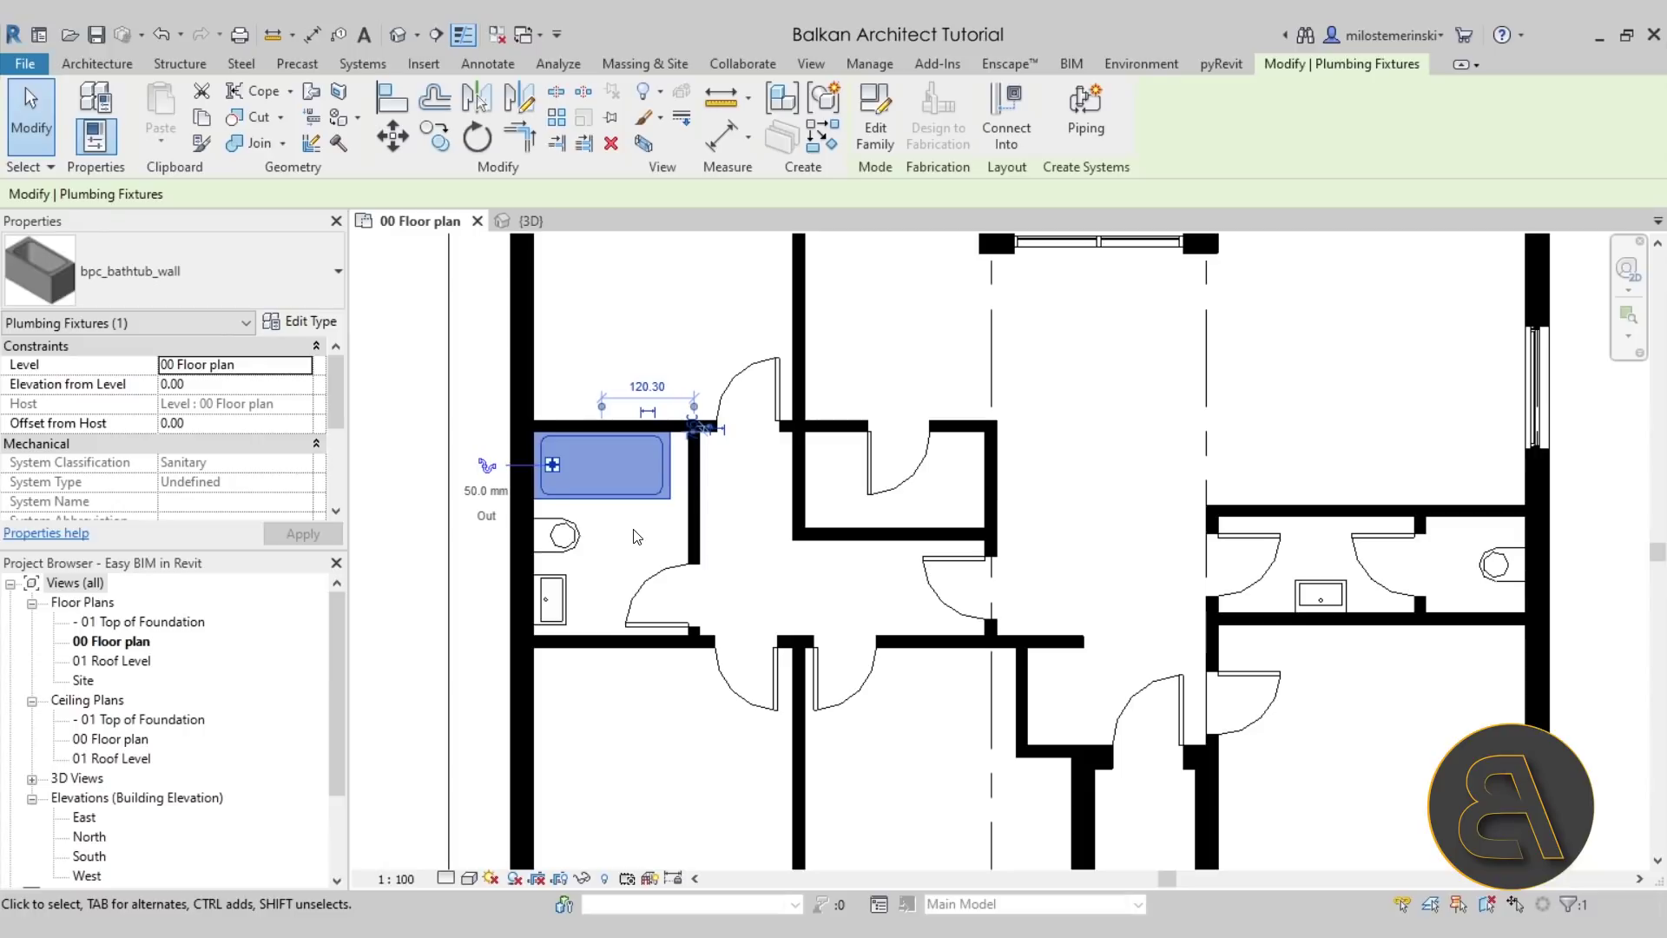
{"action": "key", "text": "Escape"}
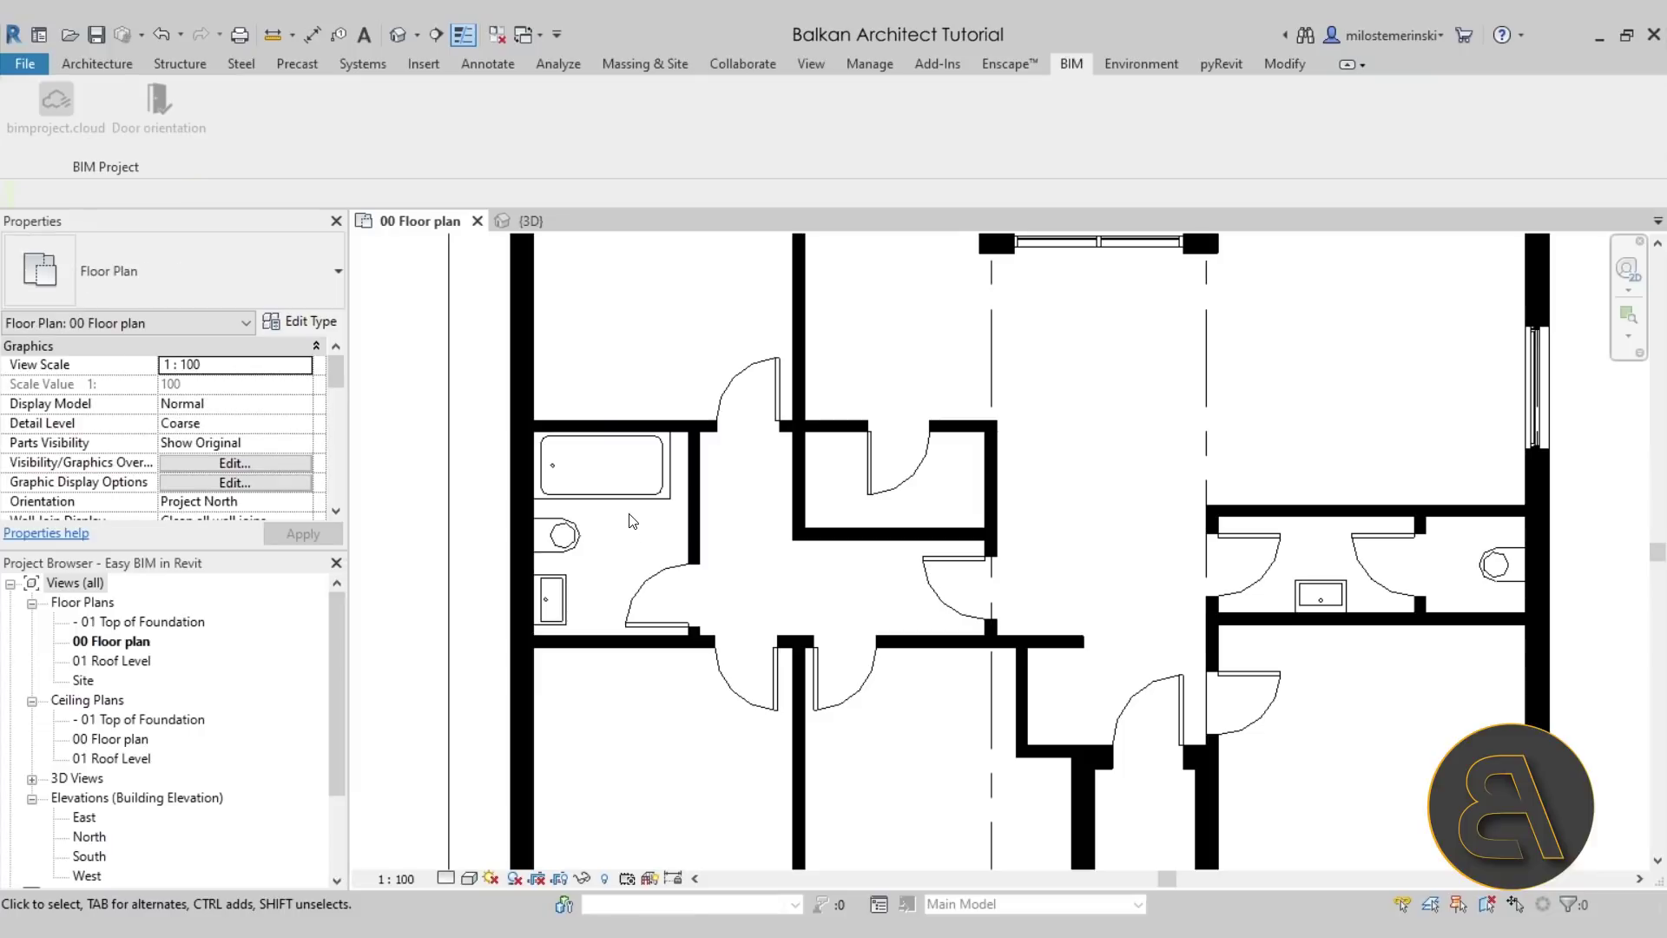
Select the bathroom's bathtub and start adding a generic product from the catalog's showers category.
{"action": "left_click", "coordinate": [611, 495]}
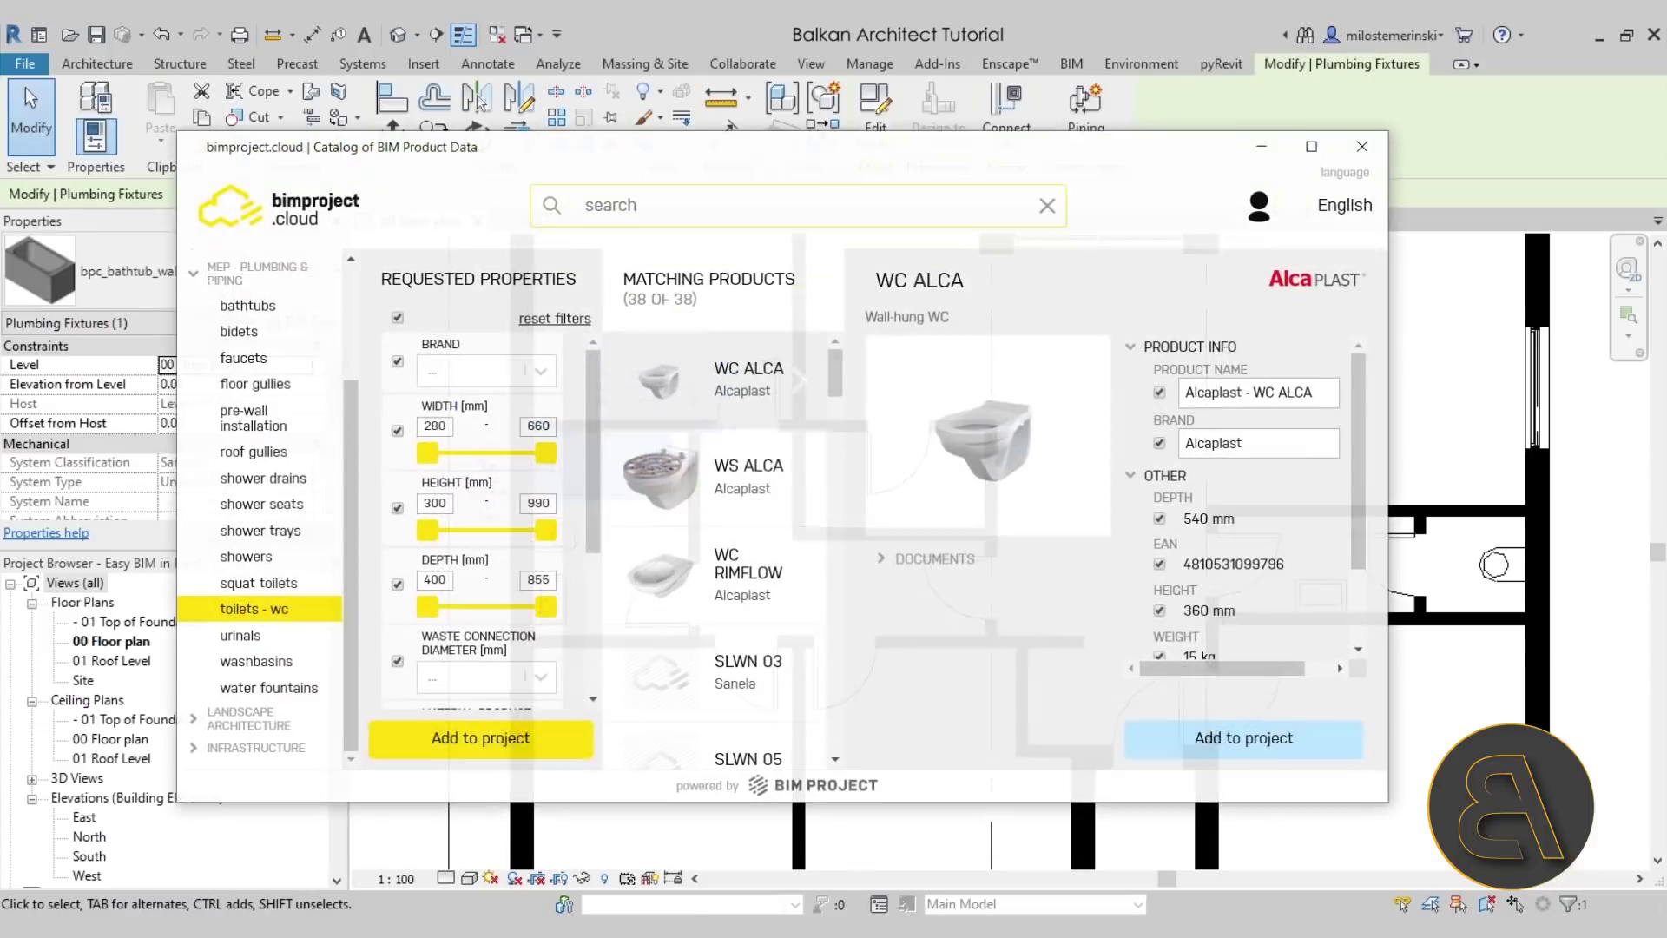
{"action": "mouse_move", "coordinate": [554, 161]}
{"action": "left_mouse_down"}
{"action": "mouse_move", "coordinate": [561, 178]}
{"action": "mouse_move", "coordinate": [557, 157]}
{"action": "left_mouse_up"}
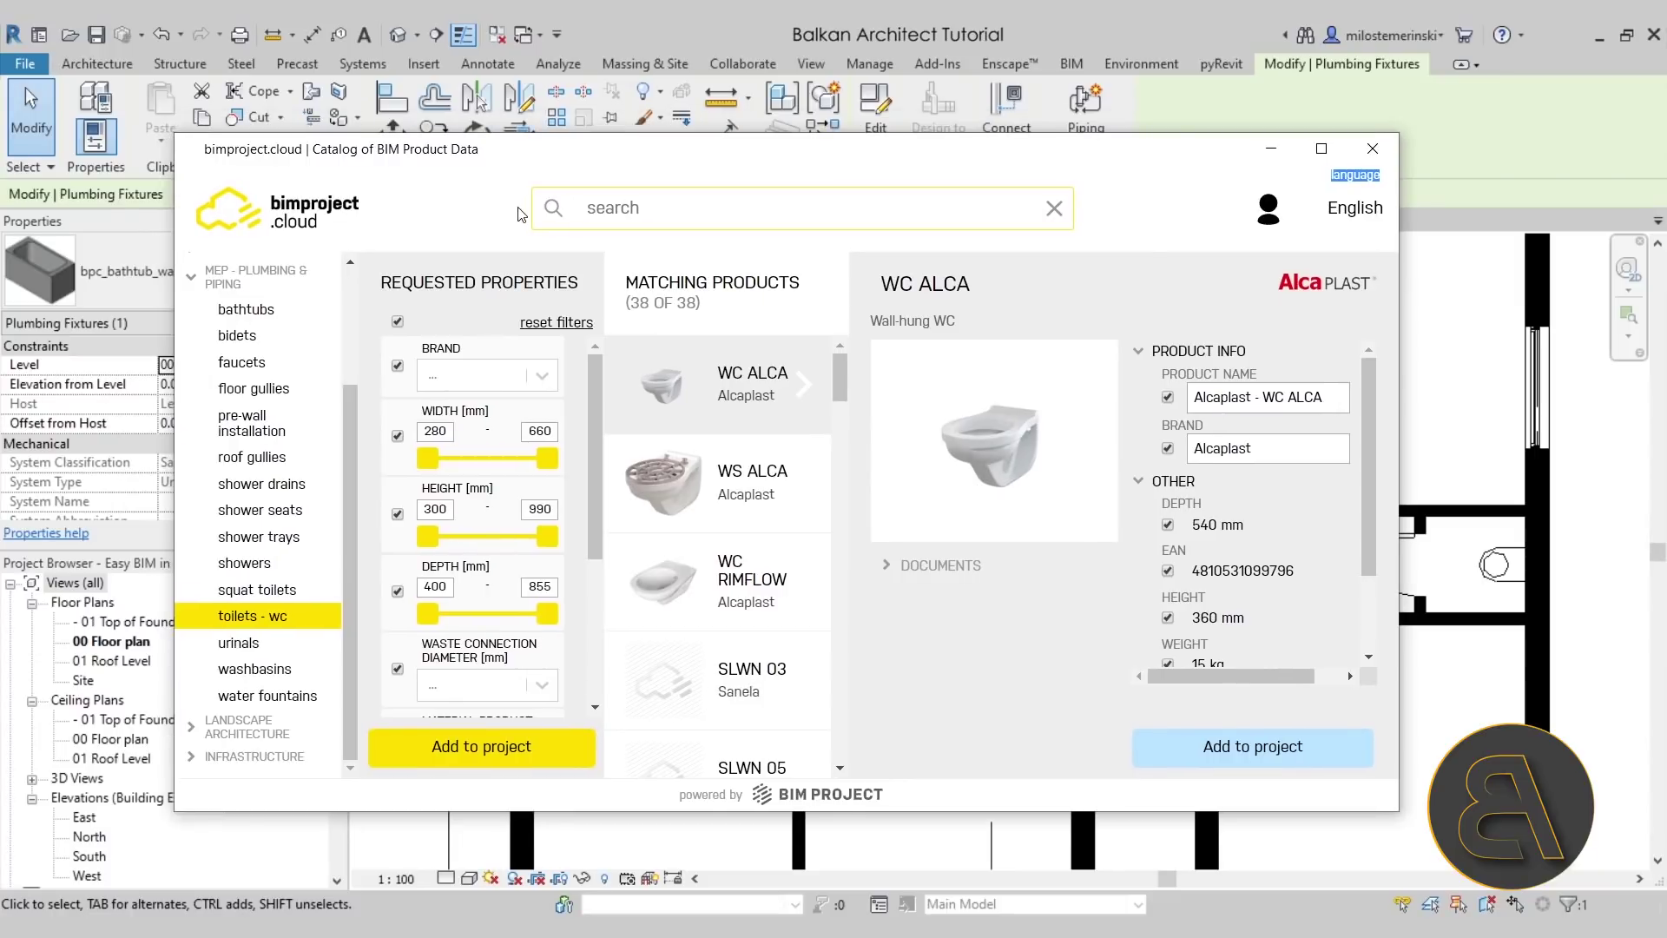
{"action": "left_click", "coordinate": [239, 564]}
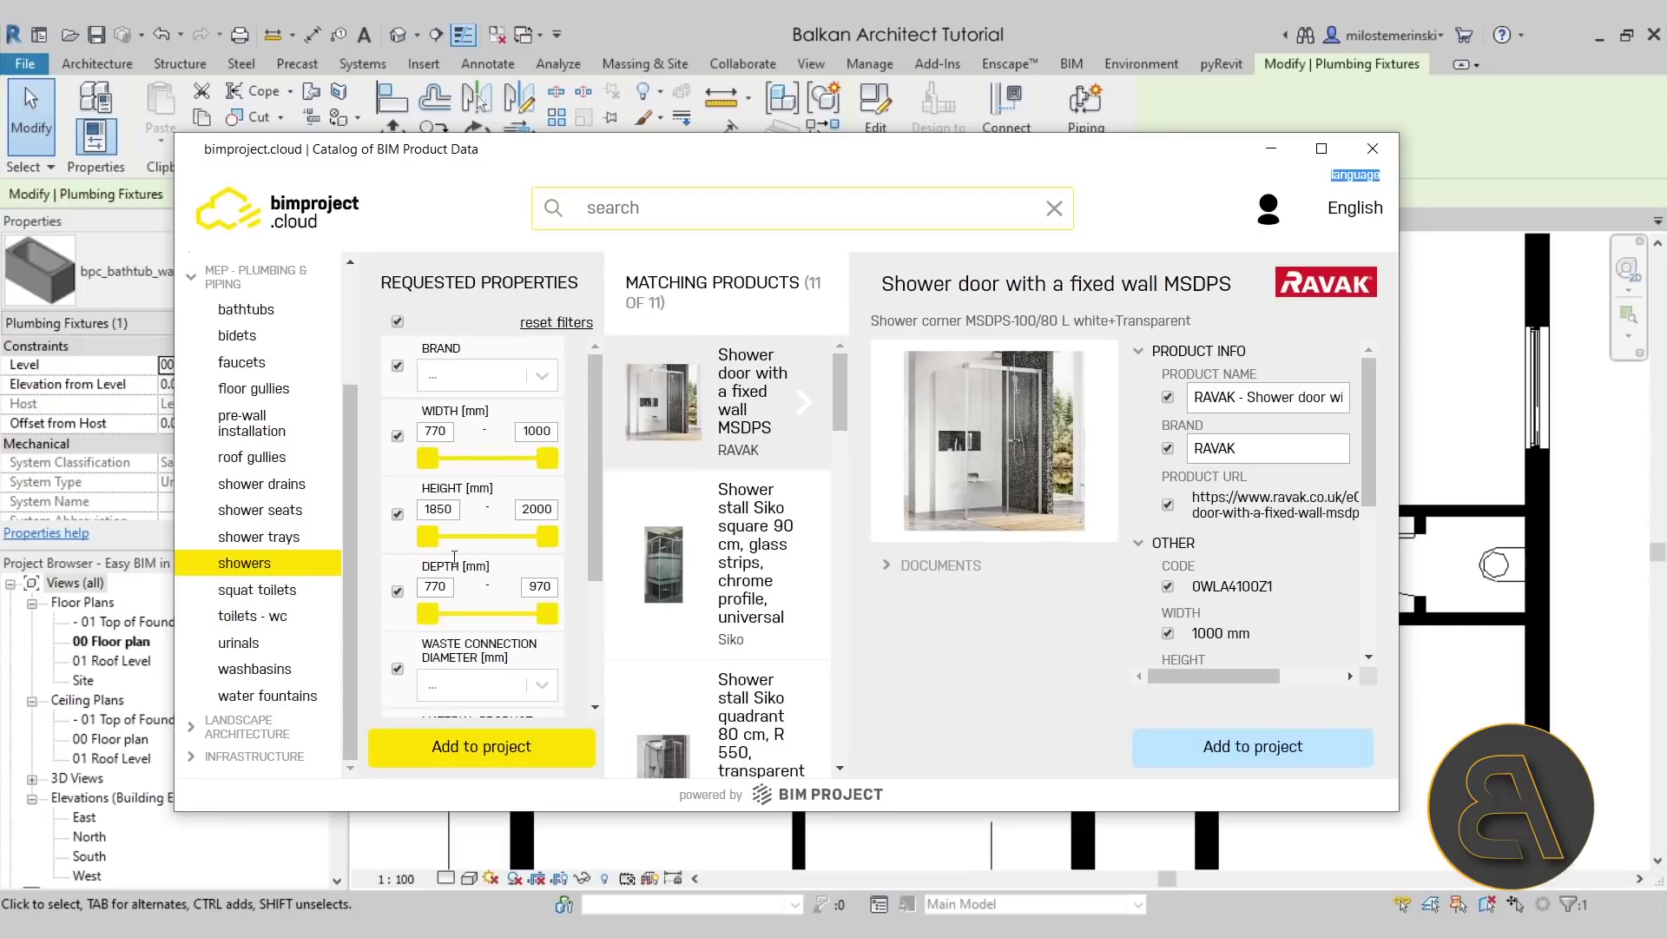
{"action": "left_click_drag", "start_coordinate": [592, 441], "coordinate": [591, 404]}
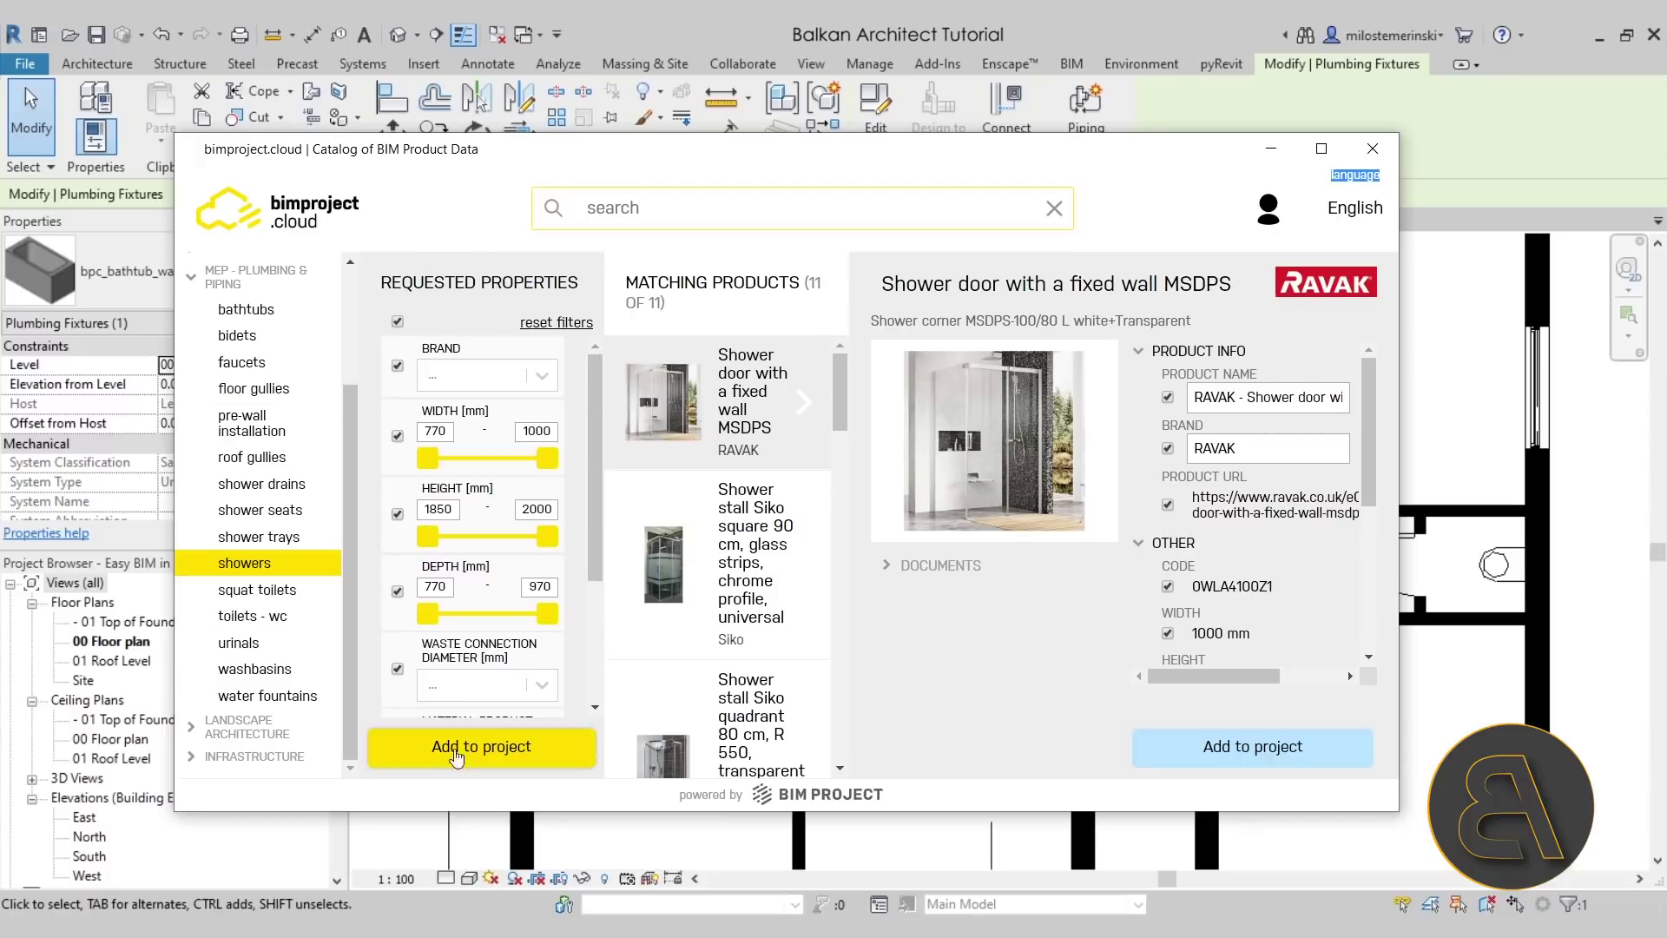
{"action": "left_click_drag", "start_coordinate": [599, 398], "coordinate": [576, 573]}
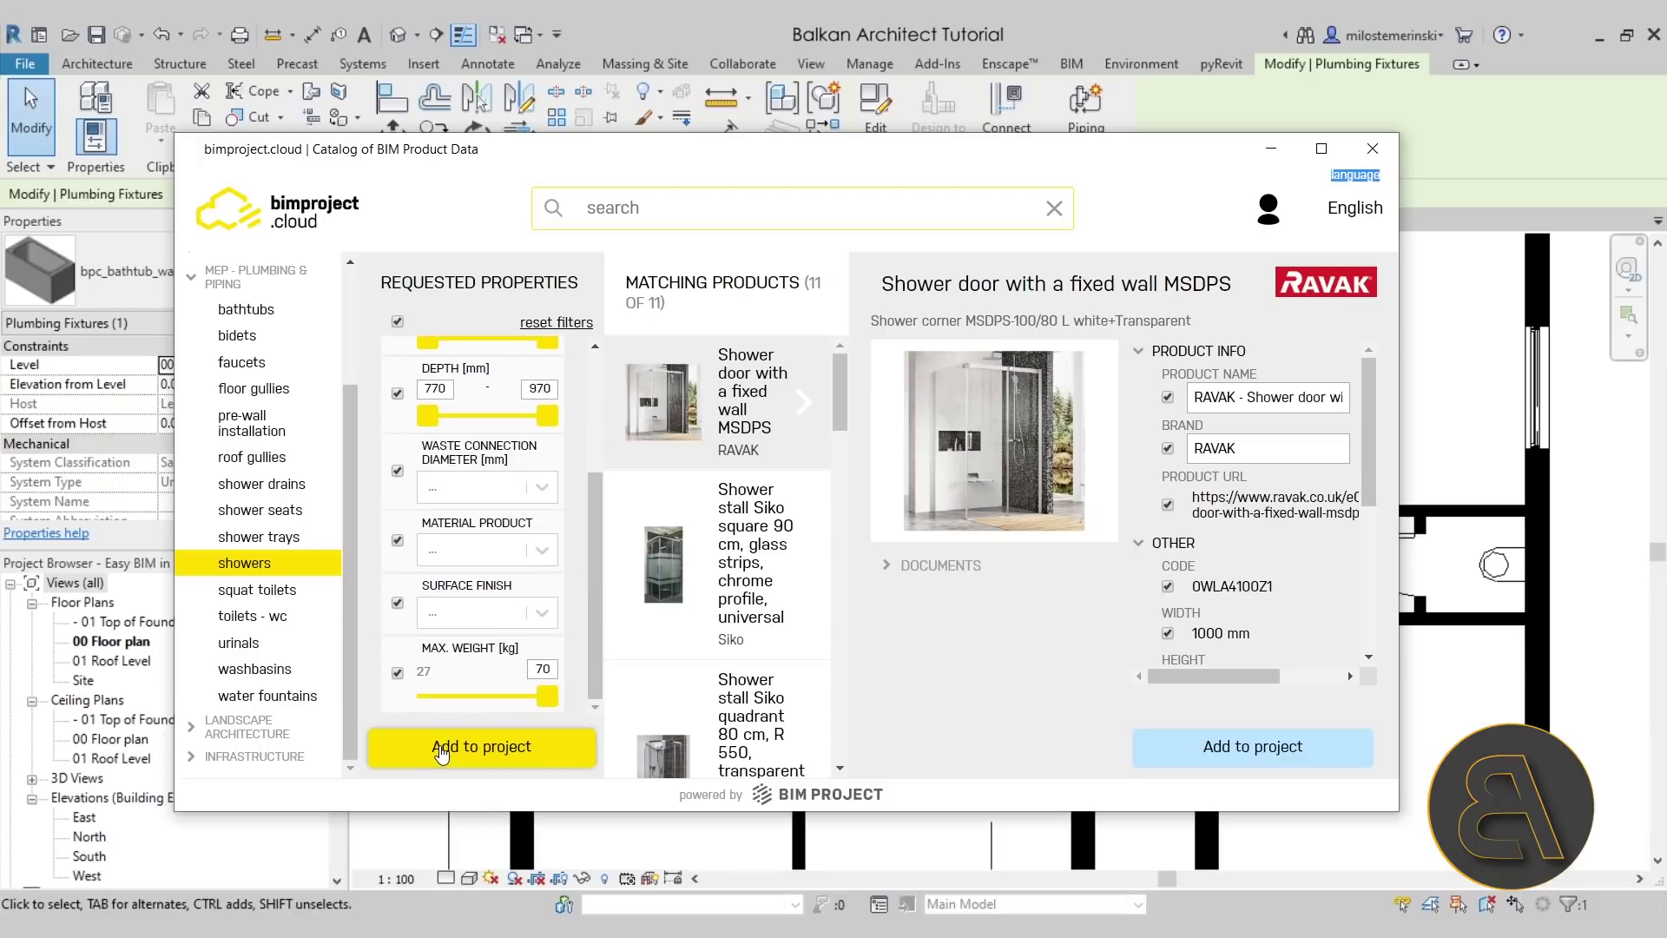
{"action": "left_click", "coordinate": [479, 753]}
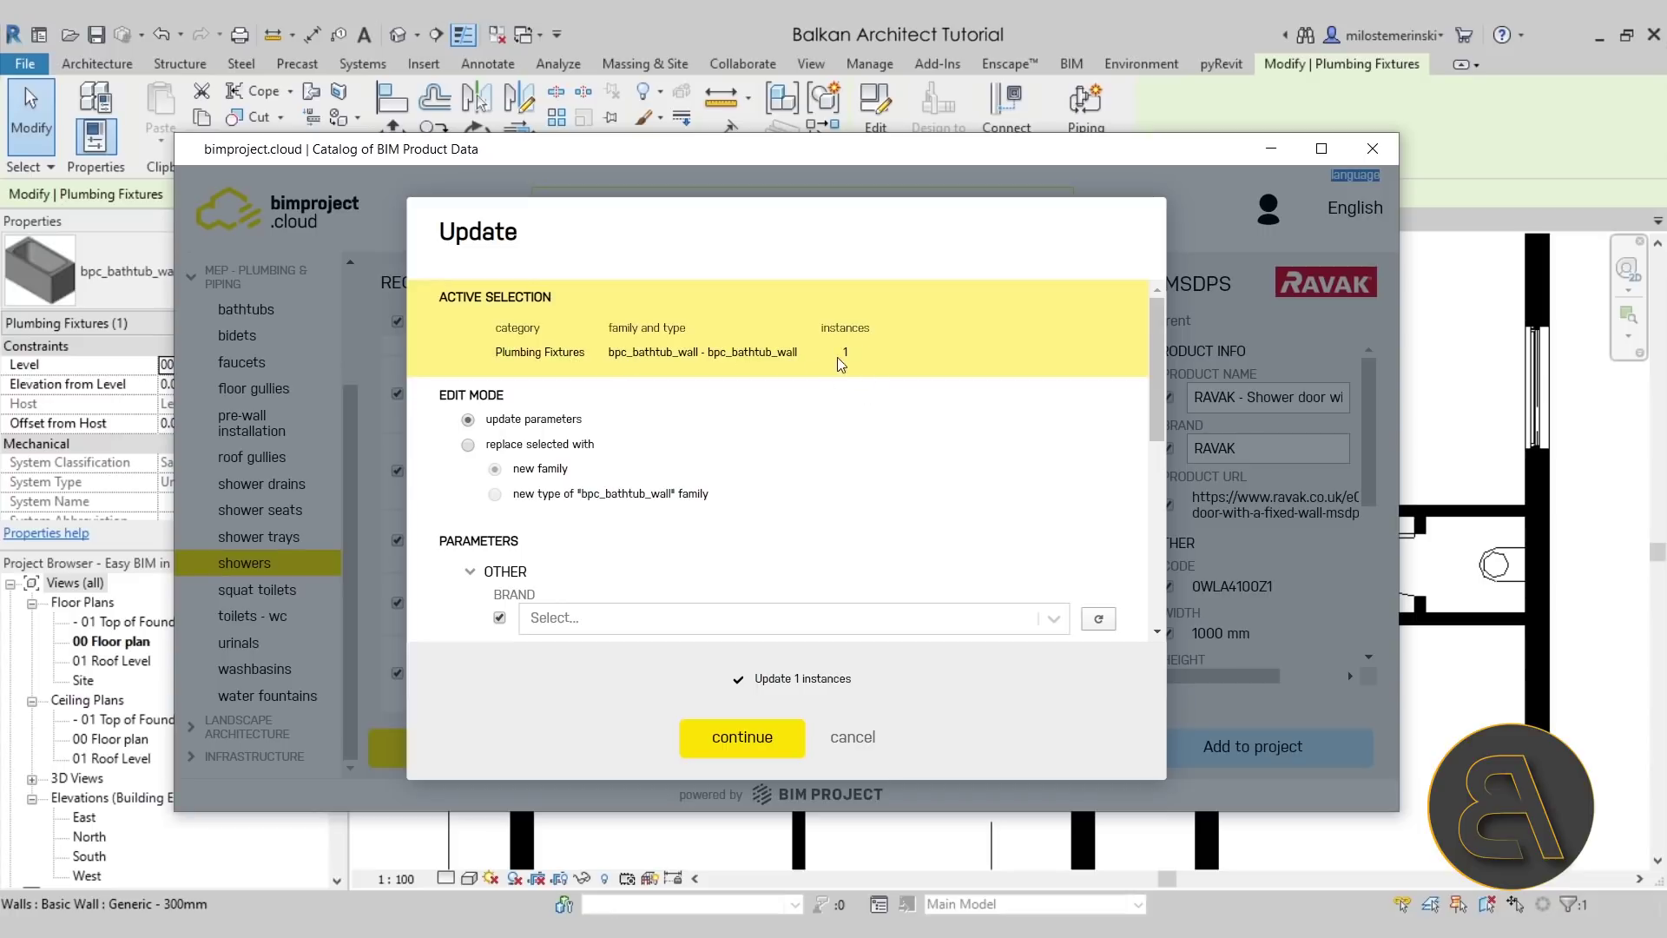
Choose to replace the selected bathtub with a new family in the Update dialog.
{"action": "scroll", "coordinate": [755, 377], "scroll_direction": "down", "scroll_amount": 1}
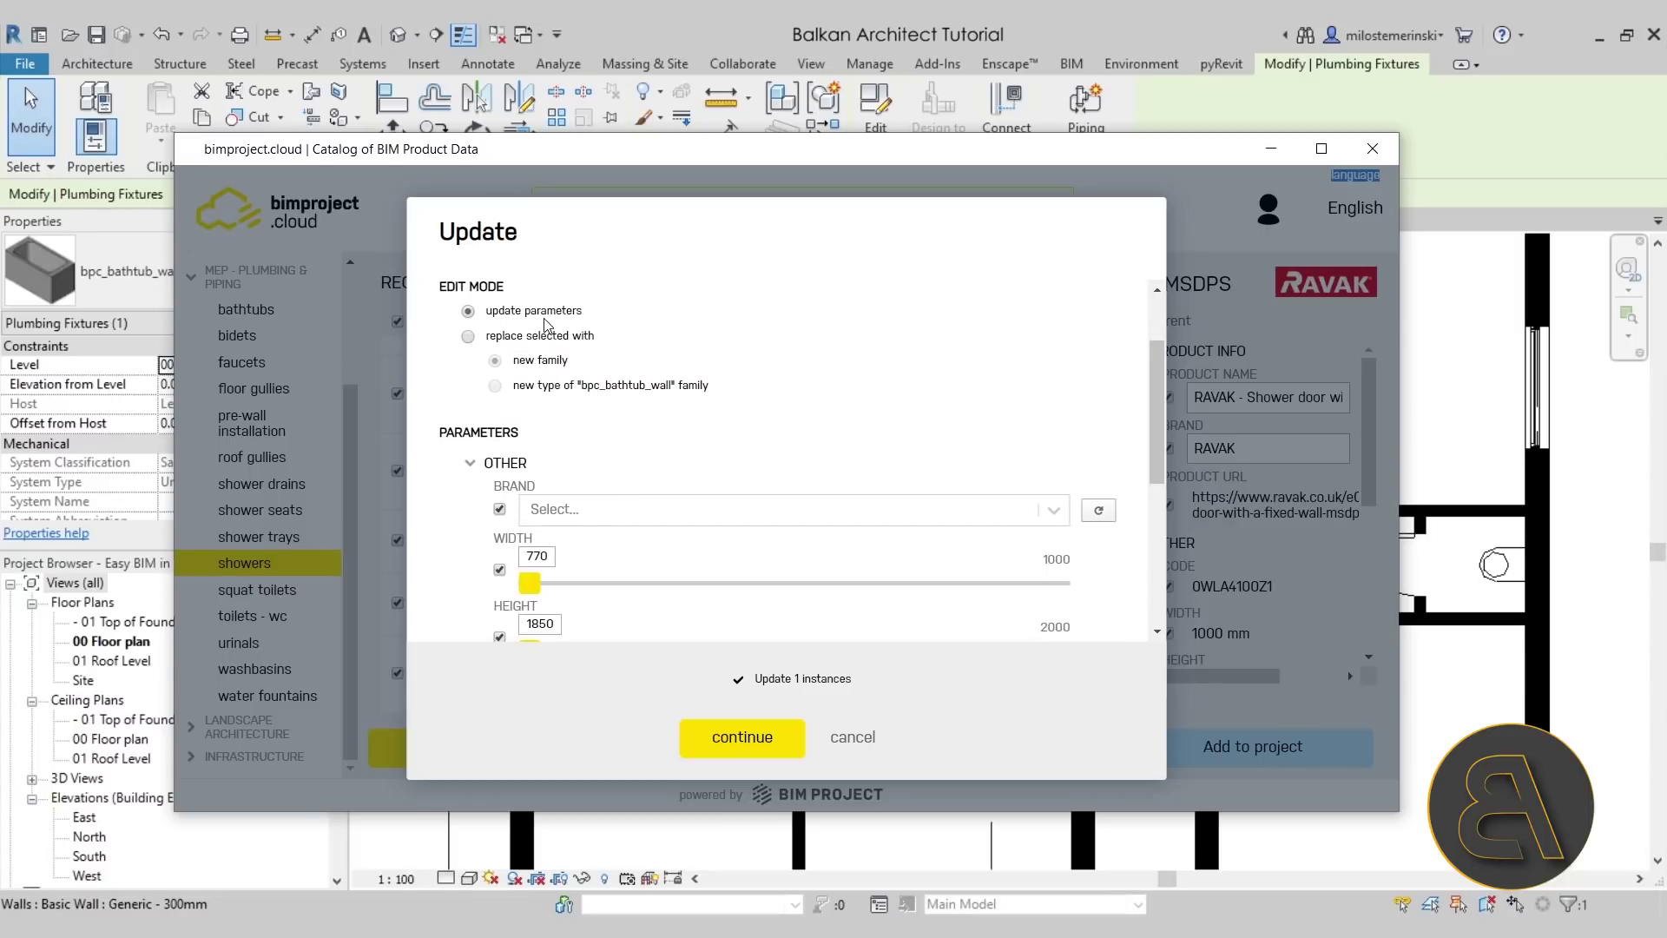
{"action": "left_click", "coordinate": [469, 337]}
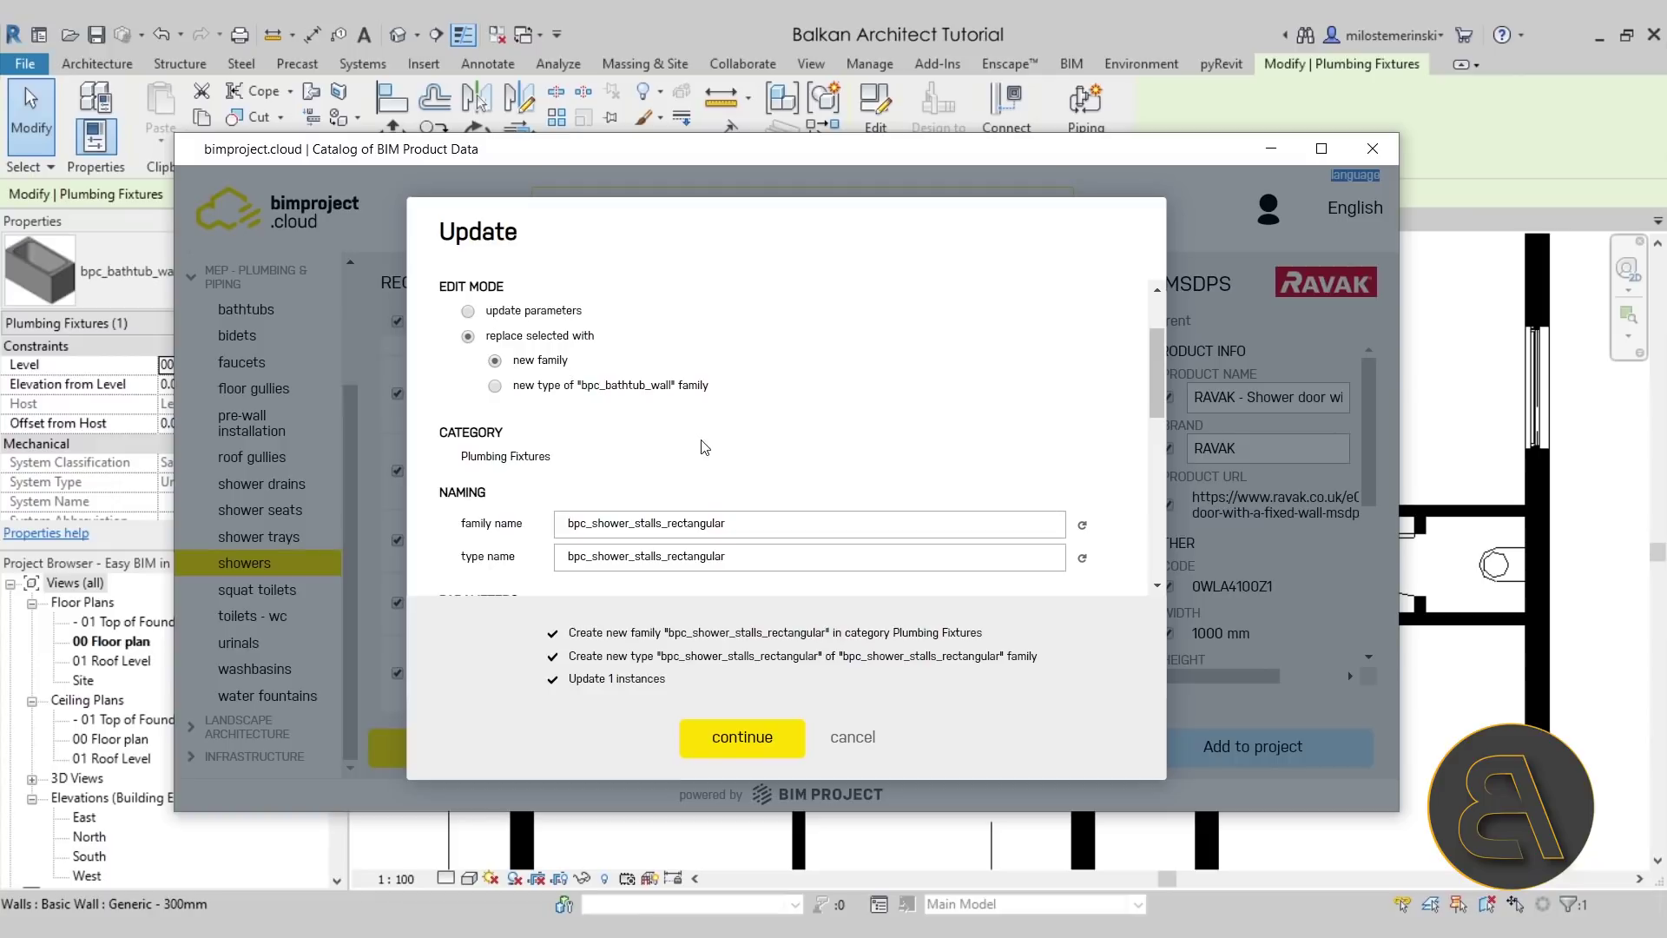
{"action": "scroll", "coordinate": [705, 447], "scroll_direction": "down", "scroll_amount": 2}
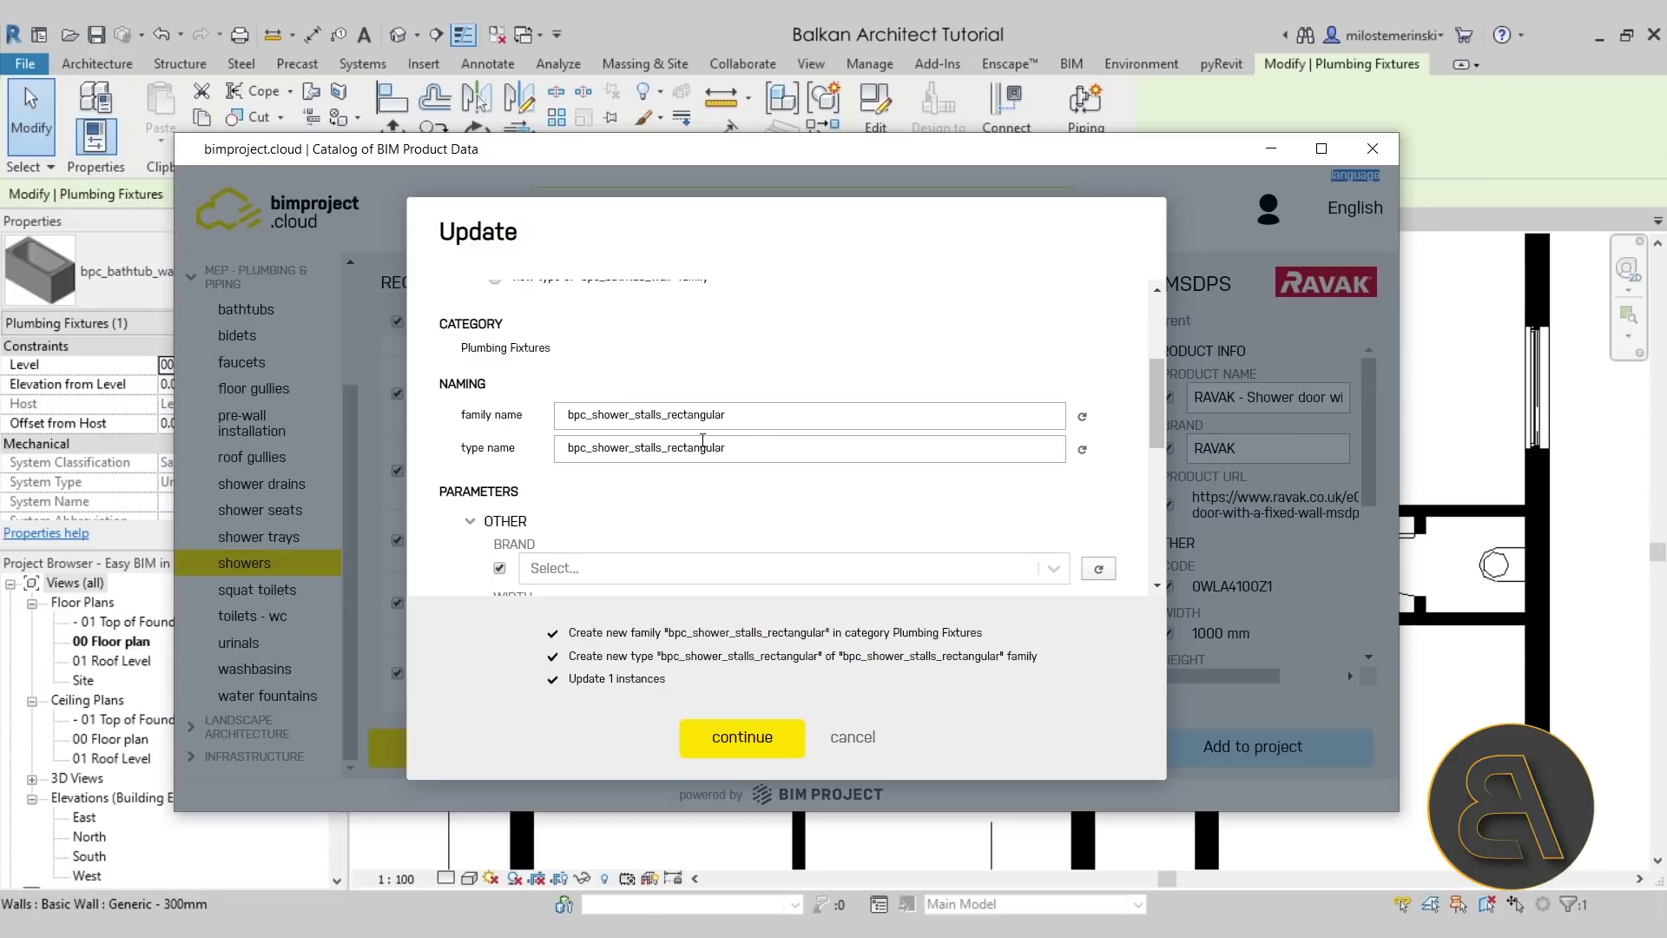
{"action": "scroll", "coordinate": [674, 499], "scroll_direction": "up", "scroll_amount": 2}
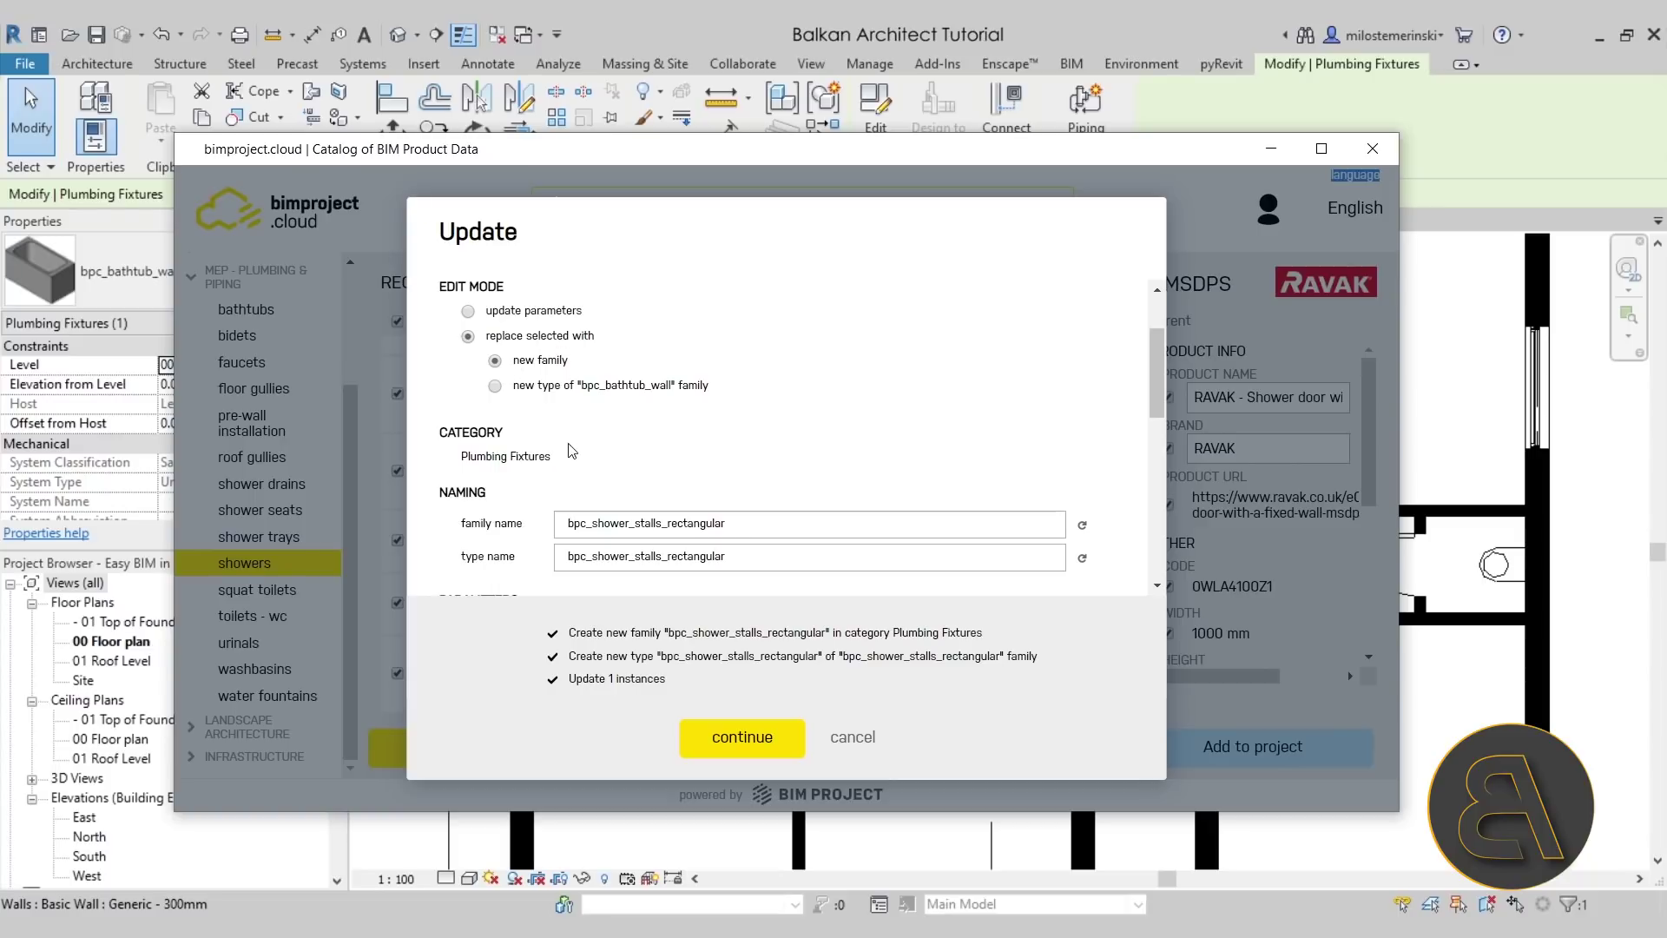
{"action": "scroll", "coordinate": [695, 424], "scroll_direction": "down", "scroll_amount": 2}
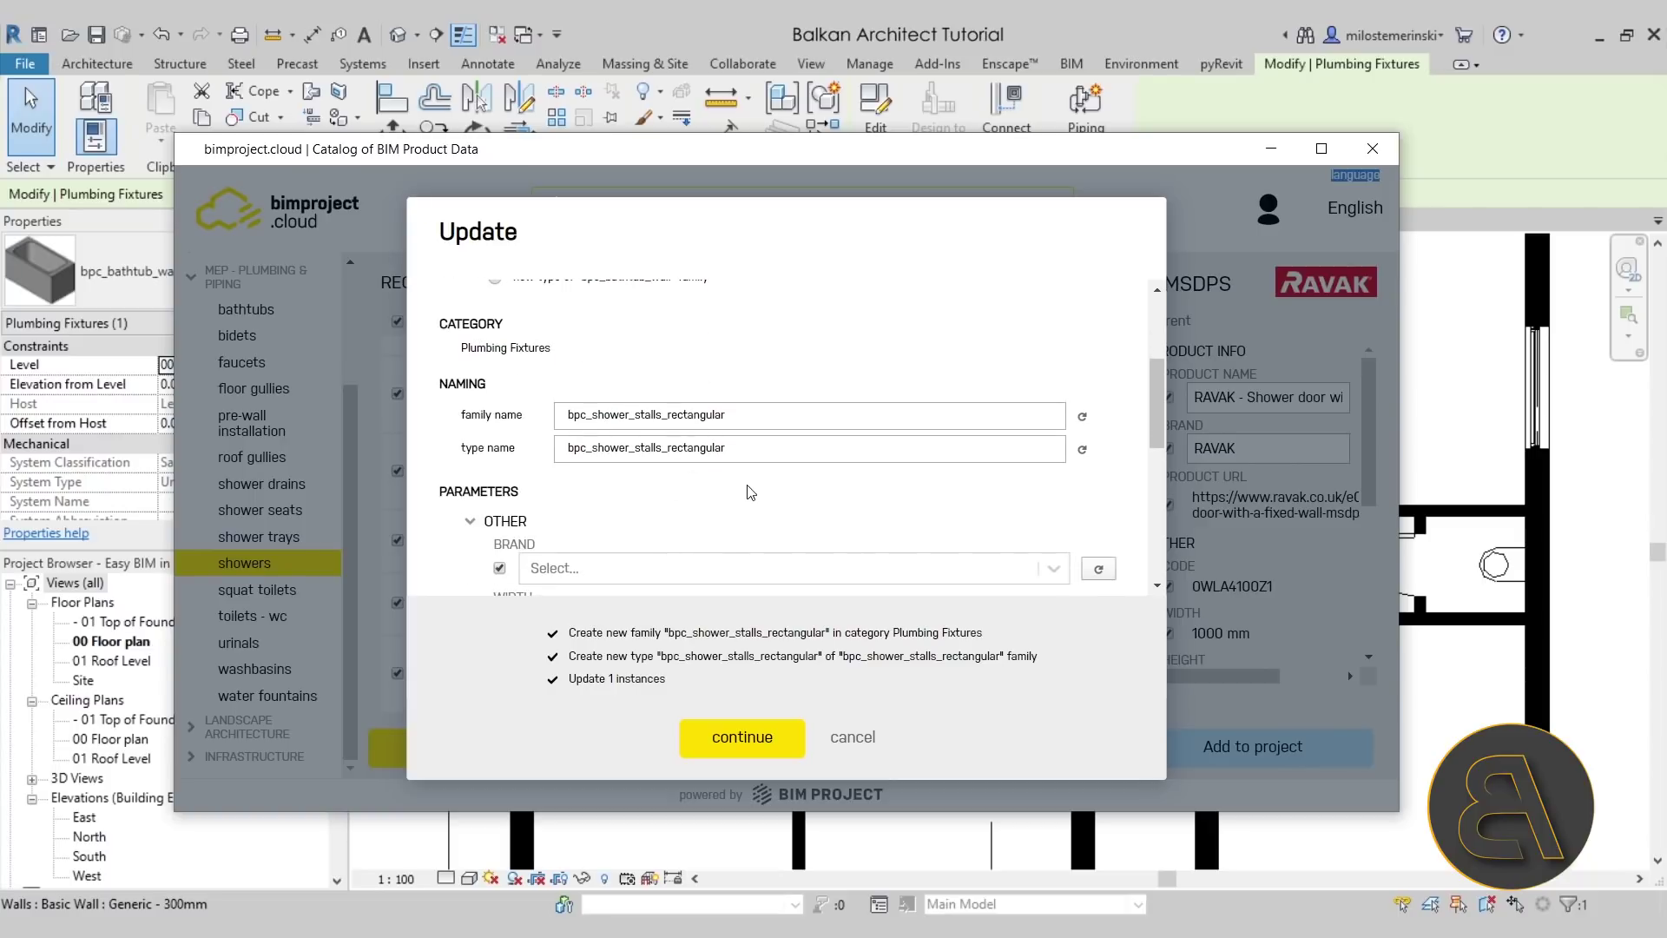
{"action": "scroll", "coordinate": [738, 452], "scroll_direction": "down", "scroll_amount": 4}
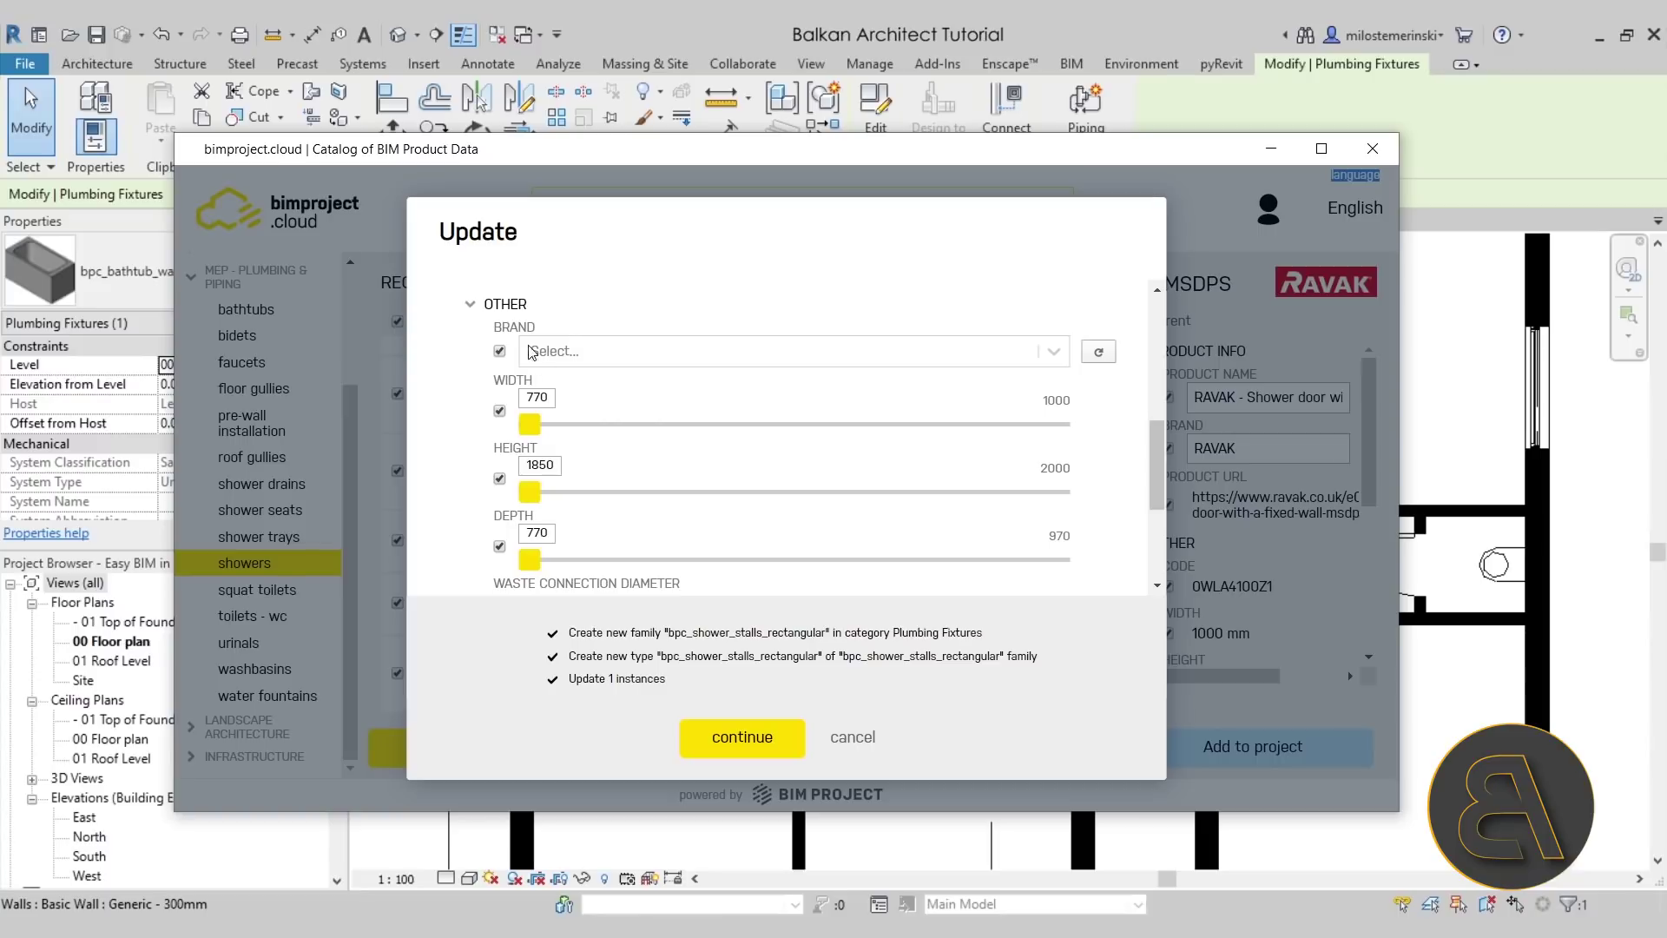
Exclude the brand, waste connection diameter, material product, surface finish and weight parameters from the shower.
{"action": "scroll", "coordinate": [614, 448], "scroll_direction": "down", "scroll_amount": 3}
{"action": "scroll", "coordinate": [616, 452], "scroll_direction": "up", "scroll_amount": 5}
{"action": "scroll", "coordinate": [577, 382], "scroll_direction": "down", "scroll_amount": 3}
{"action": "left_click", "coordinate": [500, 351]}
{"action": "scroll", "coordinate": [497, 377], "scroll_direction": "down", "scroll_amount": 3}
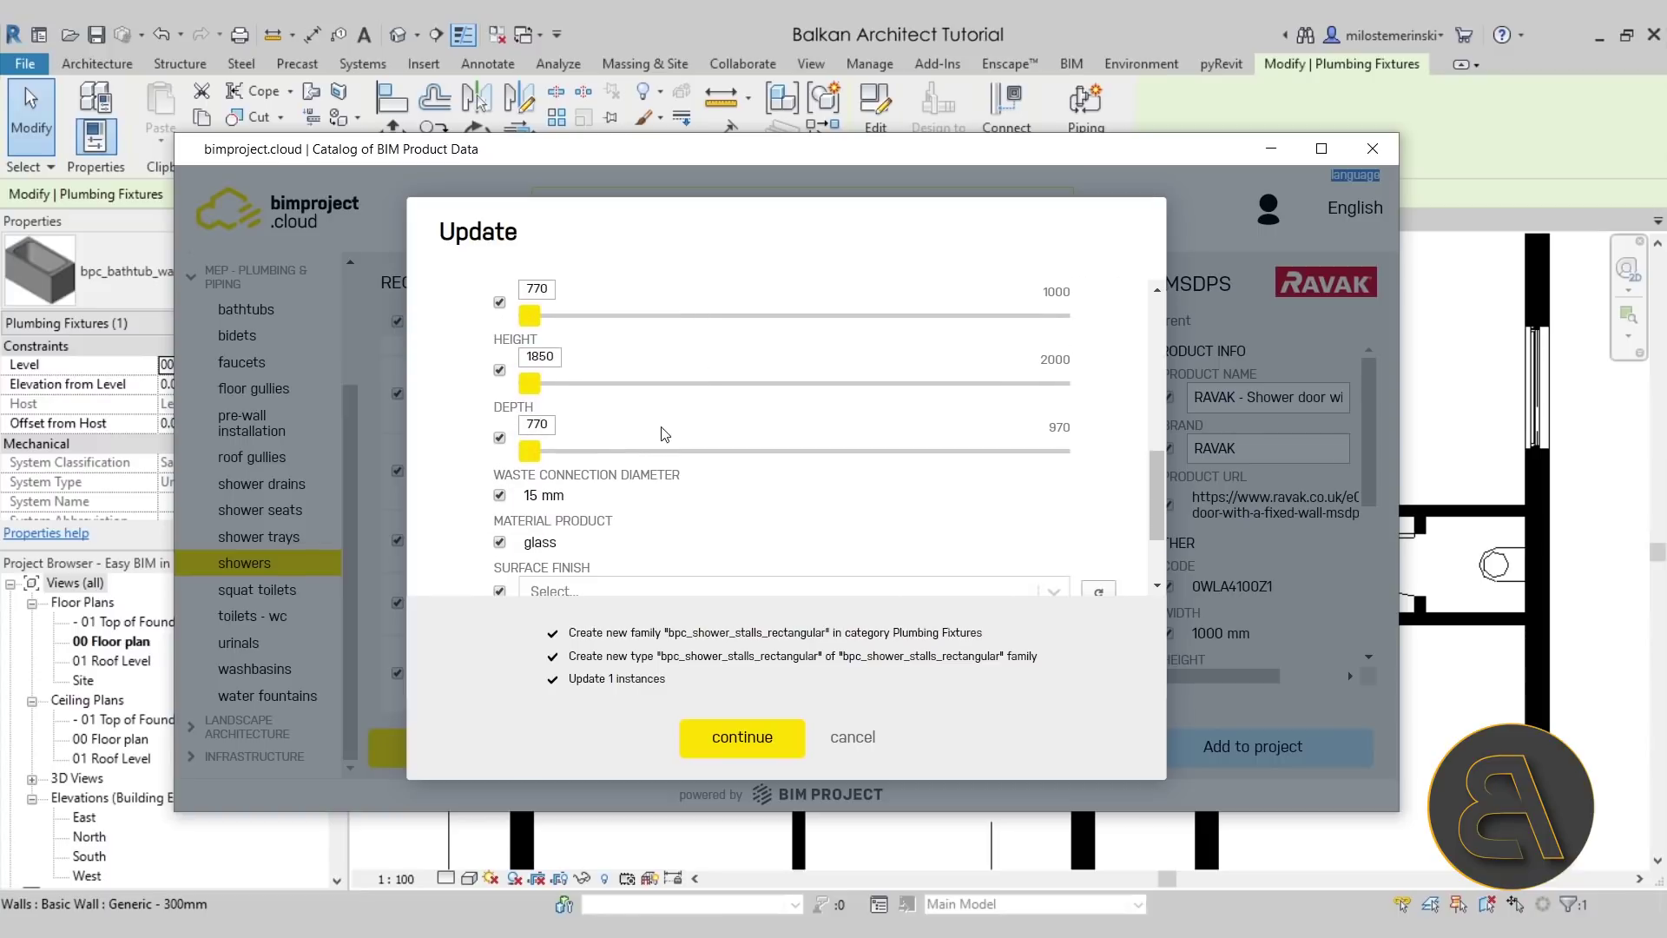
{"action": "scroll", "coordinate": [489, 404], "scroll_direction": "down", "scroll_amount": 1}
{"action": "left_click", "coordinate": [500, 388]}
{"action": "left_click", "coordinate": [500, 434]}
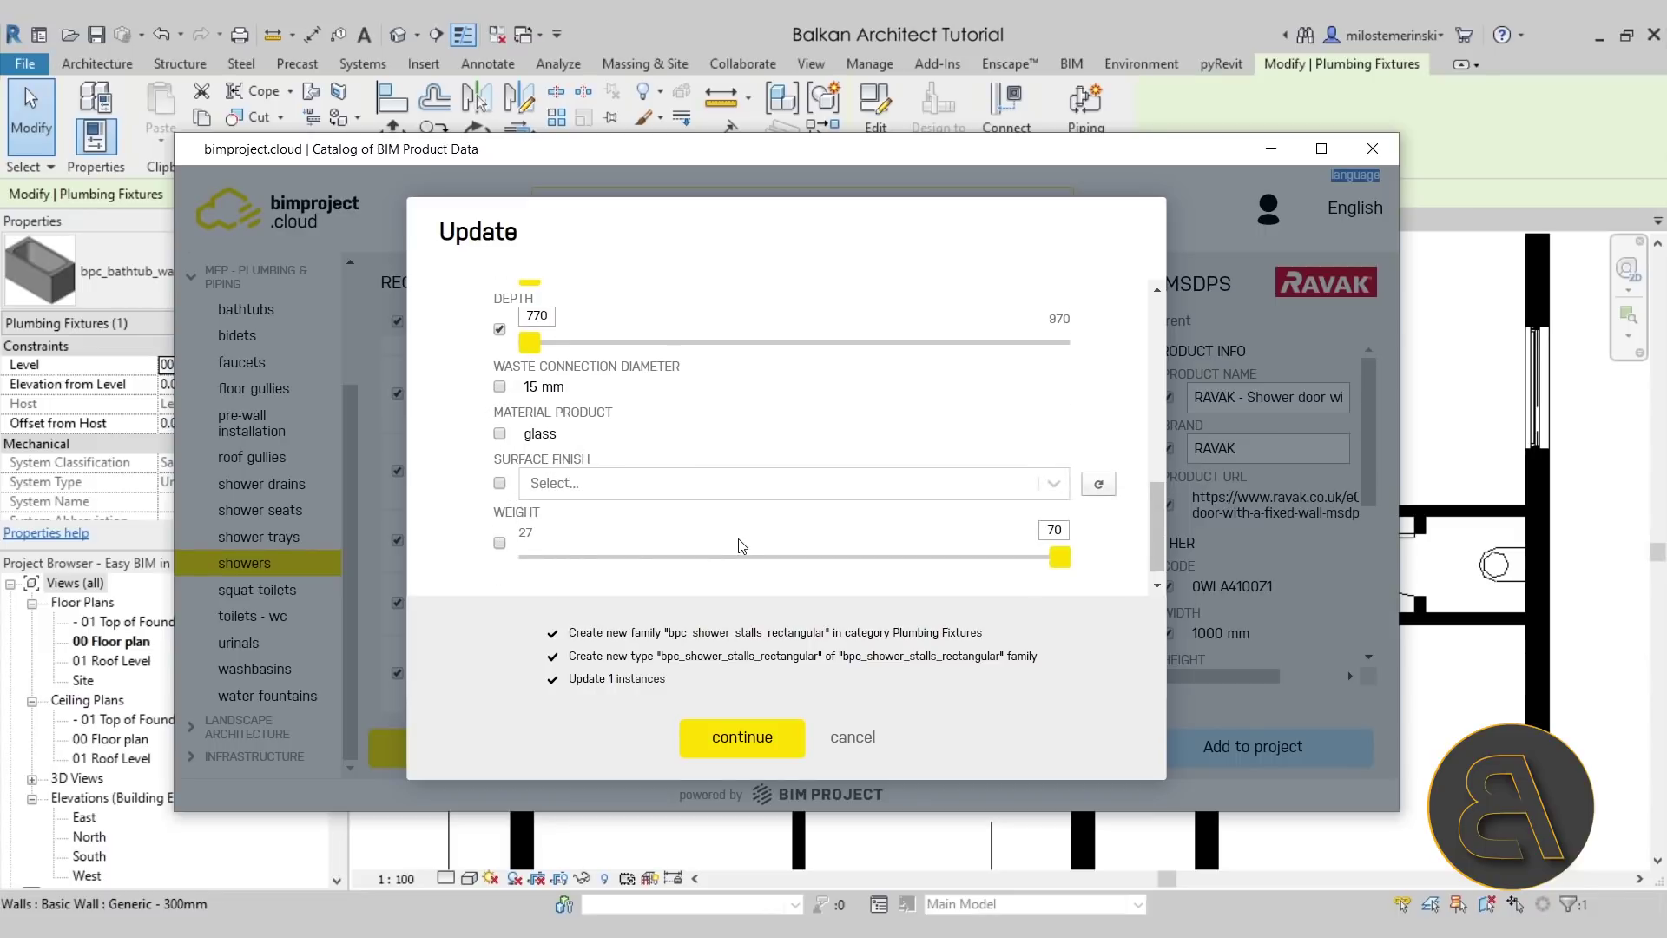
Set the shower's width to 914, height to 1962 and depth to 903, and replace the bathtub with it.
{"action": "scroll", "coordinate": [694, 543], "scroll_direction": "up", "scroll_amount": 4}
{"action": "left_click_drag", "start_coordinate": [533, 416], "coordinate": [786, 425]}
{"action": "left_click_drag", "start_coordinate": [532, 483], "coordinate": [933, 493]}
{"action": "left_click_drag", "start_coordinate": [531, 540], "coordinate": [865, 554]}
{"action": "left_click_drag", "start_coordinate": [790, 405], "coordinate": [854, 409]}
{"action": "left_click_drag", "start_coordinate": [859, 538], "coordinate": [882, 543]}
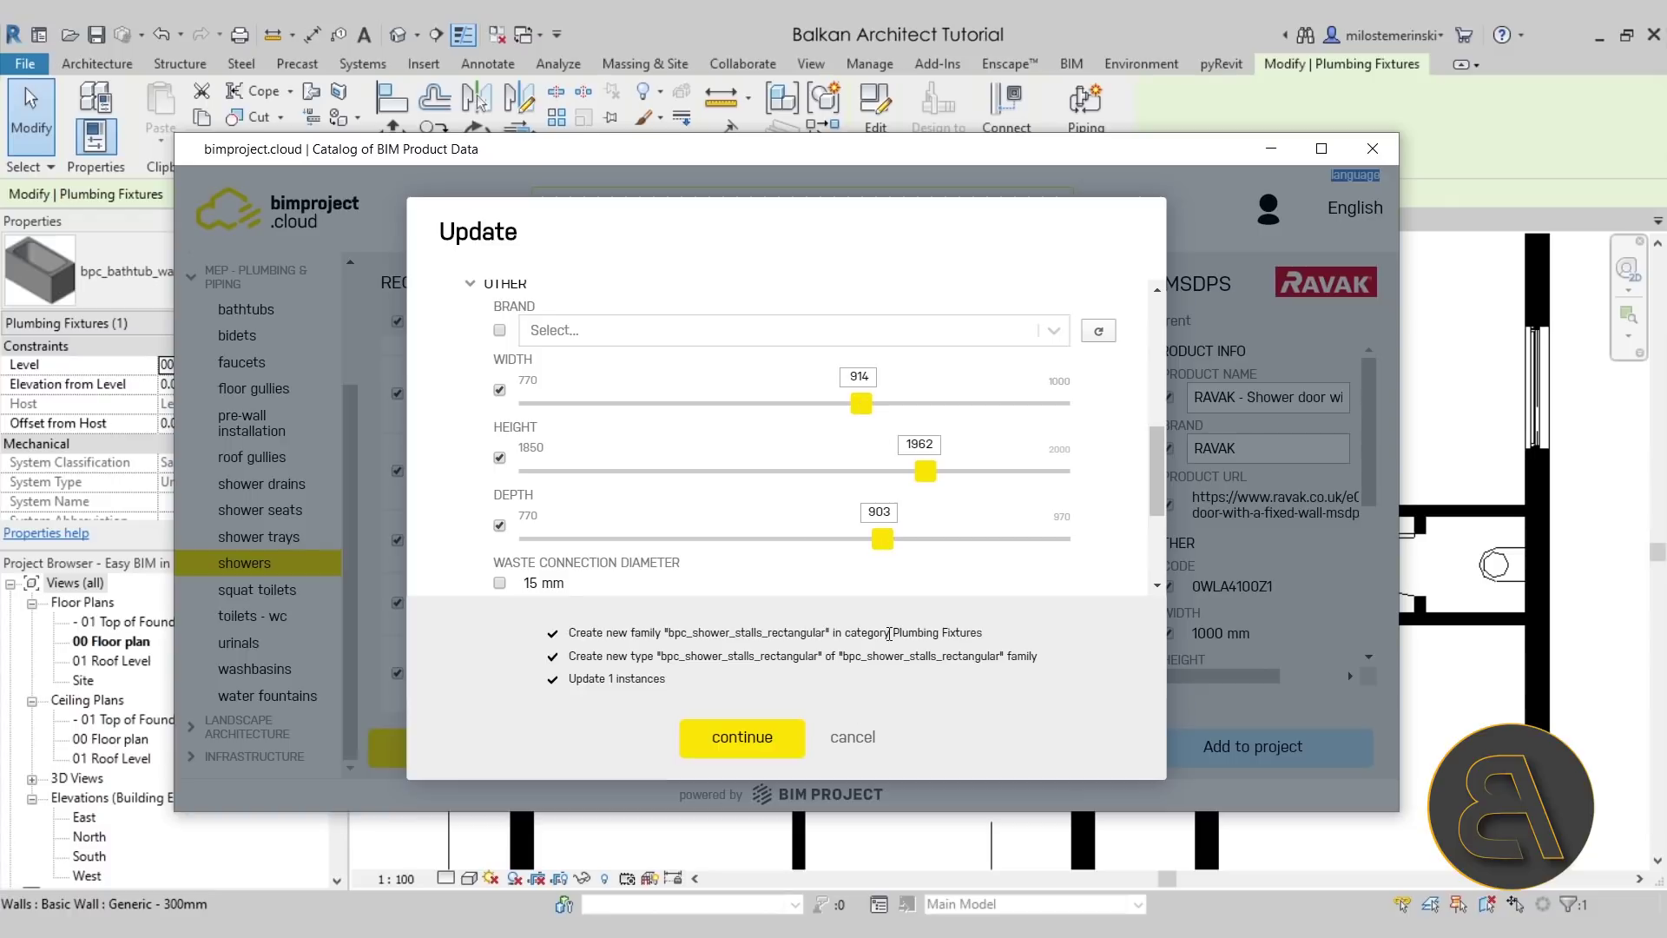
{"action": "left_click", "coordinate": [764, 752]}
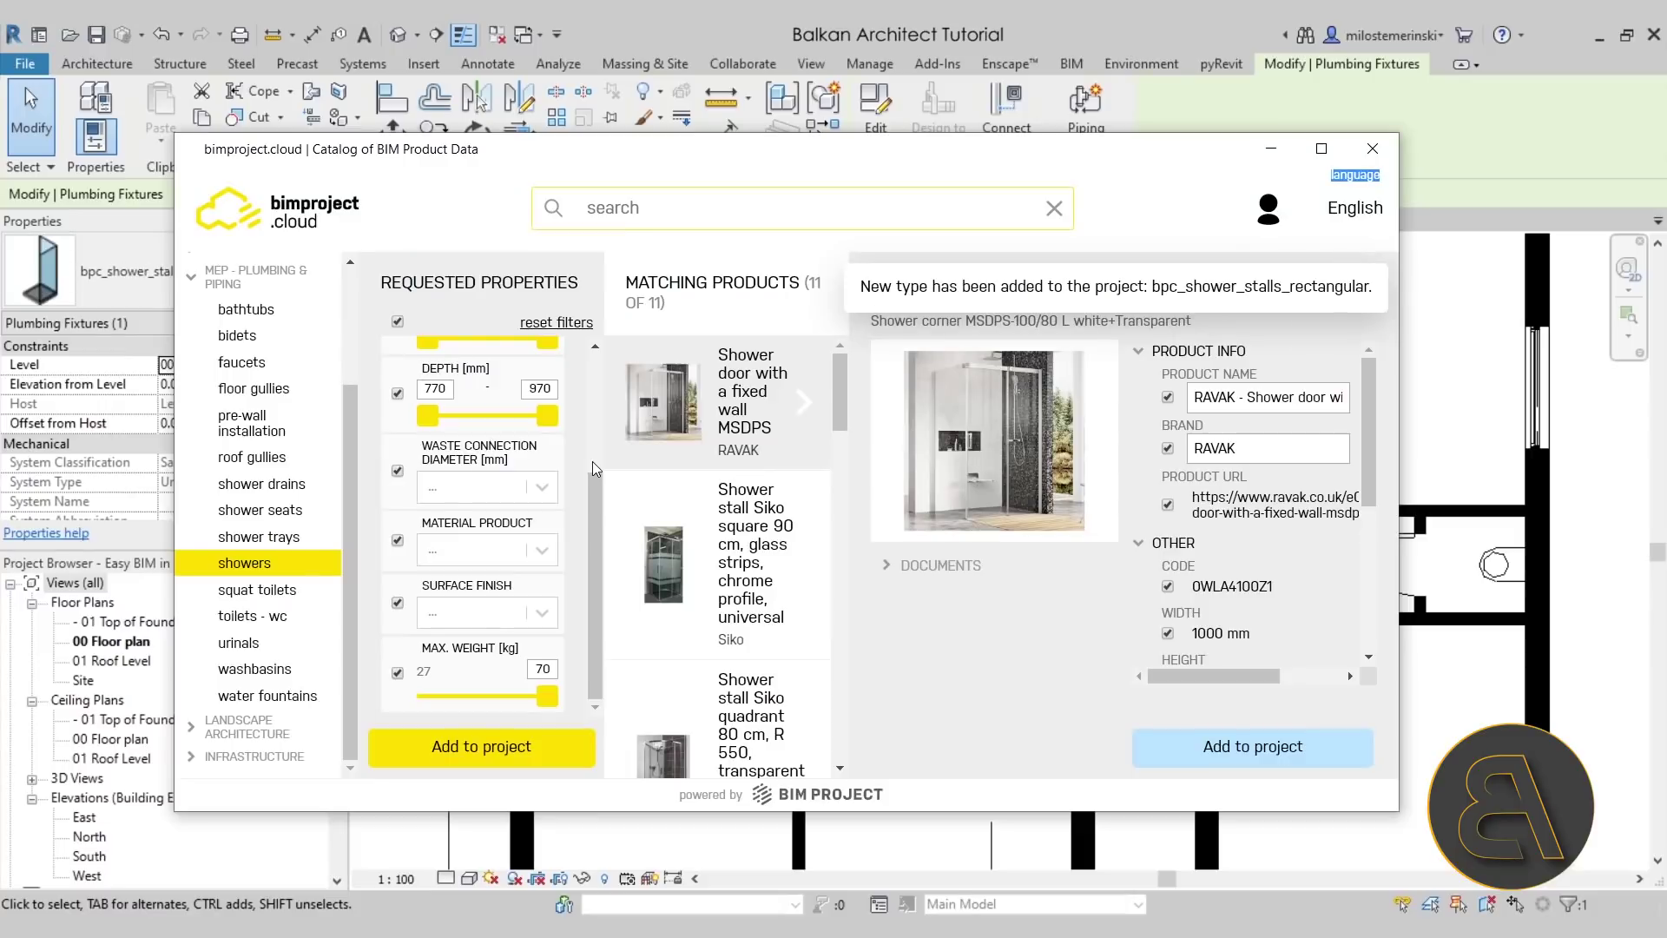
Clear the catalog window out of the way and move the shower stall off the walls into the bathroom, above the toilet.
{"action": "left_click_drag", "start_coordinate": [704, 156], "coordinate": [686, 747]}
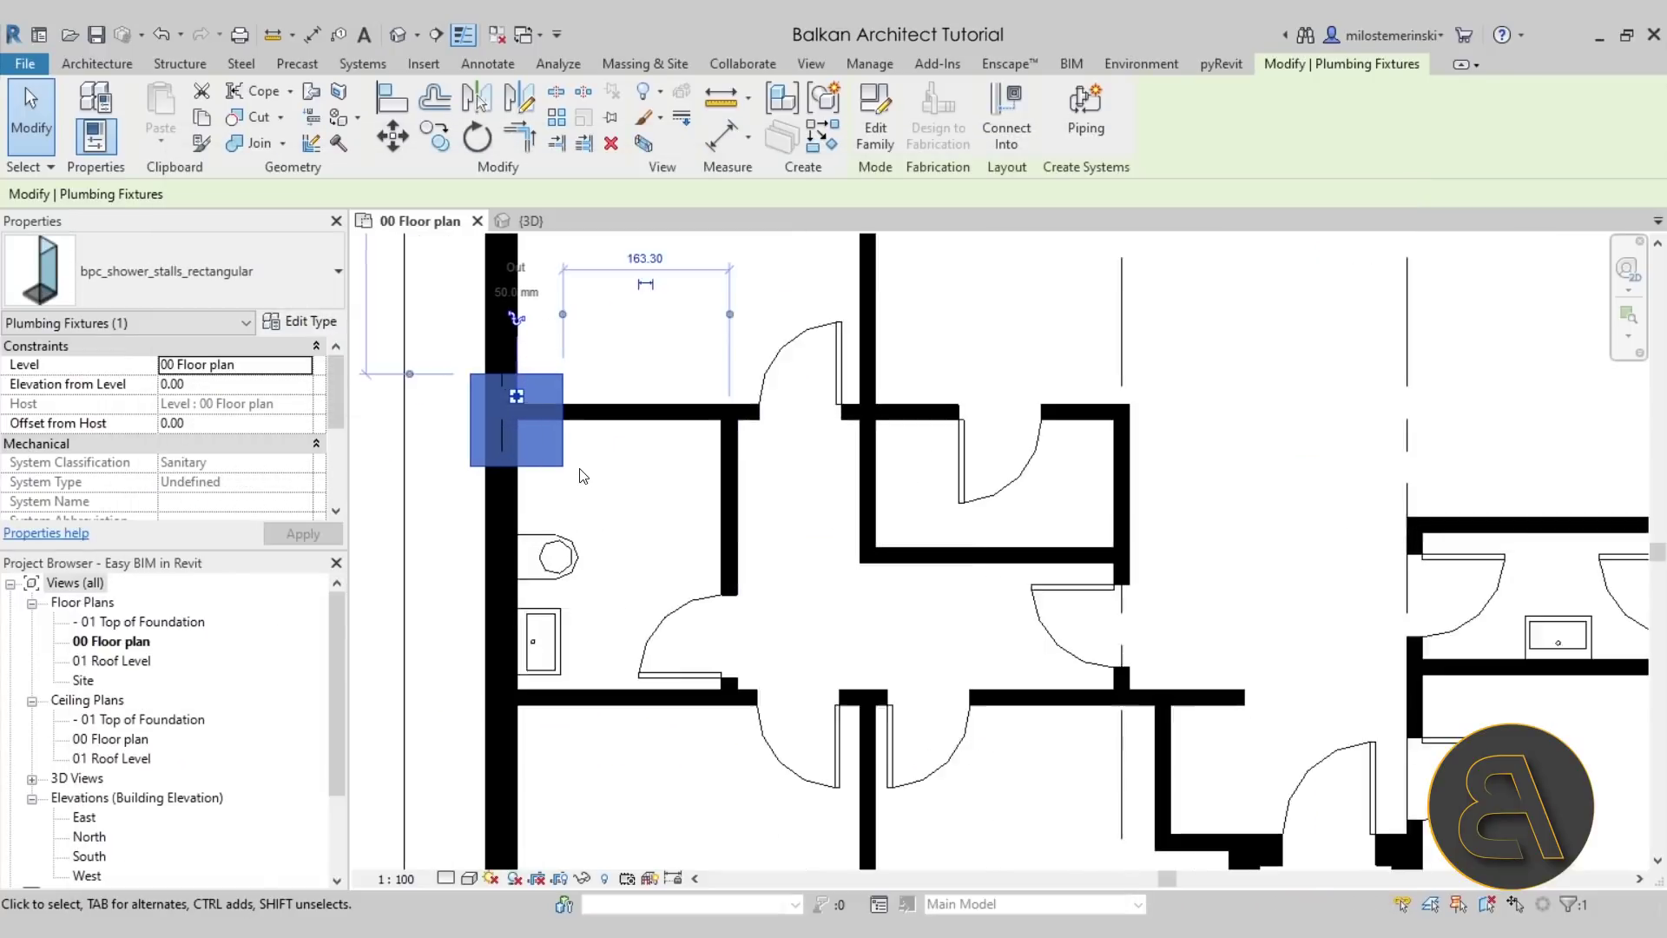
{"action": "scroll", "coordinate": [582, 476], "scroll_direction": "up", "scroll_amount": 2}
{"action": "left_click_drag", "start_coordinate": [538, 434], "coordinate": [613, 516]}
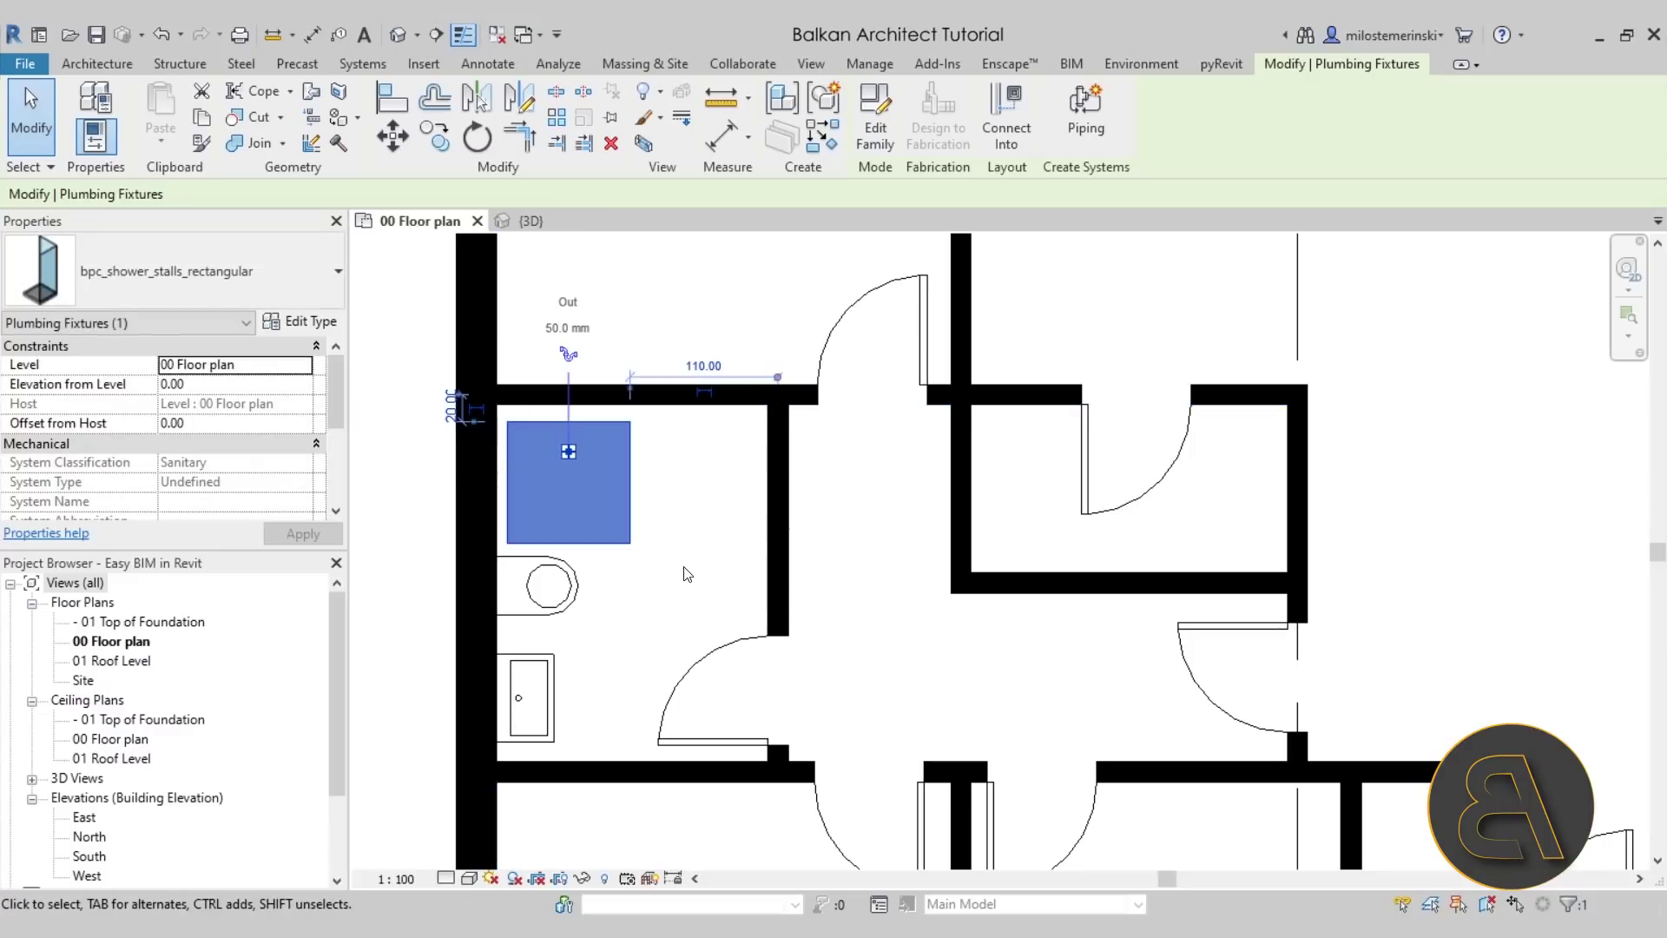
Set the floor plan's detail level to Fine and keep the shower stall selected.
{"action": "left_click", "coordinate": [447, 878]}
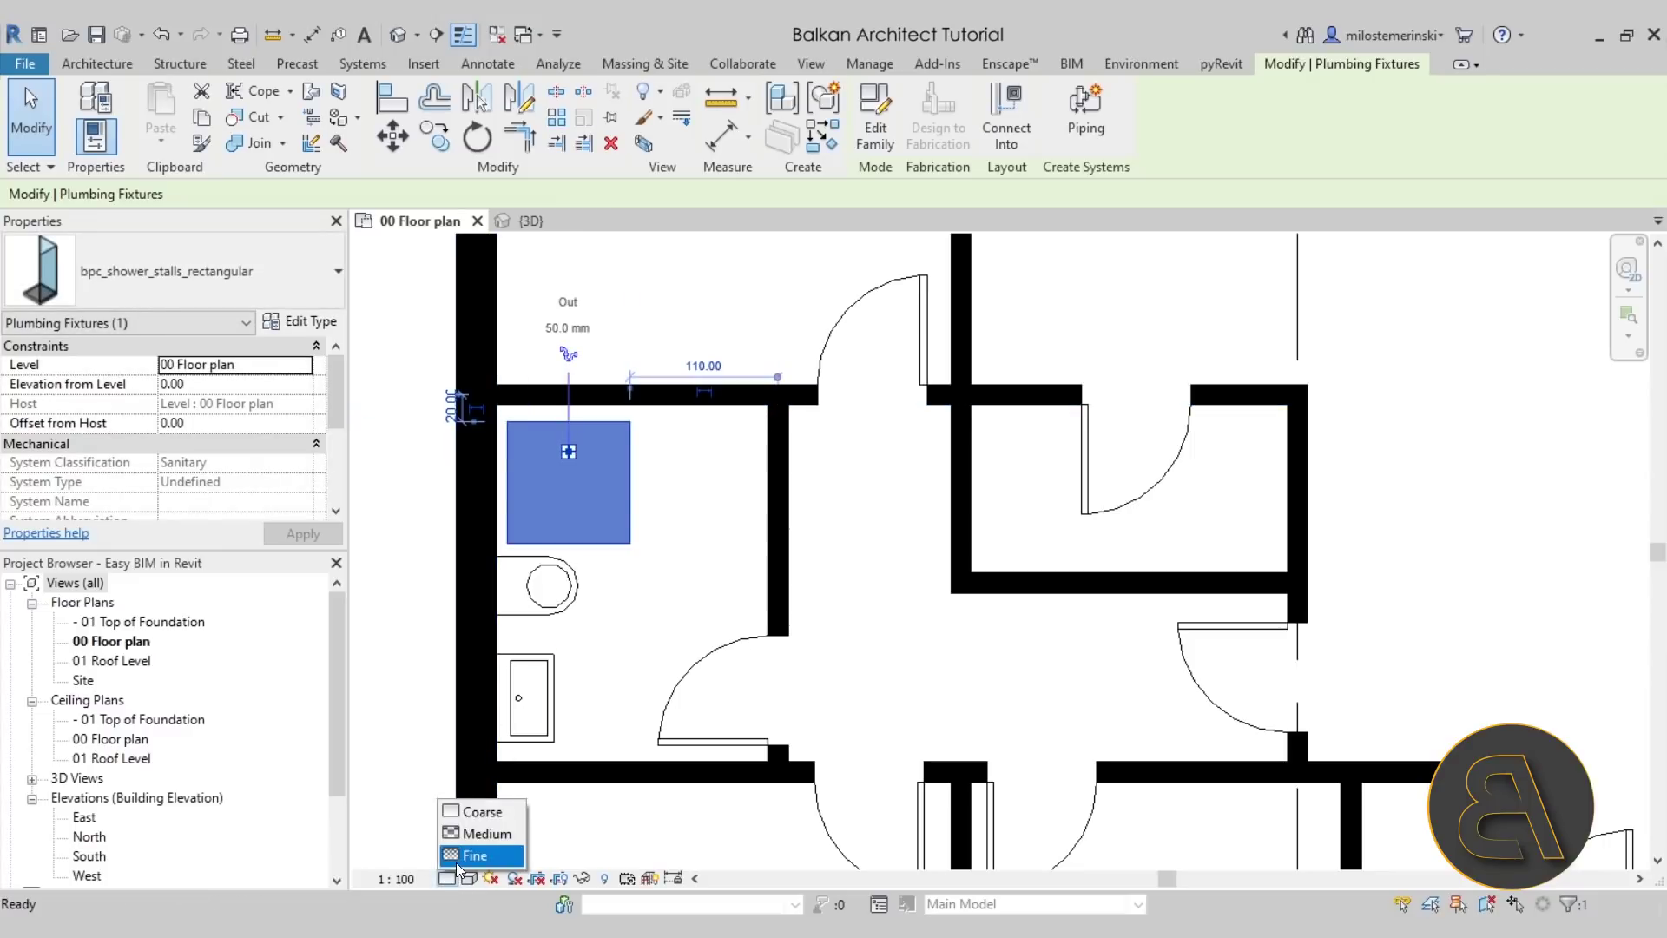
{"action": "left_click", "coordinate": [460, 858]}
{"action": "left_click", "coordinate": [569, 456]}
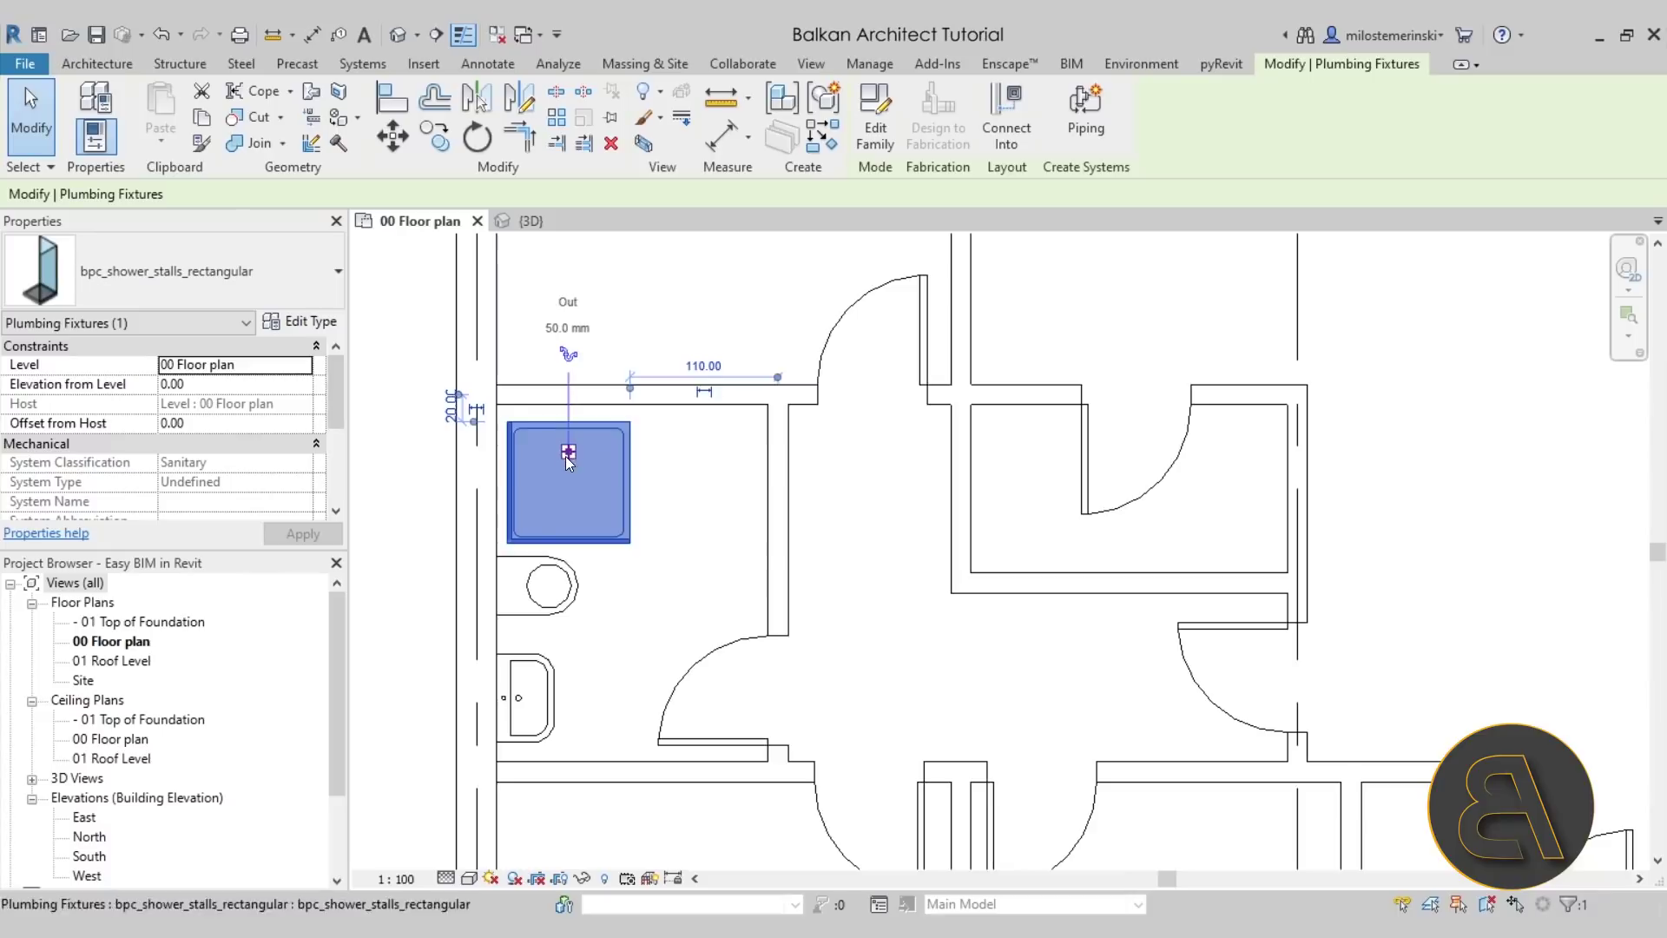
Rotate the shower stall by 90 degrees about its centre.
{"action": "scroll", "coordinate": [566, 456], "scroll_direction": "up", "scroll_amount": 2}
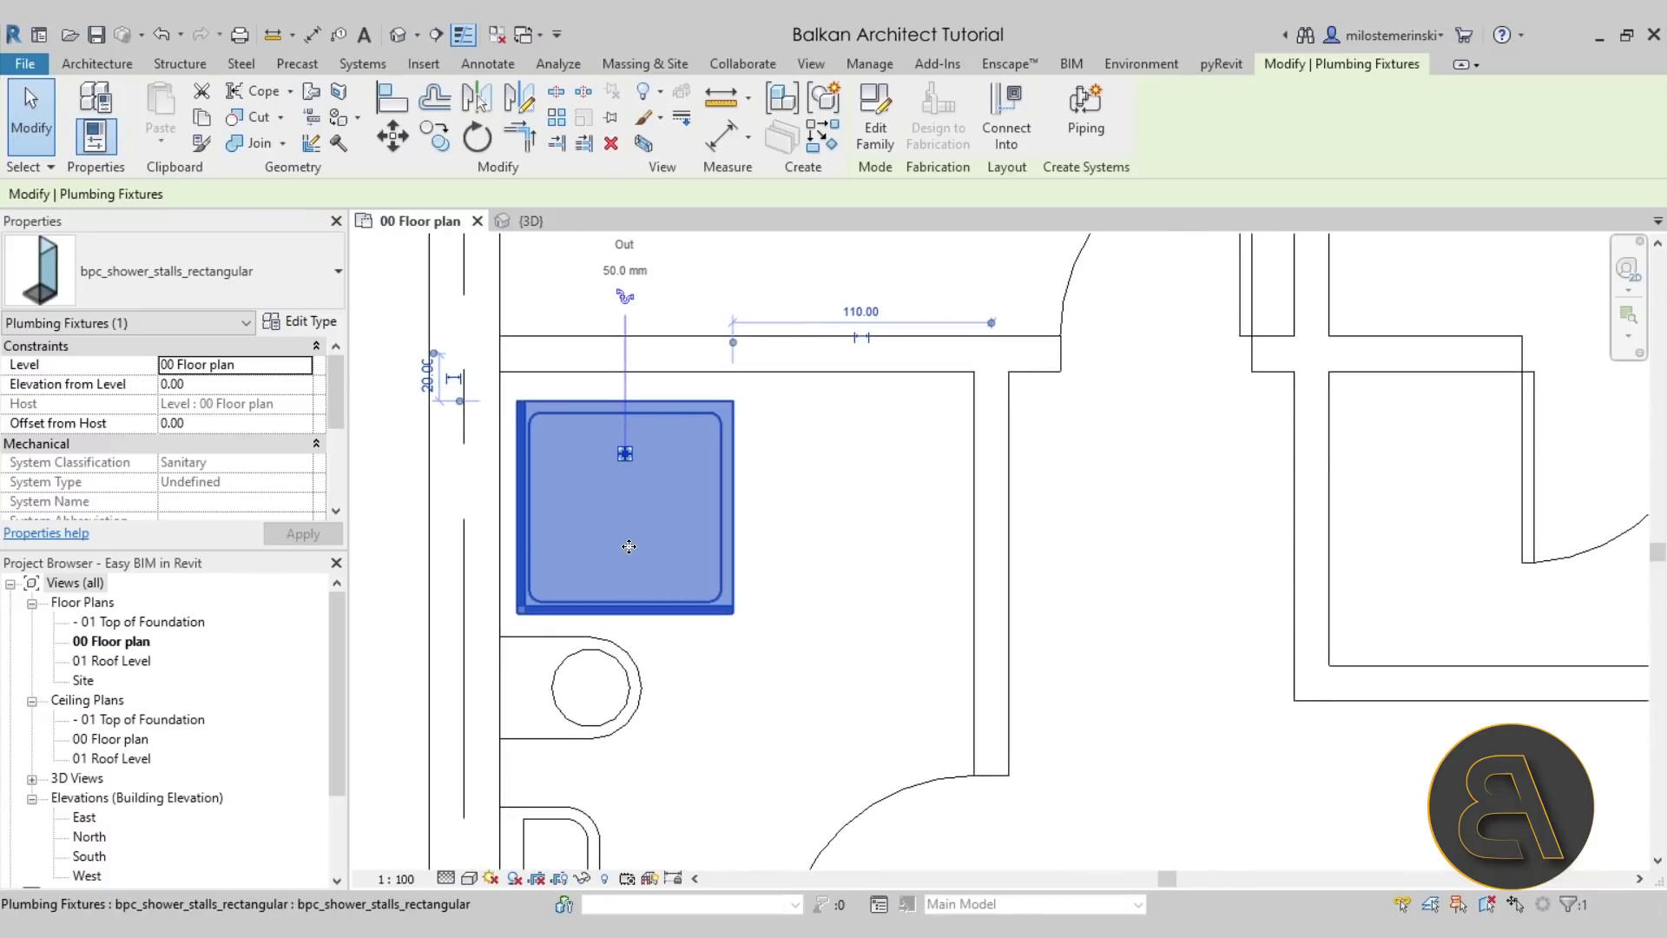
{"action": "left_click", "coordinate": [479, 141]}
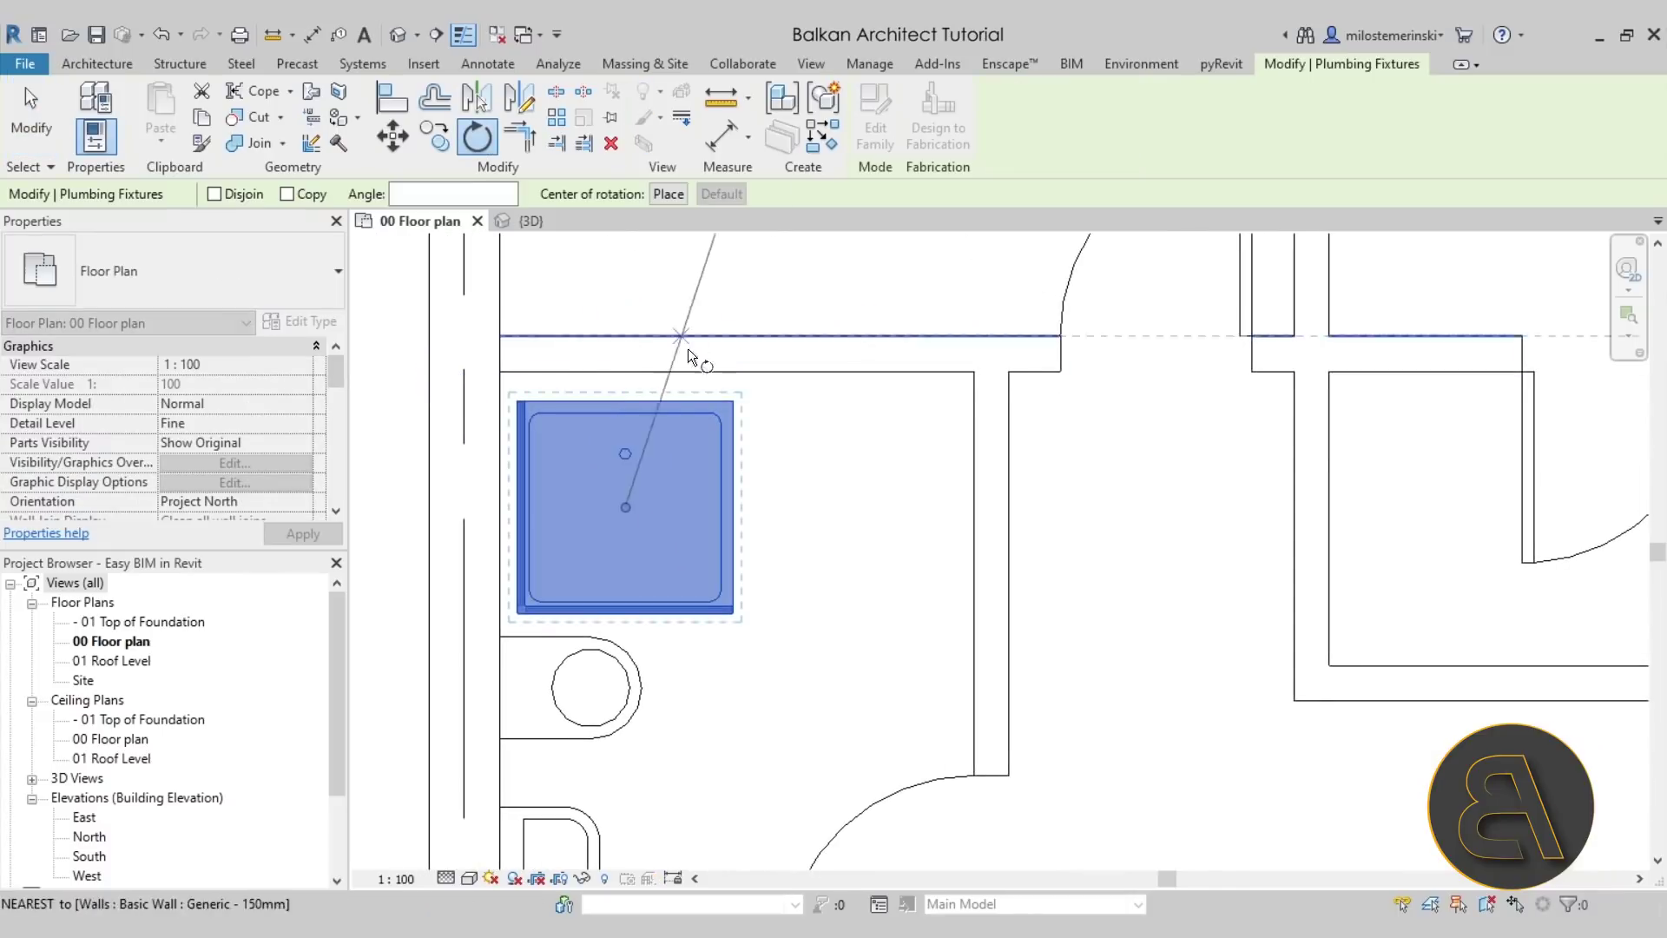
{"action": "left_click", "coordinate": [473, 194]}
{"action": "type", "text": "90"}
{"action": "key", "text": "Return"}
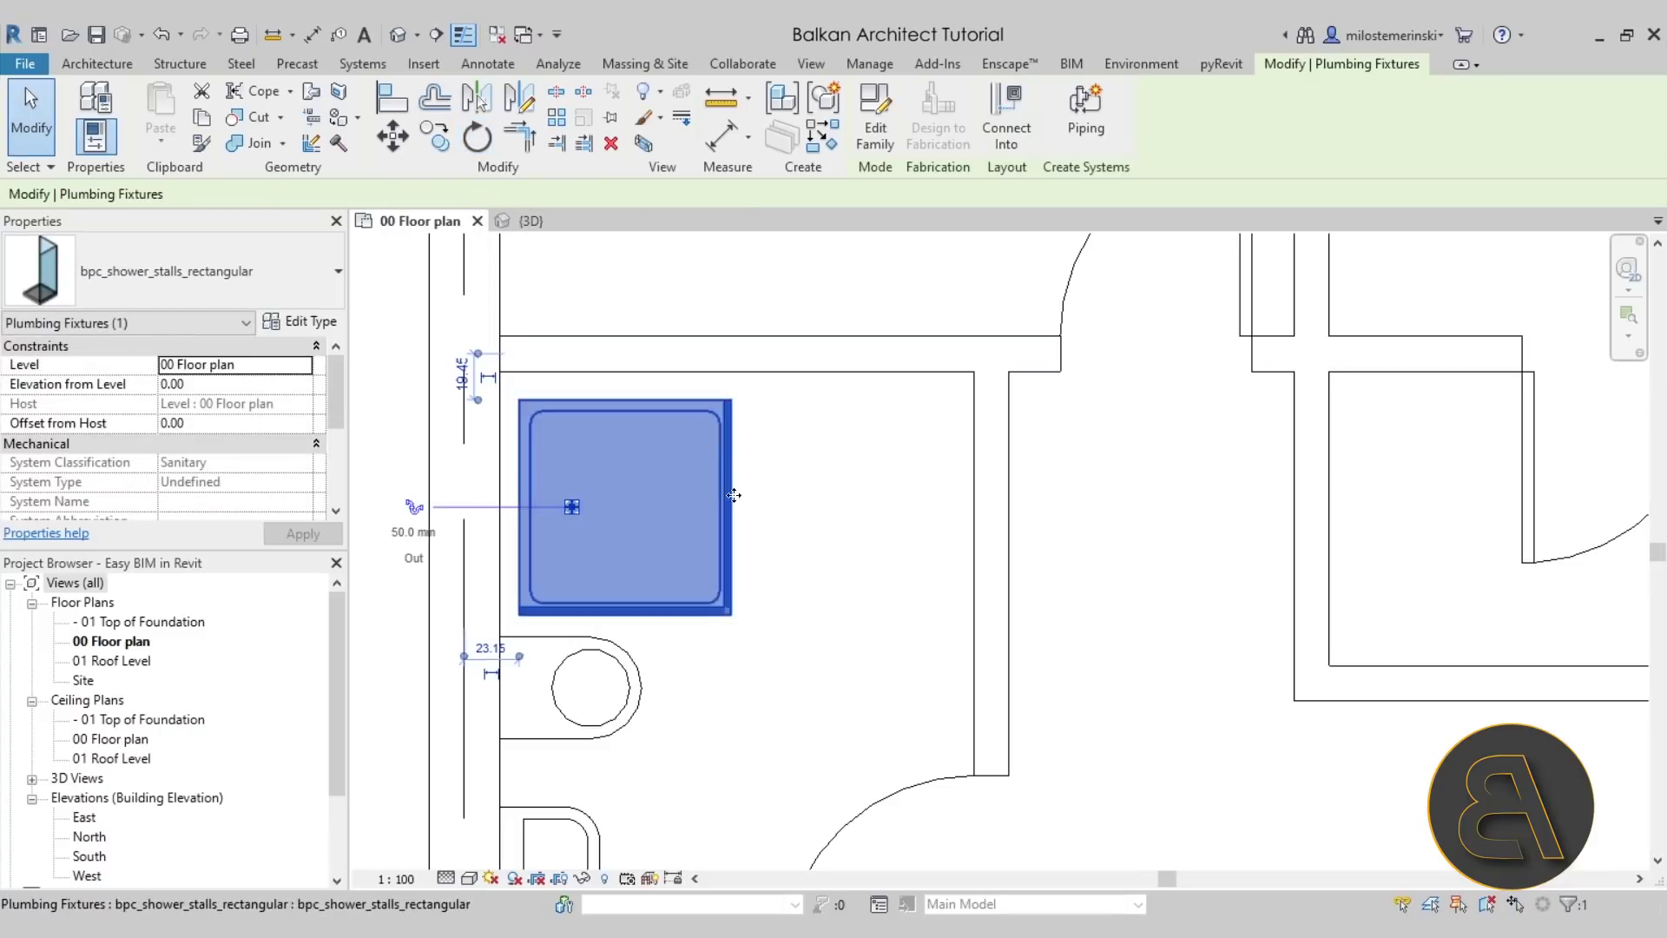
{"action": "key", "text": "Escape"}
Move the shower stall into the bathroom's upper corner, flush against the exterior wall and the adjoining interior wall.
{"action": "scroll", "coordinate": [550, 428], "scroll_direction": "up", "scroll_amount": 1}
{"action": "left_click_drag", "start_coordinate": [551, 428], "coordinate": [604, 432]}
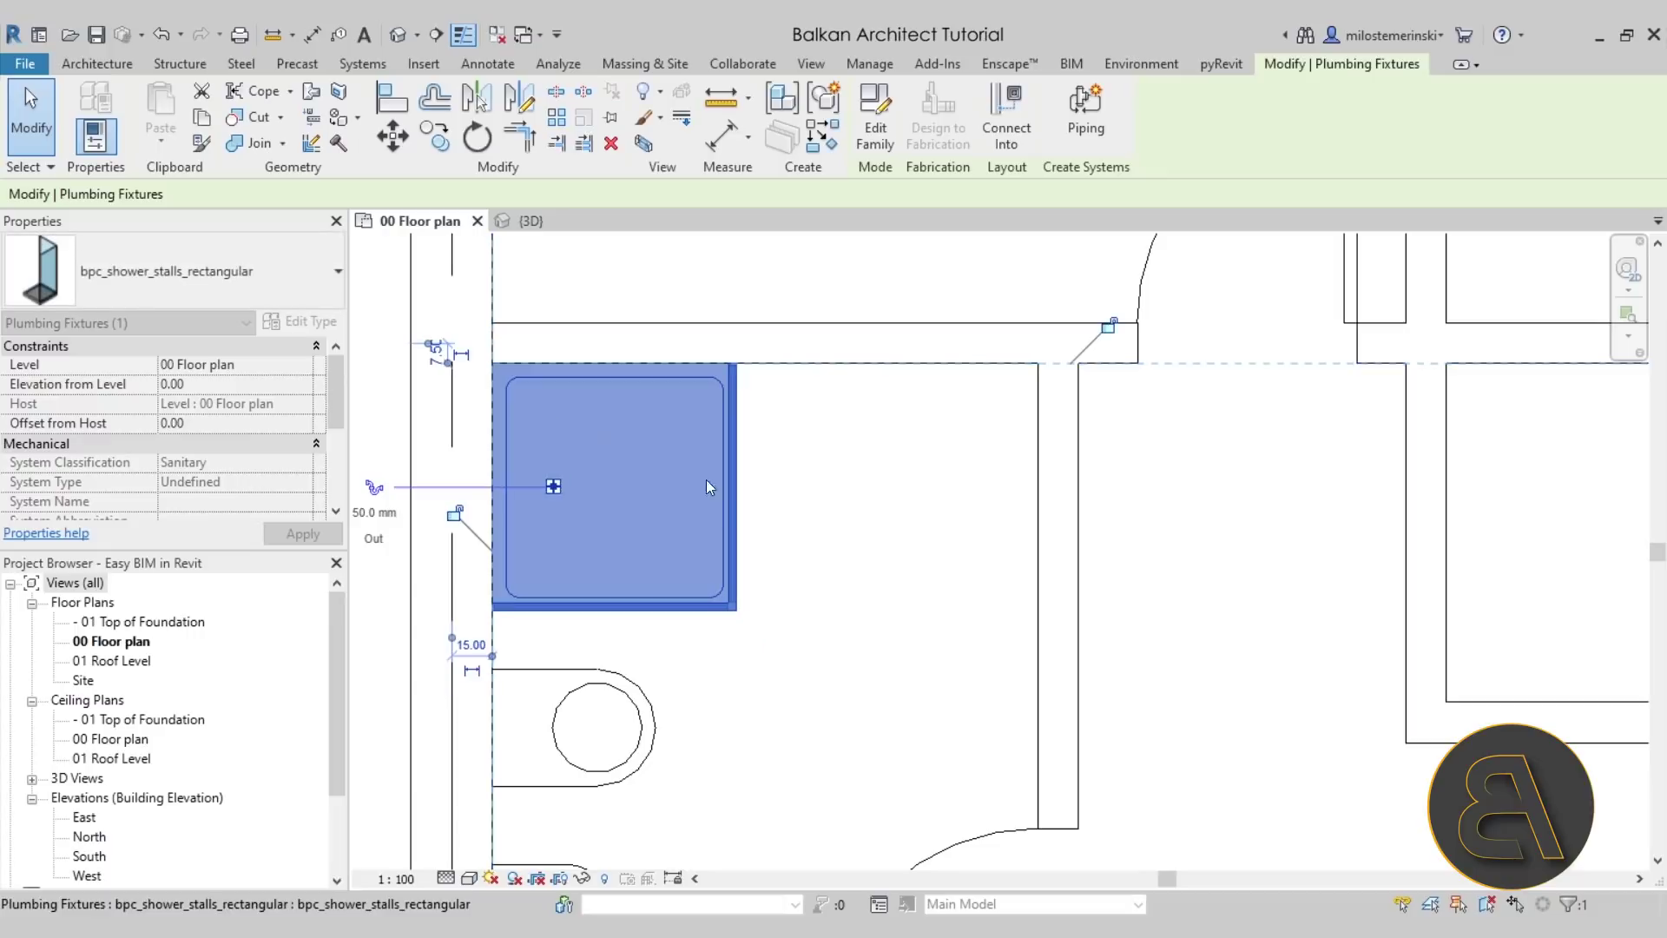
{"action": "left_click", "coordinate": [842, 551]}
{"action": "scroll", "coordinate": [717, 371], "scroll_direction": "down", "scroll_amount": 3}
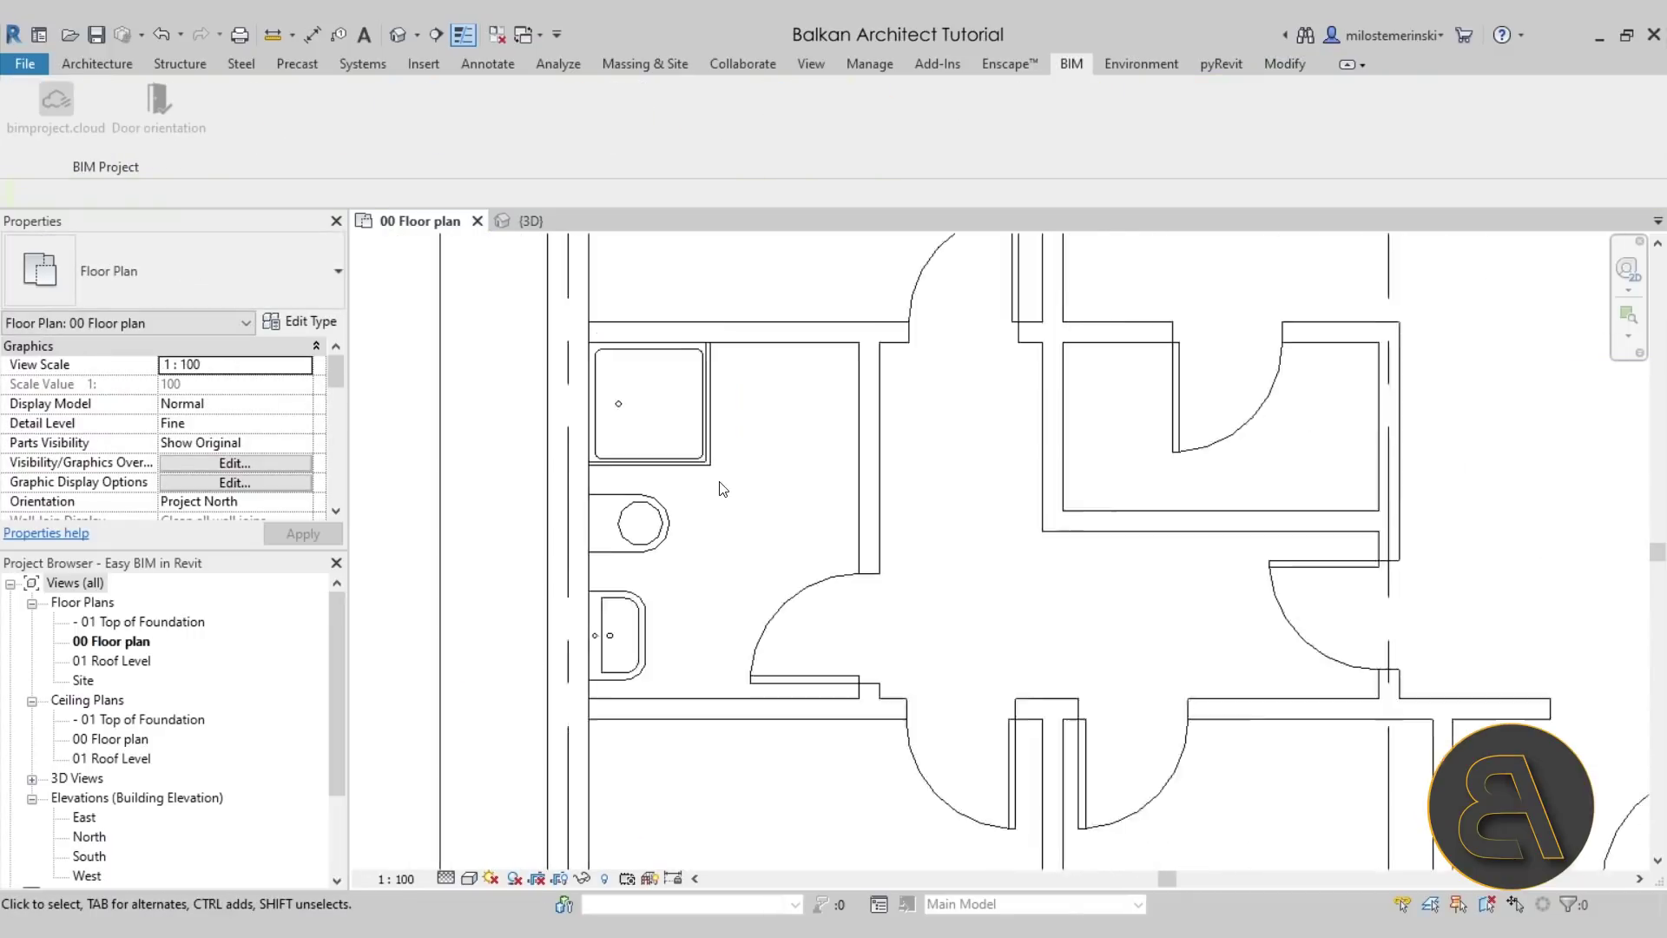
{"action": "scroll", "coordinate": [725, 488], "scroll_direction": "down", "scroll_amount": 1}
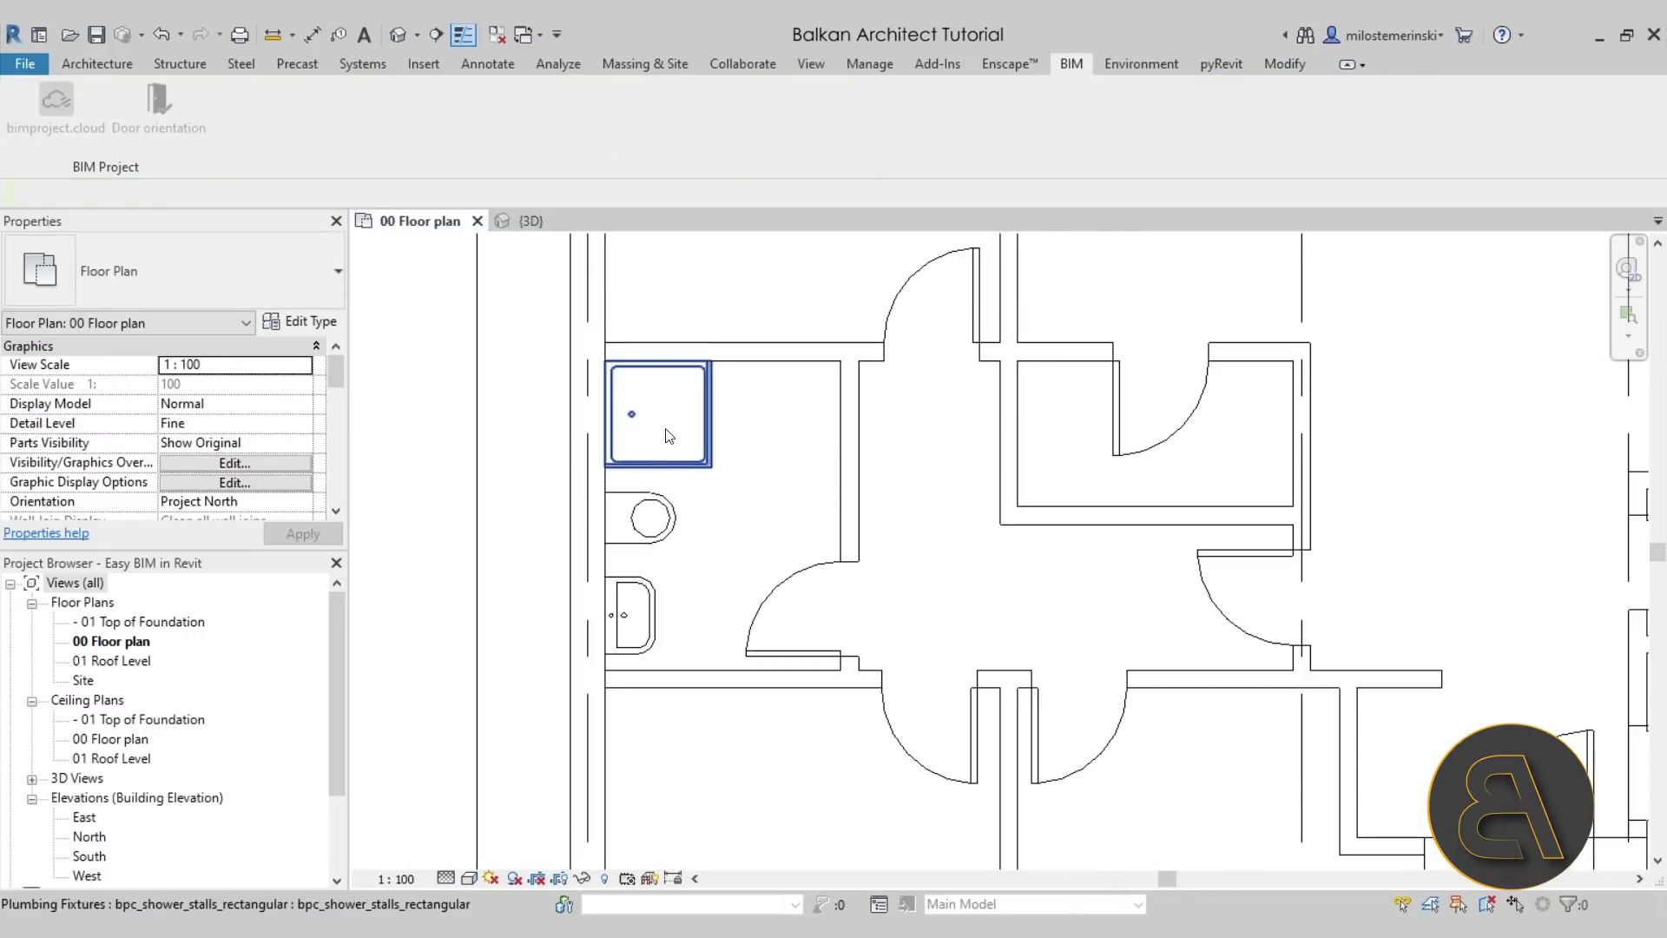
{"action": "scroll", "coordinate": [668, 450], "scroll_direction": "down", "scroll_amount": 1}
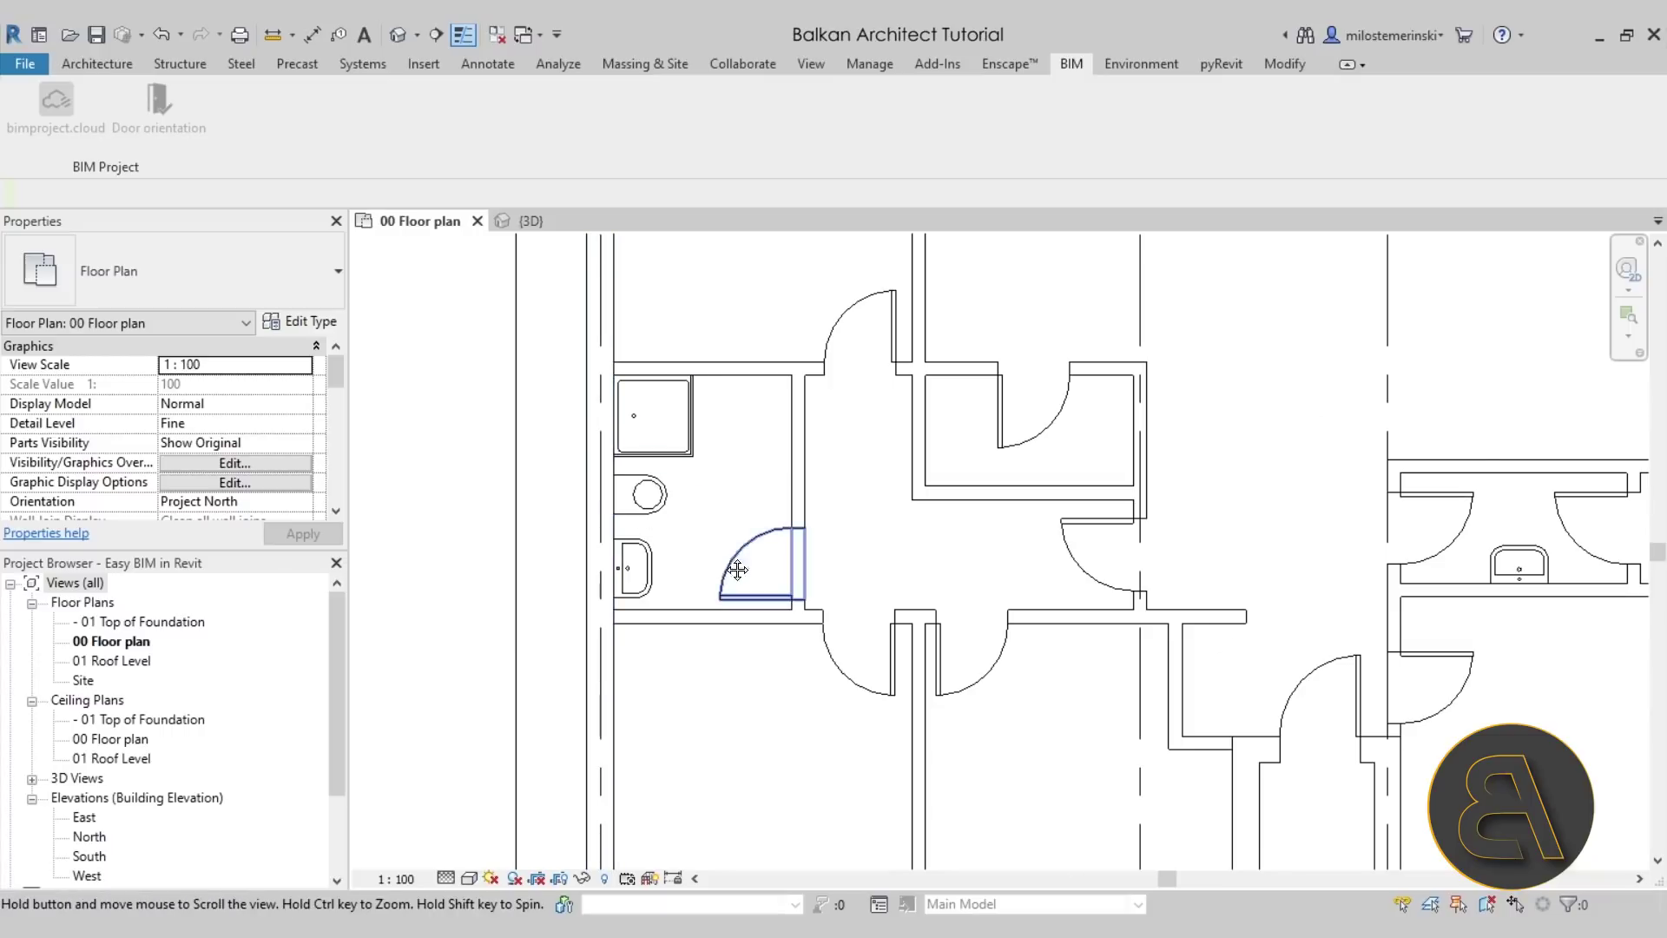
{"action": "middle_click_drag", "start_coordinate": [727, 562], "coordinate": [642, 522]}
{"action": "scroll", "coordinate": [669, 477], "scroll_direction": "down", "scroll_amount": 1}
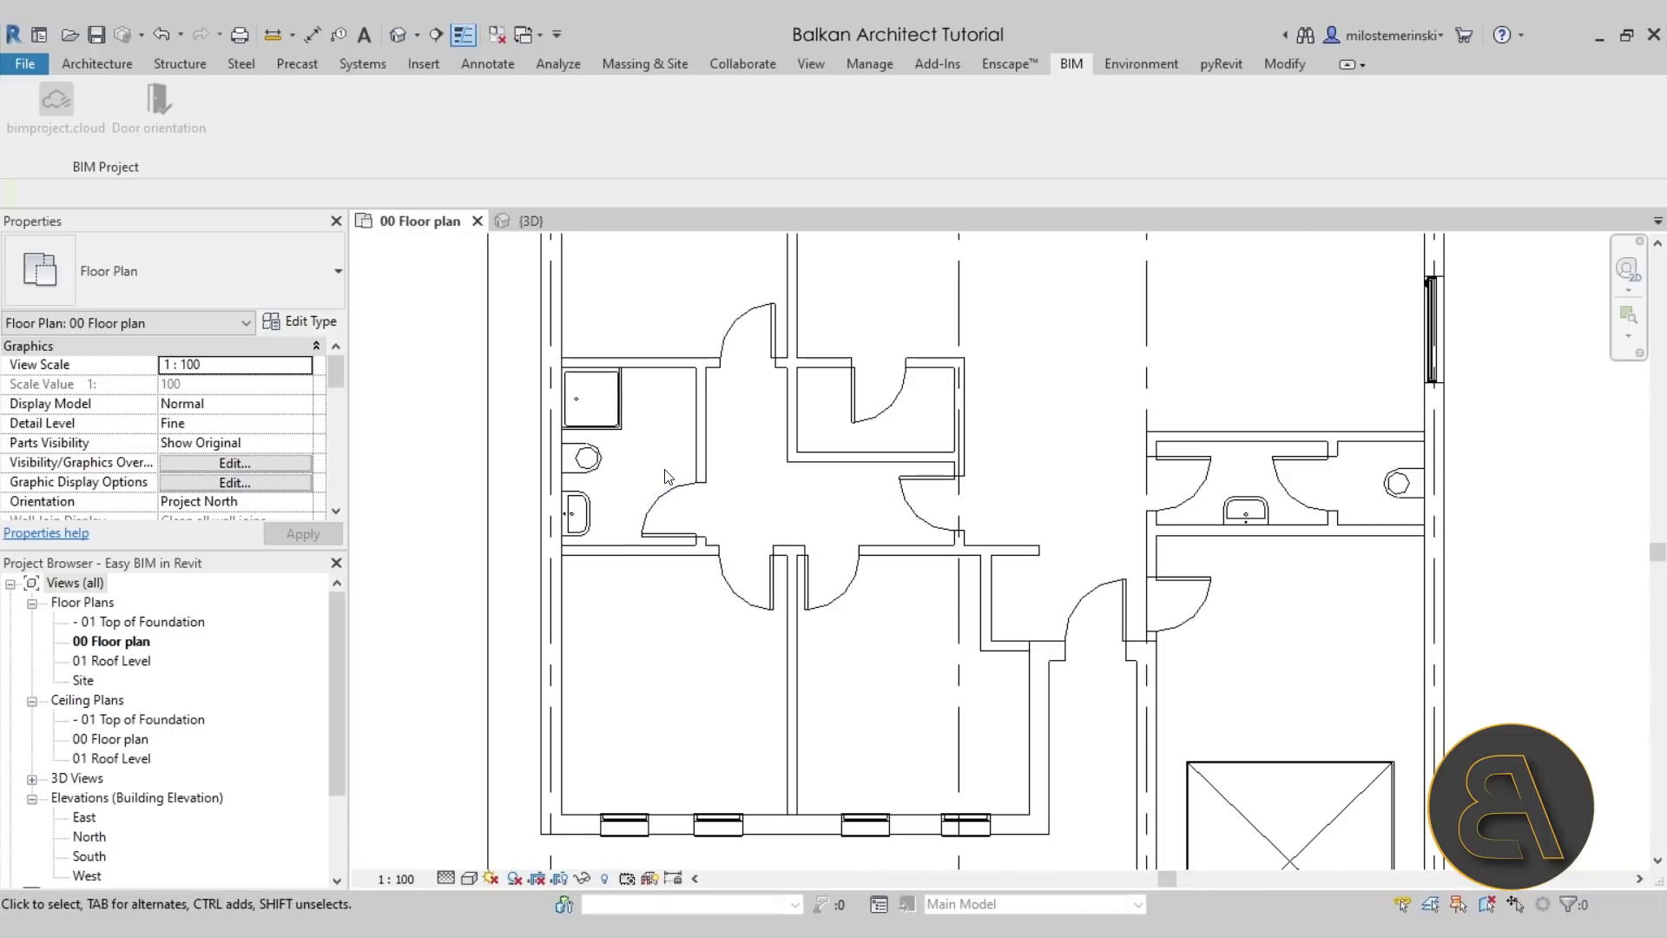
{"action": "scroll", "coordinate": [665, 476], "scroll_direction": "down", "scroll_amount": 1}
{"action": "middle_click_drag", "start_coordinate": [653, 767], "coordinate": [640, 691]}
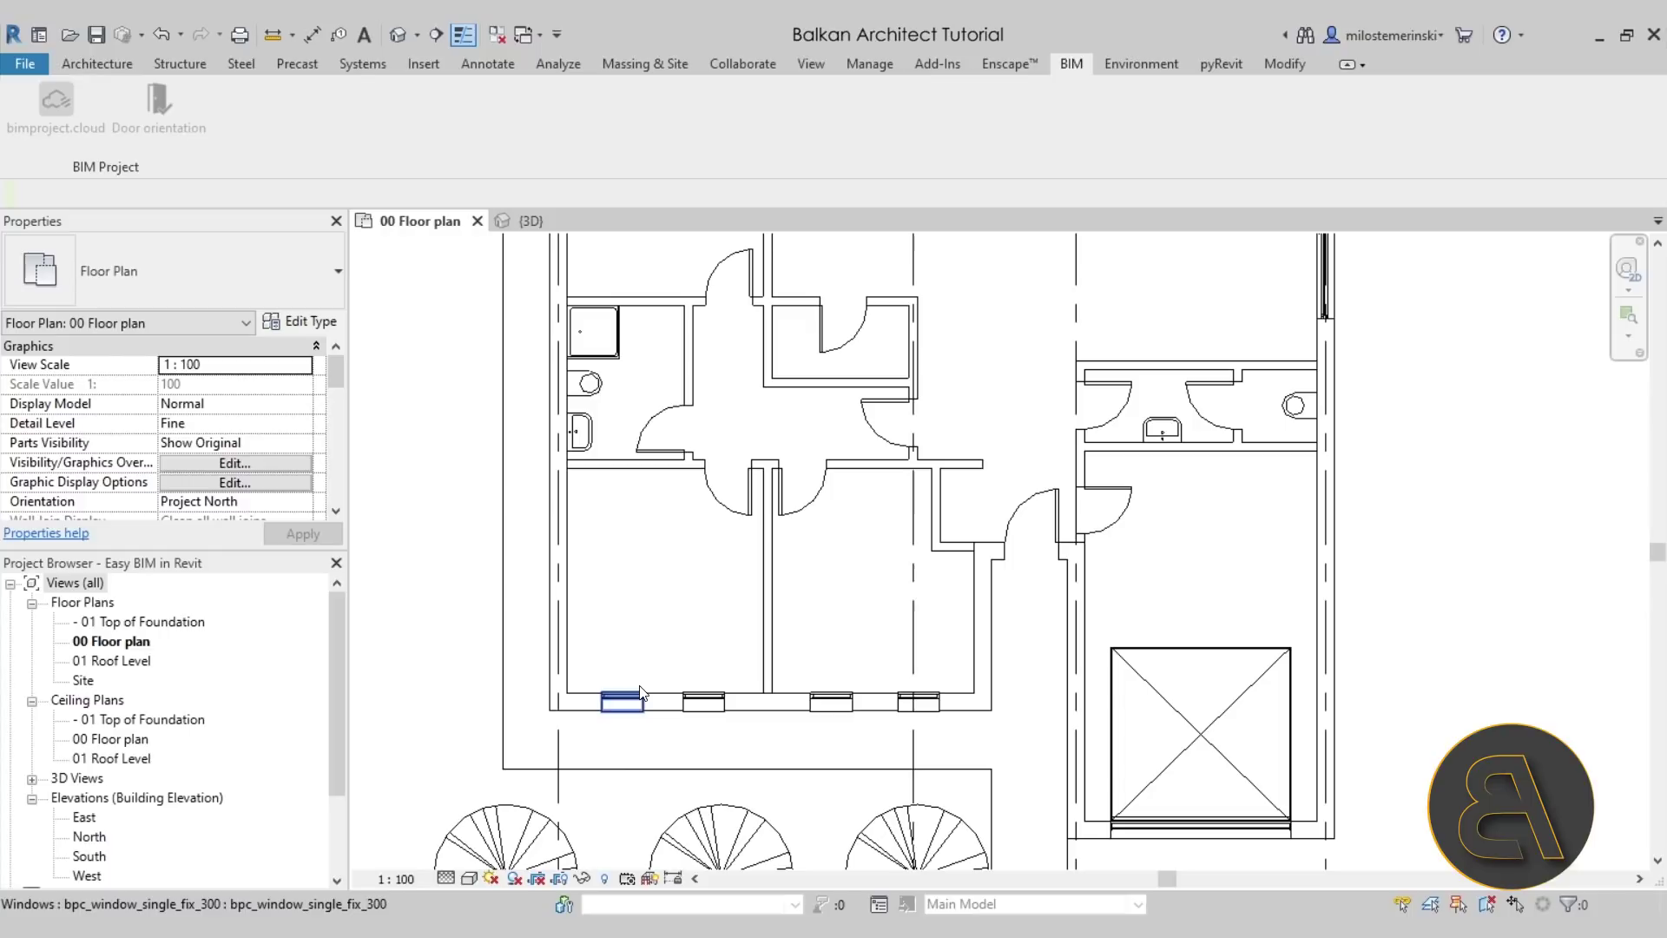
{"action": "left_click", "coordinate": [640, 692]}
{"action": "scroll", "coordinate": [657, 691], "scroll_direction": "up", "scroll_amount": 2}
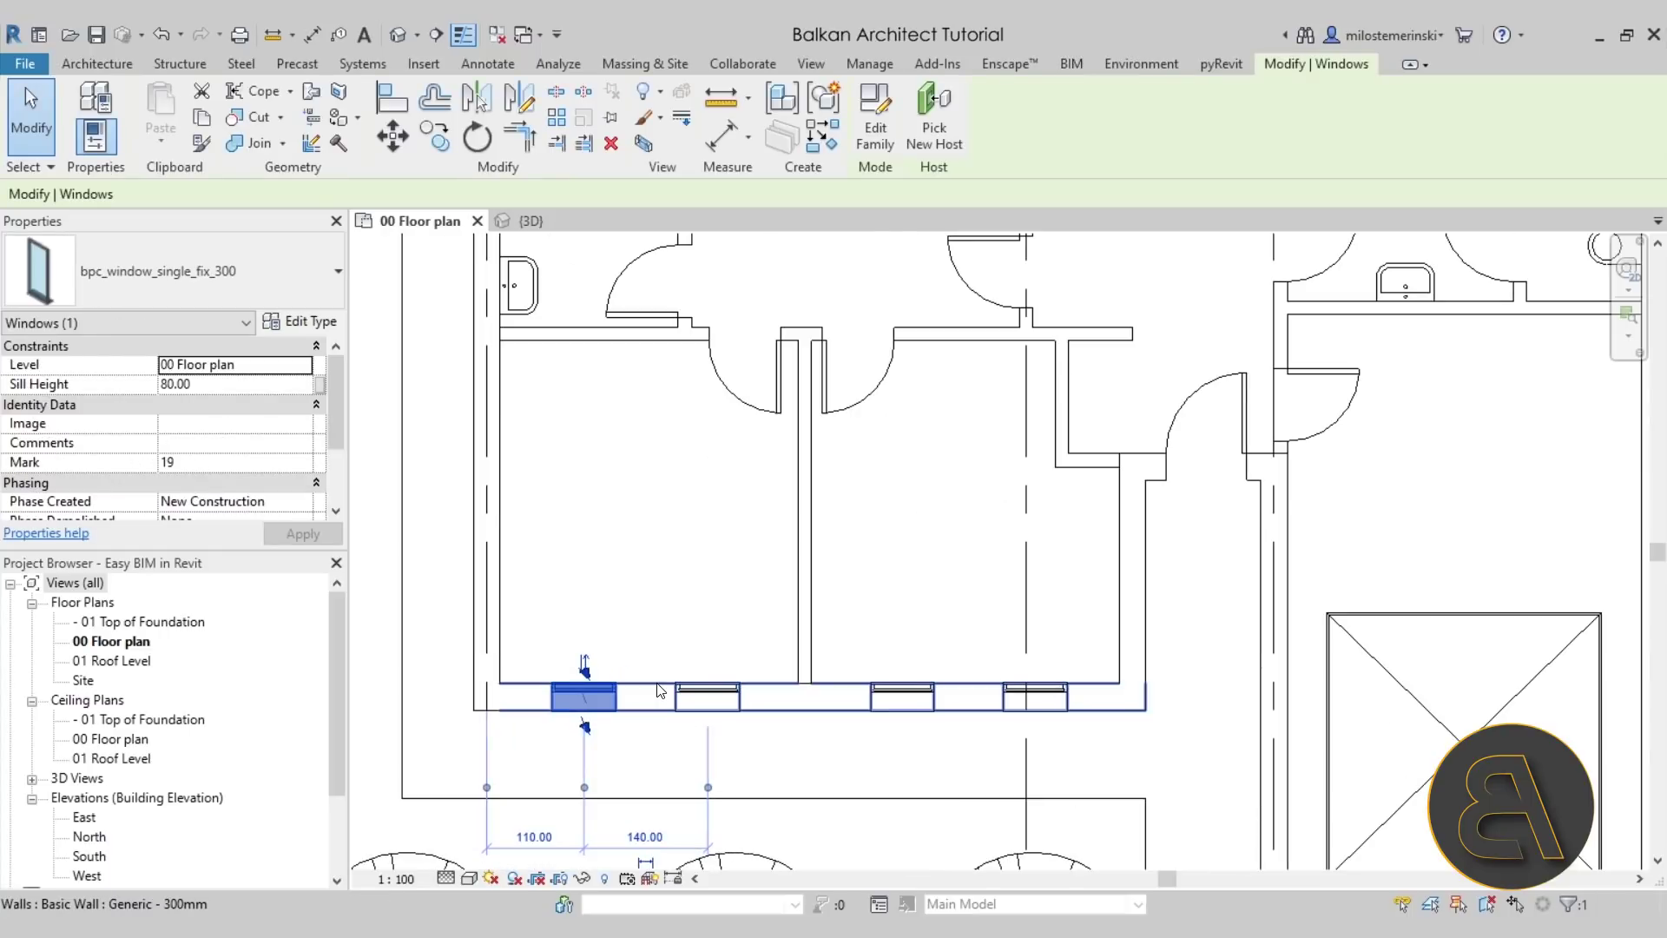
{"action": "scroll", "coordinate": [646, 599], "scroll_direction": "down", "scroll_amount": 1}
{"action": "scroll", "coordinate": [646, 599], "scroll_direction": "down", "scroll_amount": 2}
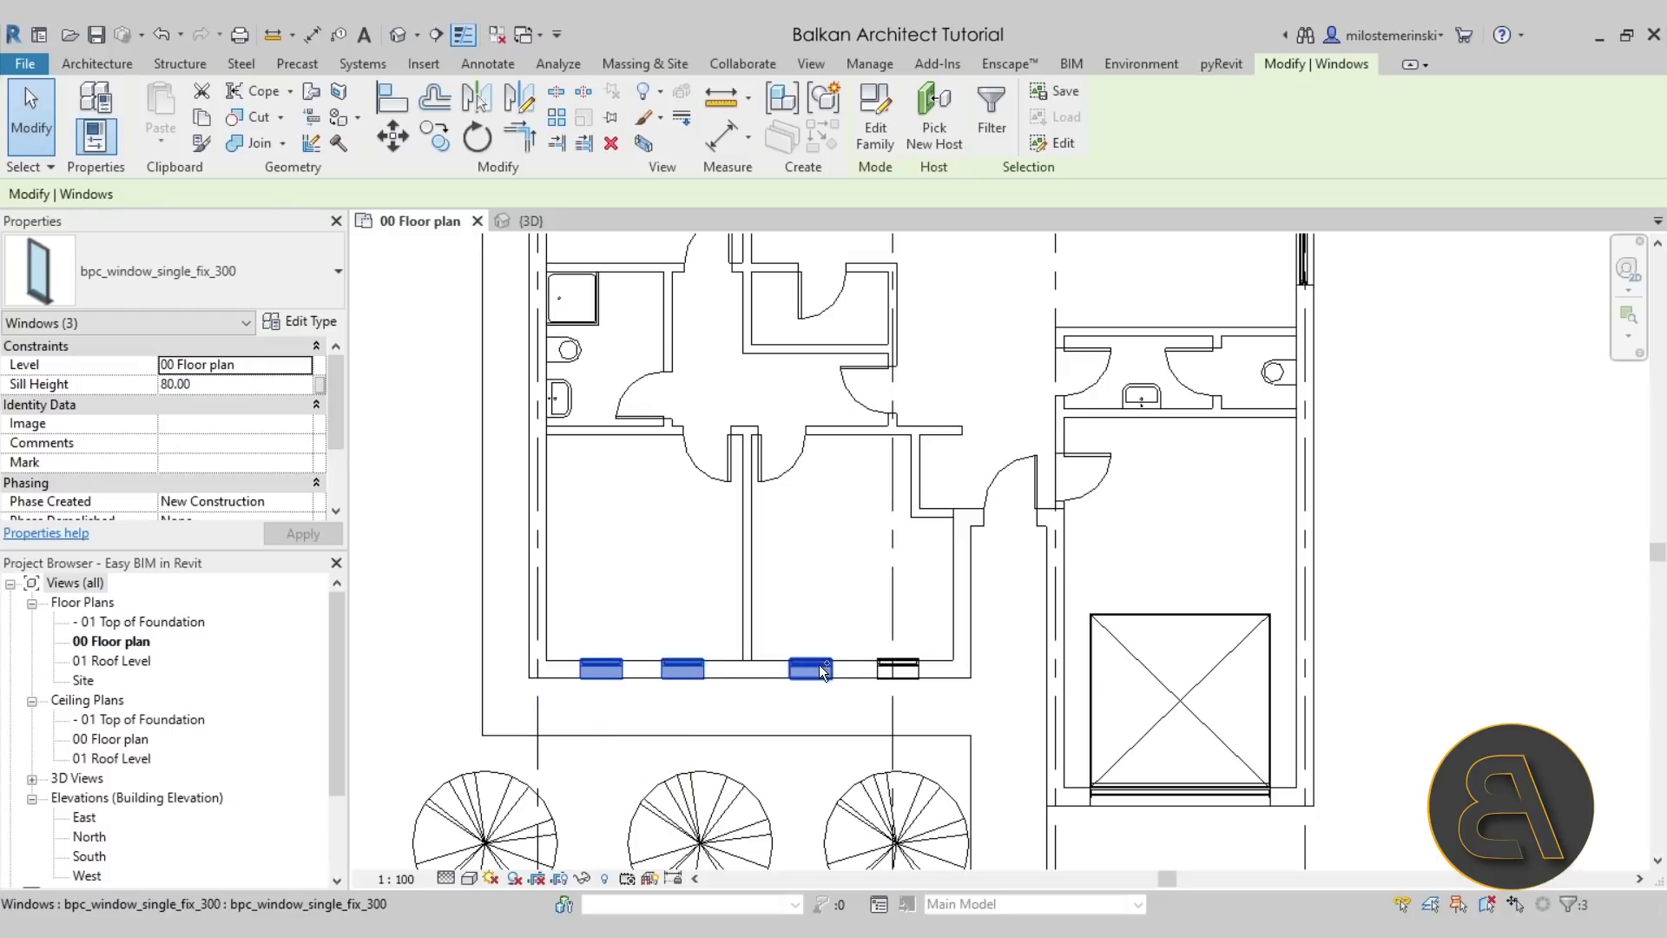
{"action": "left_click", "coordinate": [819, 610]}
Select a bpc_window_single_fix_300 window in the lower exterior wall and extend the selection to all its instances in the entire project.
{"action": "left_click", "coordinate": [601, 667]}
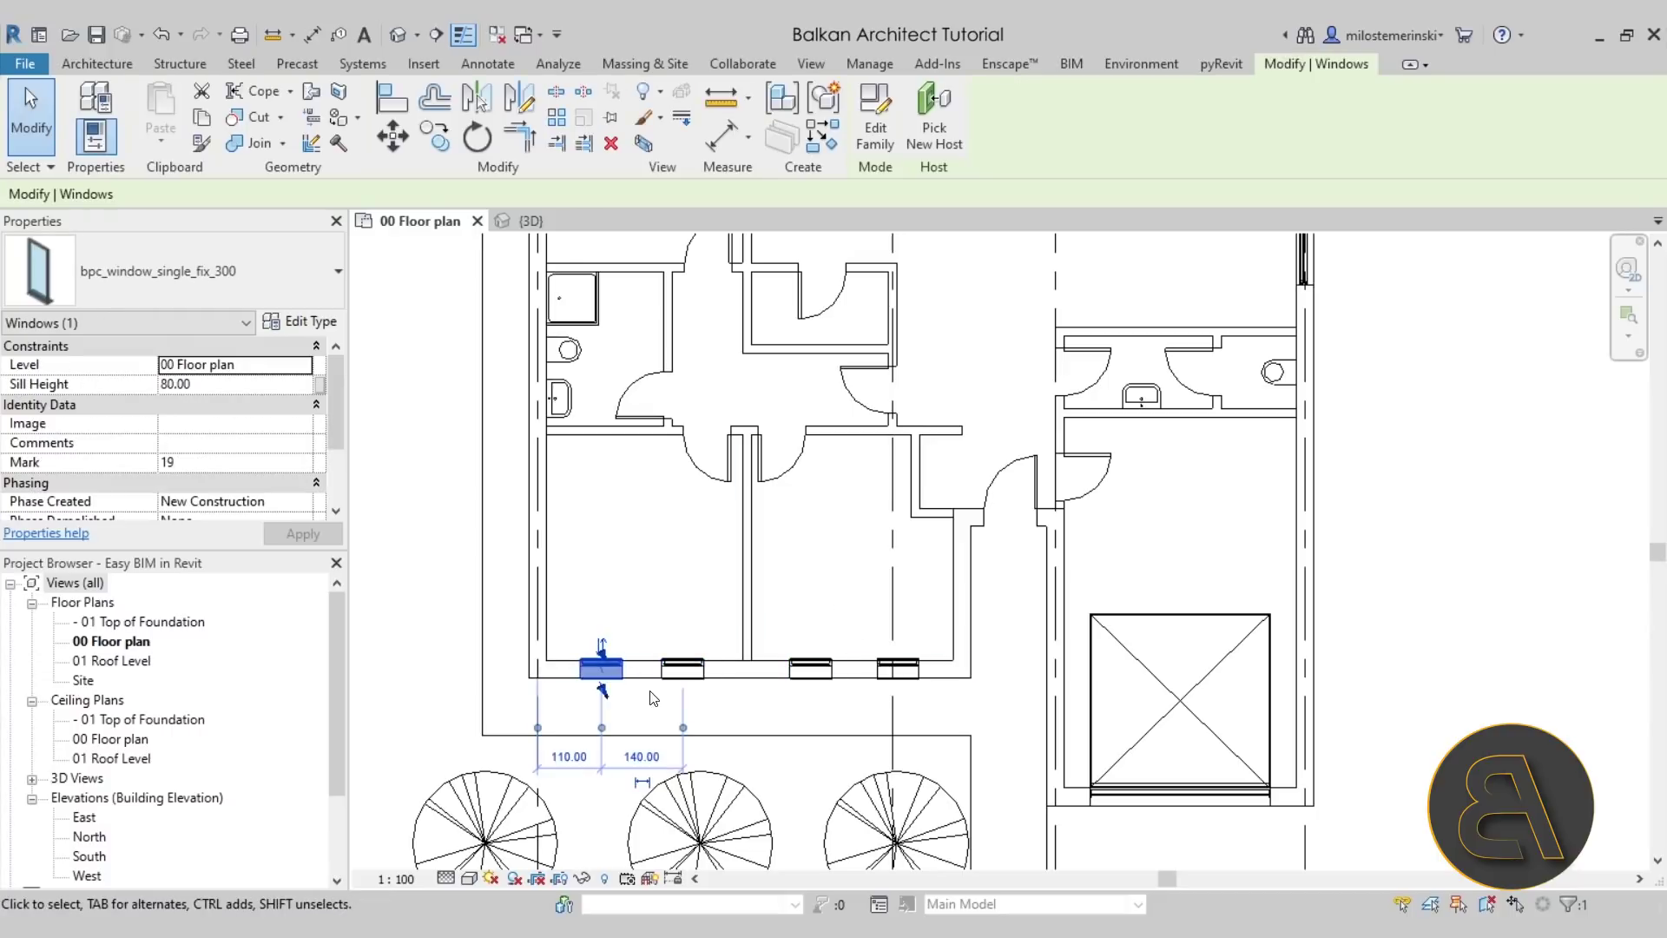
{"action": "right_click", "coordinate": [619, 574]}
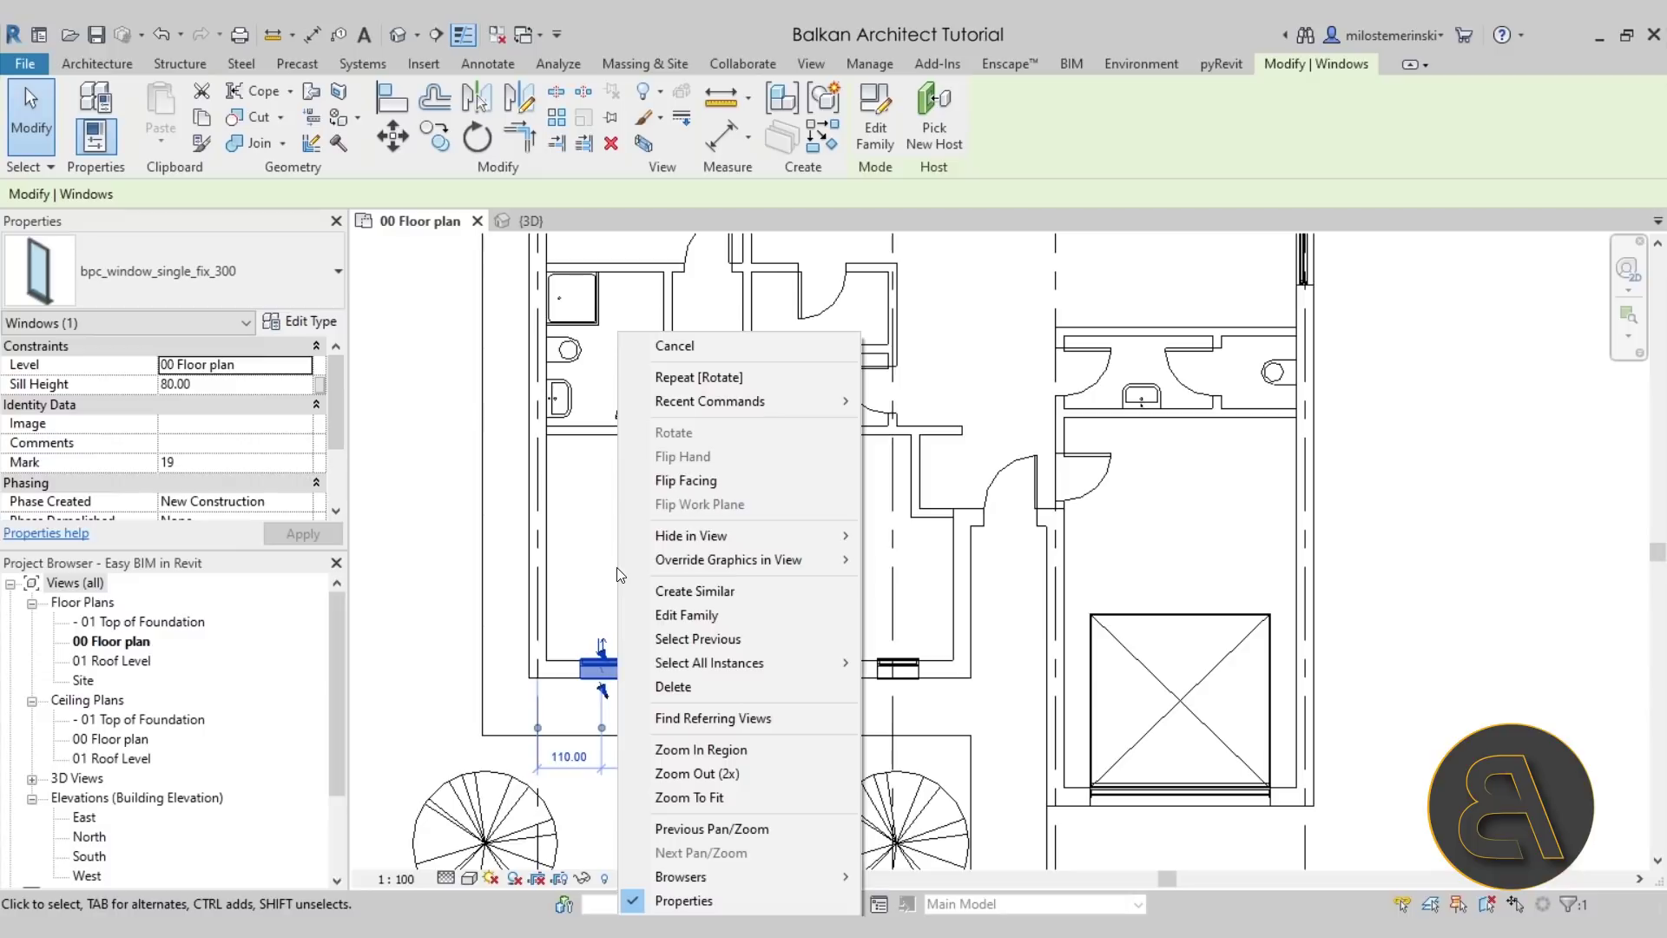
{"action": "mouse_move", "coordinate": [782, 663]}
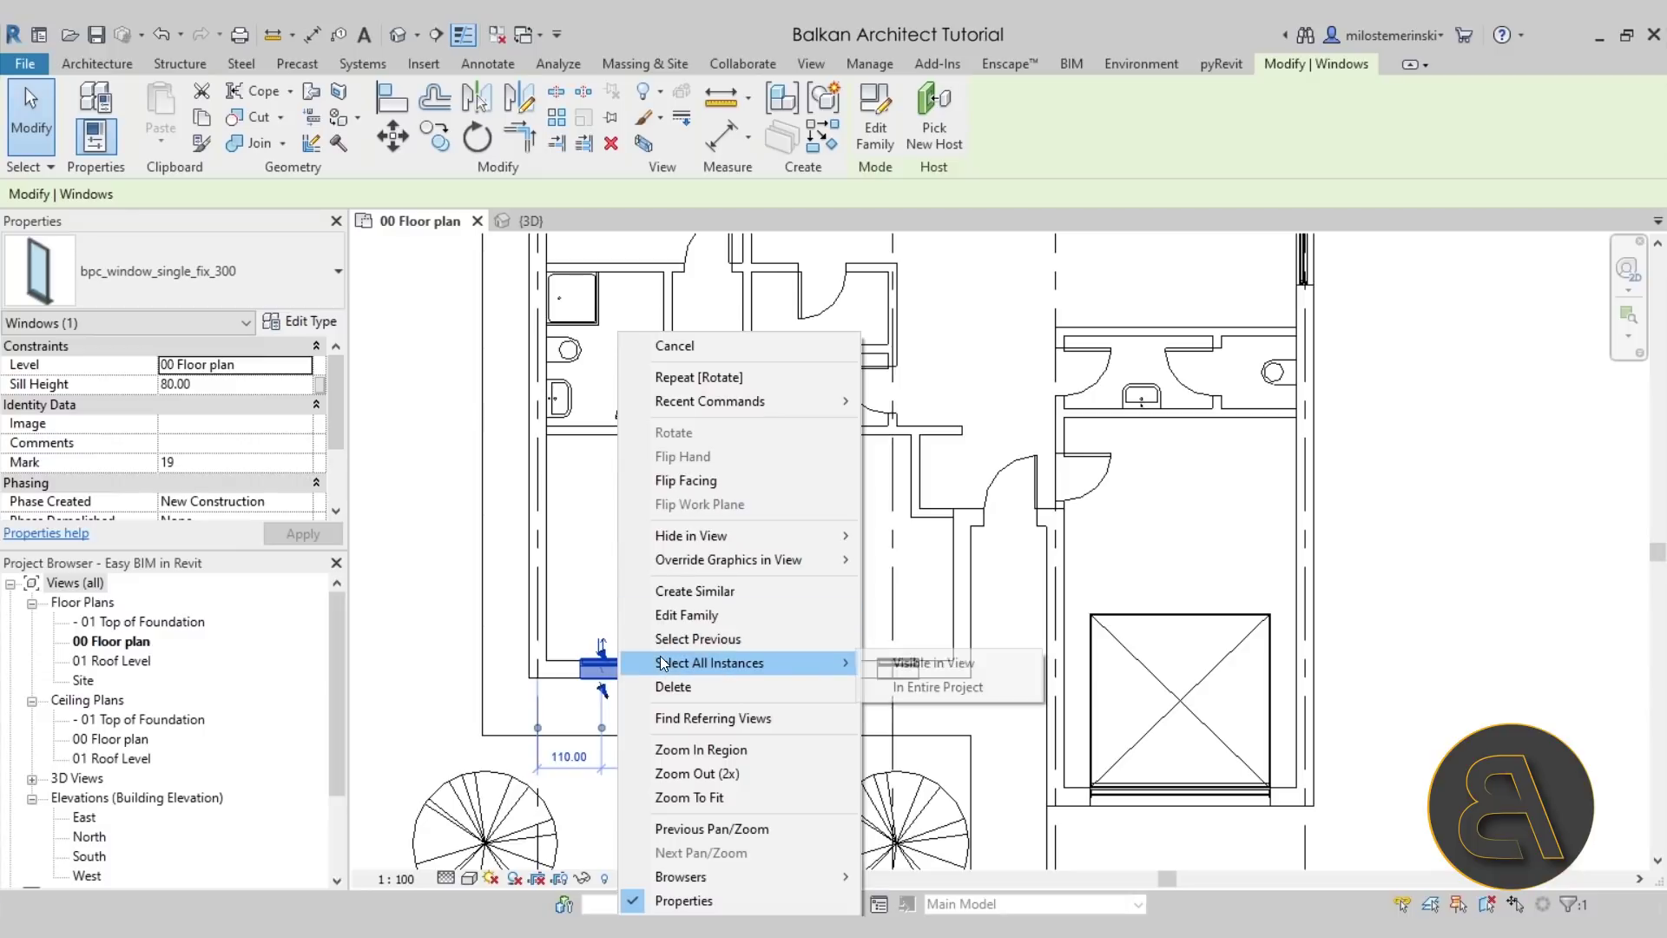
{"action": "left_click", "coordinate": [933, 689]}
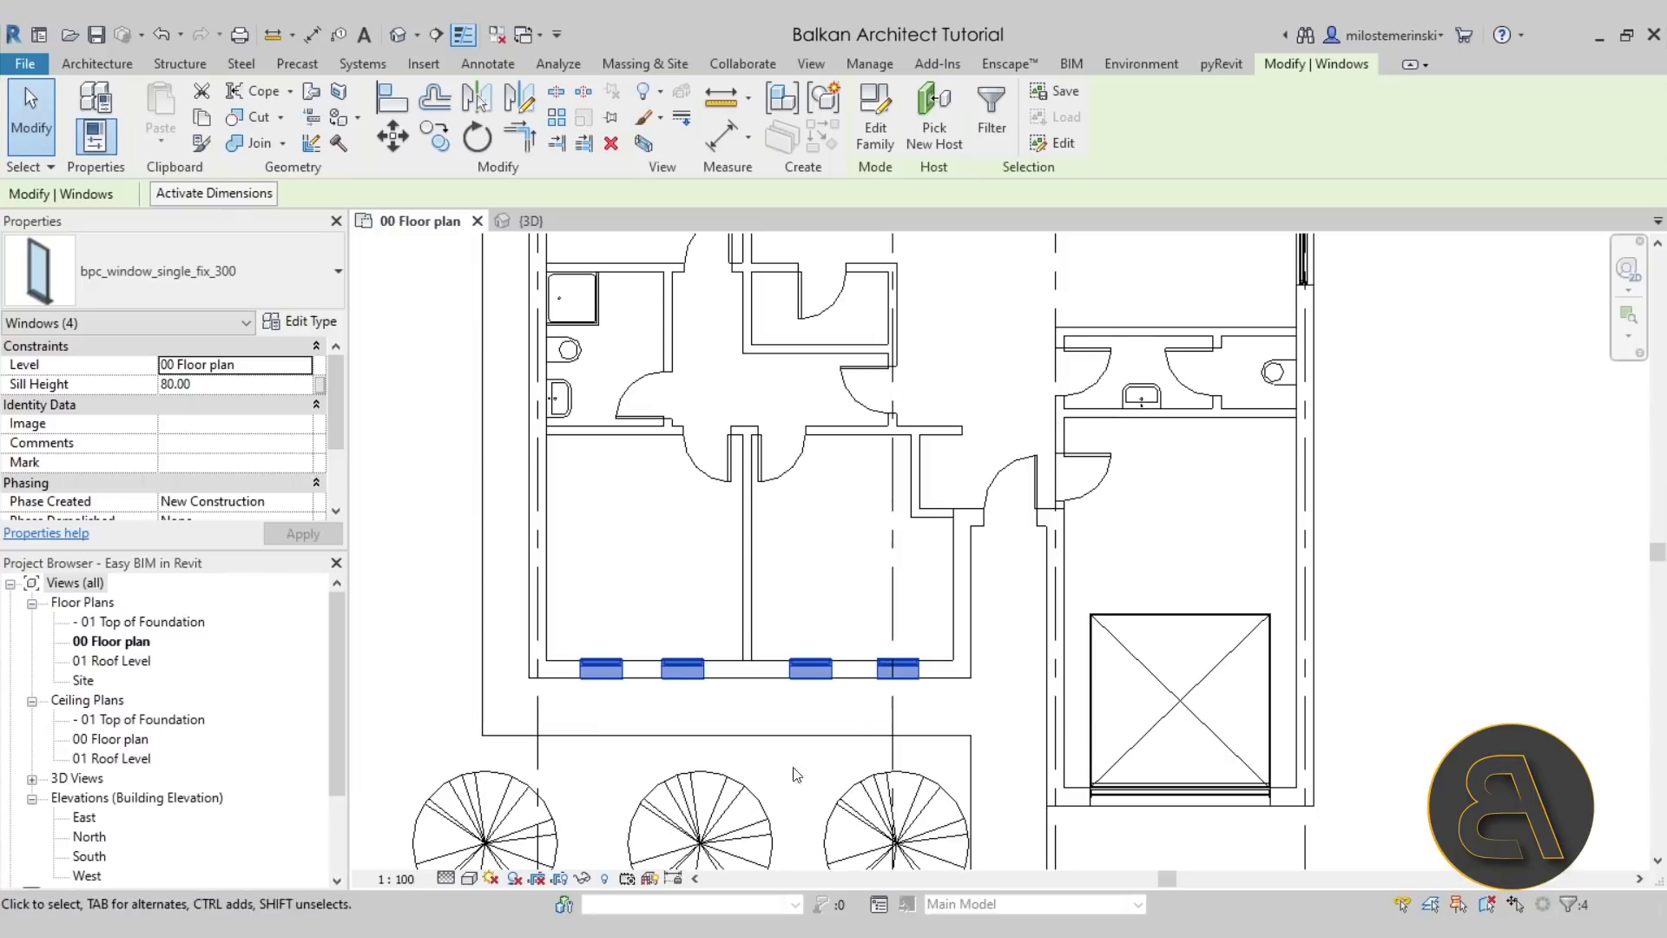
Bring the bimproject.cloud catalog back into view and open the windows category under Doors & Windows & Shading.
{"action": "scroll", "coordinate": [777, 618], "scroll_direction": "down", "scroll_amount": 2}
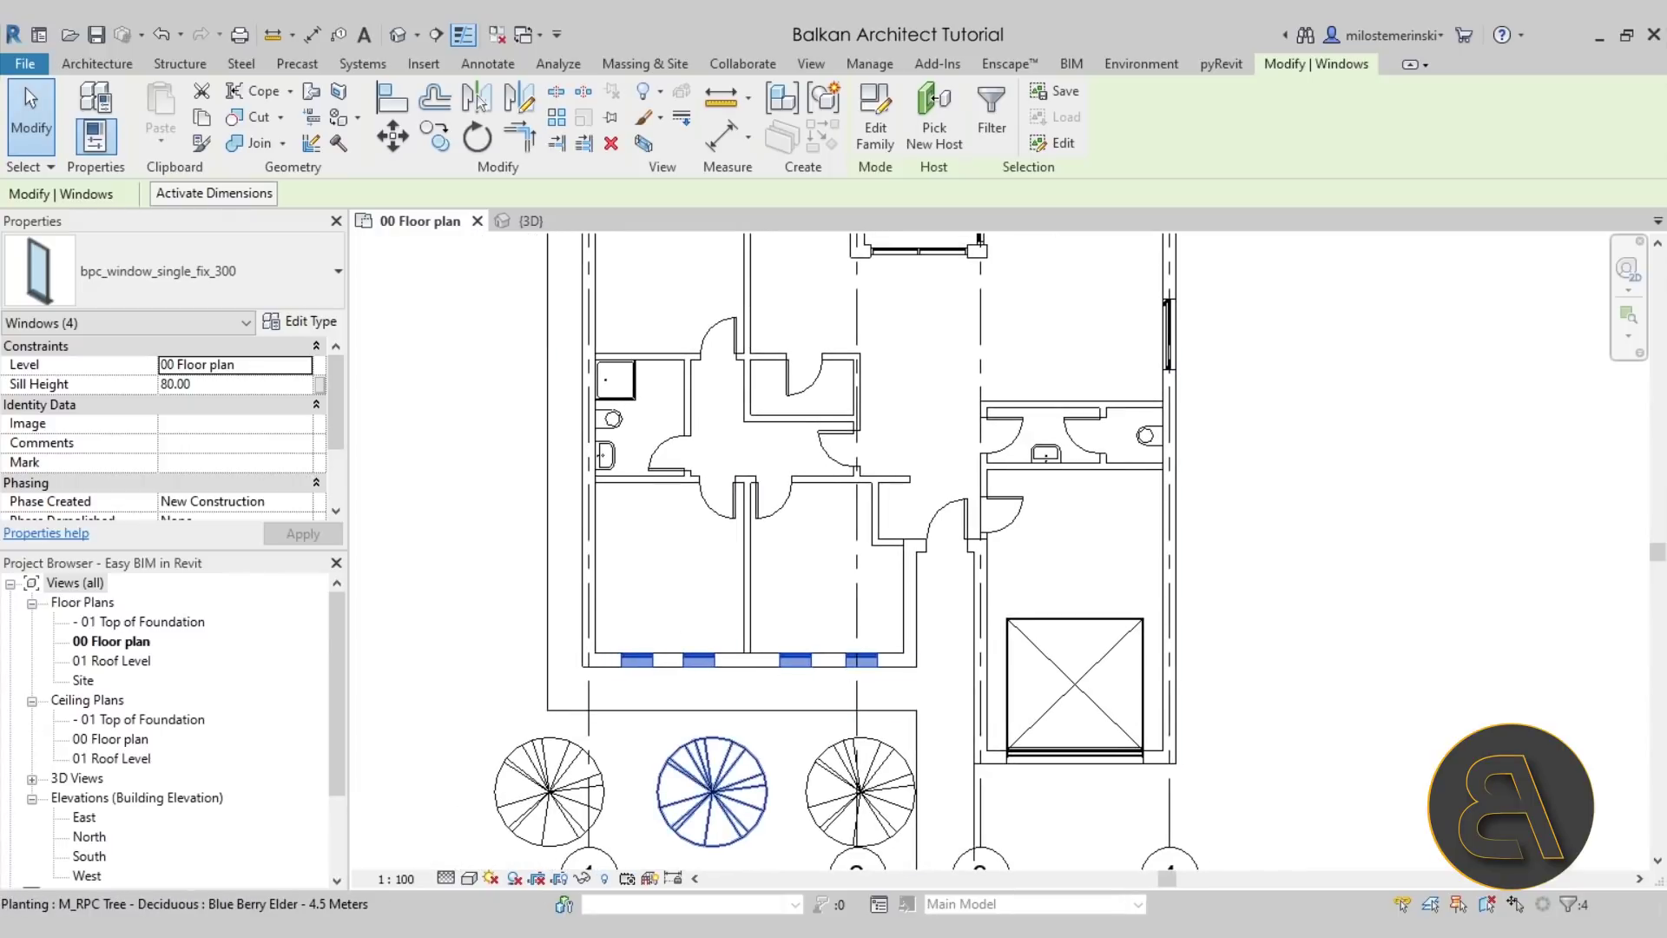
{"action": "left_click_drag", "start_coordinate": [686, 627], "coordinate": [754, 181]}
{"action": "scroll", "coordinate": [231, 488], "scroll_direction": "up", "scroll_amount": 4}
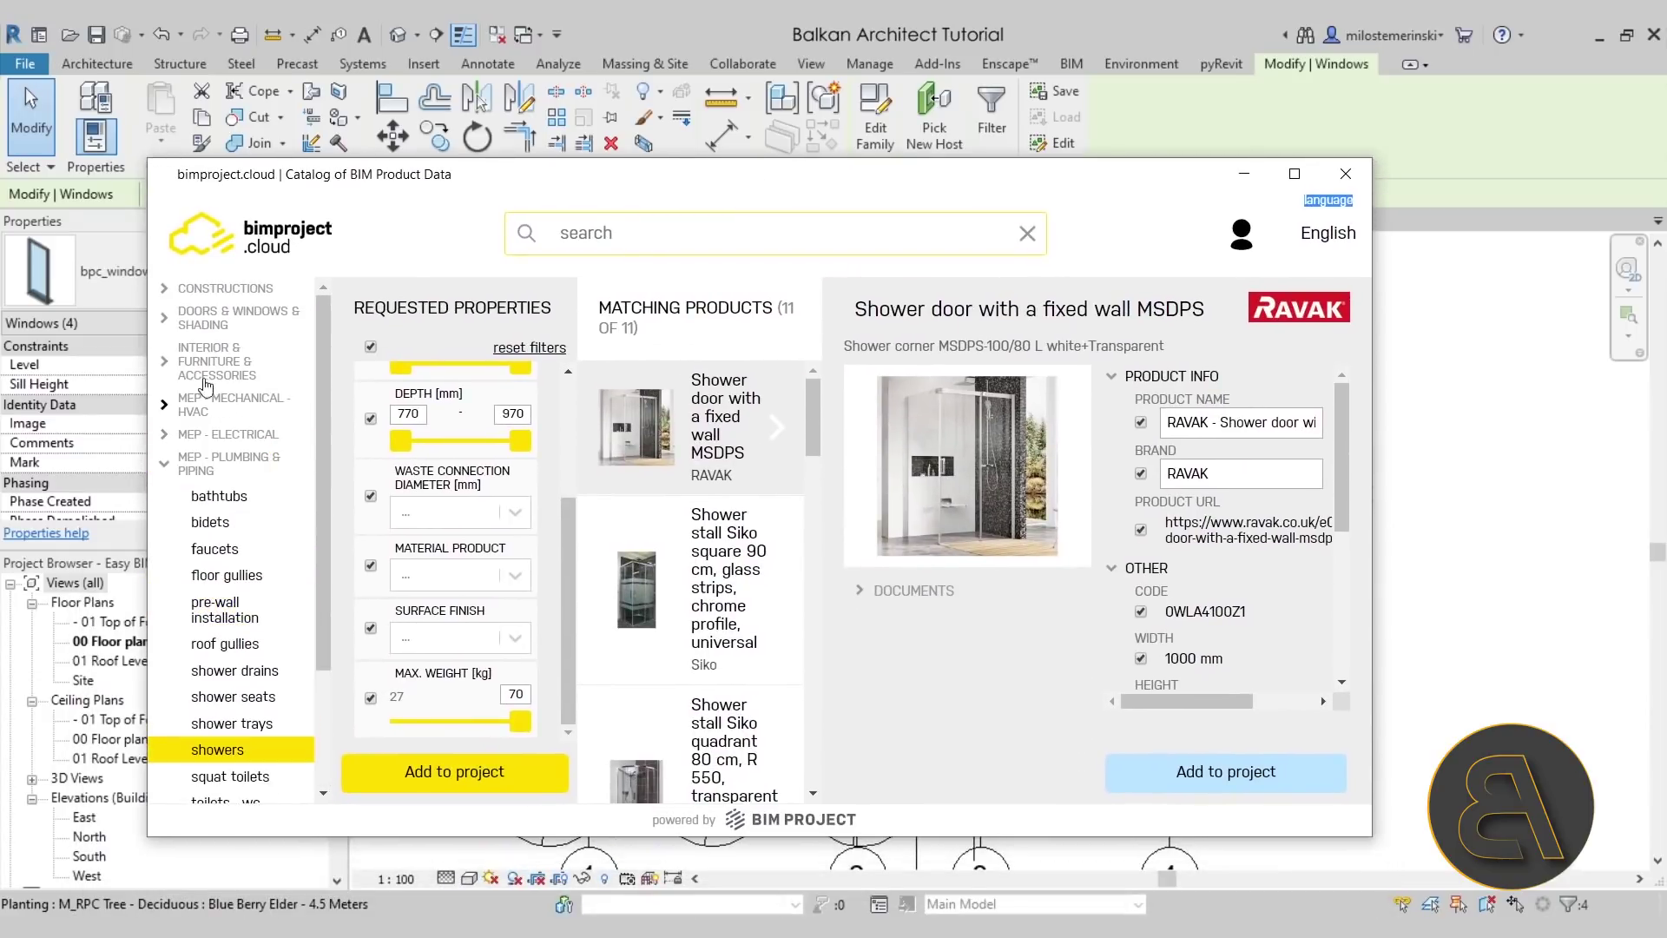
{"action": "left_click", "coordinate": [213, 320]}
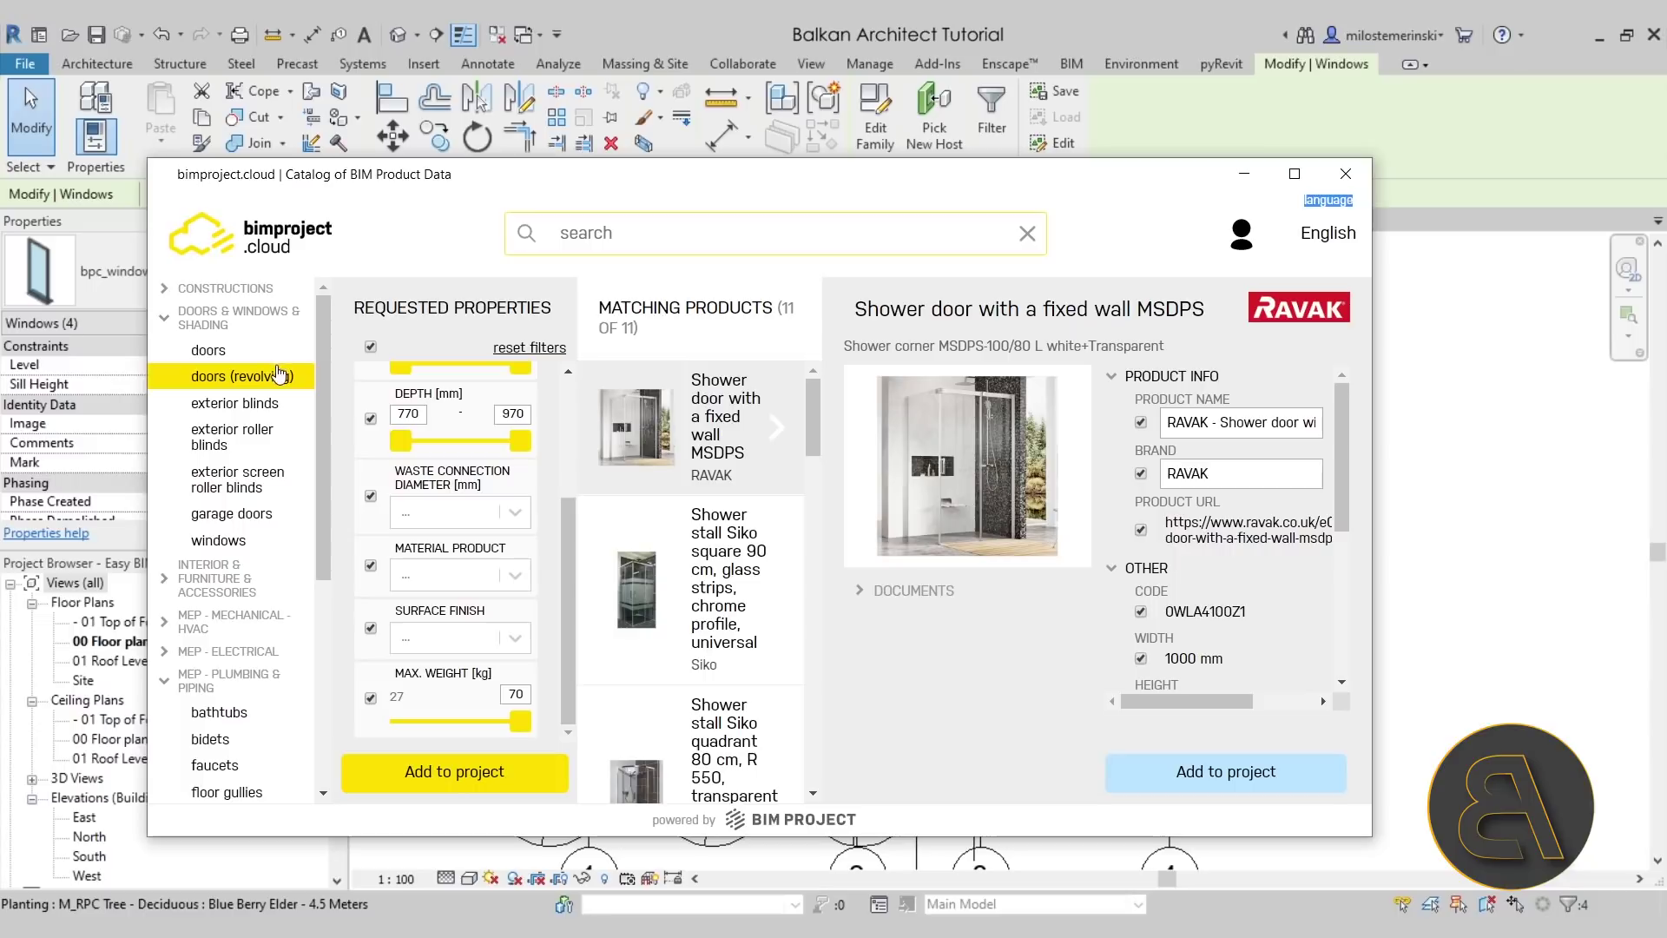
{"action": "left_click", "coordinate": [219, 539]}
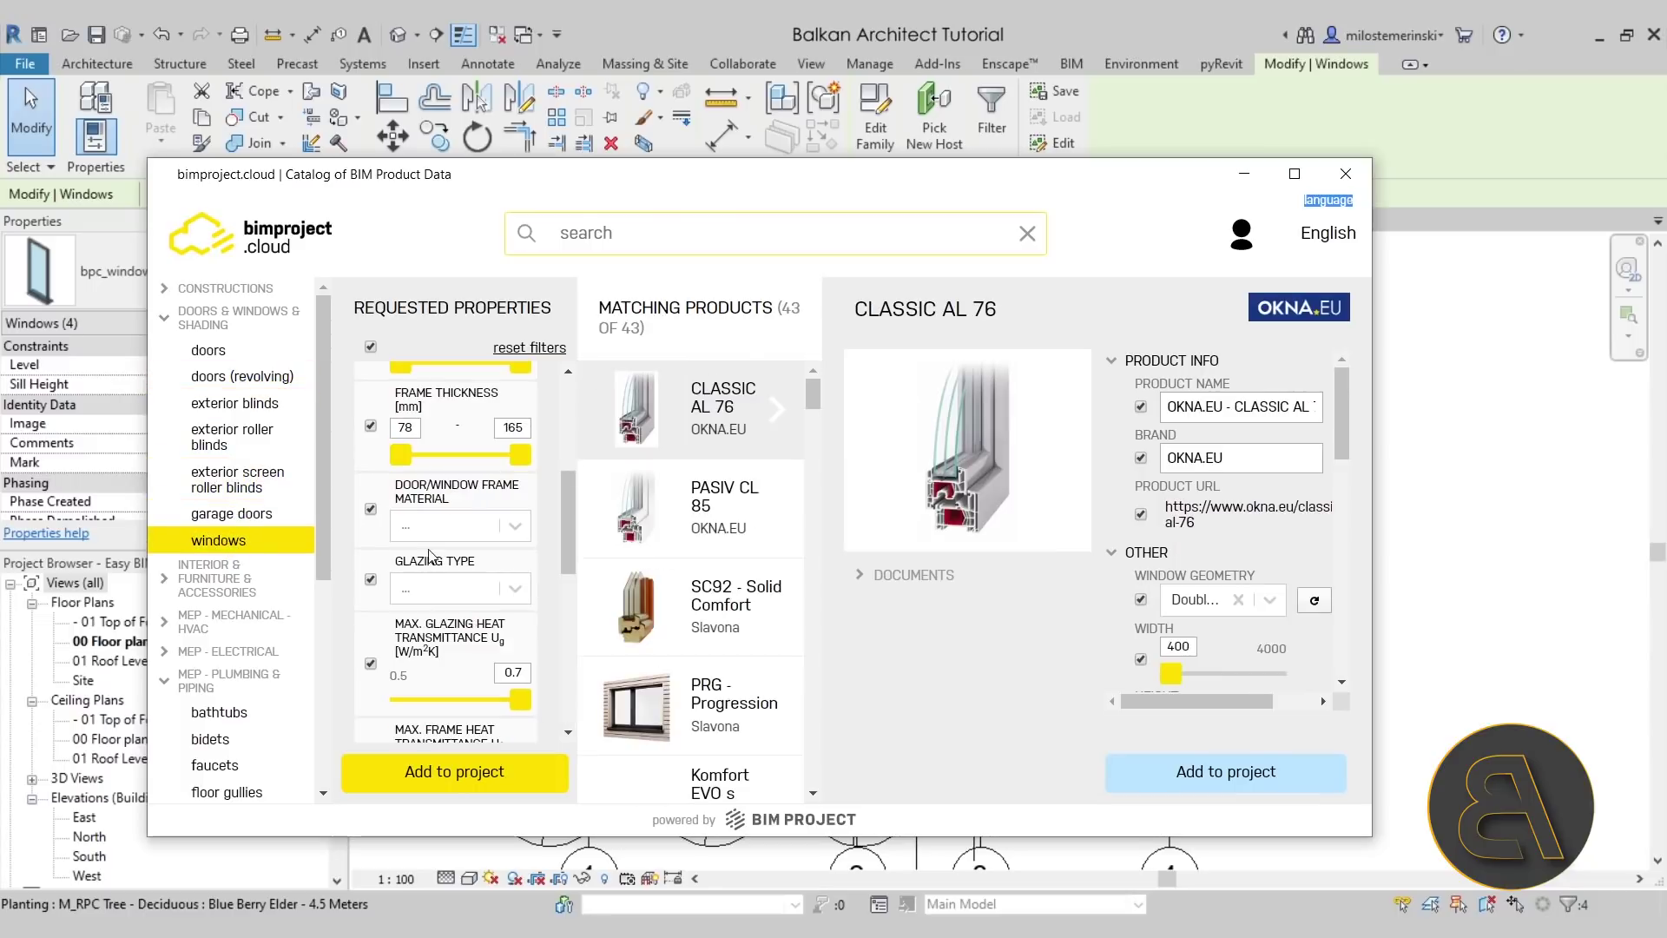
{"action": "scroll", "coordinate": [494, 523], "scroll_direction": "up", "scroll_amount": 3}
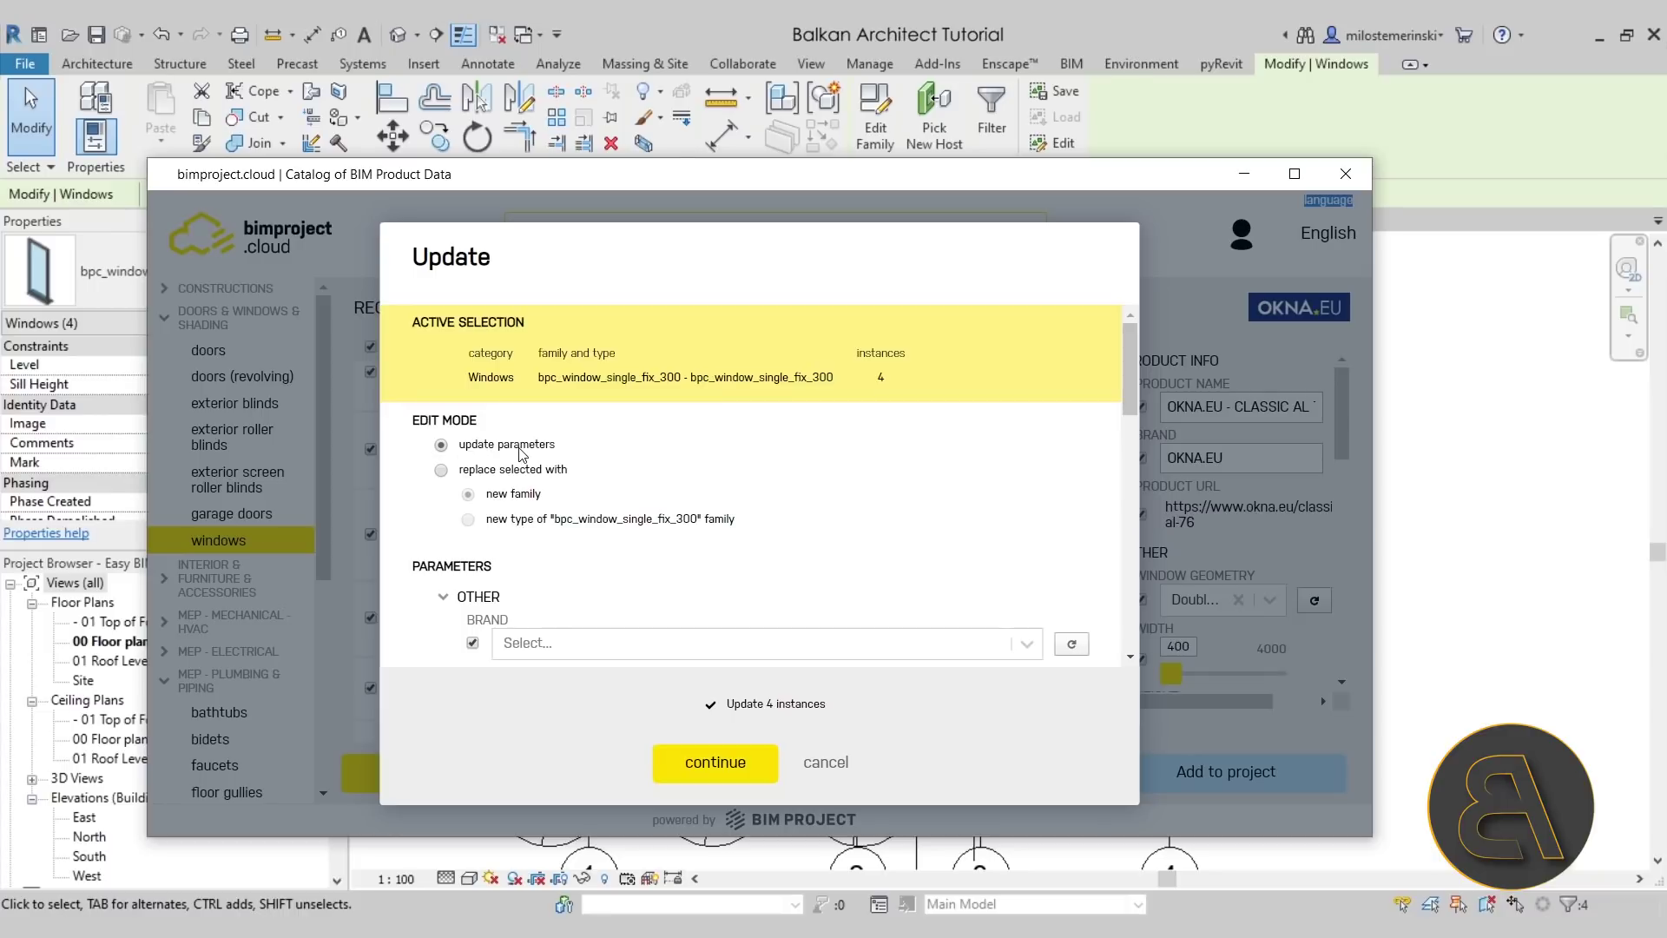
In the window update, exclude the brand and window geometry parameters and set the basic opening type to sliding.
{"action": "scroll", "coordinate": [553, 445], "scroll_direction": "down", "scroll_amount": 3}
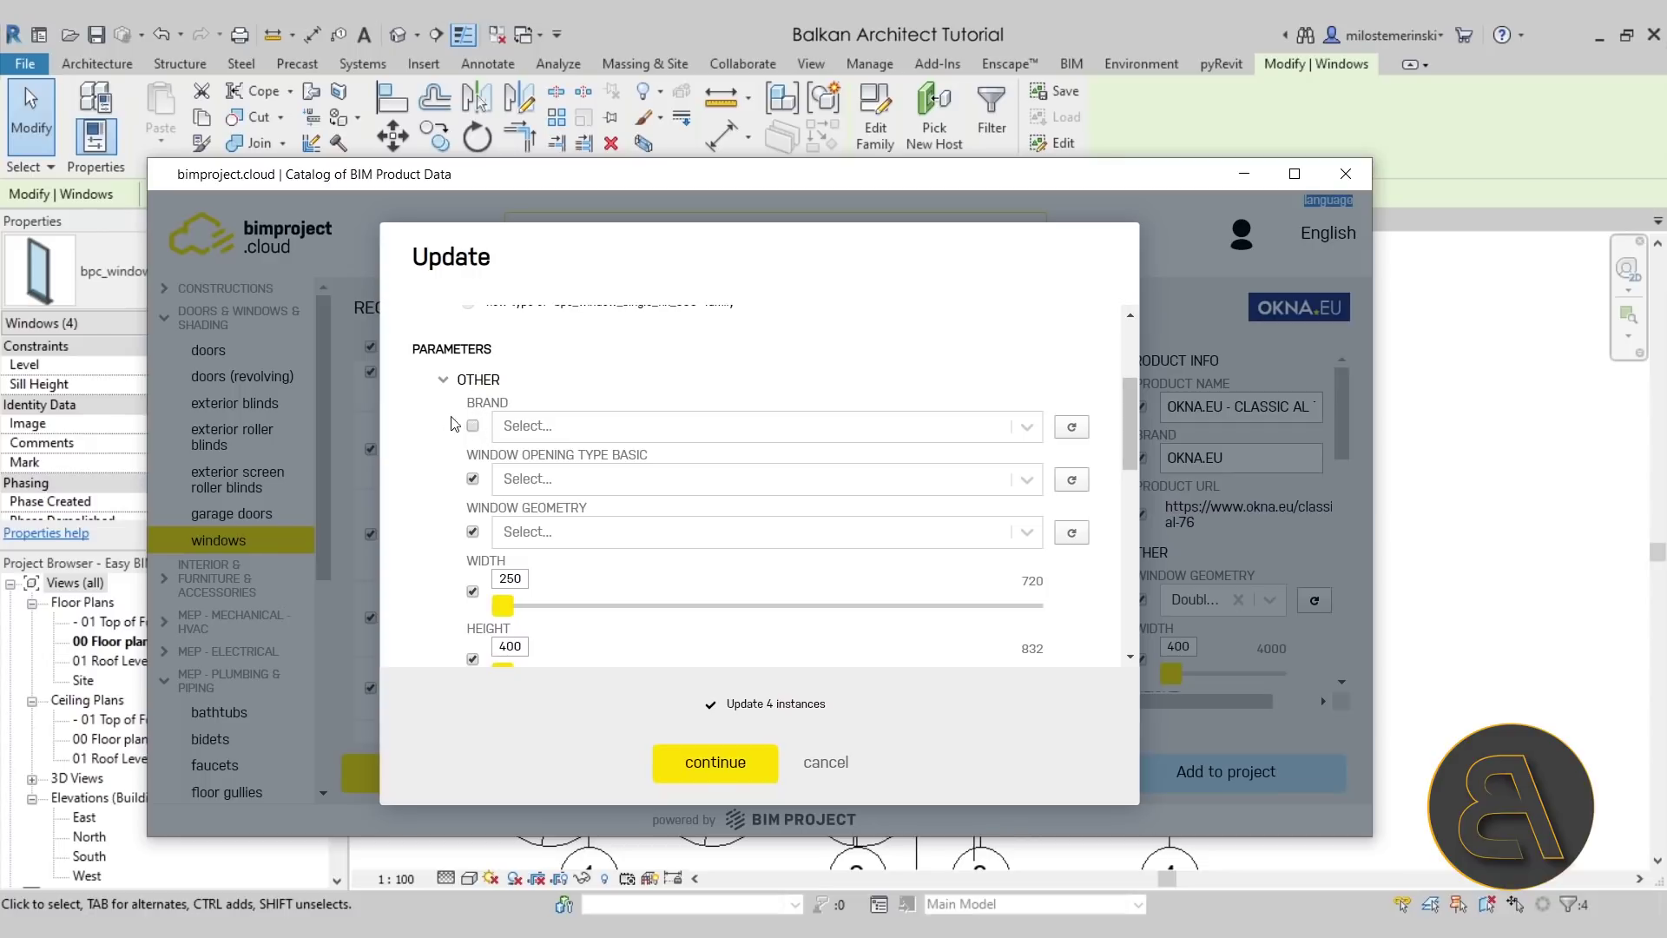
{"action": "scroll", "coordinate": [593, 420], "scroll_direction": "down", "scroll_amount": 1}
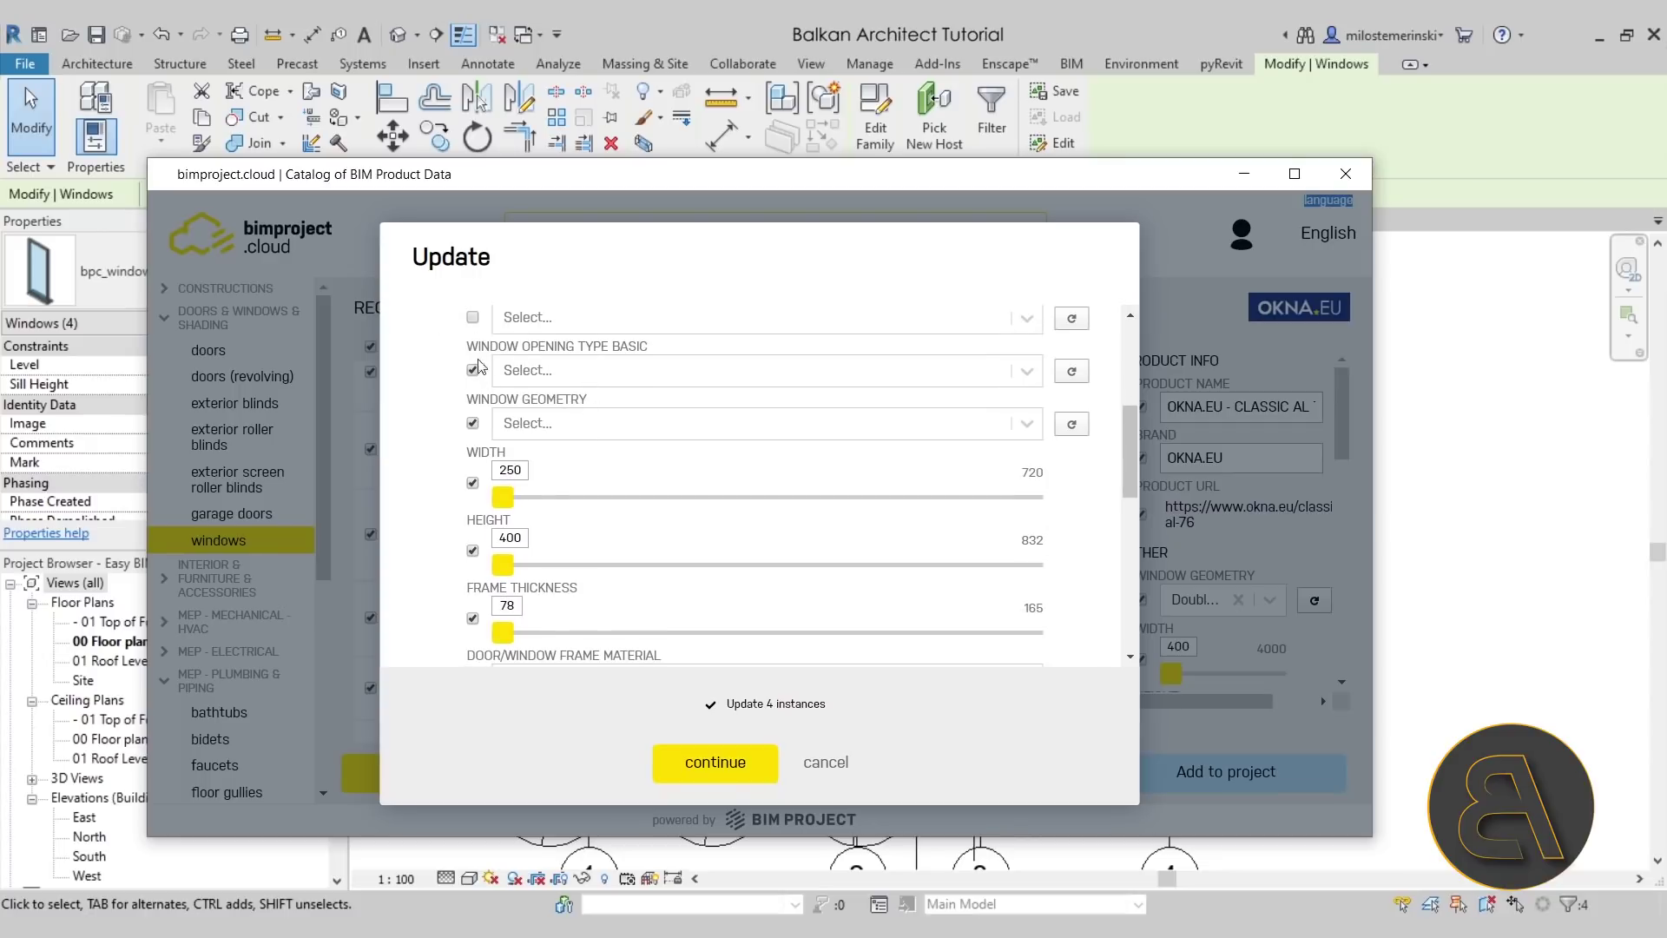
{"action": "left_click", "coordinate": [529, 372]}
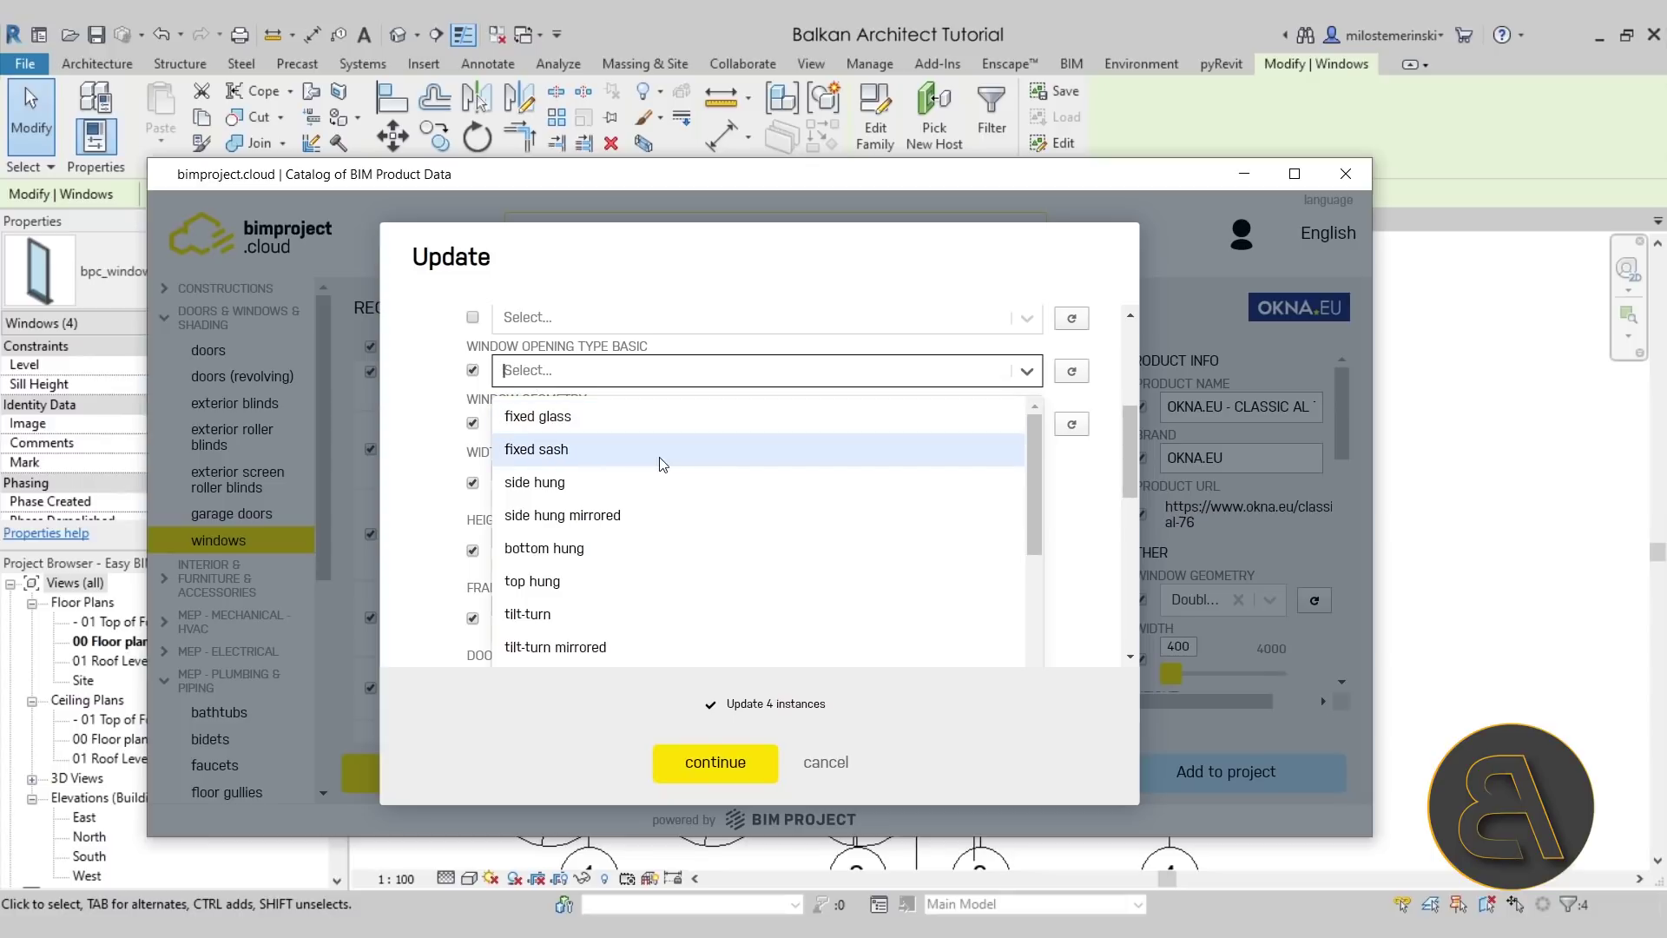
{"action": "scroll", "coordinate": [660, 468], "scroll_direction": "down", "scroll_amount": 5}
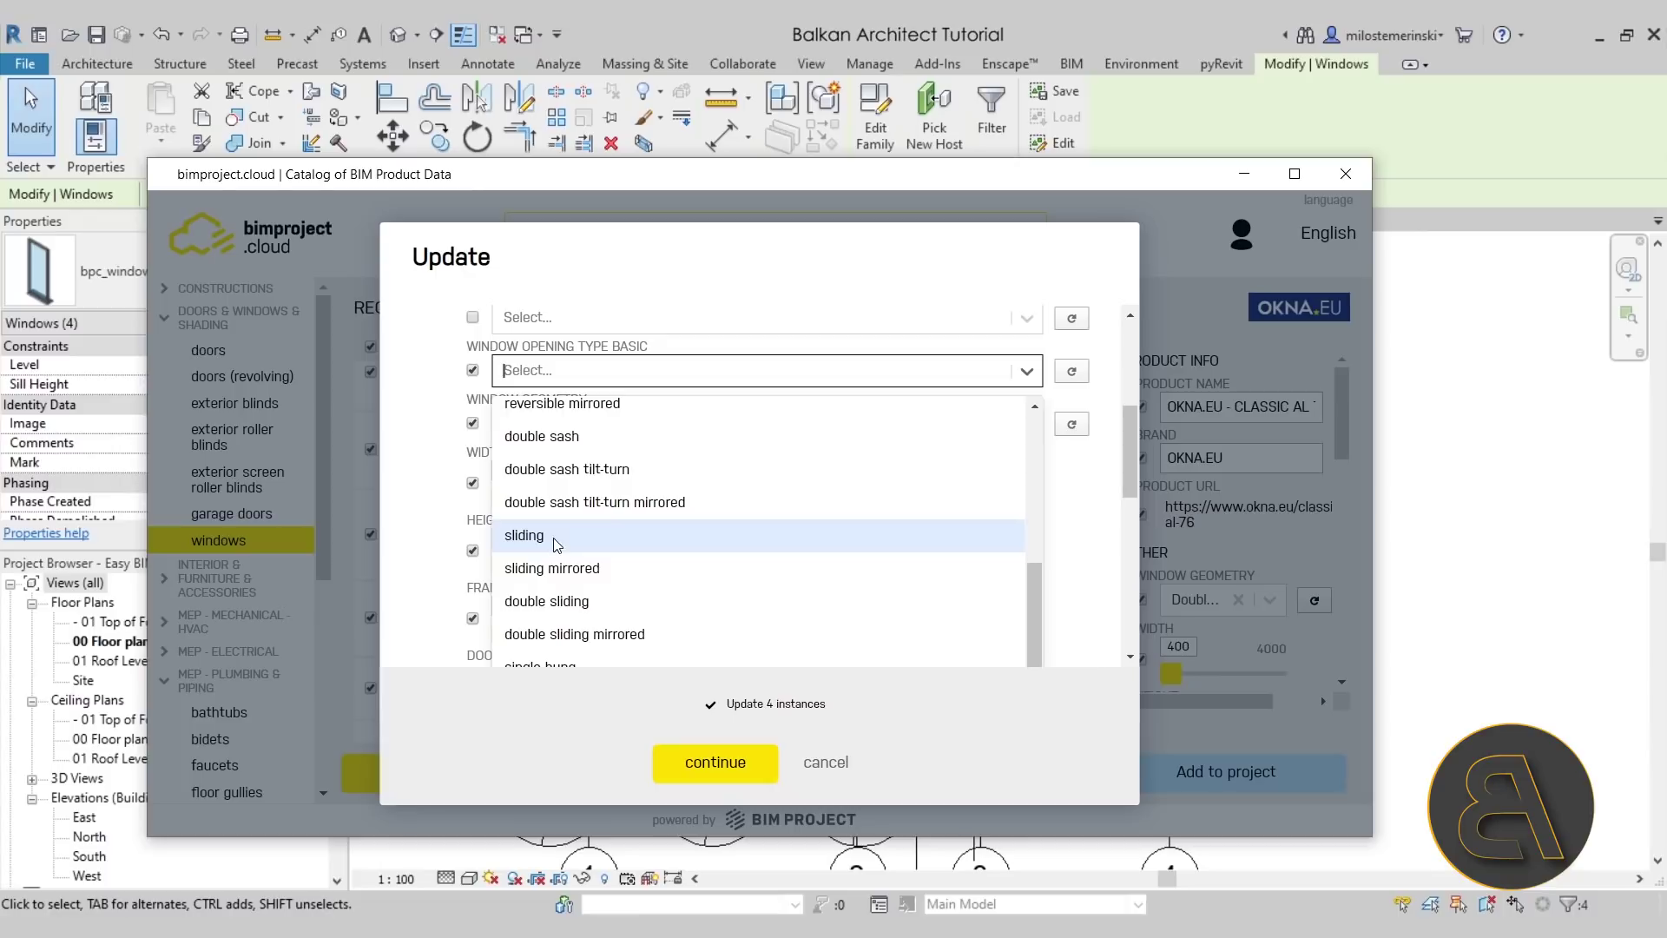
{"action": "left_click", "coordinate": [555, 539]}
{"action": "left_click", "coordinate": [538, 426]}
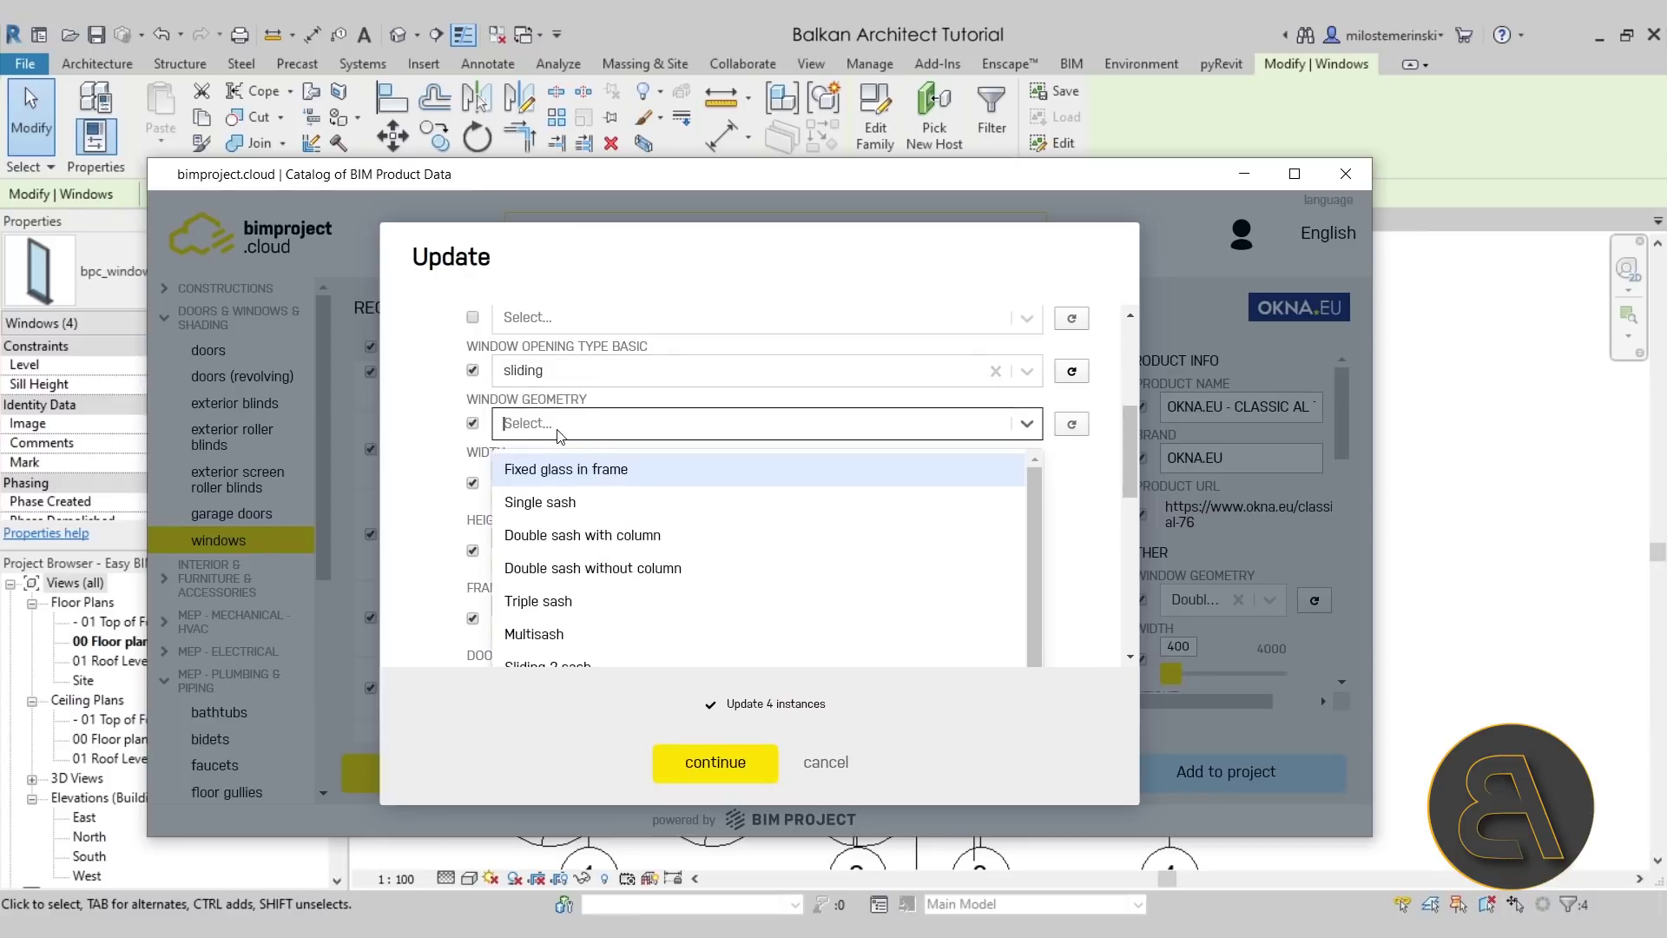
{"action": "left_click", "coordinate": [566, 439]}
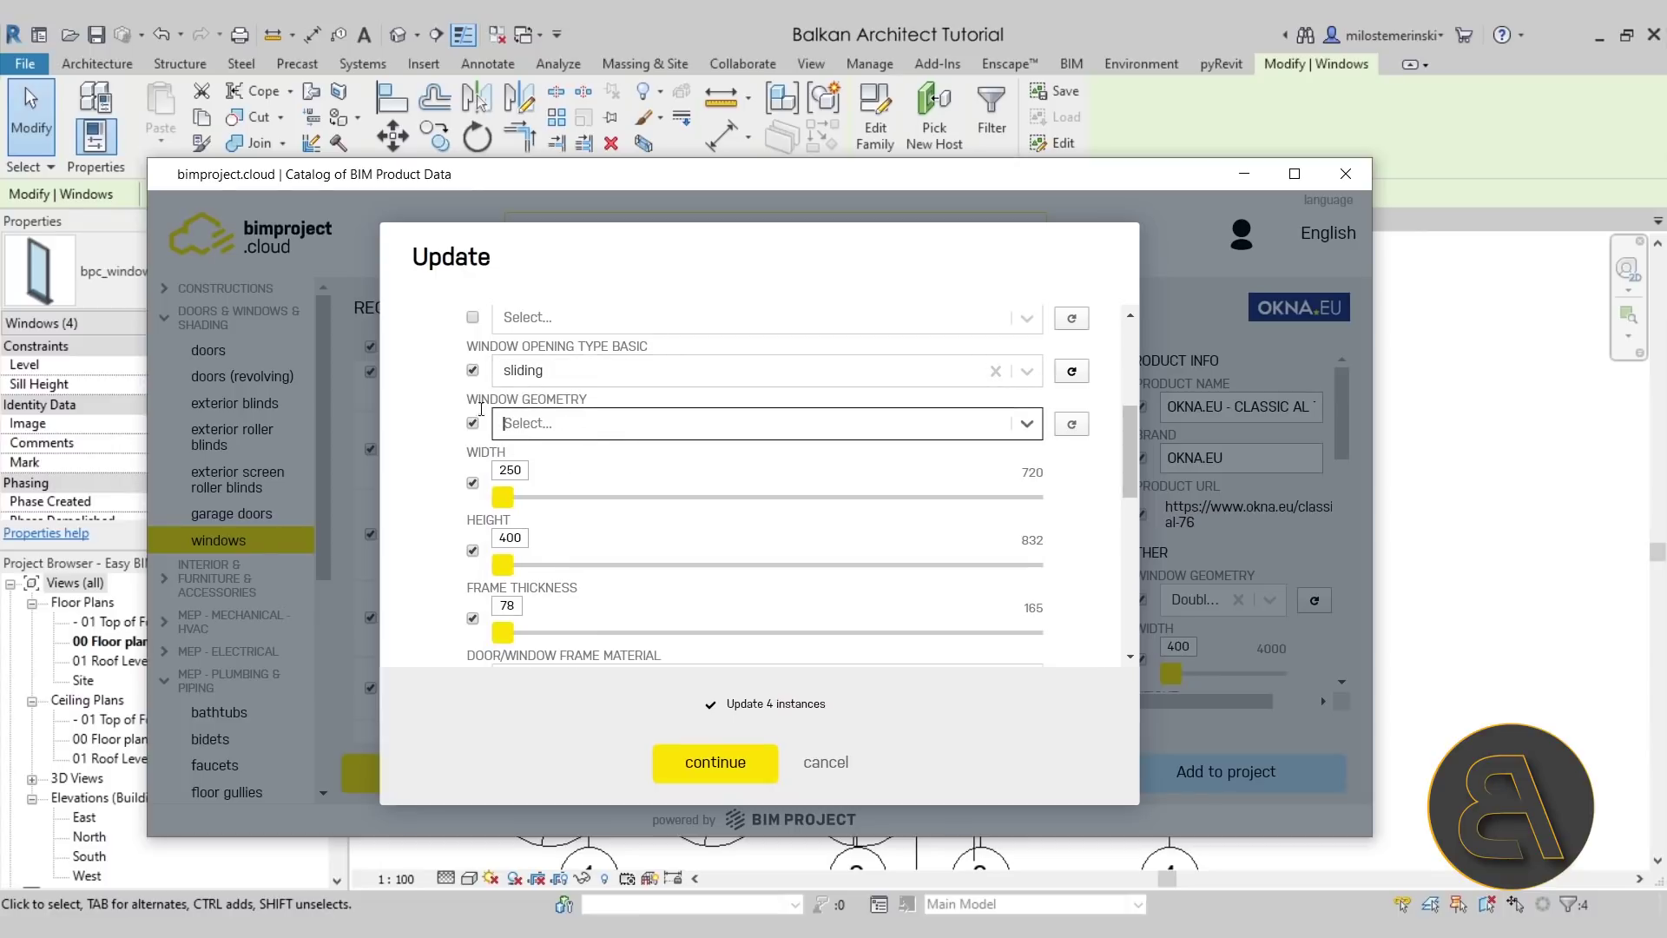
{"action": "scroll", "coordinate": [476, 404], "scroll_direction": "down", "scroll_amount": 2}
{"action": "scroll", "coordinate": [480, 408], "scroll_direction": "up", "scroll_amount": 2}
{"action": "left_click", "coordinate": [473, 423]}
Set the window width to 720, height to 832, frame thickness to 102 and frame material to aluminium.
{"action": "left_click_drag", "start_coordinate": [513, 499], "coordinate": [1137, 514]}
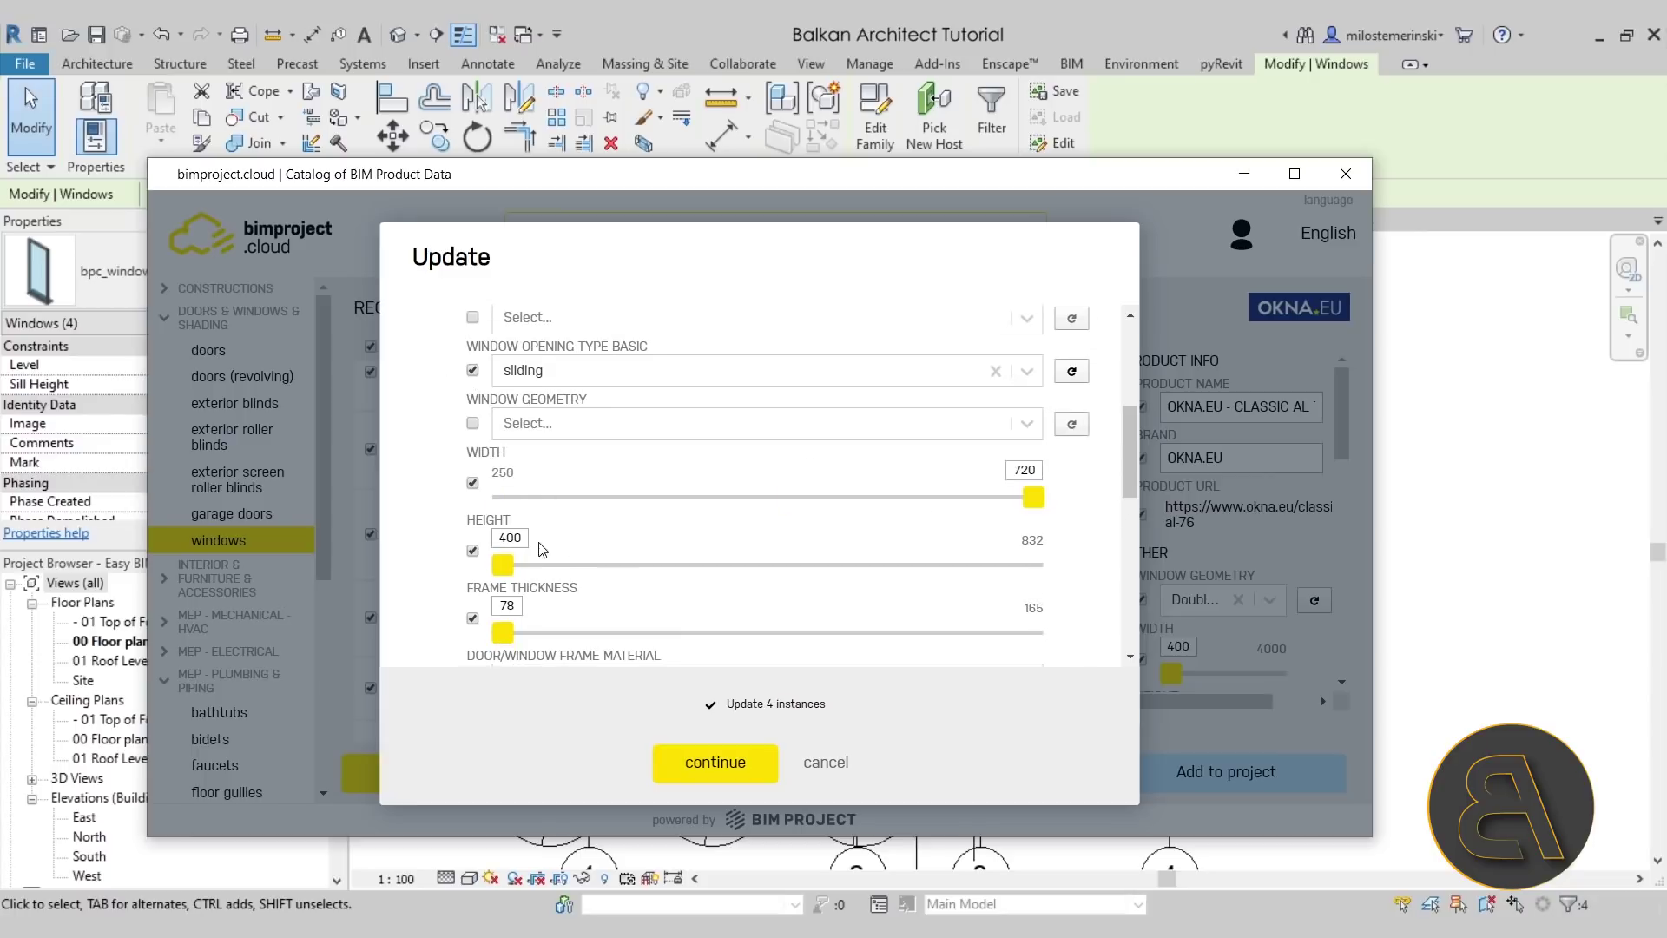
{"action": "left_click_drag", "start_coordinate": [512, 565], "coordinate": [1179, 563]}
{"action": "scroll", "coordinate": [512, 434], "scroll_direction": "down", "scroll_amount": 2}
{"action": "left_click_drag", "start_coordinate": [504, 424], "coordinate": [650, 431]}
{"action": "scroll", "coordinate": [599, 454], "scroll_direction": "down", "scroll_amount": 1}
{"action": "scroll", "coordinate": [599, 454], "scroll_direction": "up", "scroll_amount": 1}
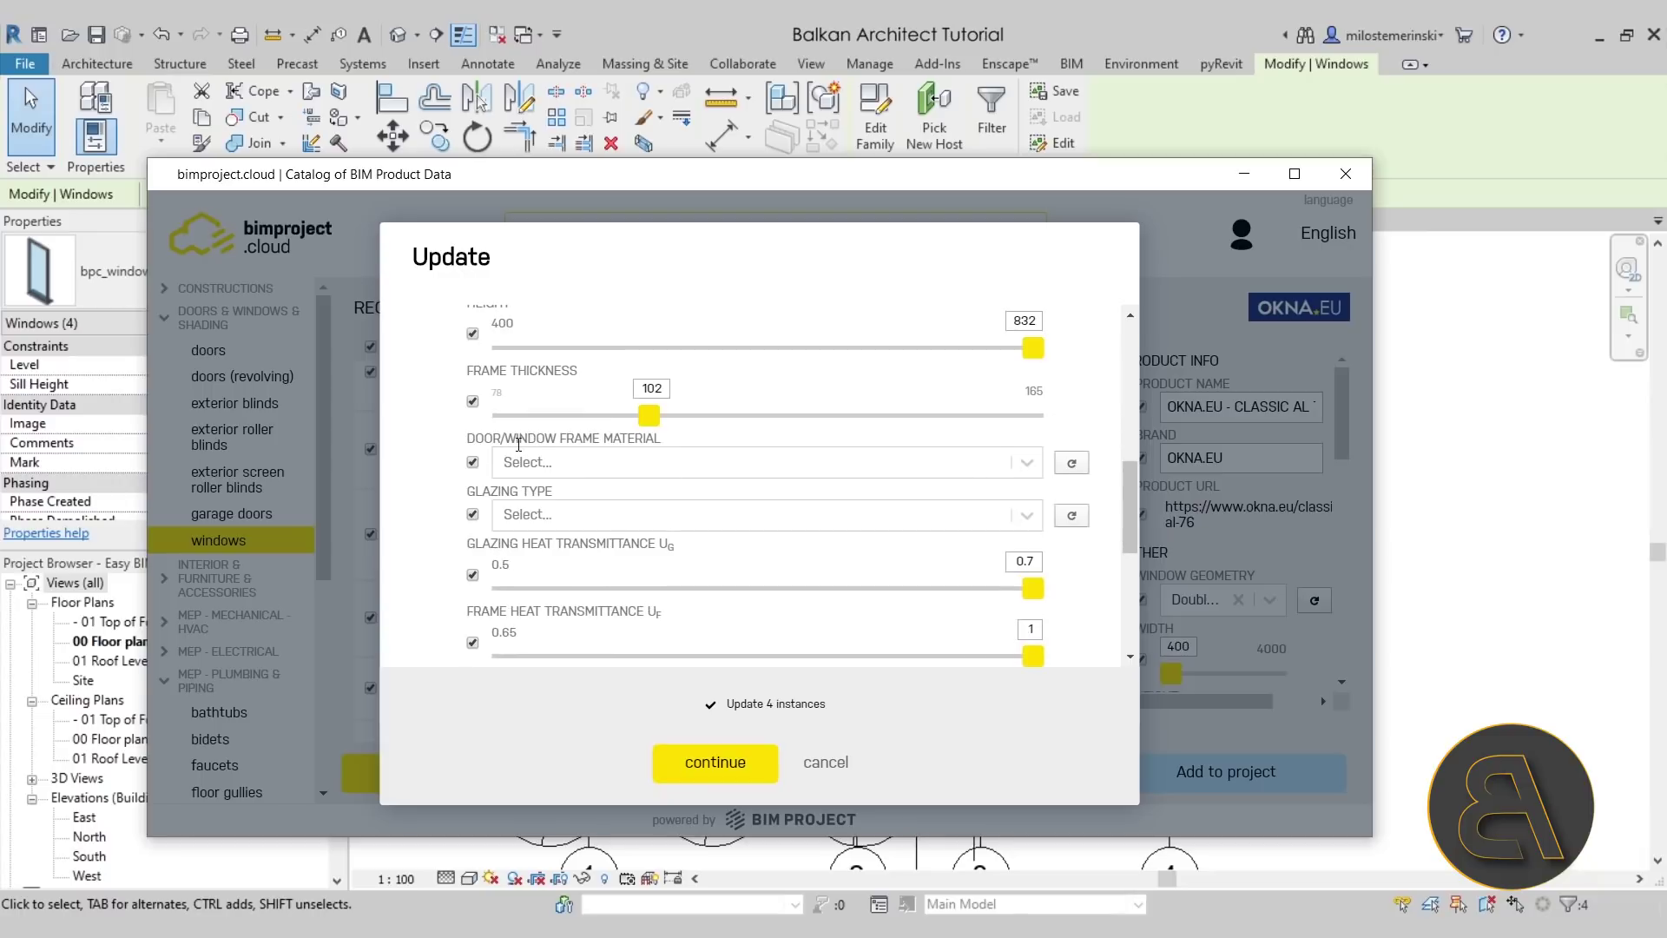
{"action": "left_click", "coordinate": [551, 465]}
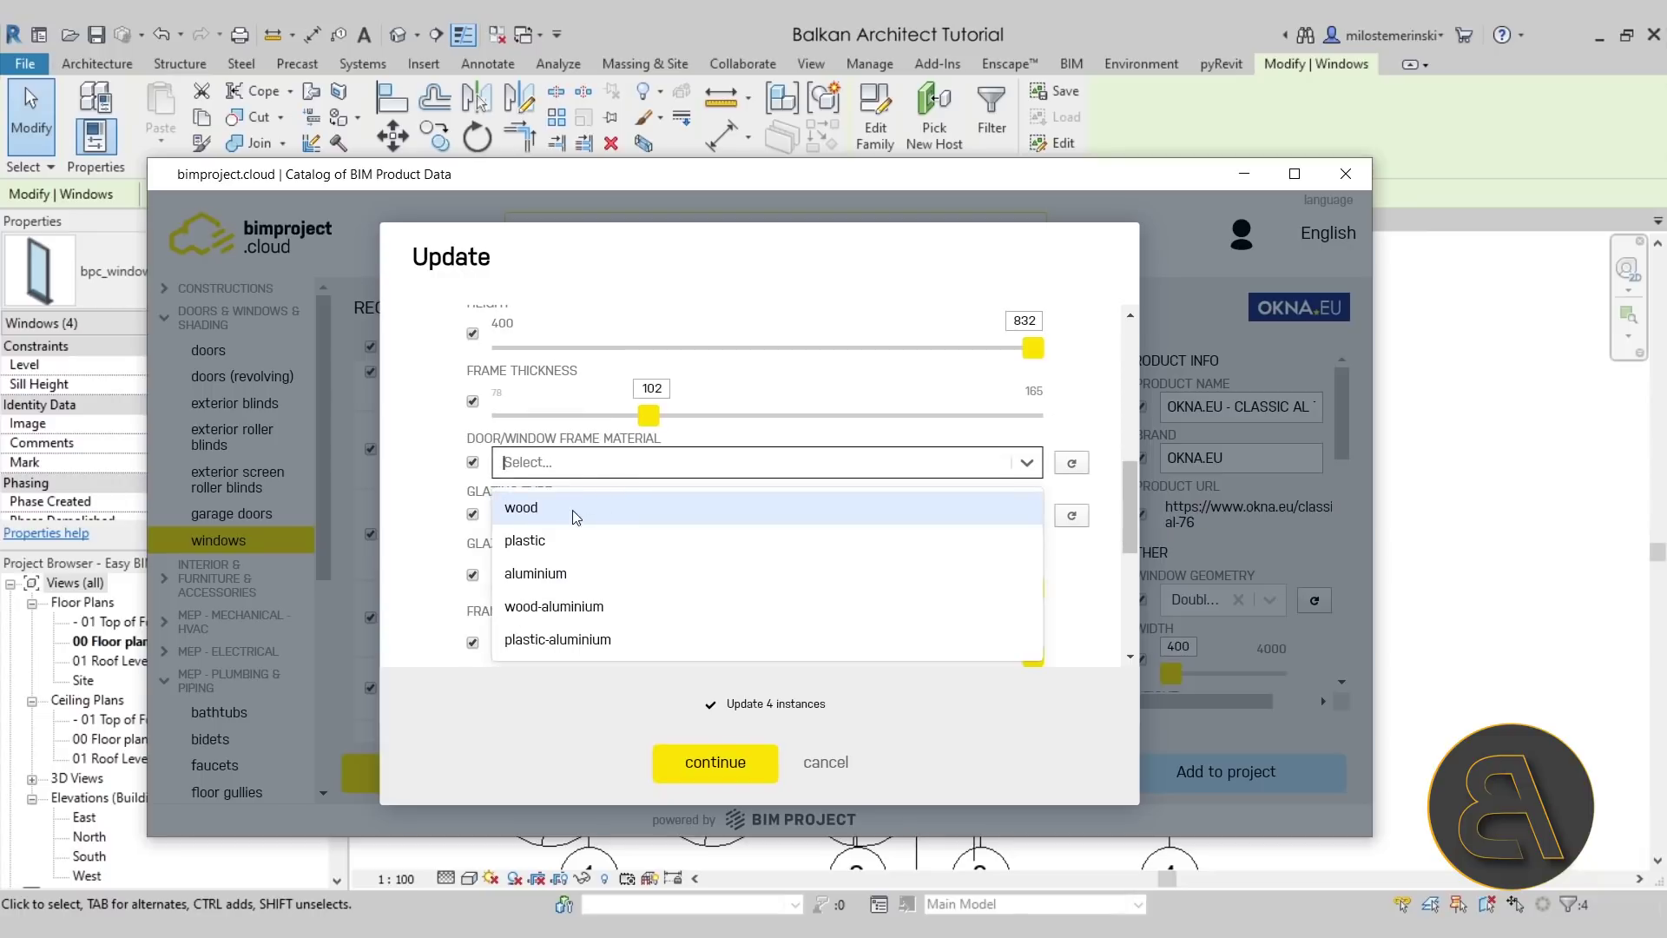
{"action": "left_click", "coordinate": [539, 576]}
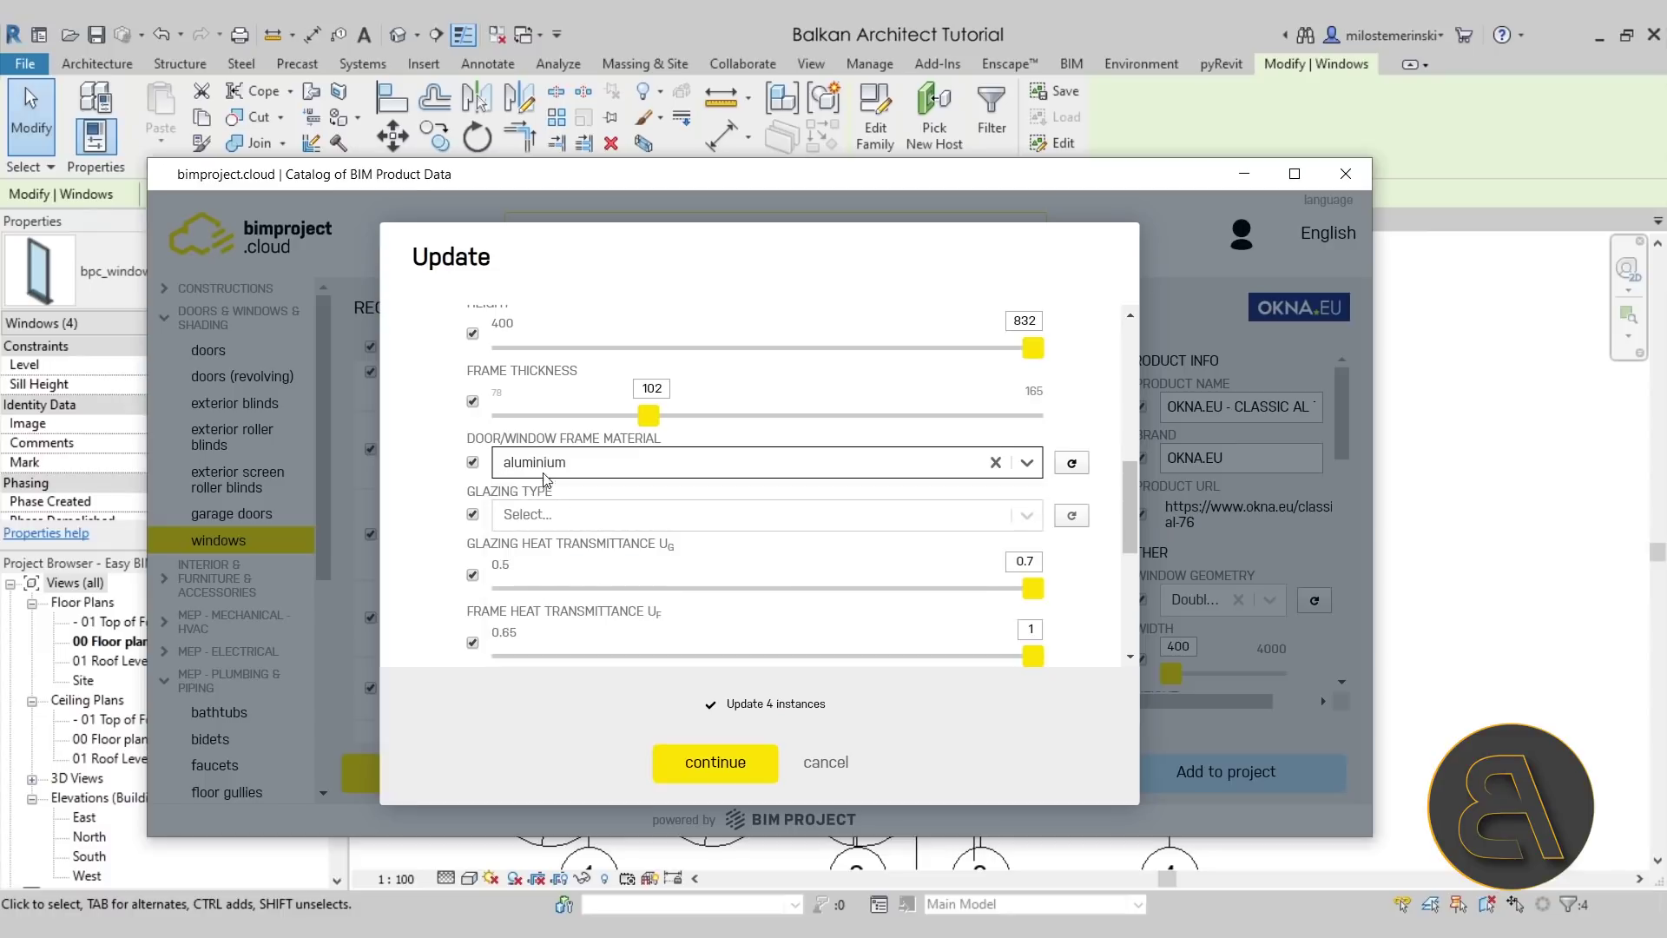
Exclude glazing type, all heat transmittance values, acoustic rating, light transmission, solar factor and SVT code from the window update.
{"action": "scroll", "coordinate": [549, 525], "scroll_direction": "down", "scroll_amount": 1}
{"action": "left_click", "coordinate": [534, 420]}
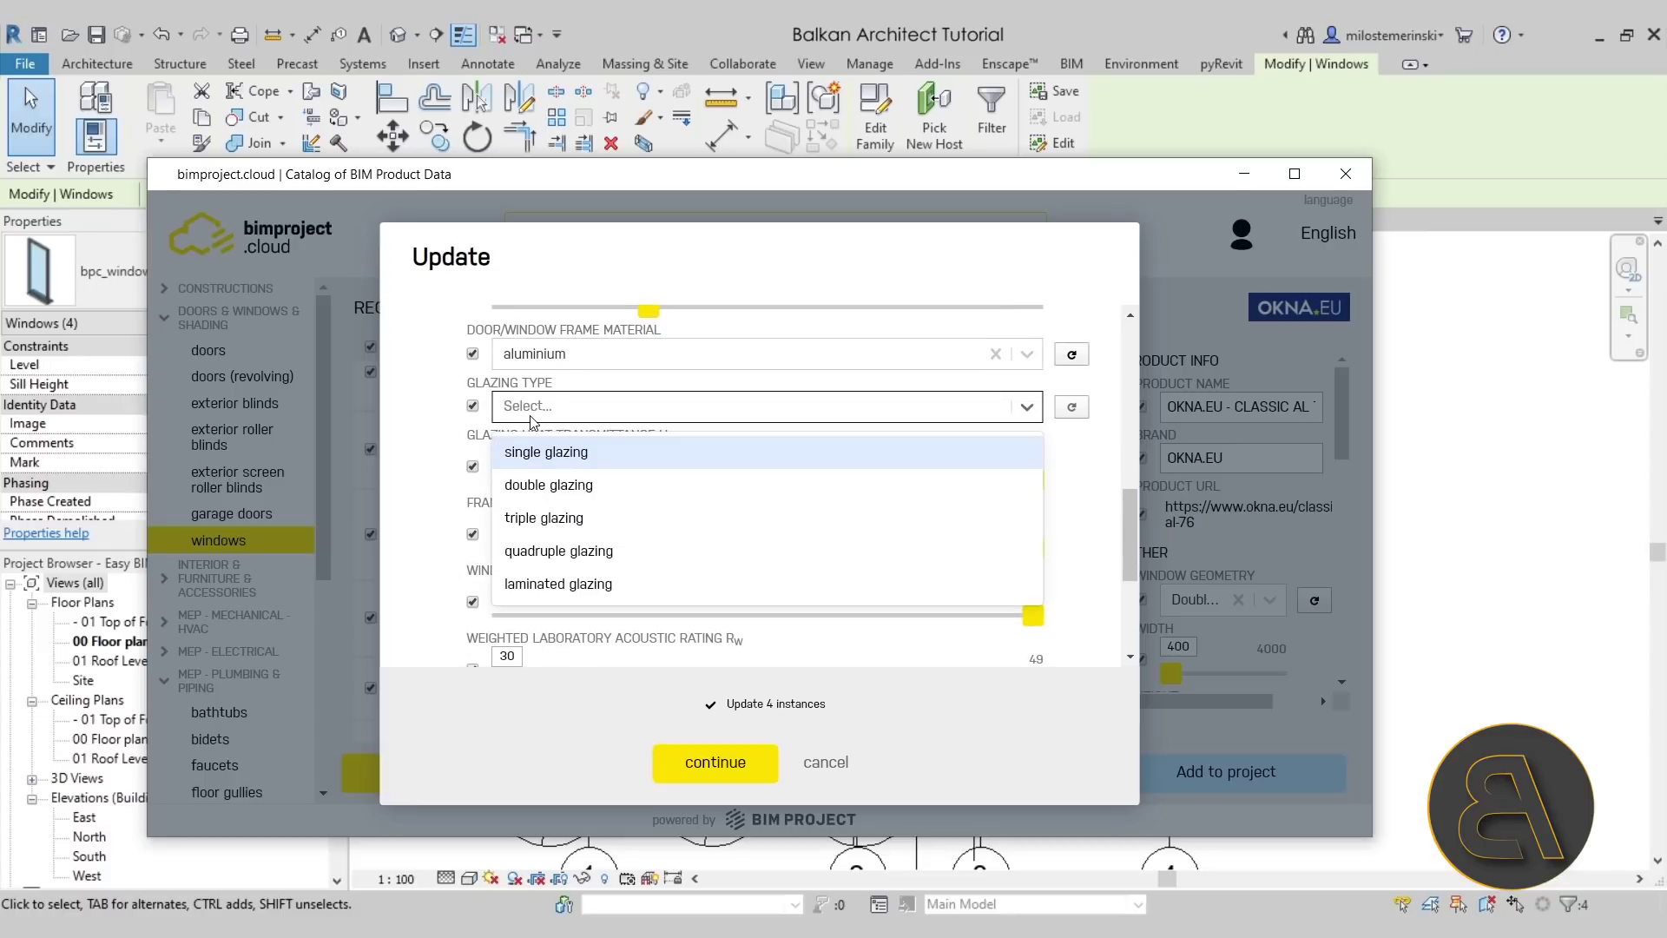
{"action": "left_click", "coordinate": [473, 407]}
{"action": "left_click", "coordinate": [472, 466]}
{"action": "left_click", "coordinate": [473, 534]}
{"action": "left_click", "coordinate": [472, 602]}
{"action": "scroll", "coordinate": [499, 556], "scroll_direction": "down", "scroll_amount": 2}
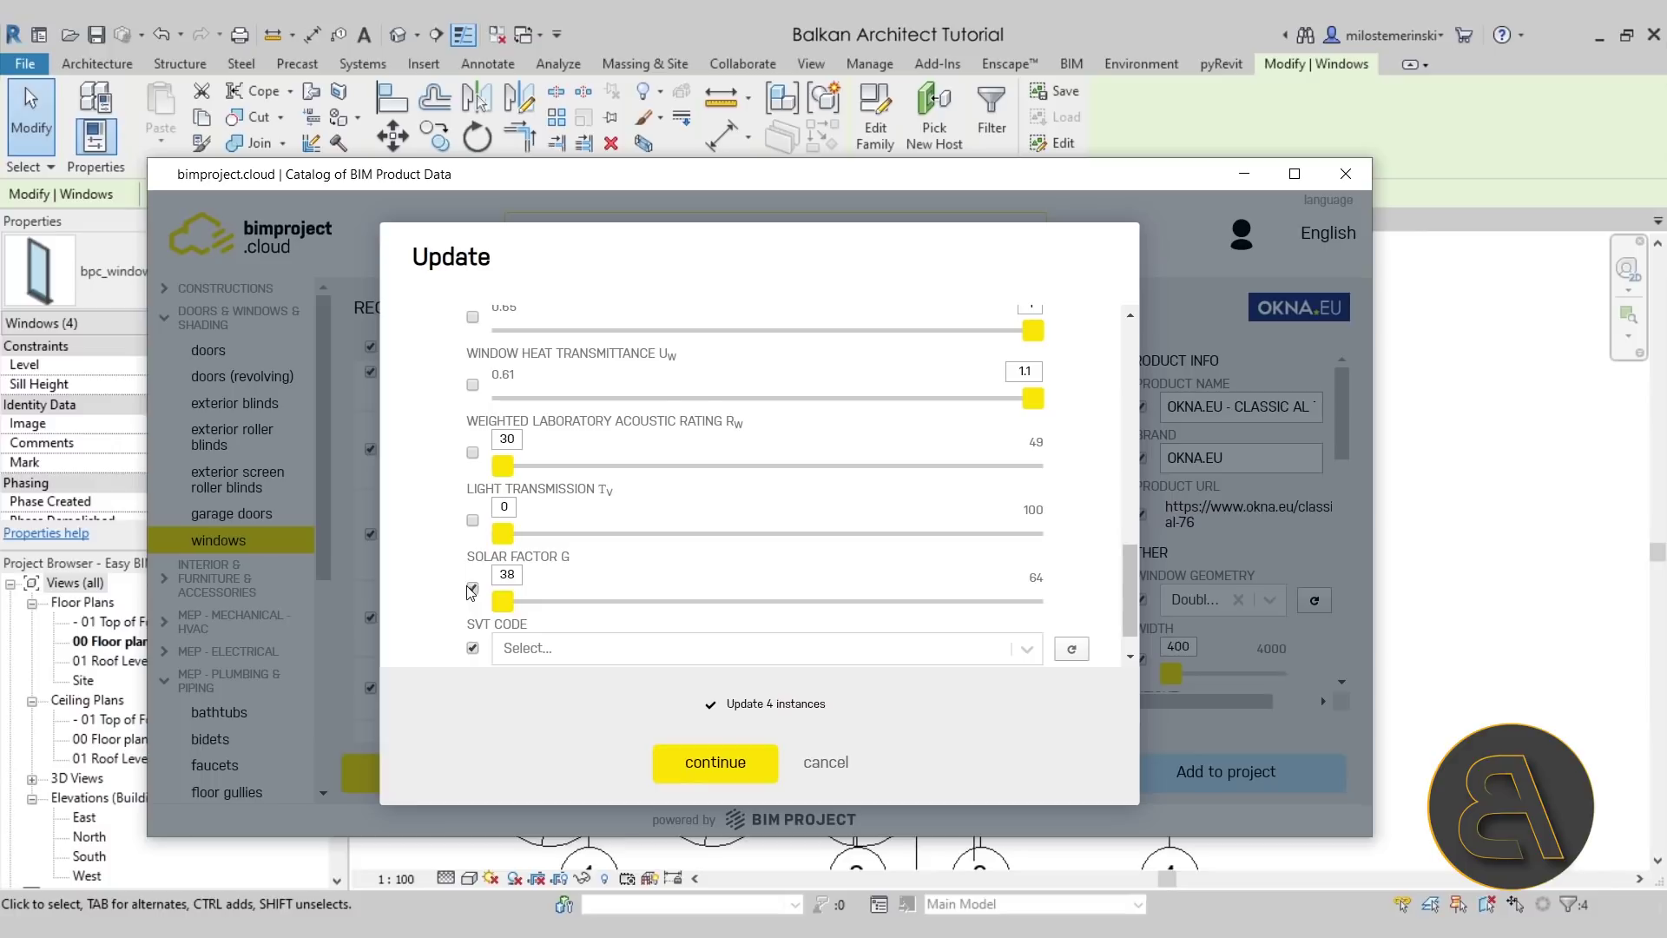
{"action": "left_click", "coordinate": [472, 648]}
Review the chosen parameters and apply the update to the four selected windows.
{"action": "scroll", "coordinate": [573, 605], "scroll_direction": "up", "scroll_amount": 5}
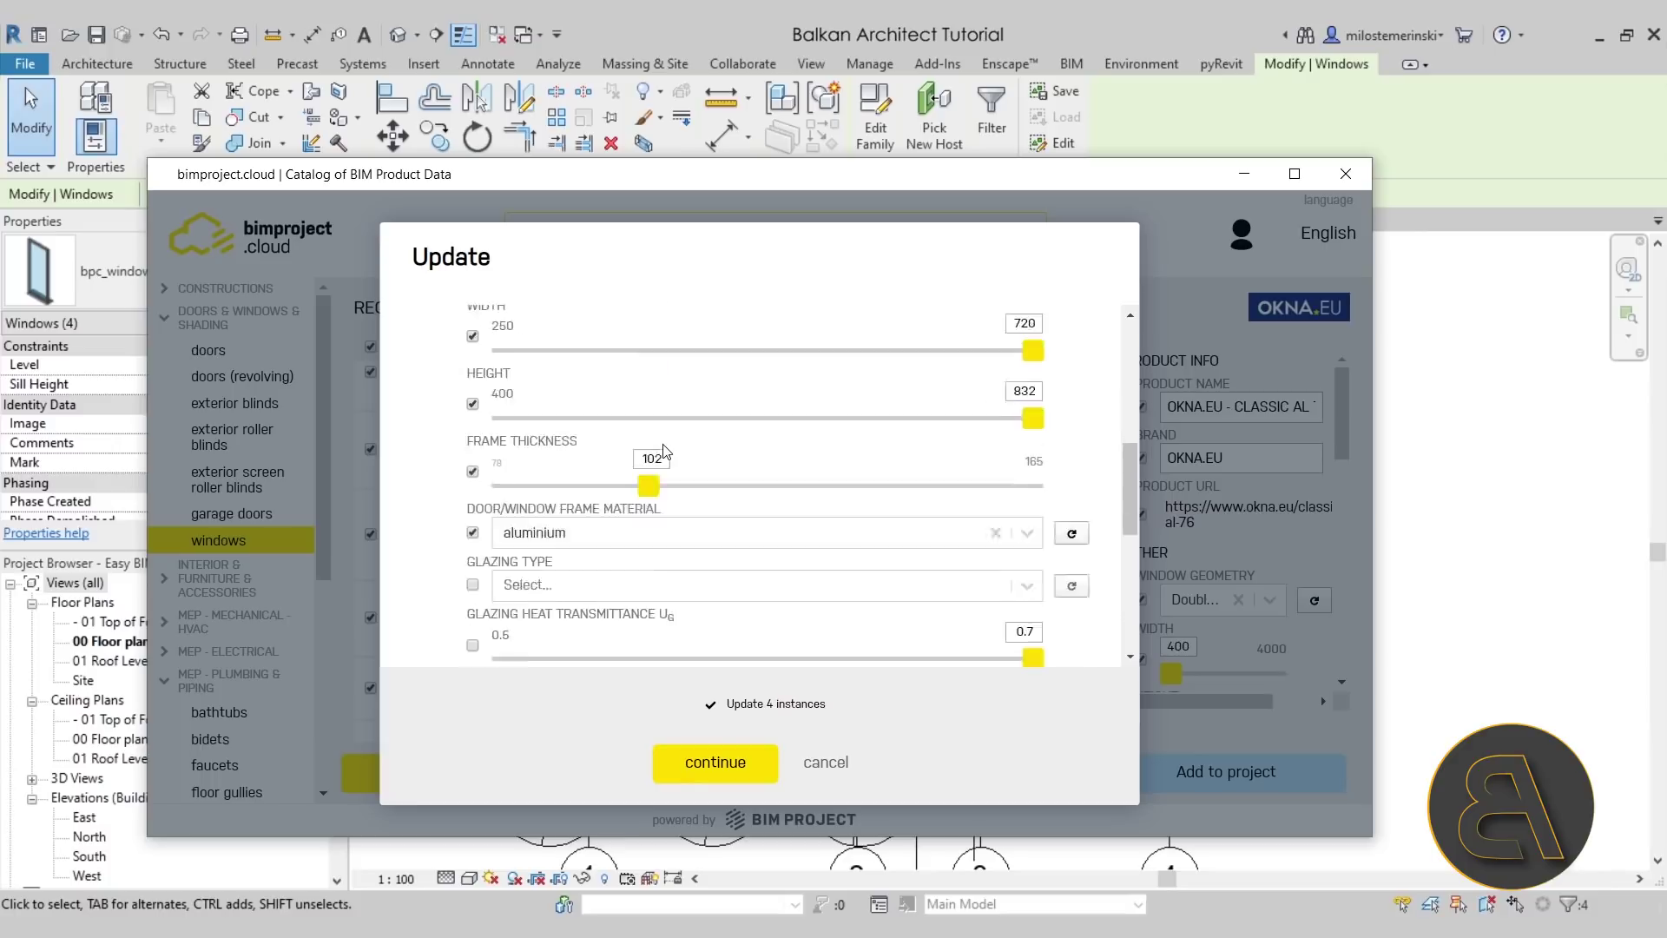
{"action": "scroll", "coordinate": [690, 451], "scroll_direction": "up", "scroll_amount": 1}
{"action": "scroll", "coordinate": [693, 448], "scroll_direction": "down", "scroll_amount": 1}
{"action": "scroll", "coordinate": [693, 447], "scroll_direction": "up", "scroll_amount": 1}
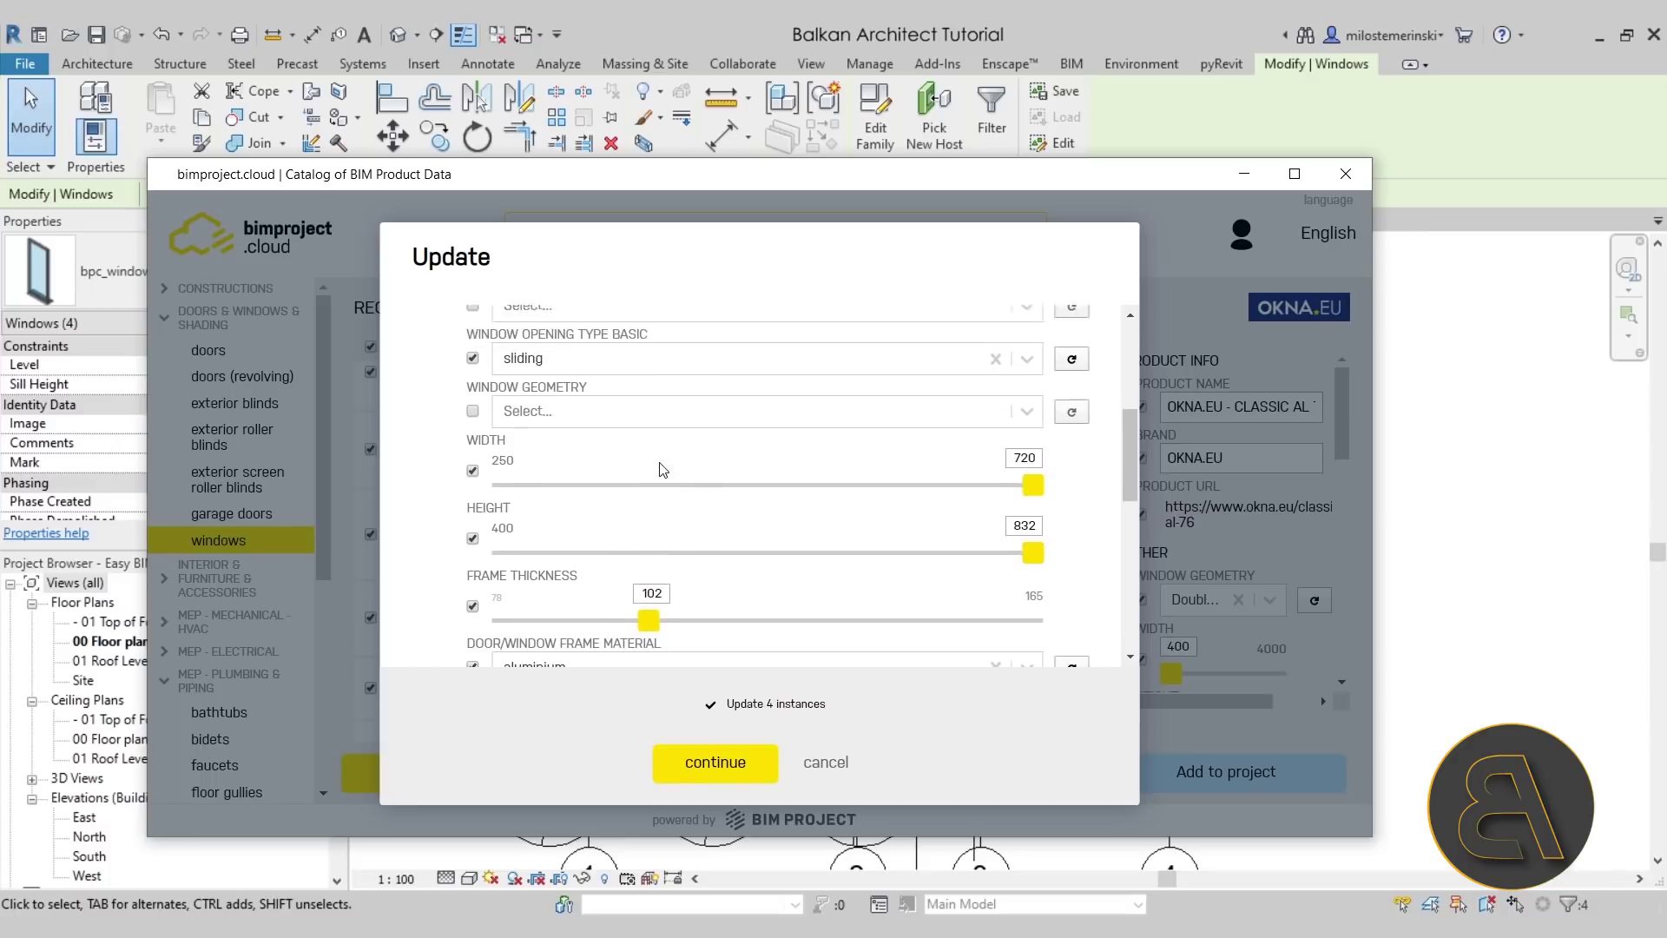
{"action": "left_click", "coordinate": [710, 764]}
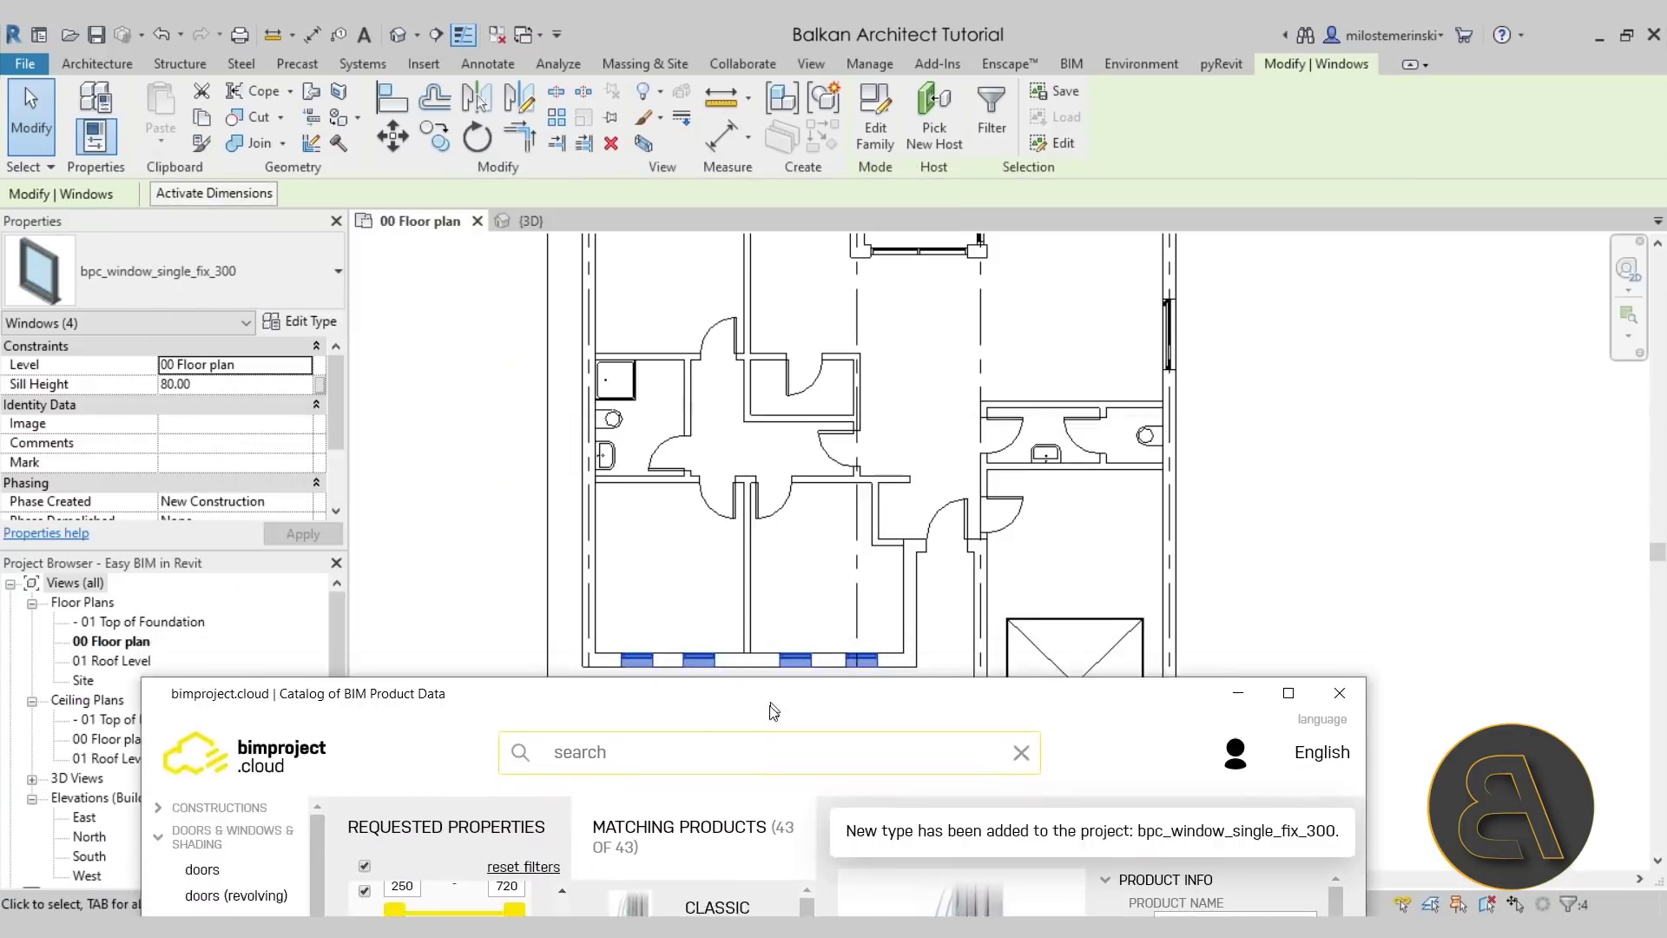
Examine the updated windows in plan, and check the leftmost one's materials and dimensions in its type properties.
{"action": "scroll", "coordinate": [676, 611], "scroll_direction": "up", "scroll_amount": 2}
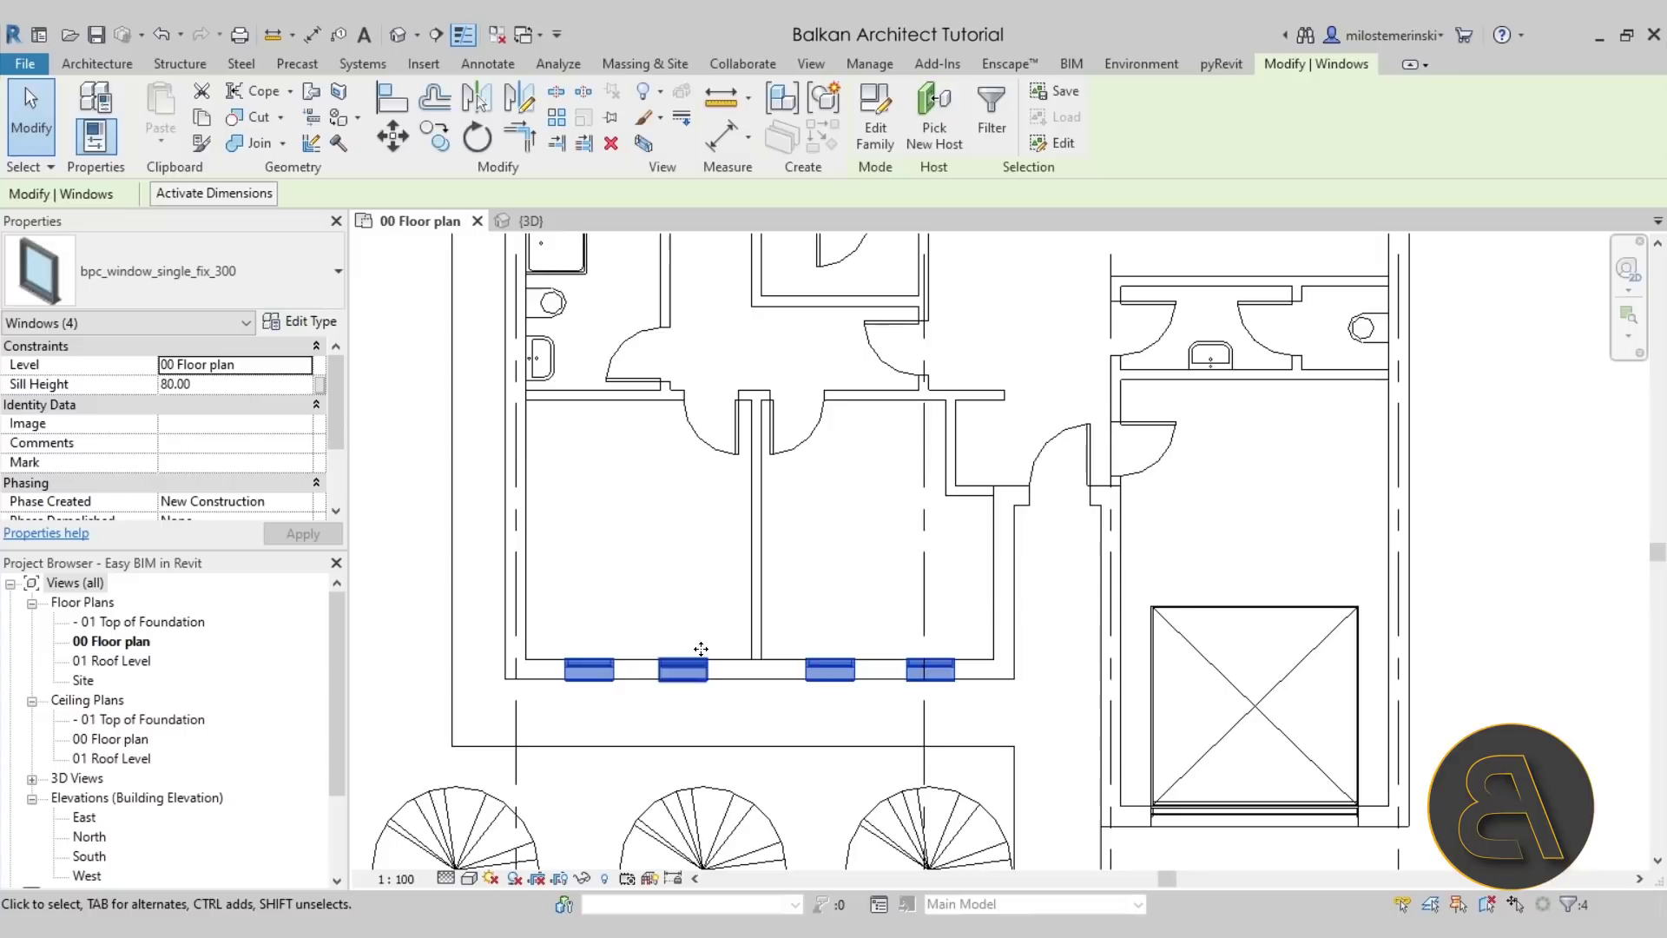
{"action": "left_click", "coordinate": [677, 611]}
{"action": "left_click", "coordinate": [584, 673]}
{"action": "scroll", "coordinate": [616, 690], "scroll_direction": "up", "scroll_amount": 5}
{"action": "left_click", "coordinate": [640, 698]}
{"action": "scroll", "coordinate": [640, 698], "scroll_direction": "up", "scroll_amount": 2}
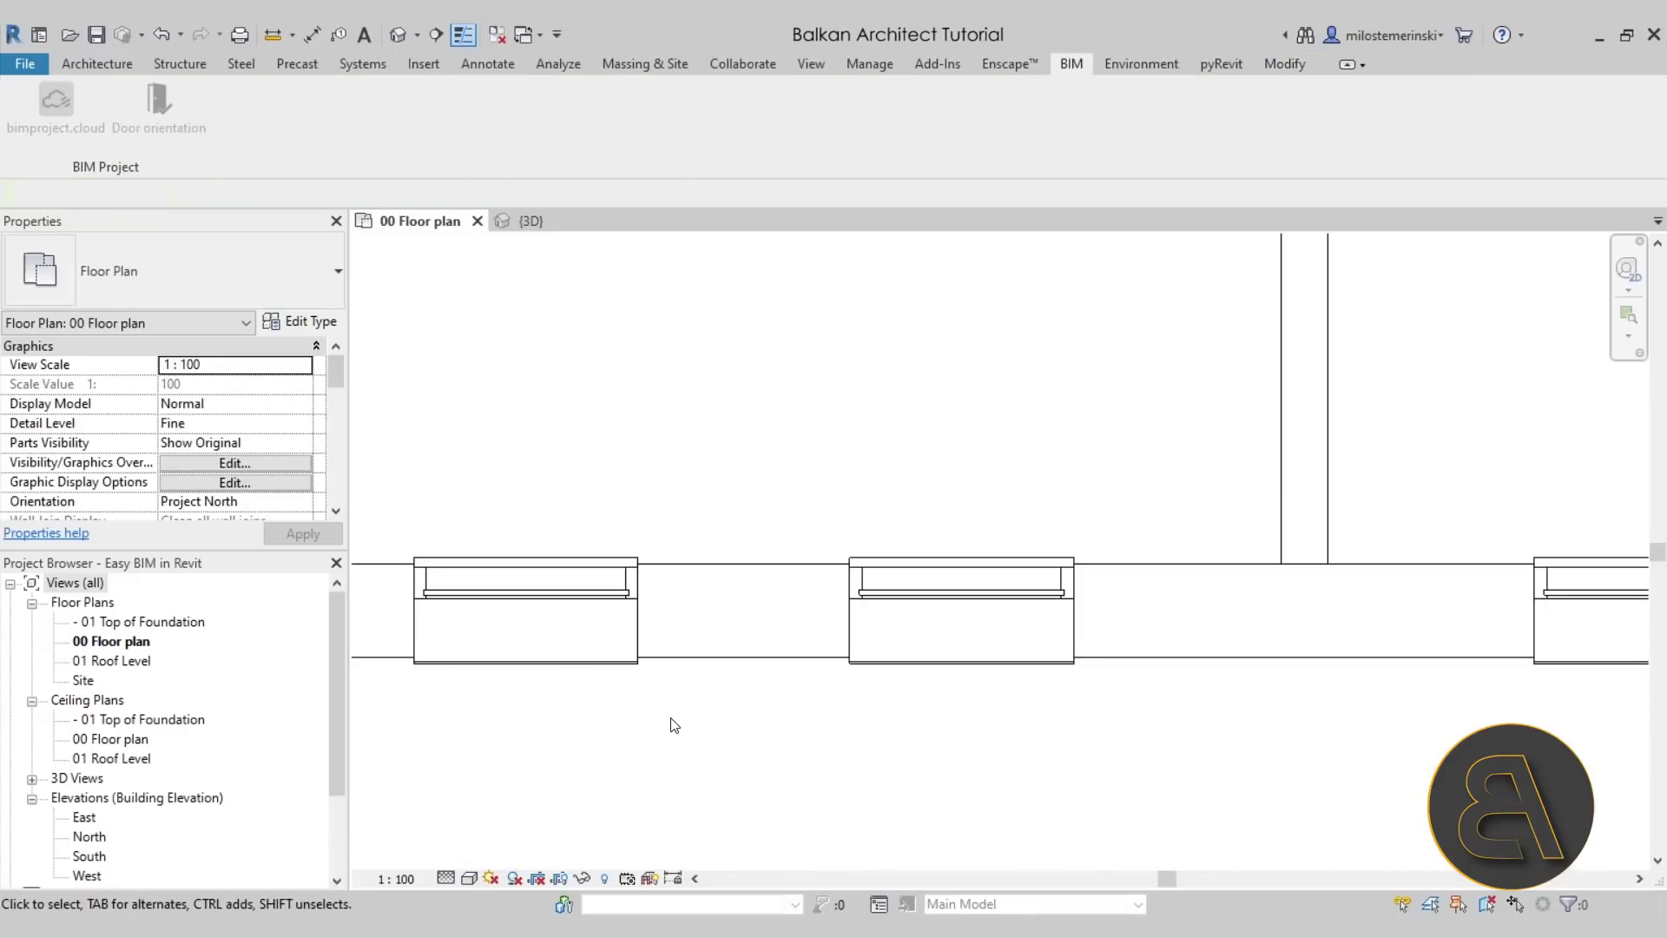
{"action": "left_click", "coordinate": [613, 668]}
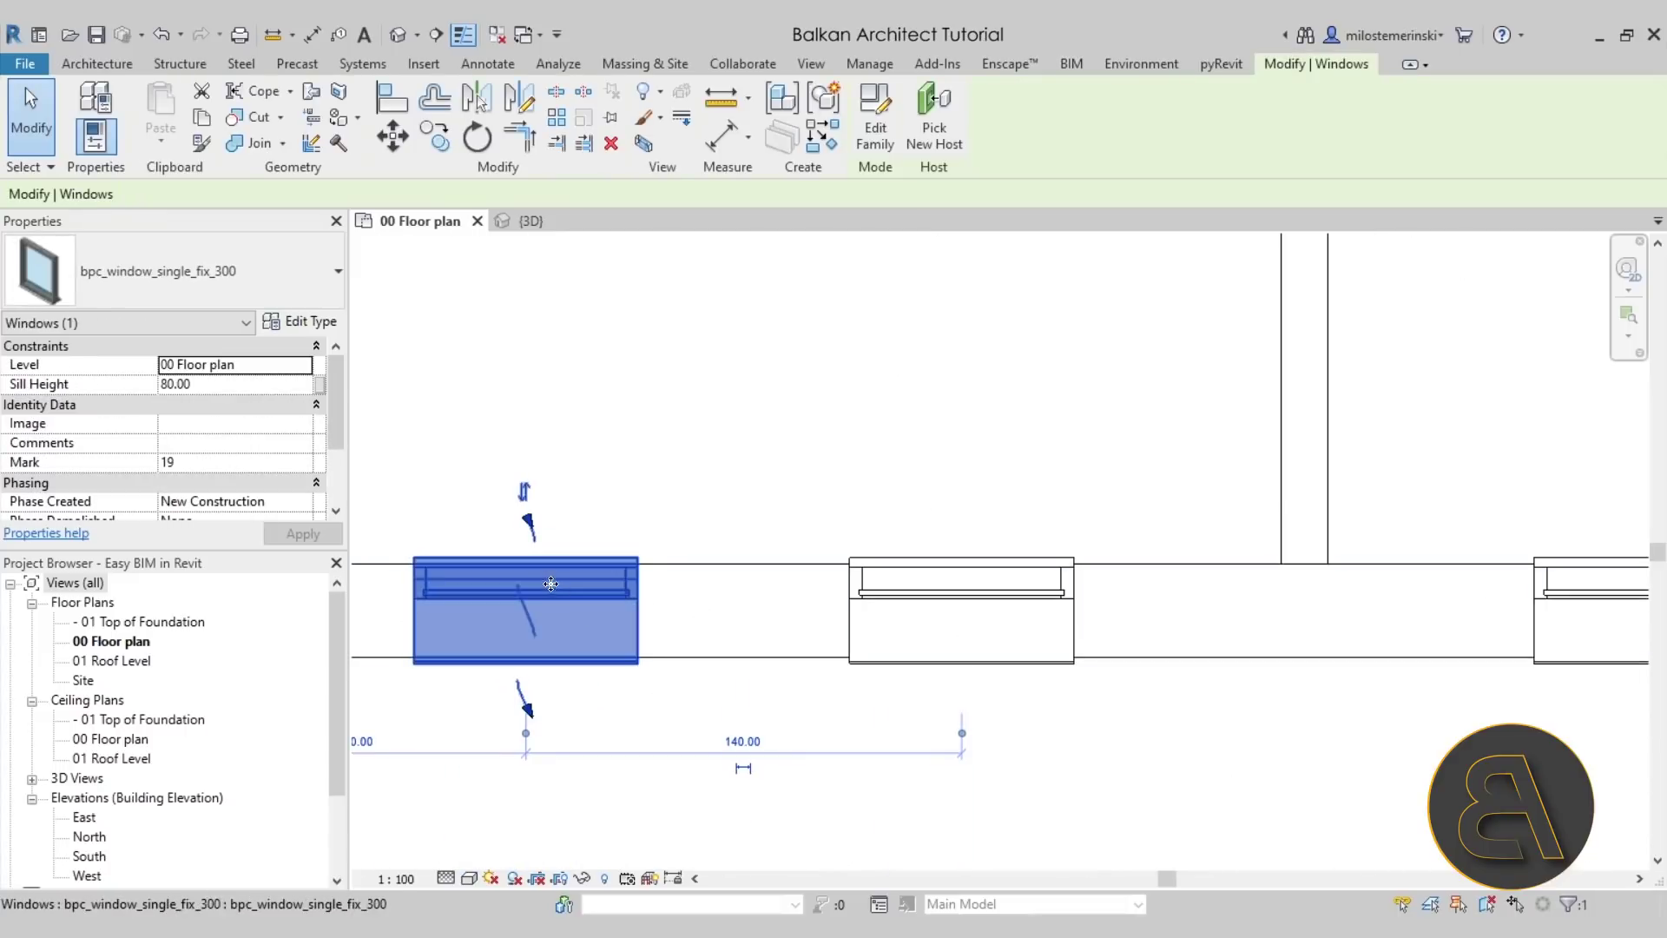
{"action": "middle_click_drag", "start_coordinate": [422, 593], "coordinate": [629, 593]}
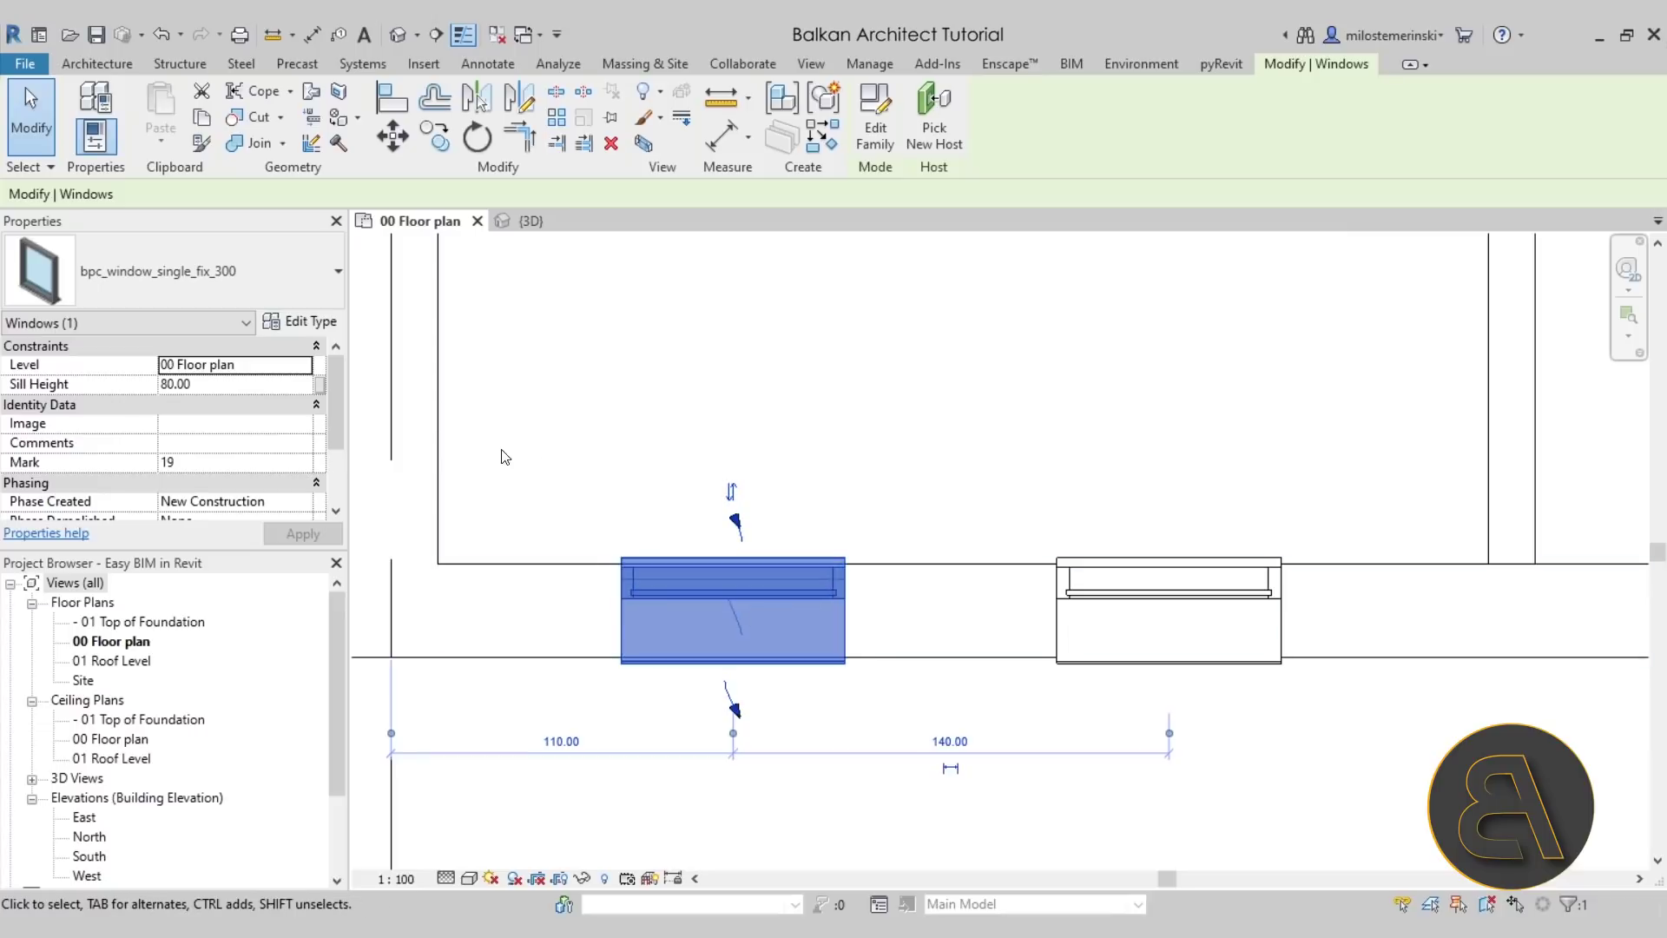
{"action": "left_click", "coordinate": [298, 328]}
{"action": "scroll", "coordinate": [676, 424], "scroll_direction": "down", "scroll_amount": 5}
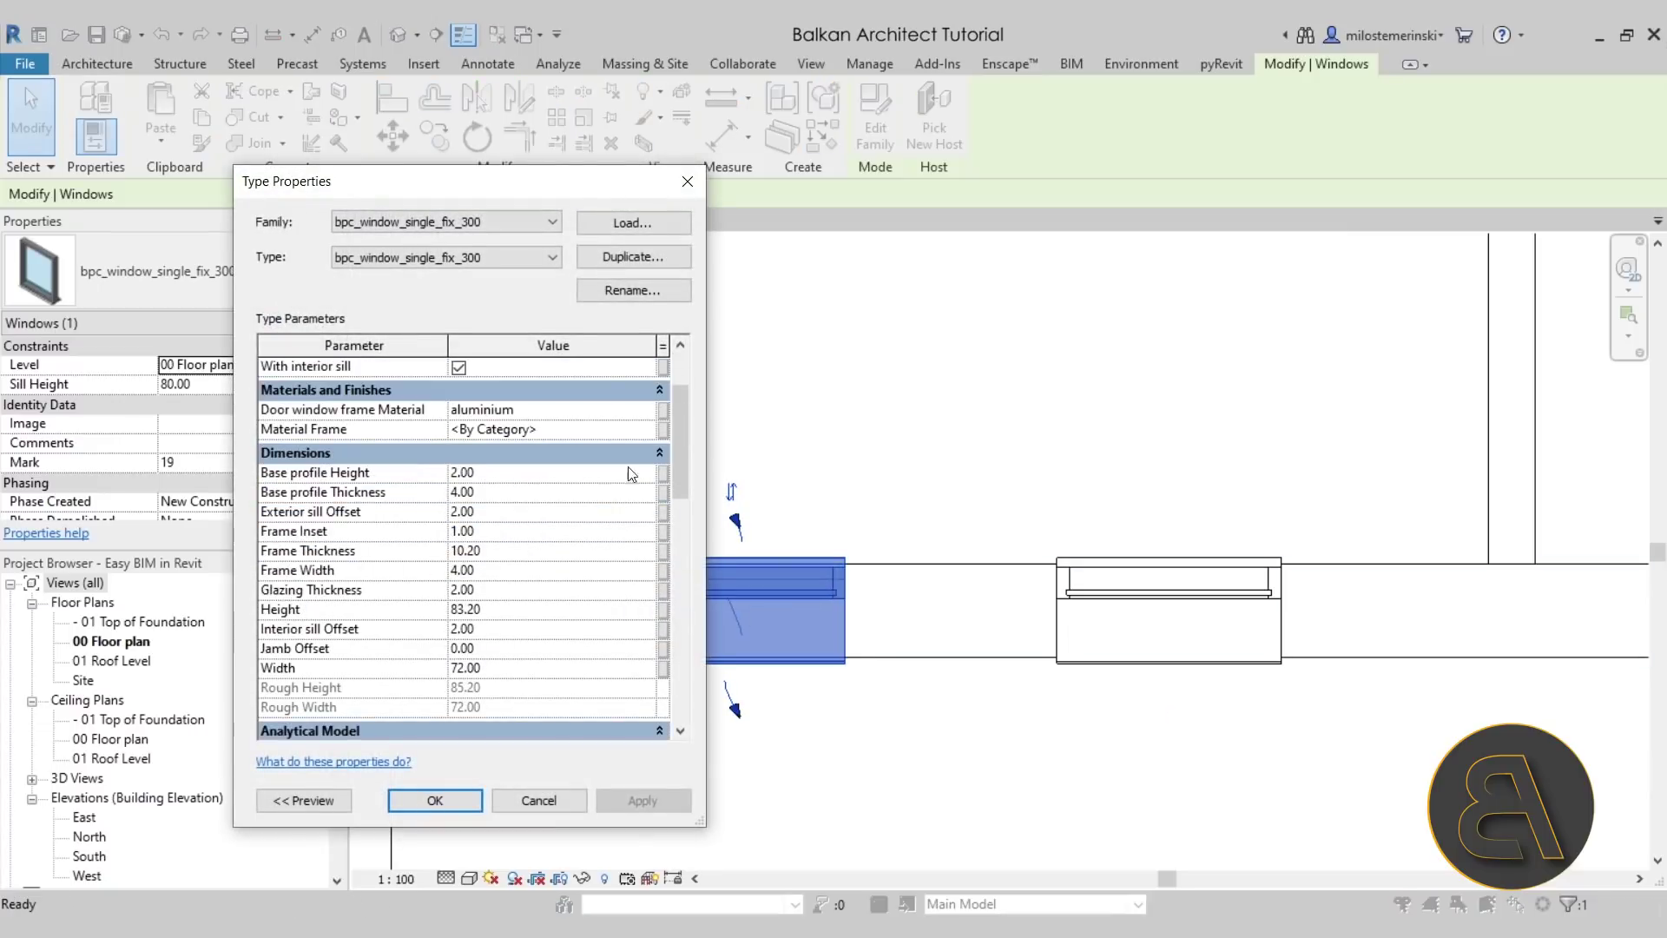
Check the dimension and analytical parameters in the window's type properties, close them and deselect the window.
{"action": "mouse_move", "coordinate": [674, 417]}
{"action": "left_mouse_down"}
{"action": "mouse_move", "coordinate": [699, 625]}
{"action": "mouse_move", "coordinate": [692, 412]}
{"action": "left_mouse_up"}
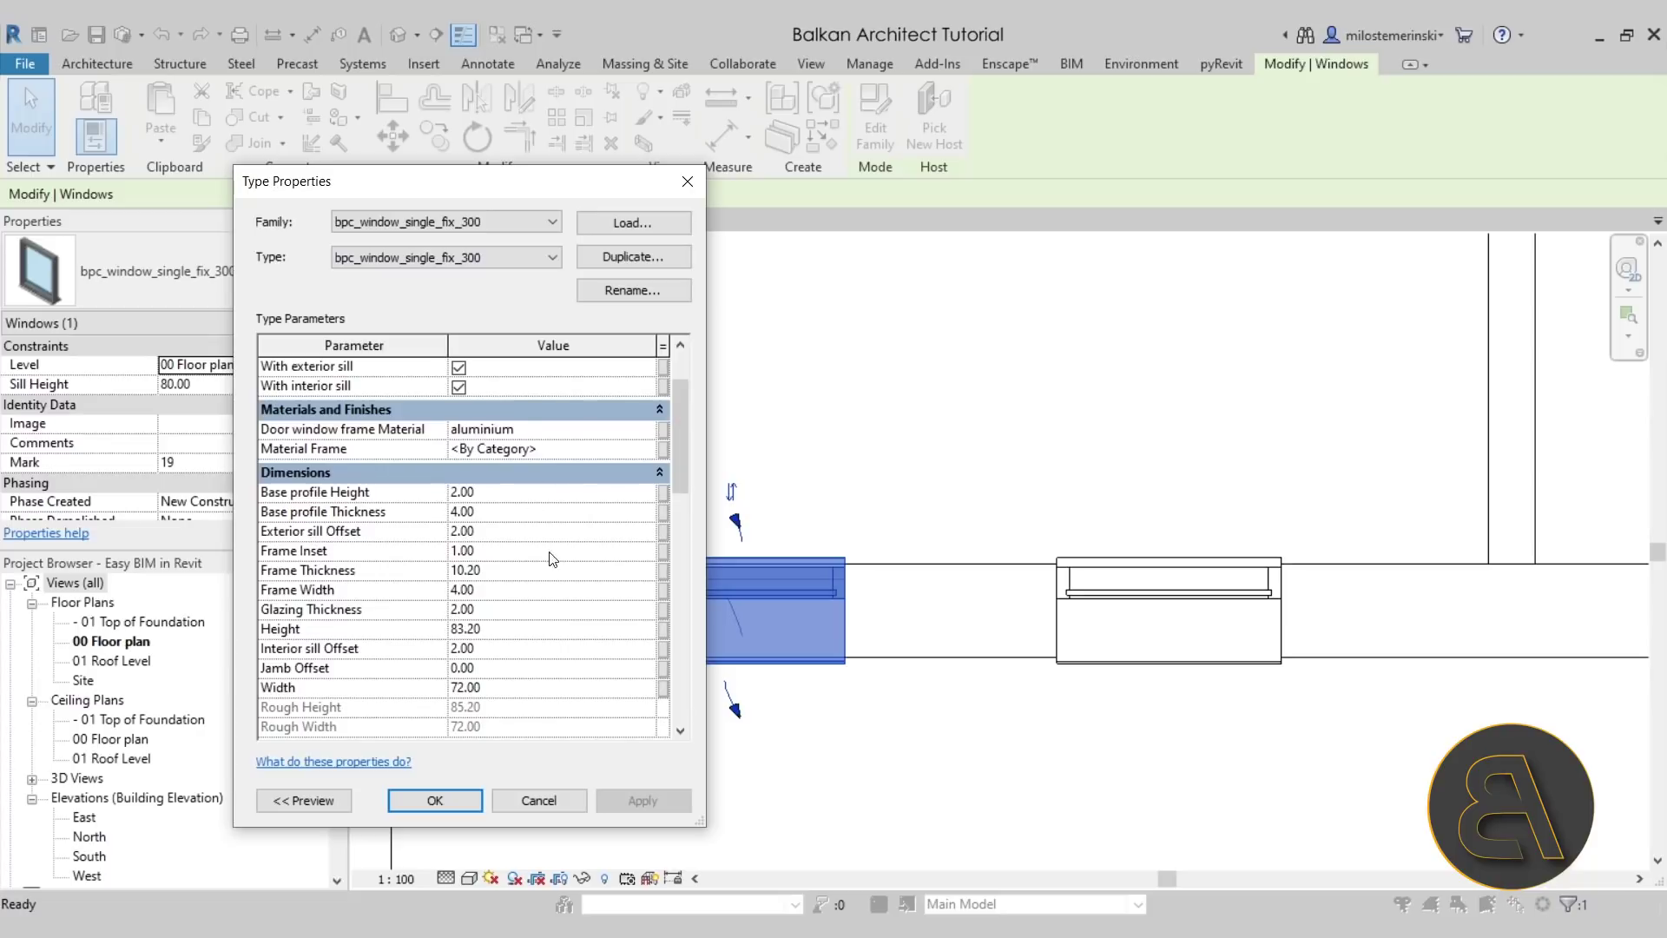
{"action": "left_click_drag", "start_coordinate": [684, 465], "coordinate": [687, 500]}
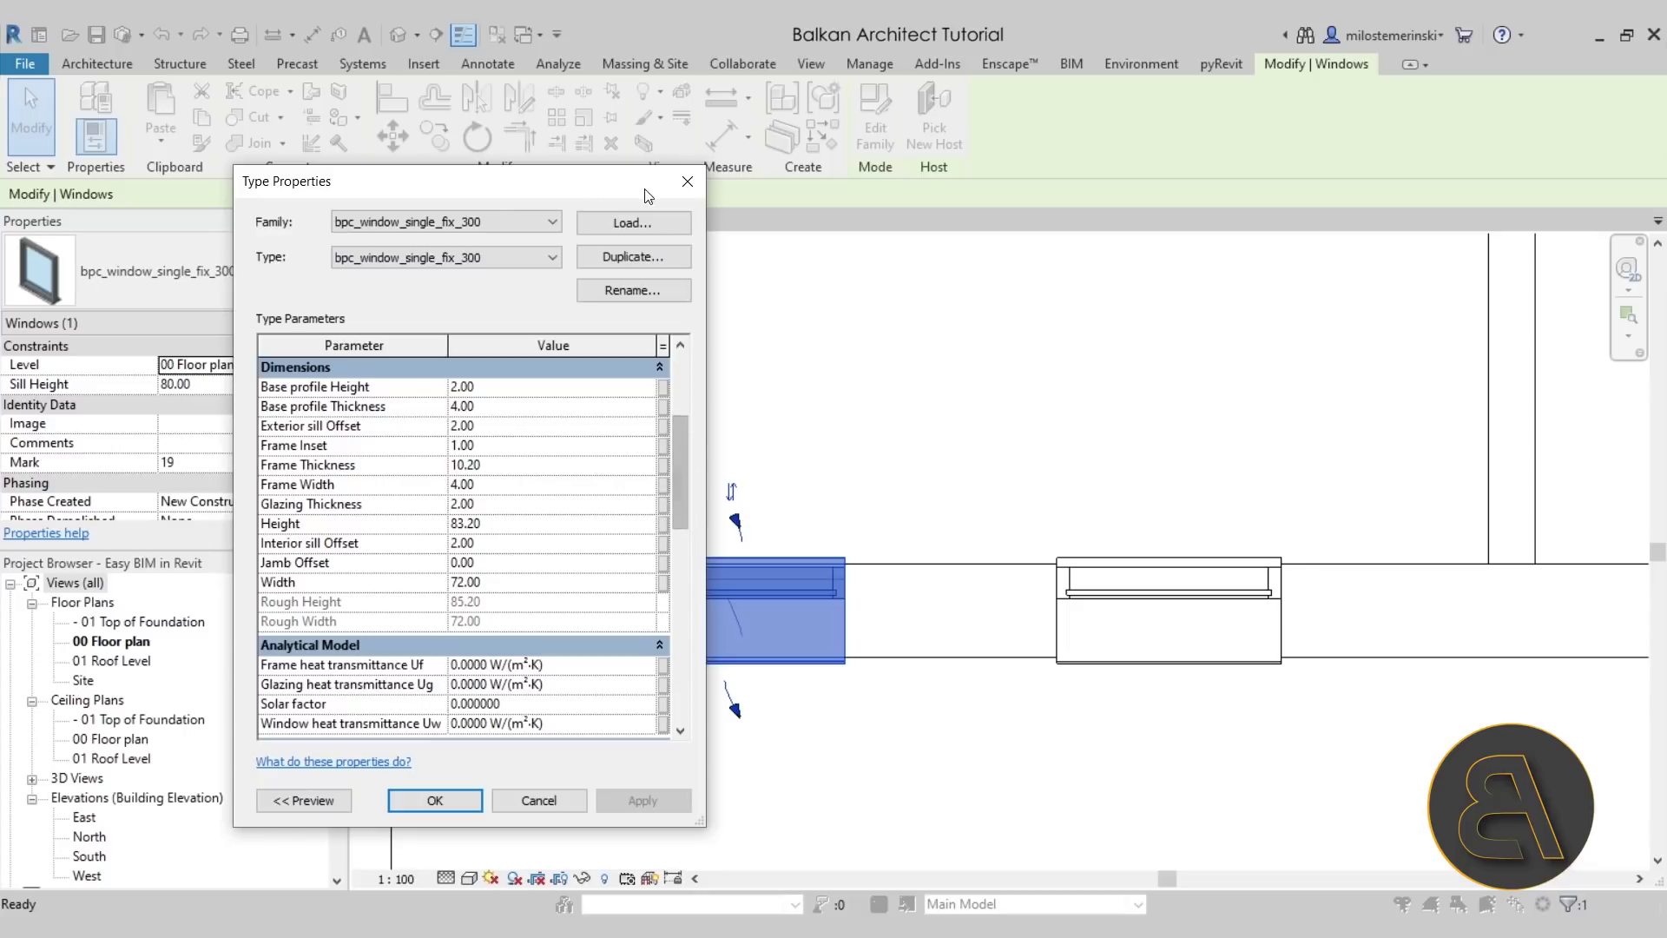
{"action": "left_click", "coordinate": [678, 193]}
{"action": "left_click", "coordinate": [793, 440]}
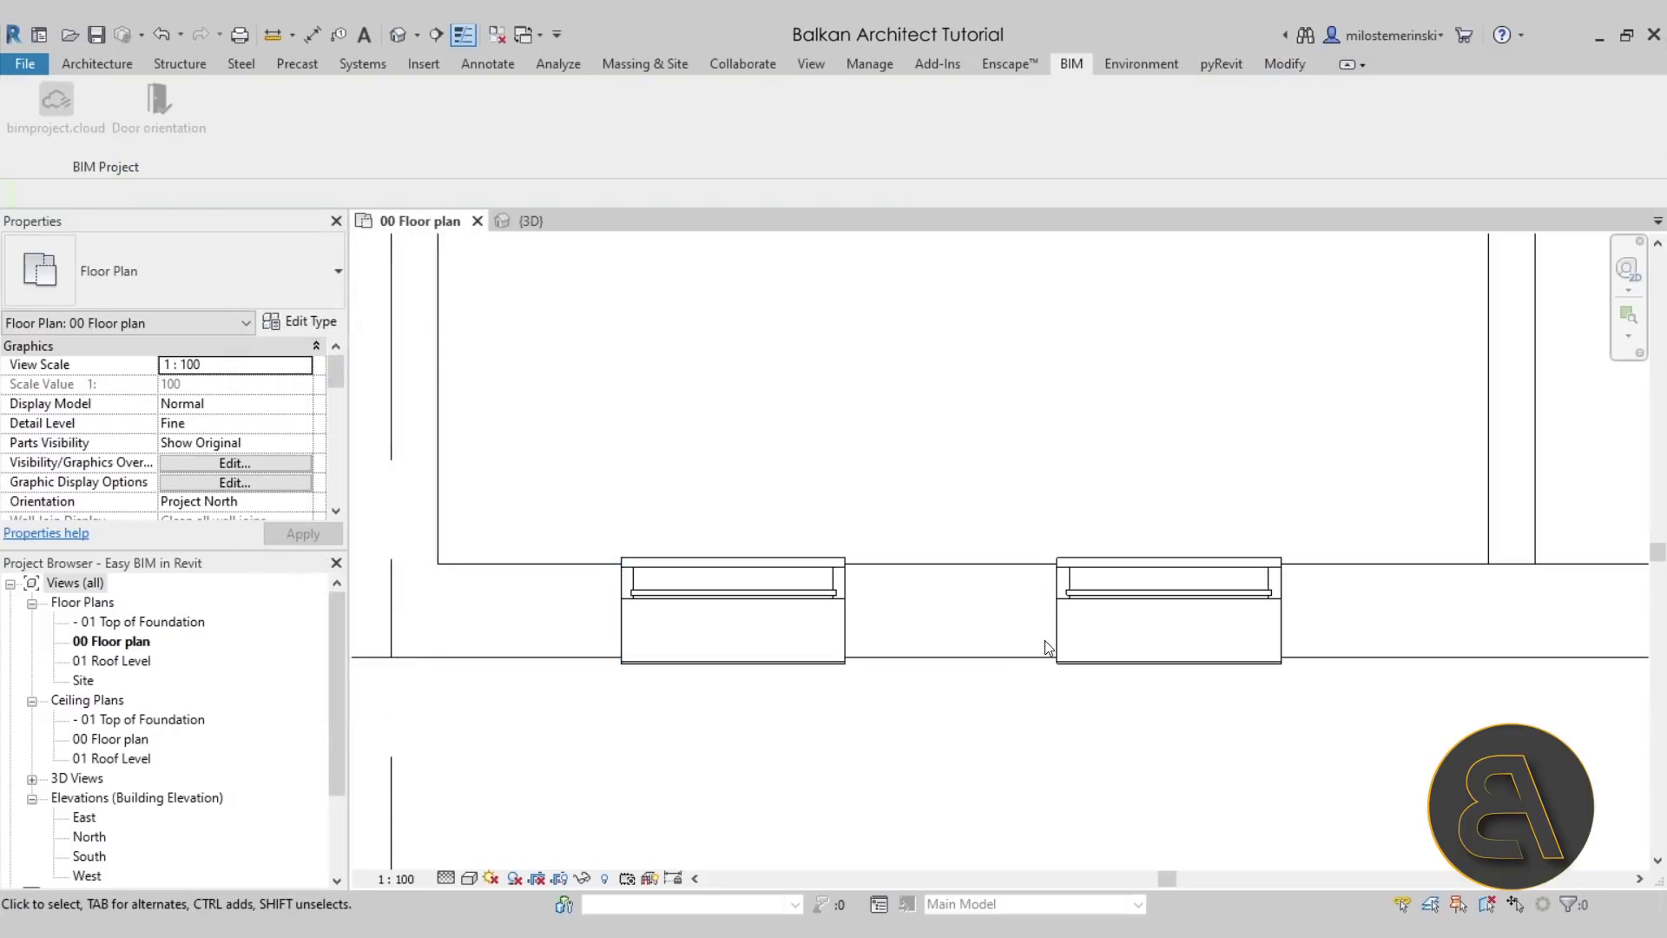
Switch to the 3D view and turn off its section box to show the complete house.
{"action": "left_click", "coordinate": [529, 221]}
{"action": "middle_click_drag", "start_coordinate": [830, 523], "coordinate": [1038, 728], "text": "shift"}
{"action": "scroll", "coordinate": [1074, 649], "scroll_direction": "up", "scroll_amount": 3}
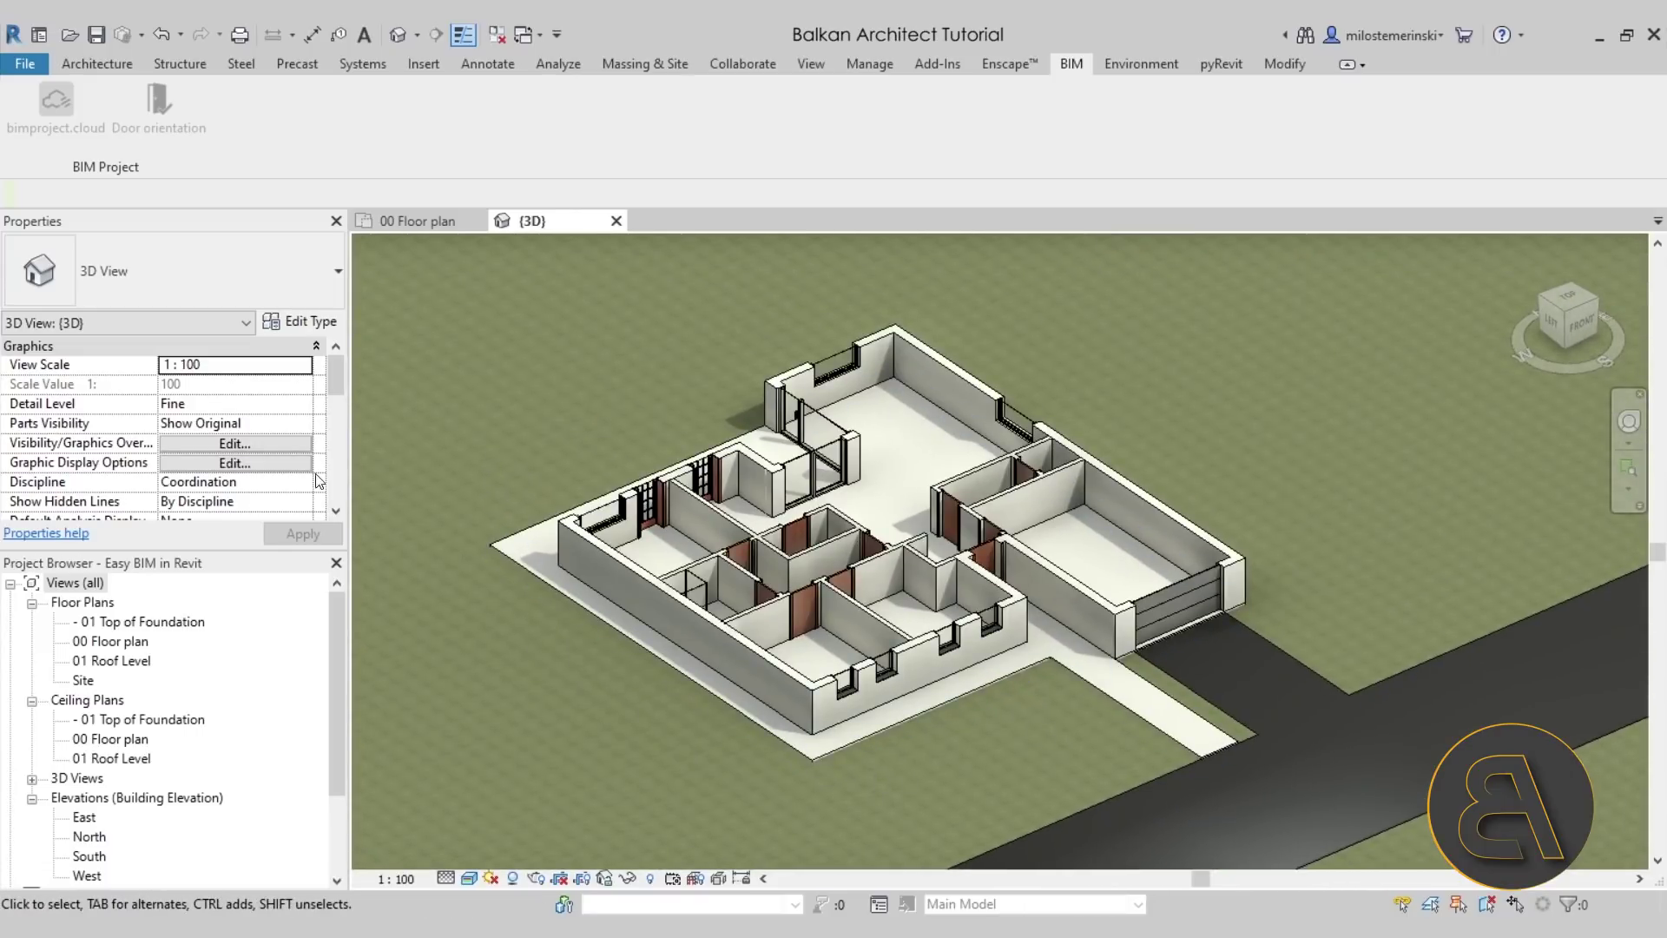
{"action": "scroll", "coordinate": [326, 490], "scroll_direction": "down", "scroll_amount": 7}
{"action": "left_click", "coordinate": [168, 386]}
{"action": "middle_click_drag", "start_coordinate": [1003, 755], "coordinate": [1012, 712], "text": "shift"}
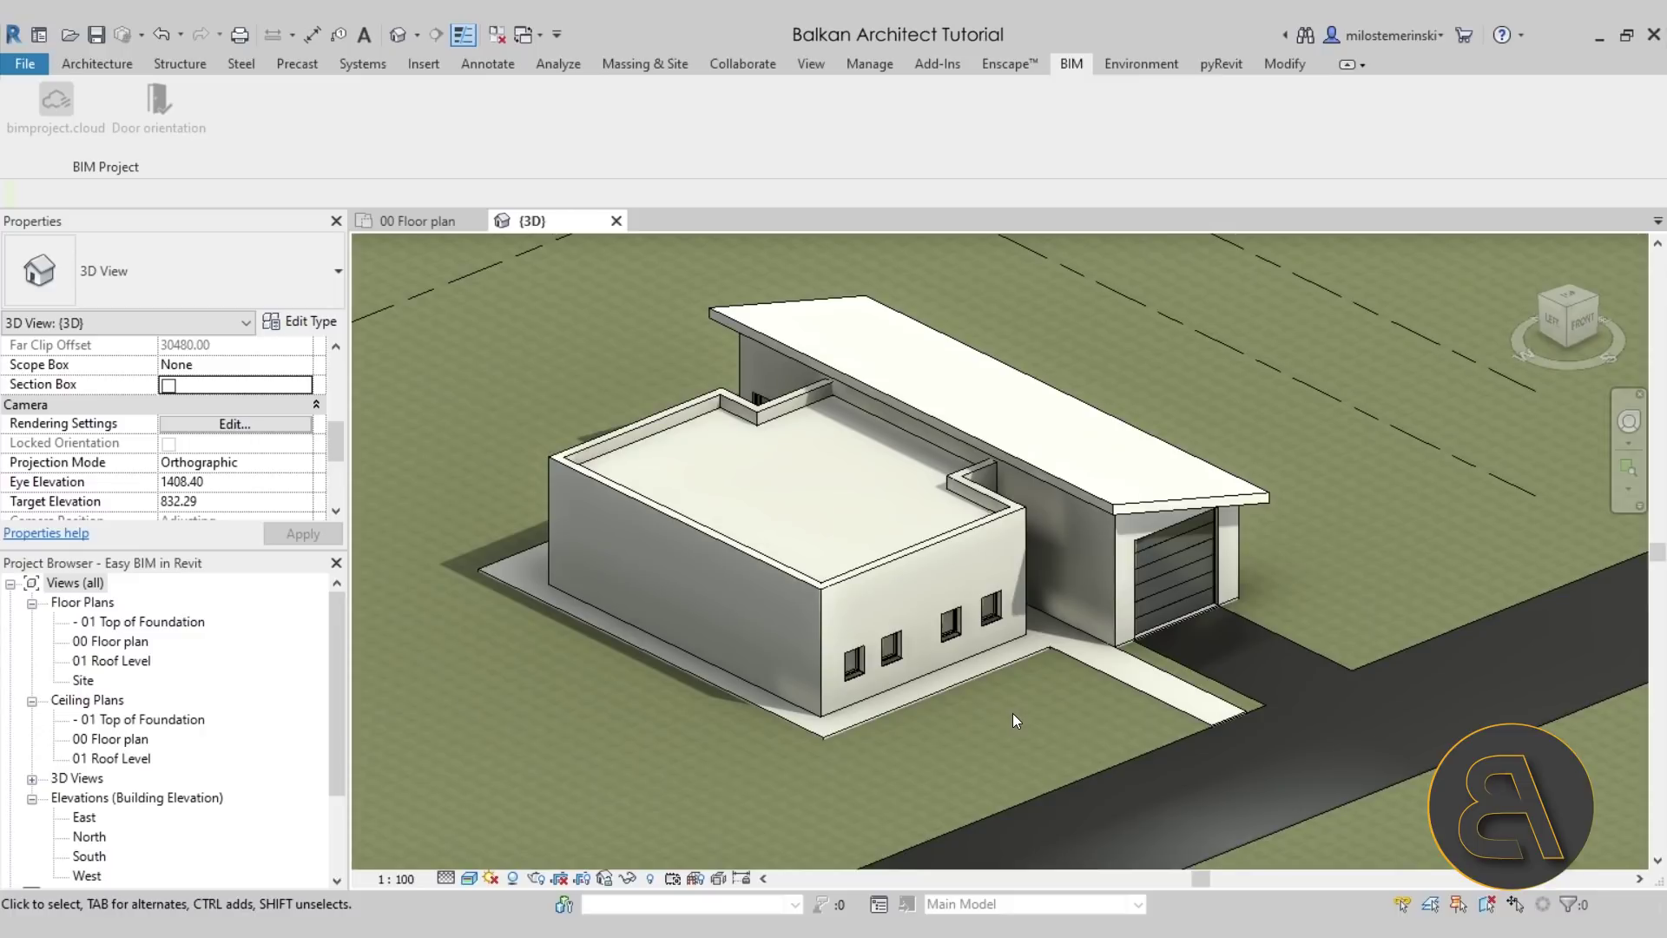
Select all instances in the entire project of the leftmost front window's type, bpc_window_single_fix_300.
{"action": "scroll", "coordinate": [1007, 710], "scroll_direction": "up", "scroll_amount": 5}
{"action": "middle_click_drag", "start_coordinate": [963, 732], "coordinate": [954, 717], "text": "shift"}
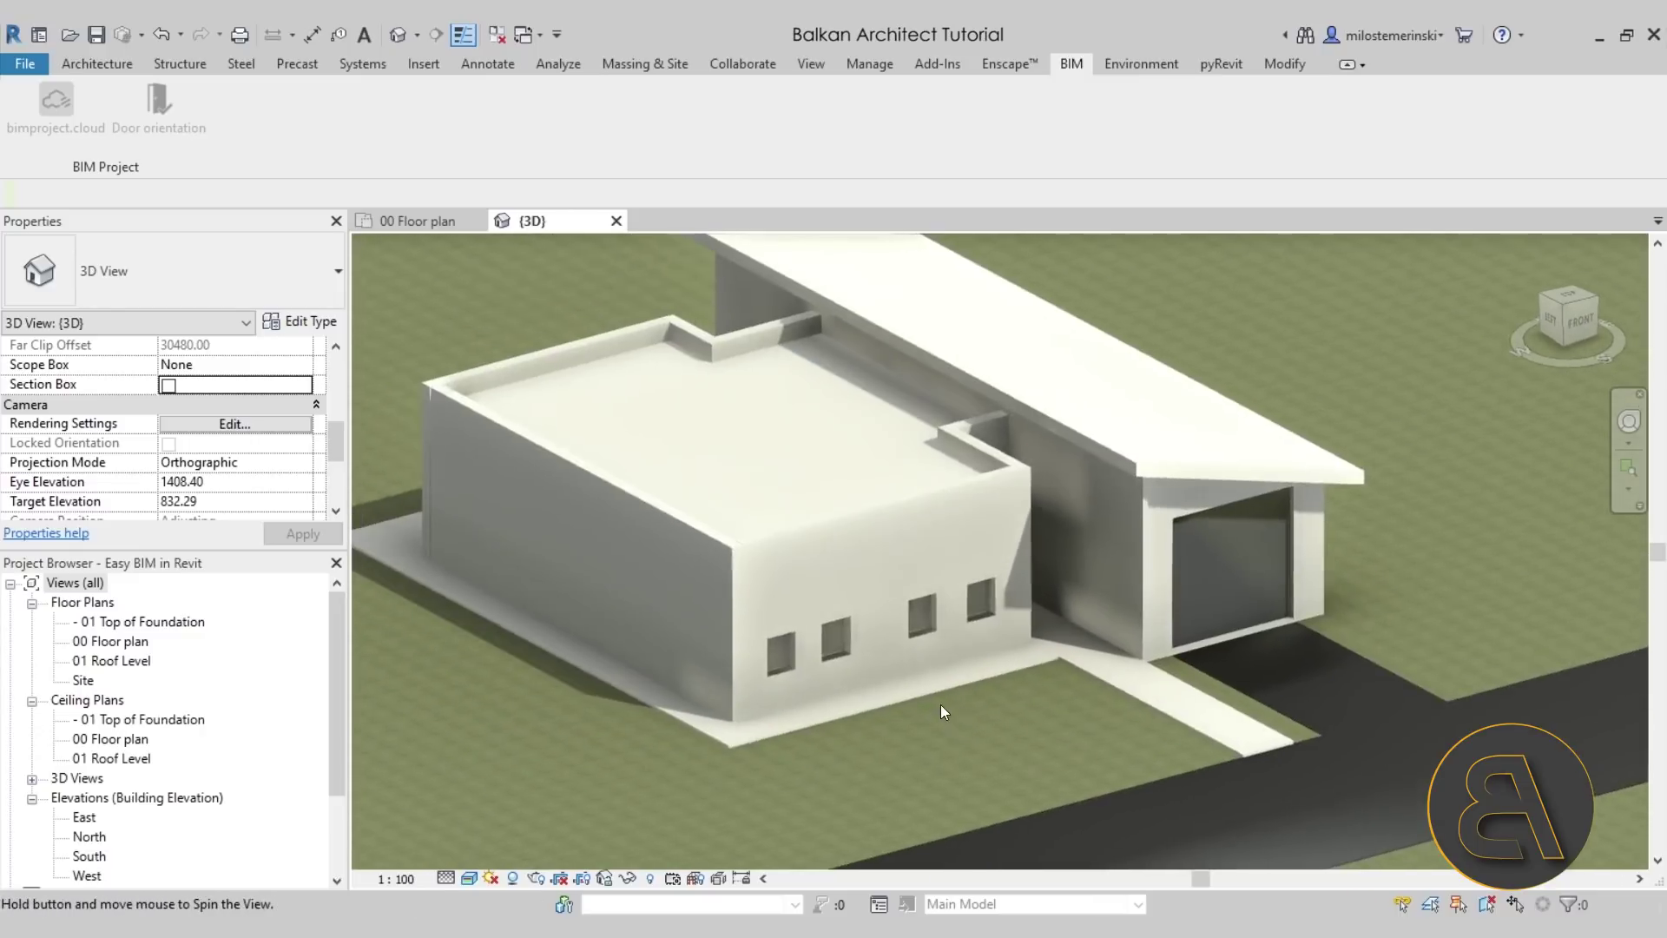
{"action": "scroll", "coordinate": [815, 672], "scroll_direction": "up", "scroll_amount": 6}
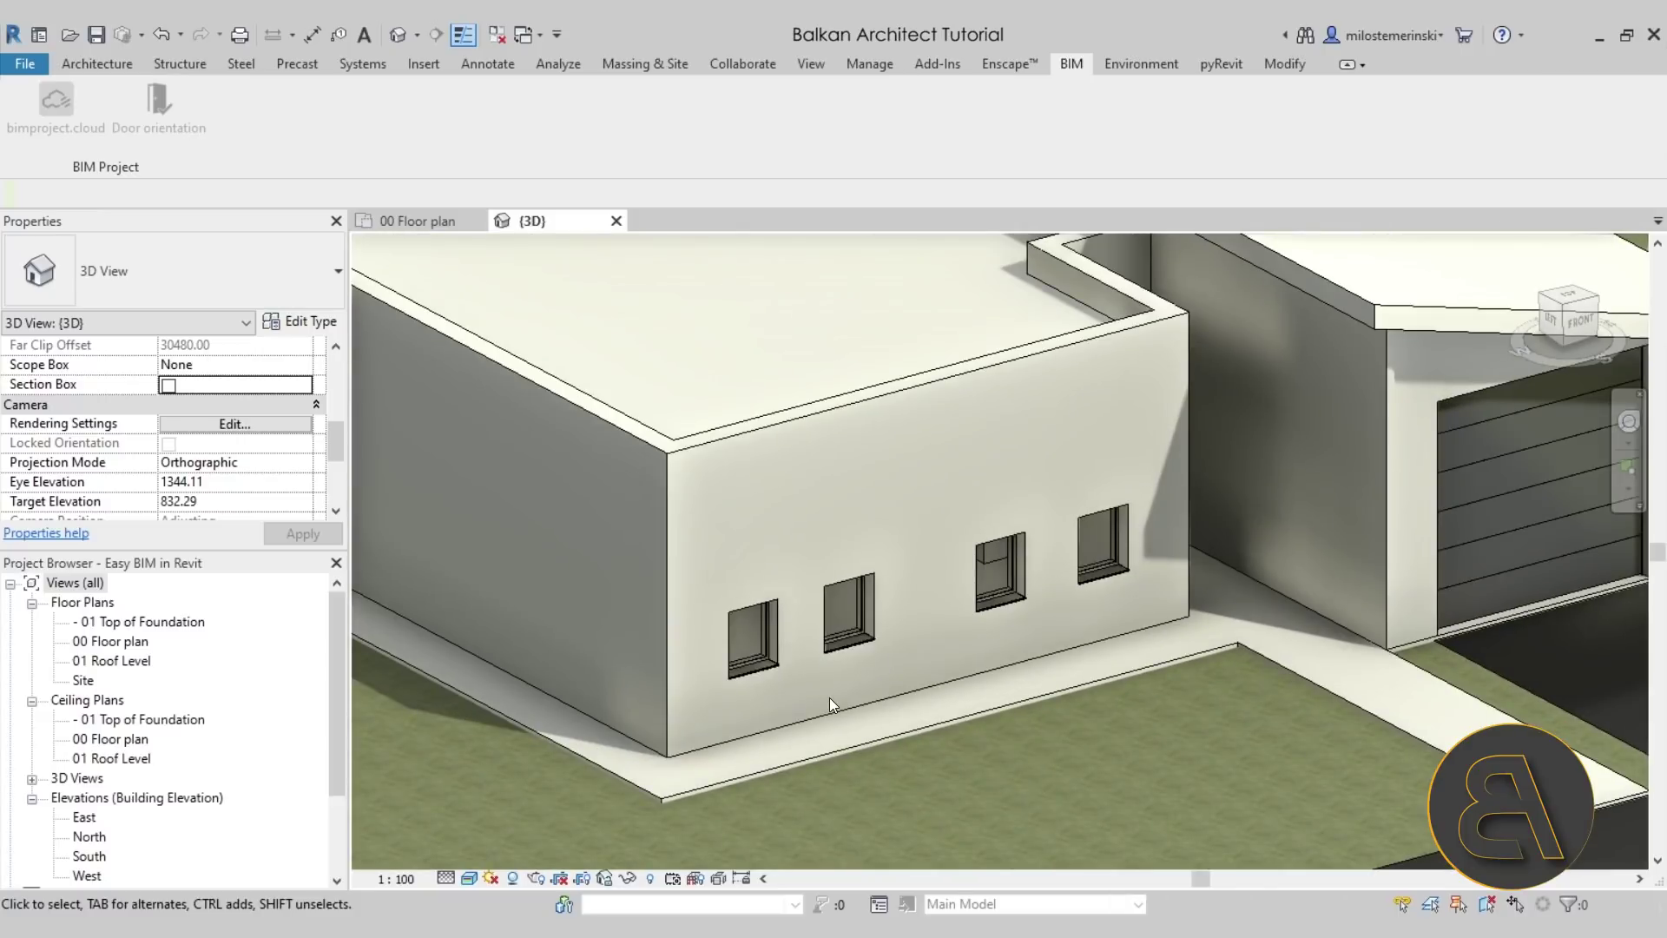
{"action": "scroll", "coordinate": [758, 664], "scroll_direction": "up", "scroll_amount": 3}
{"action": "left_click", "coordinate": [758, 664]}
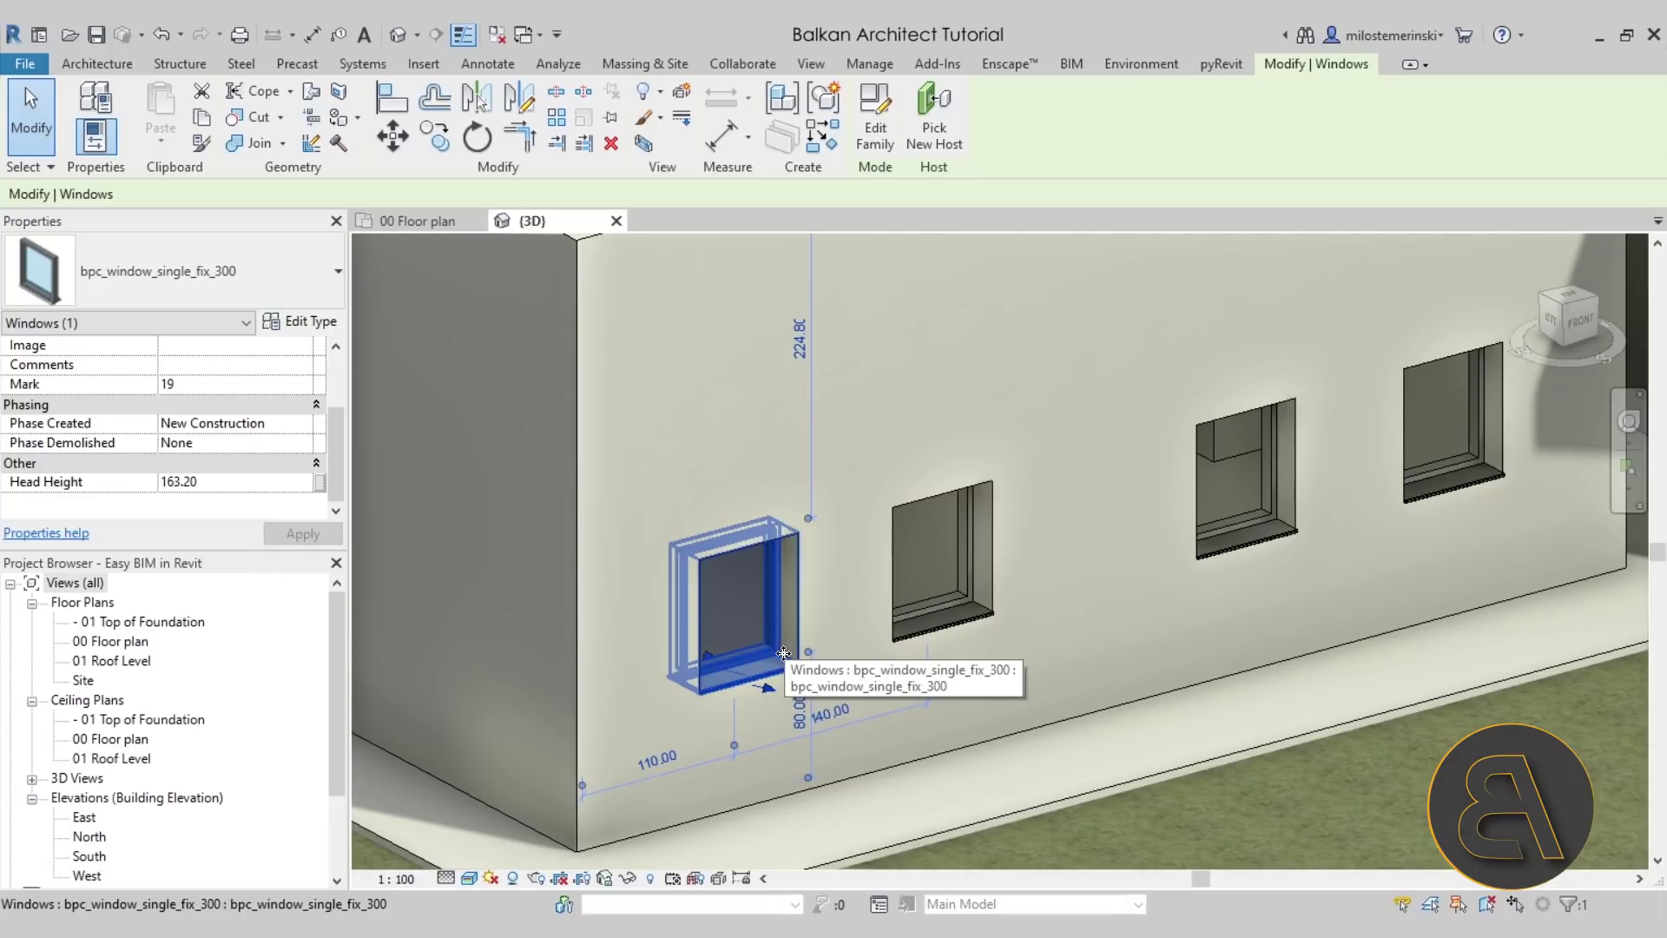
{"action": "scroll", "coordinate": [777, 642], "scroll_direction": "down", "scroll_amount": 5}
{"action": "right_click", "coordinate": [741, 490]}
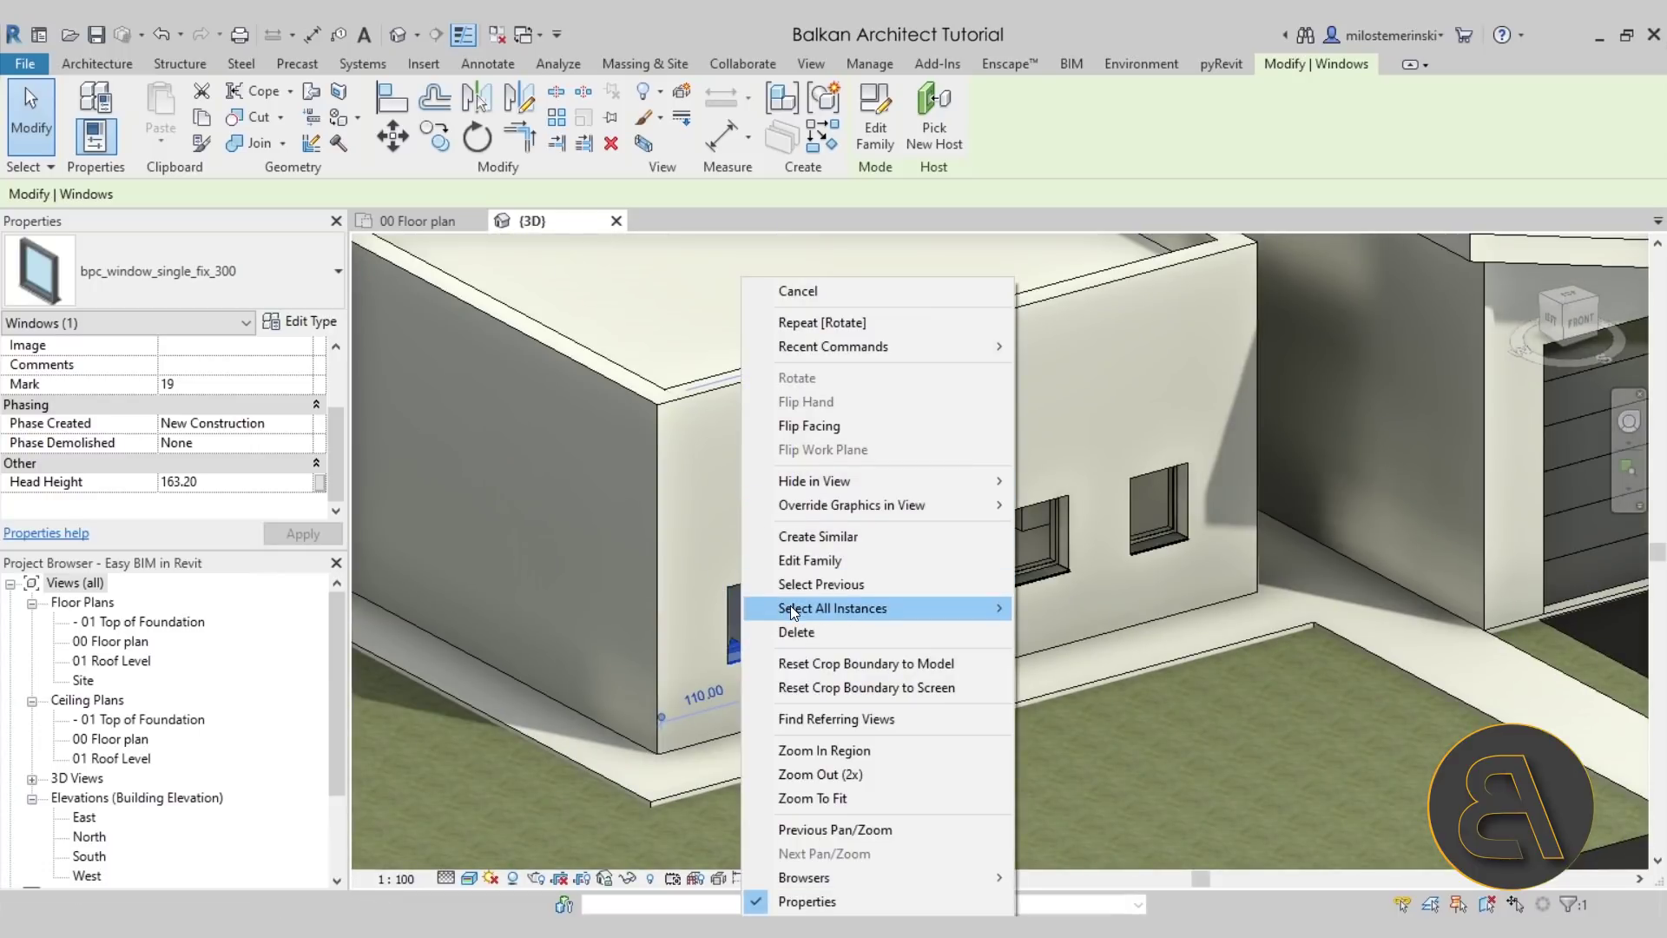
{"action": "mouse_move", "coordinate": [867, 607]}
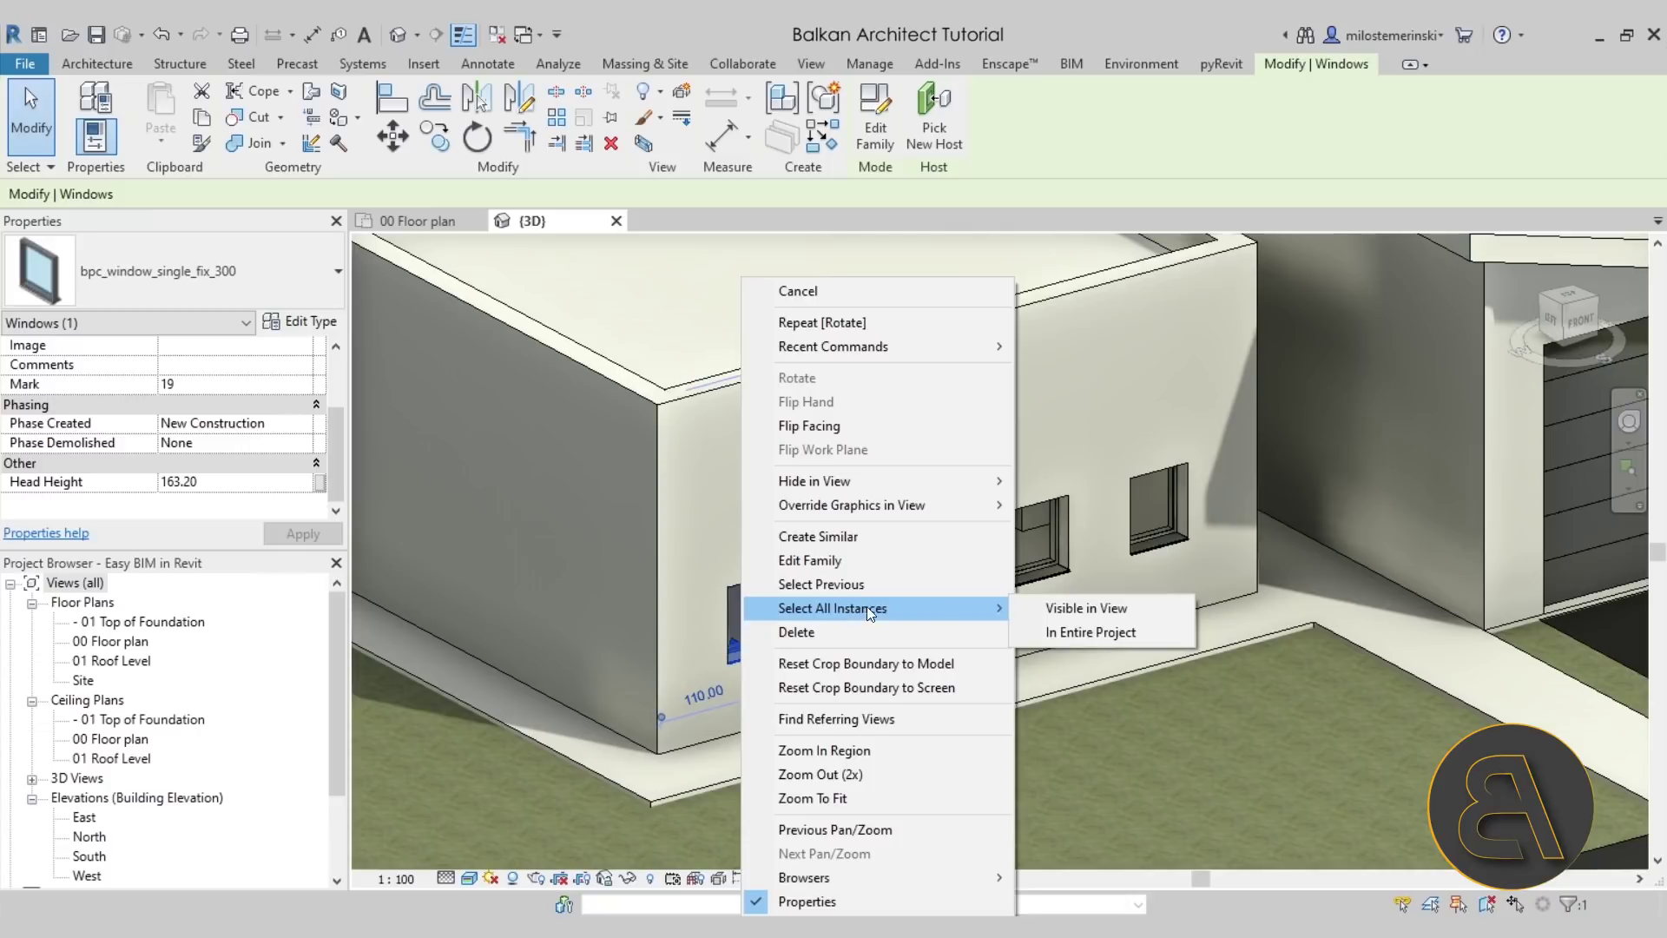
{"action": "left_click", "coordinate": [1080, 632]}
{"action": "scroll", "coordinate": [932, 484], "scroll_direction": "down", "scroll_amount": 3}
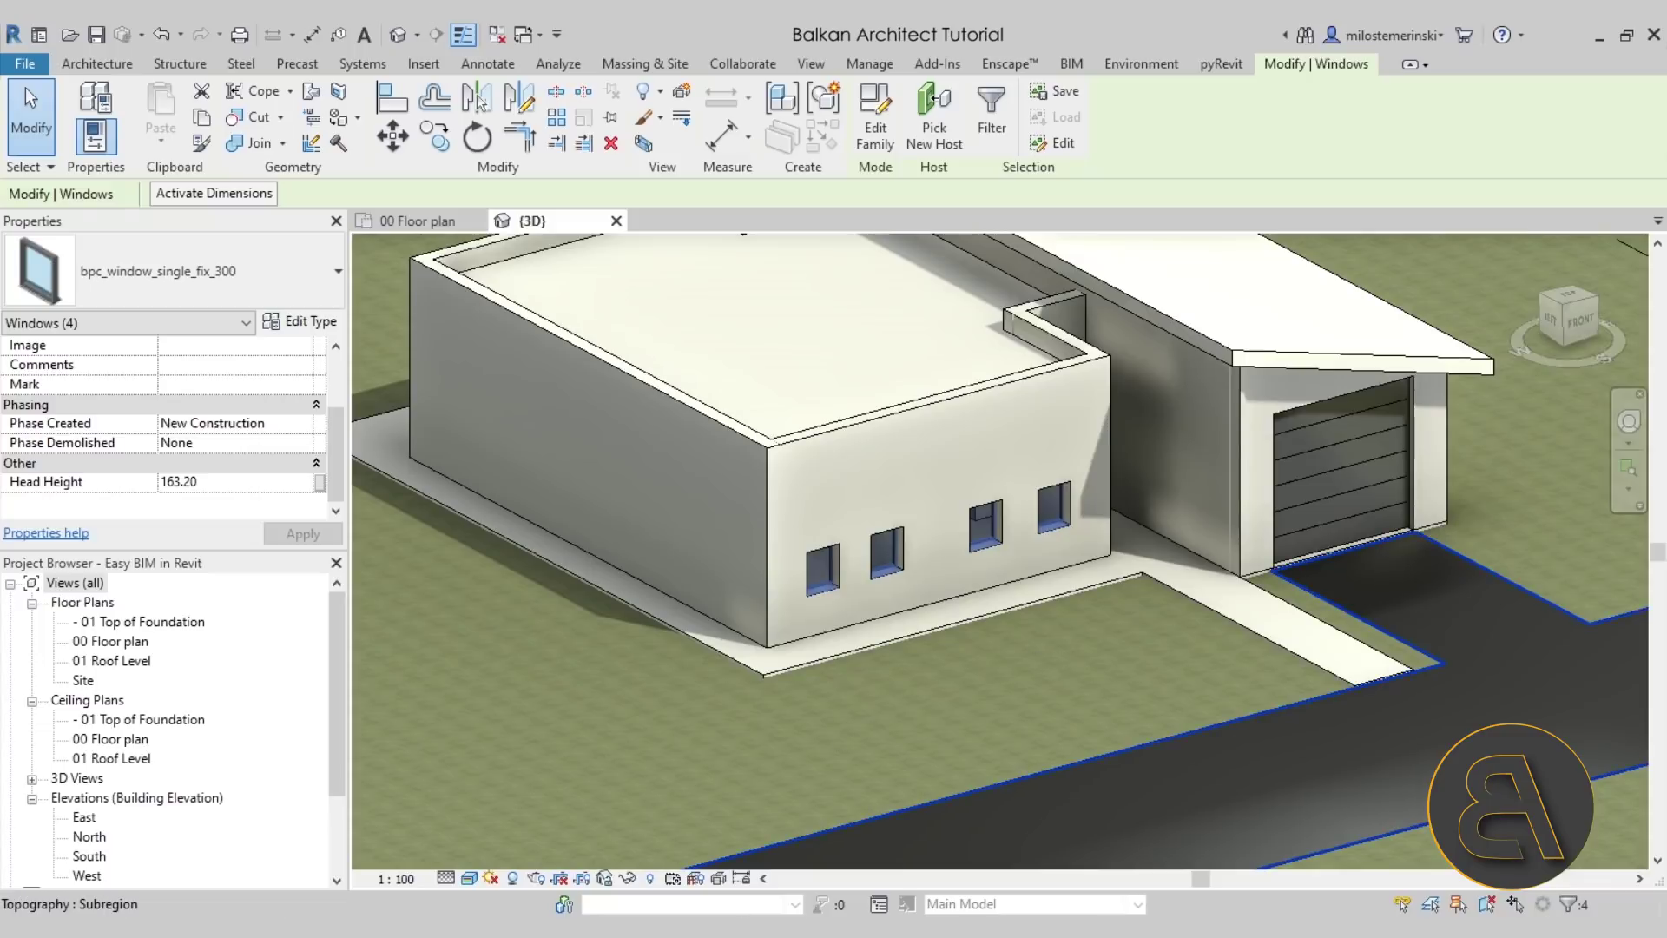
Browse the bimproject.cloud window catalog and choose VEKRA's Komfort EVO with acoustic triple glazing Rw=39dB, reviewing its product properties.
{"action": "left_click_drag", "start_coordinate": [524, 787], "coordinate": [496, 203]}
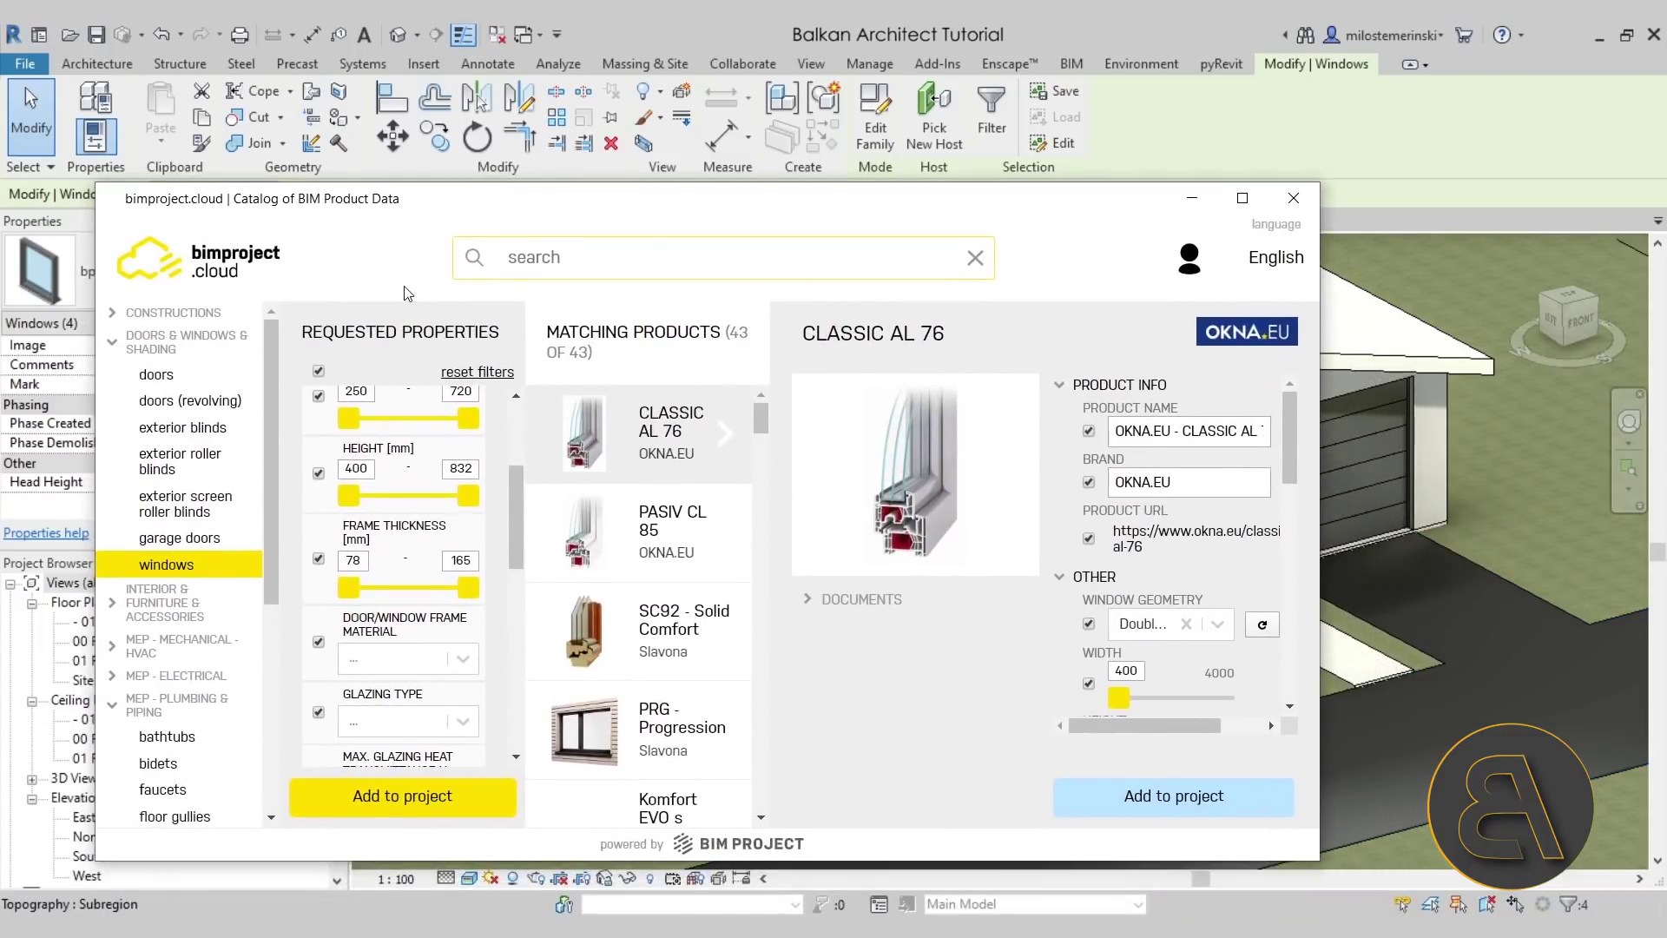
{"action": "scroll", "coordinate": [388, 584], "scroll_direction": "up", "scroll_amount": 3}
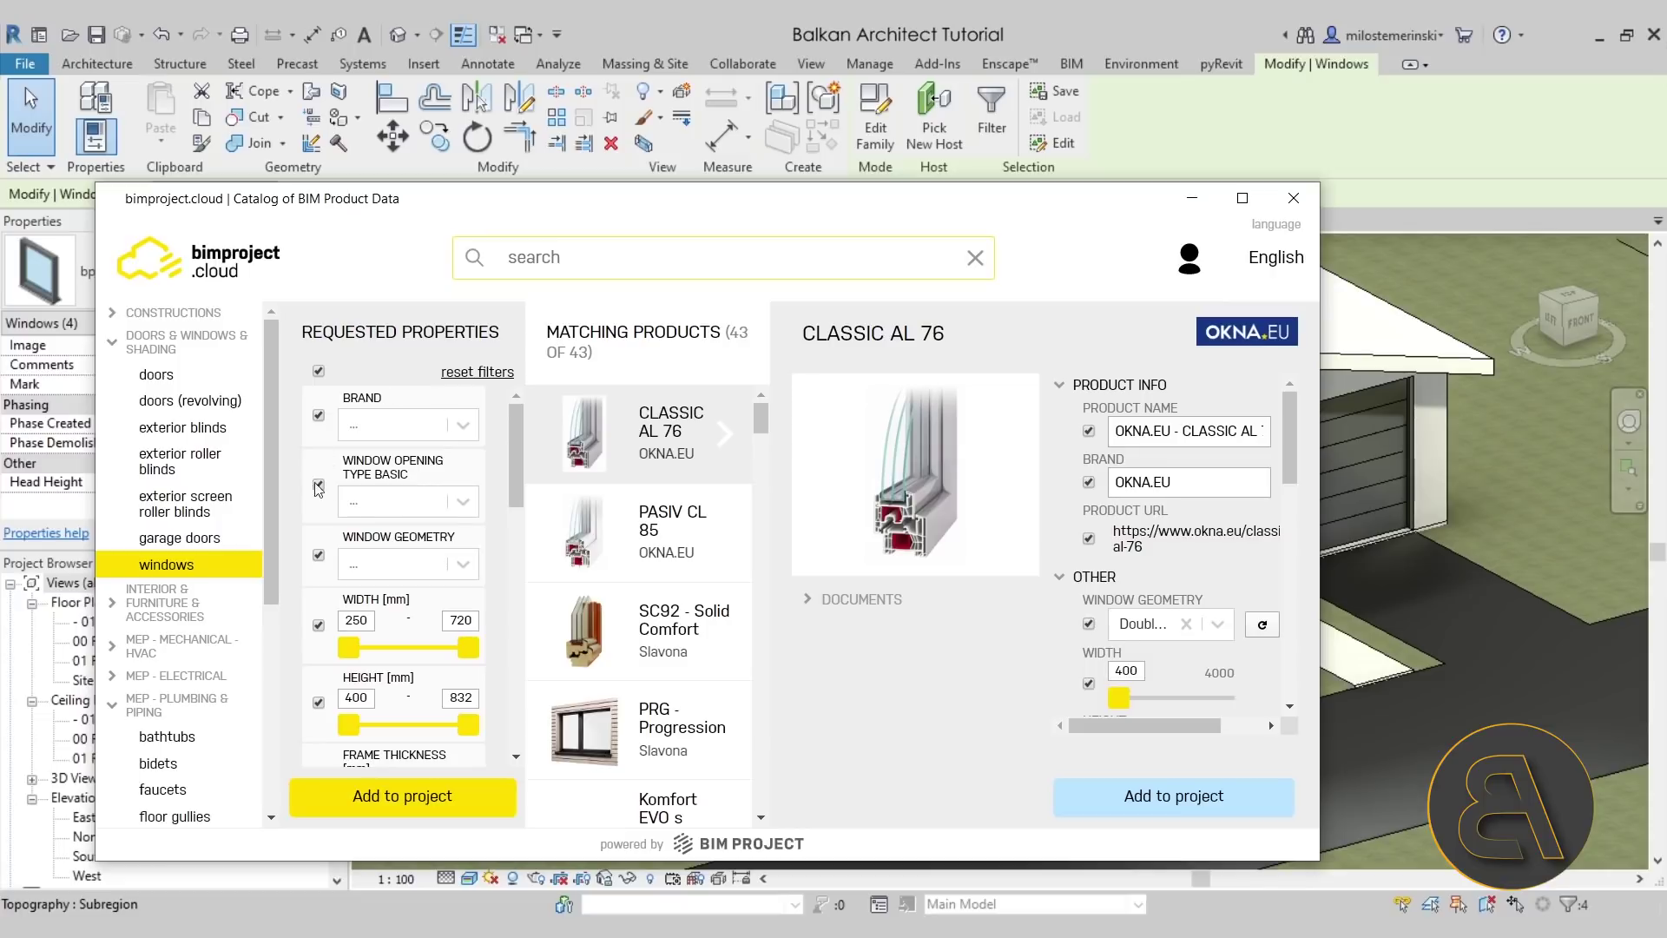
{"action": "scroll", "coordinate": [397, 536], "scroll_direction": "down", "scroll_amount": 3}
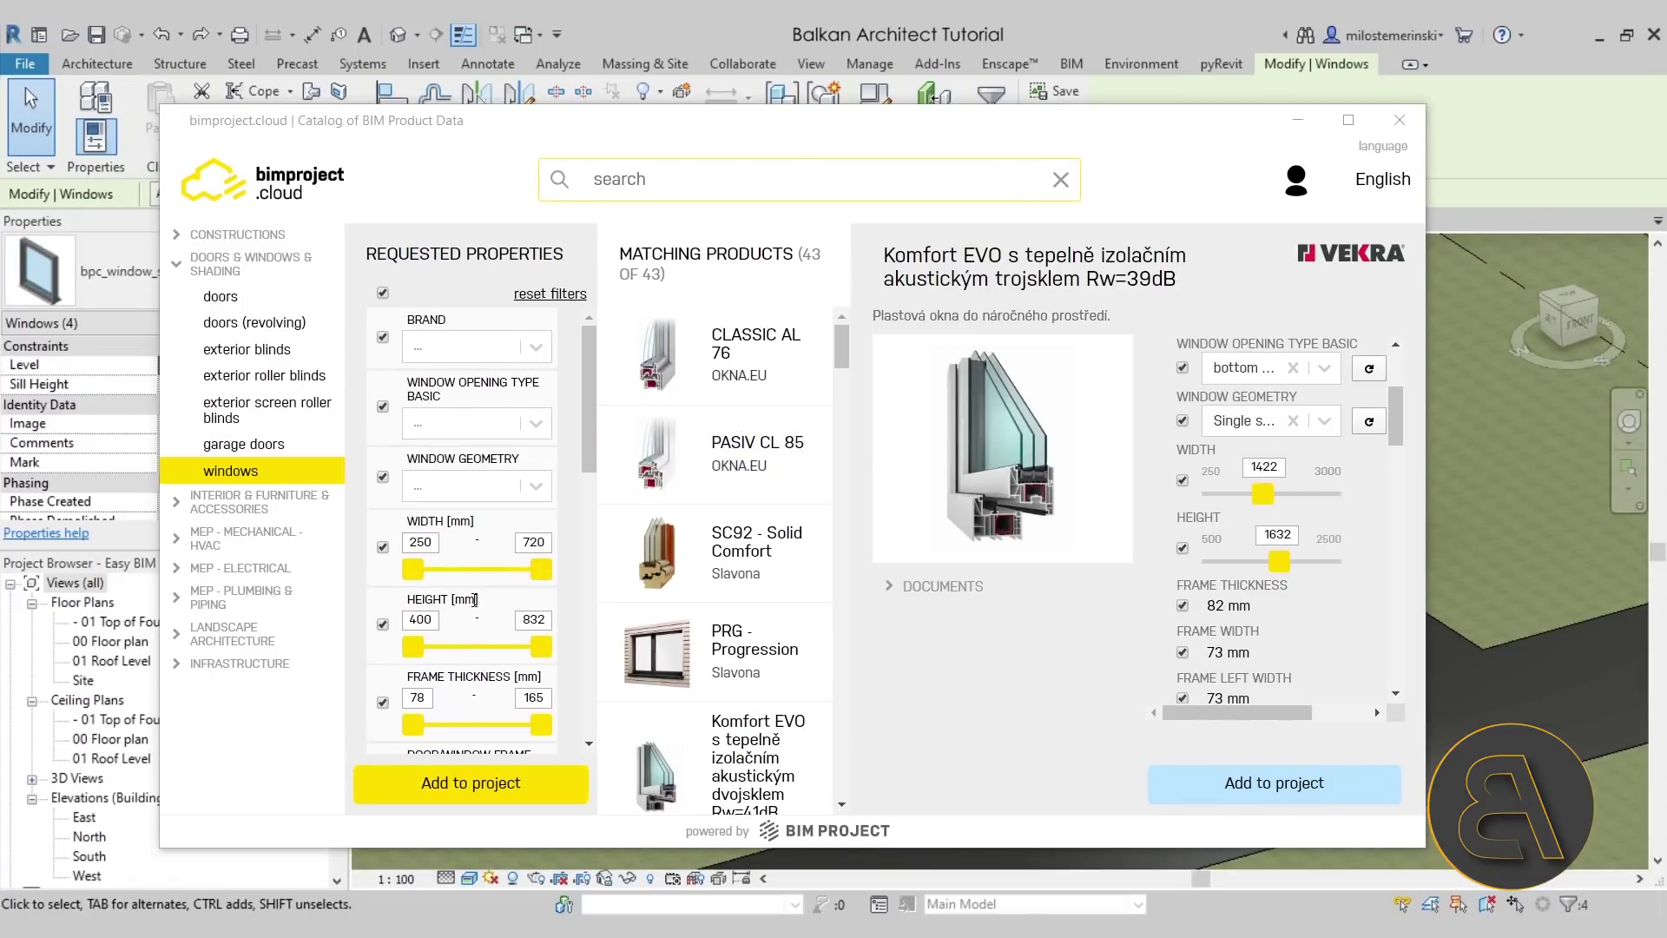
{"action": "scroll", "coordinate": [475, 599], "scroll_direction": "down", "scroll_amount": 6}
{"action": "scroll", "coordinate": [475, 599], "scroll_direction": "up", "scroll_amount": 6}
{"action": "mouse_move", "coordinate": [844, 372]}
{"action": "left_mouse_down"}
{"action": "mouse_move", "coordinate": [849, 812]}
{"action": "mouse_move", "coordinate": [845, 339]}
{"action": "left_mouse_up"}
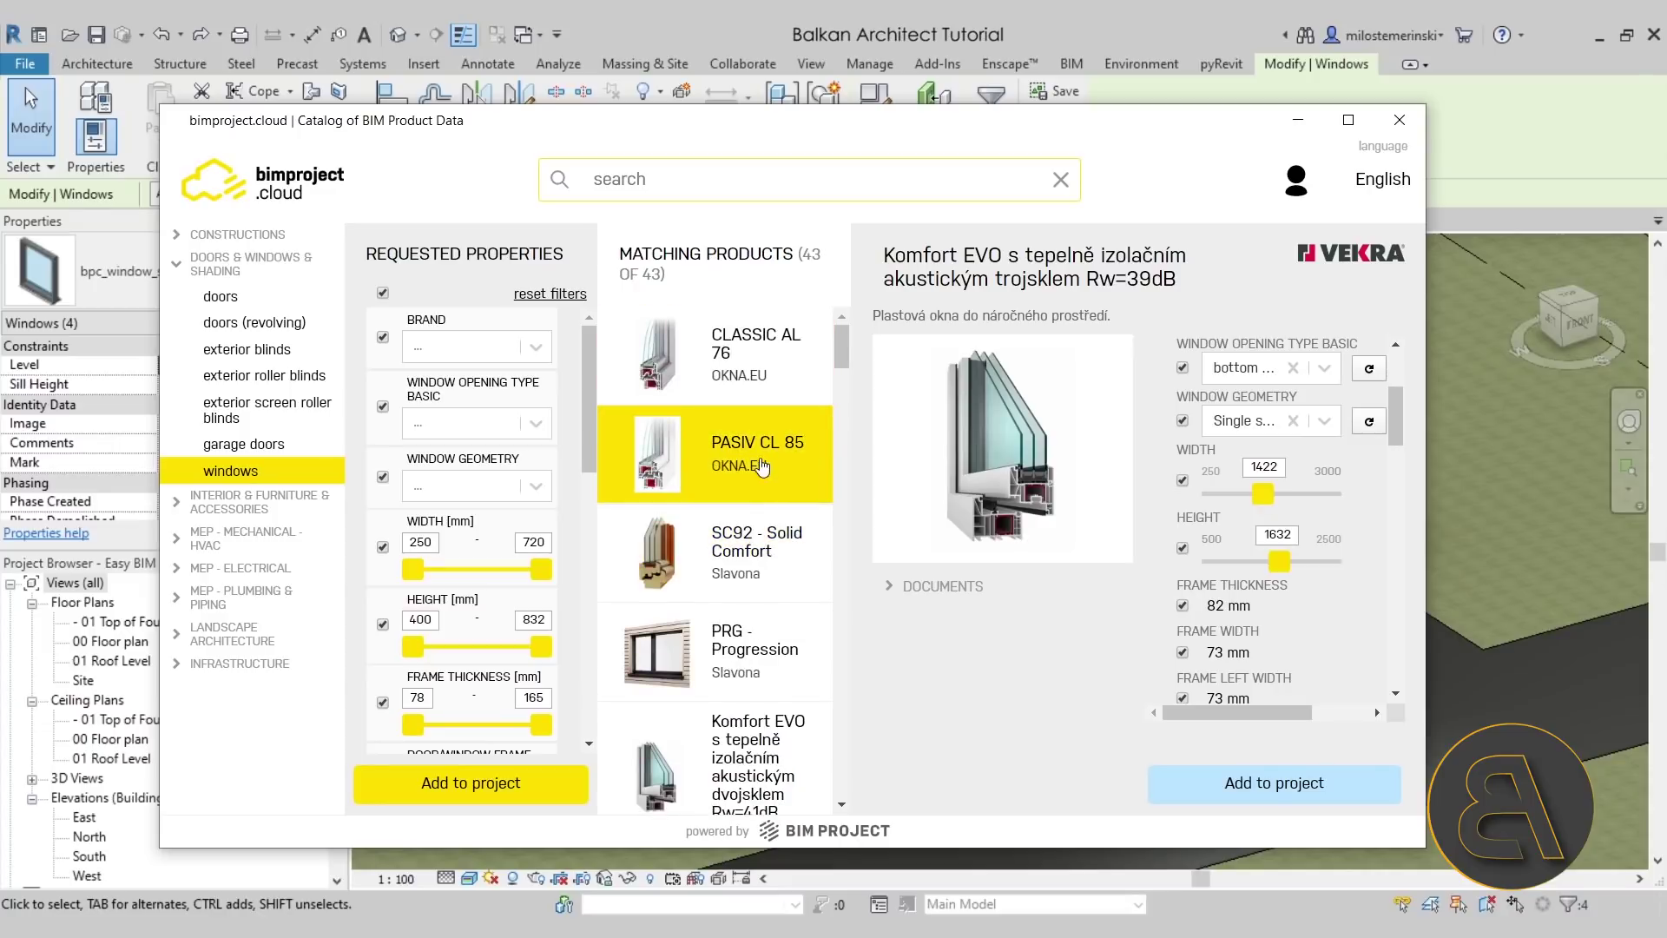
{"action": "left_click_drag", "start_coordinate": [841, 368], "coordinate": [838, 425]}
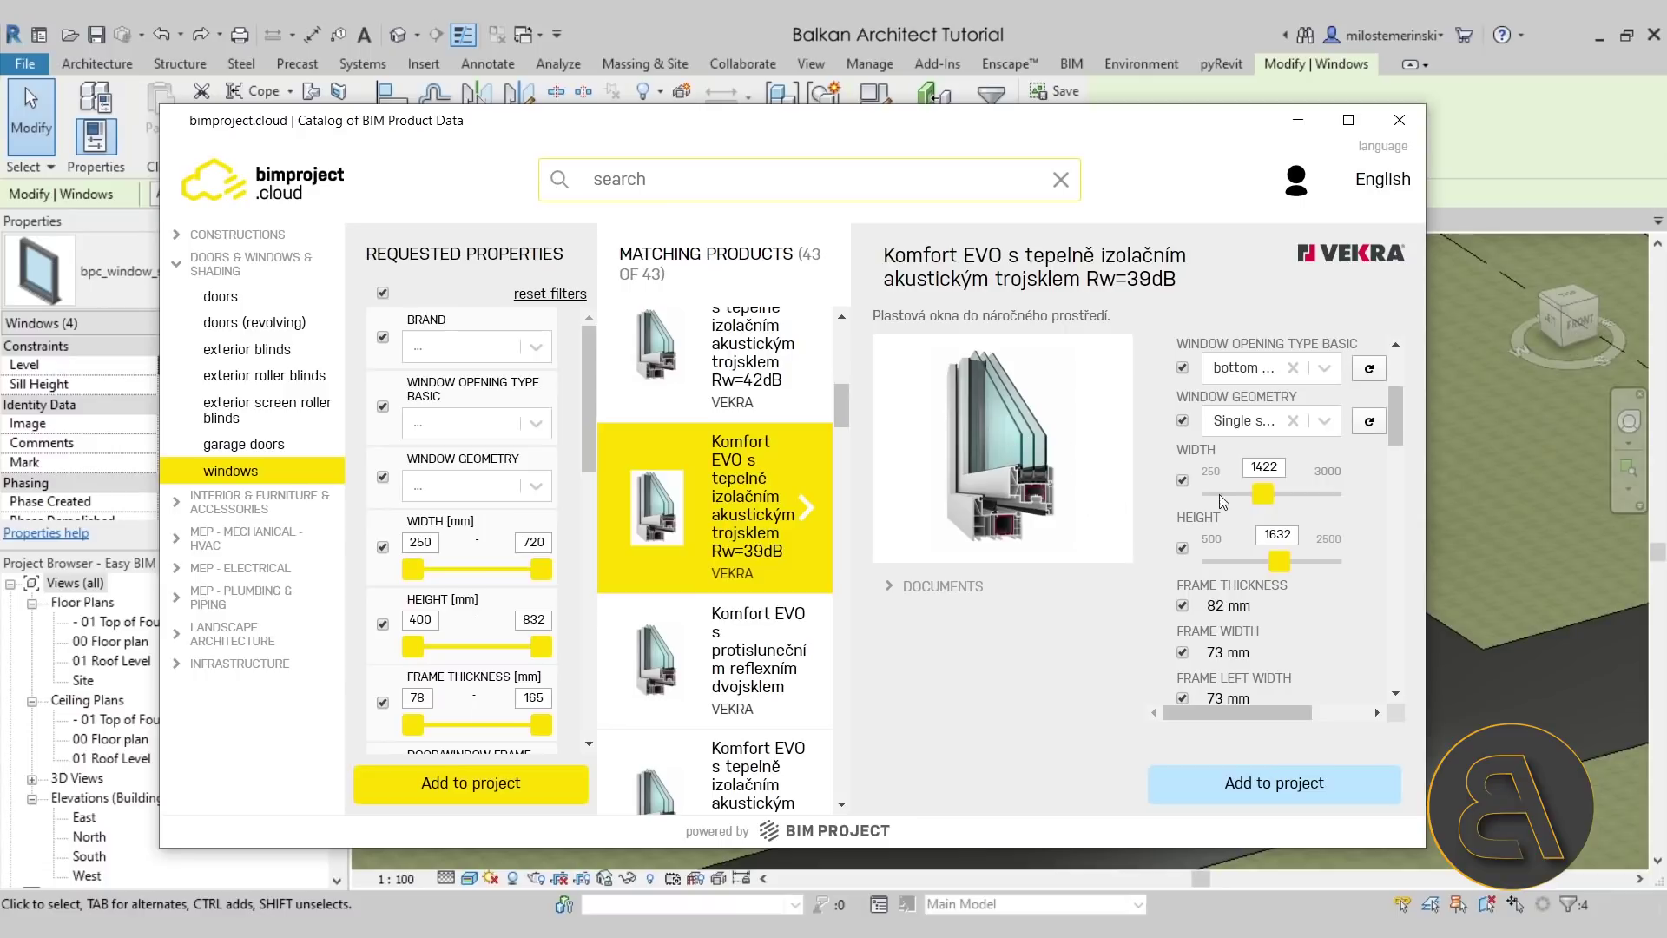
{"action": "scroll", "coordinate": [1285, 460], "scroll_direction": "up", "scroll_amount": 3}
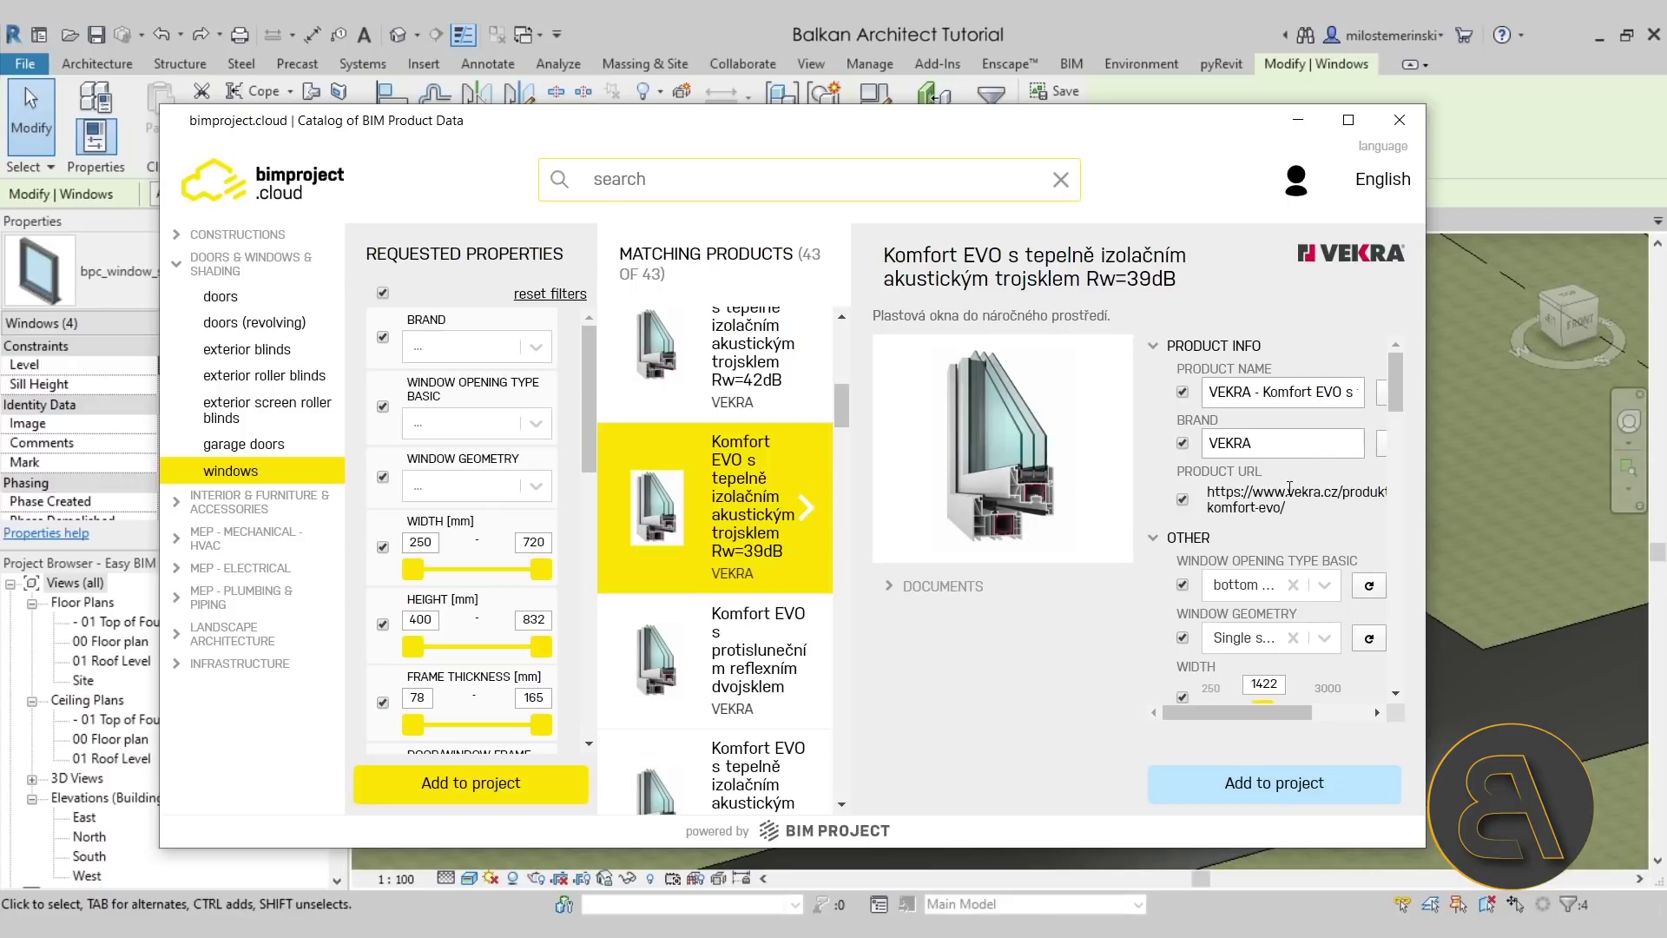
{"action": "scroll", "coordinate": [1264, 507], "scroll_direction": "down", "scroll_amount": 3}
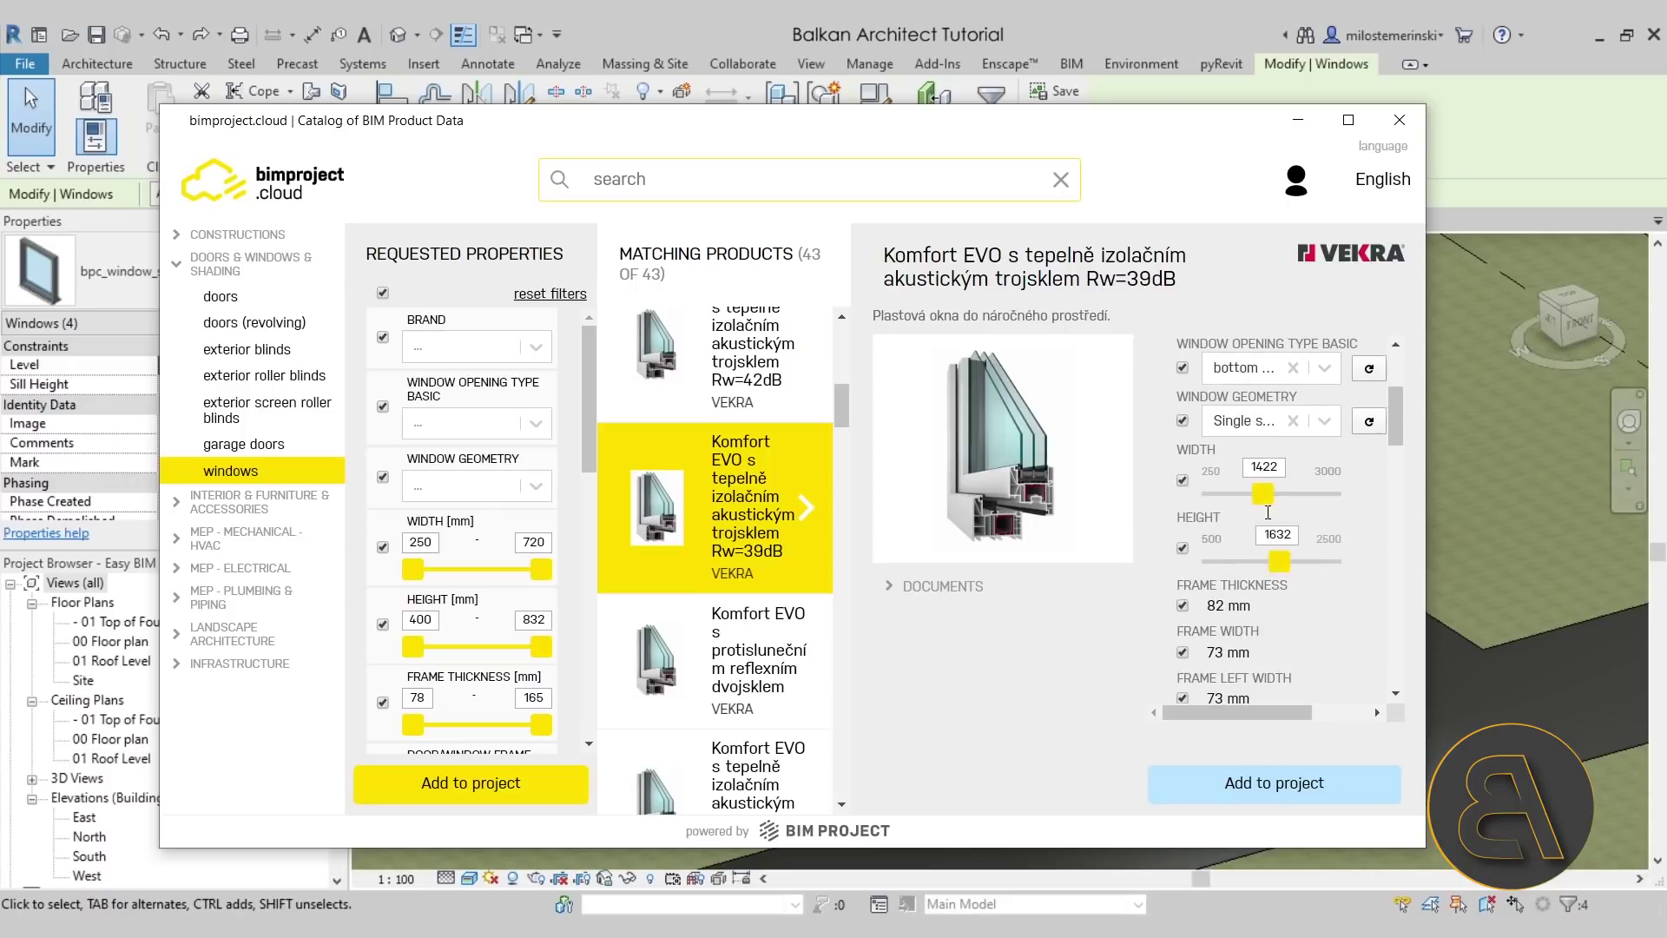
Set the chosen VEKRA window's width to 1219 and height to 1503, and review its remaining parameters.
{"action": "left_click_drag", "start_coordinate": [1265, 499], "coordinate": [1254, 495]}
{"action": "left_click_drag", "start_coordinate": [1280, 562], "coordinate": [1268, 566]}
{"action": "scroll", "coordinate": [1259, 514], "scroll_direction": "down", "scroll_amount": 3}
{"action": "scroll", "coordinate": [1241, 521], "scroll_direction": "up", "scroll_amount": 5}
{"action": "scroll", "coordinate": [1236, 526], "scroll_direction": "down", "scroll_amount": 5}
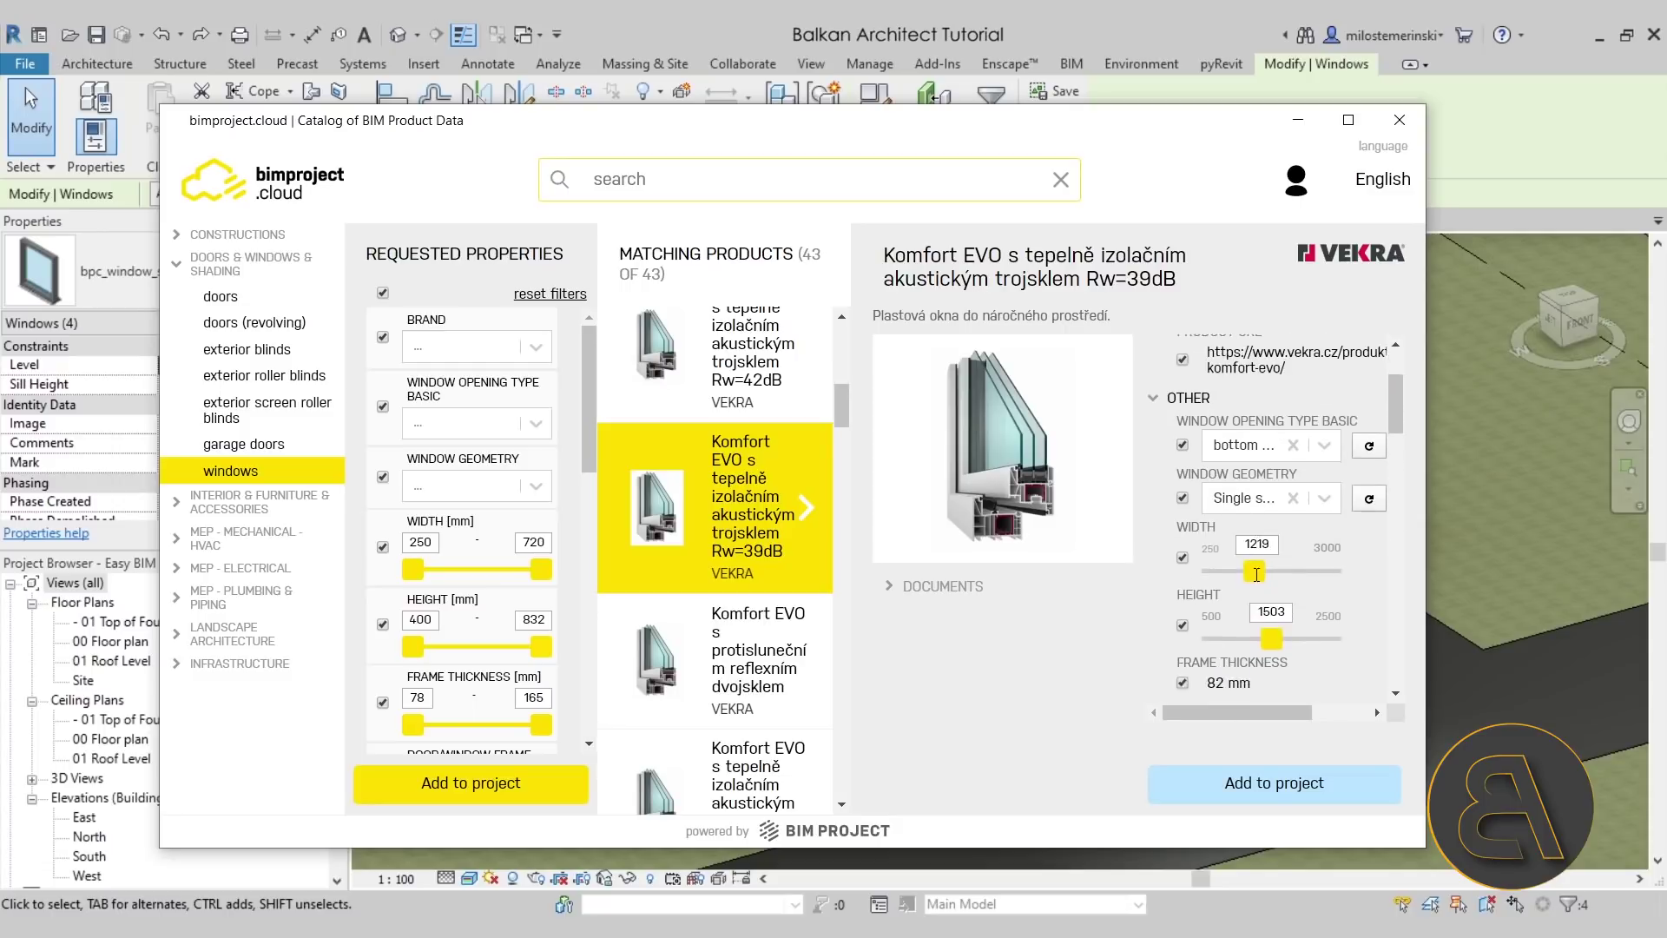
Replace the four selected windows with a new family of the VEKRA product, reviewing the naming and parameters before applying.
{"action": "left_click", "coordinate": [1261, 795]}
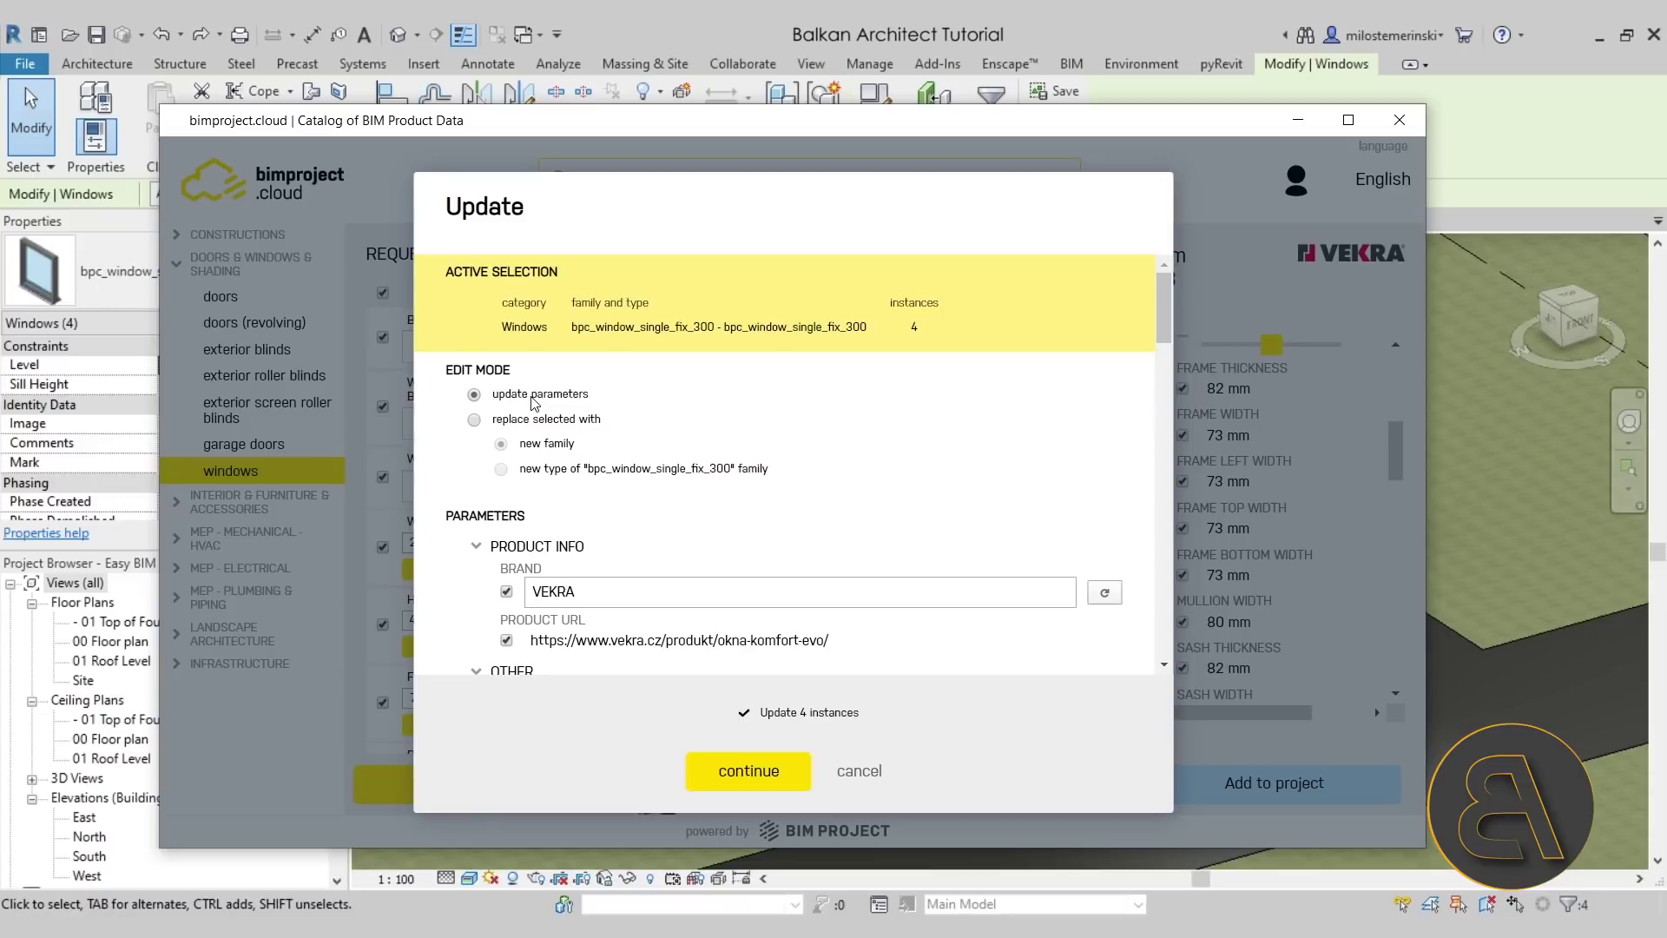
{"action": "left_click", "coordinate": [512, 419]}
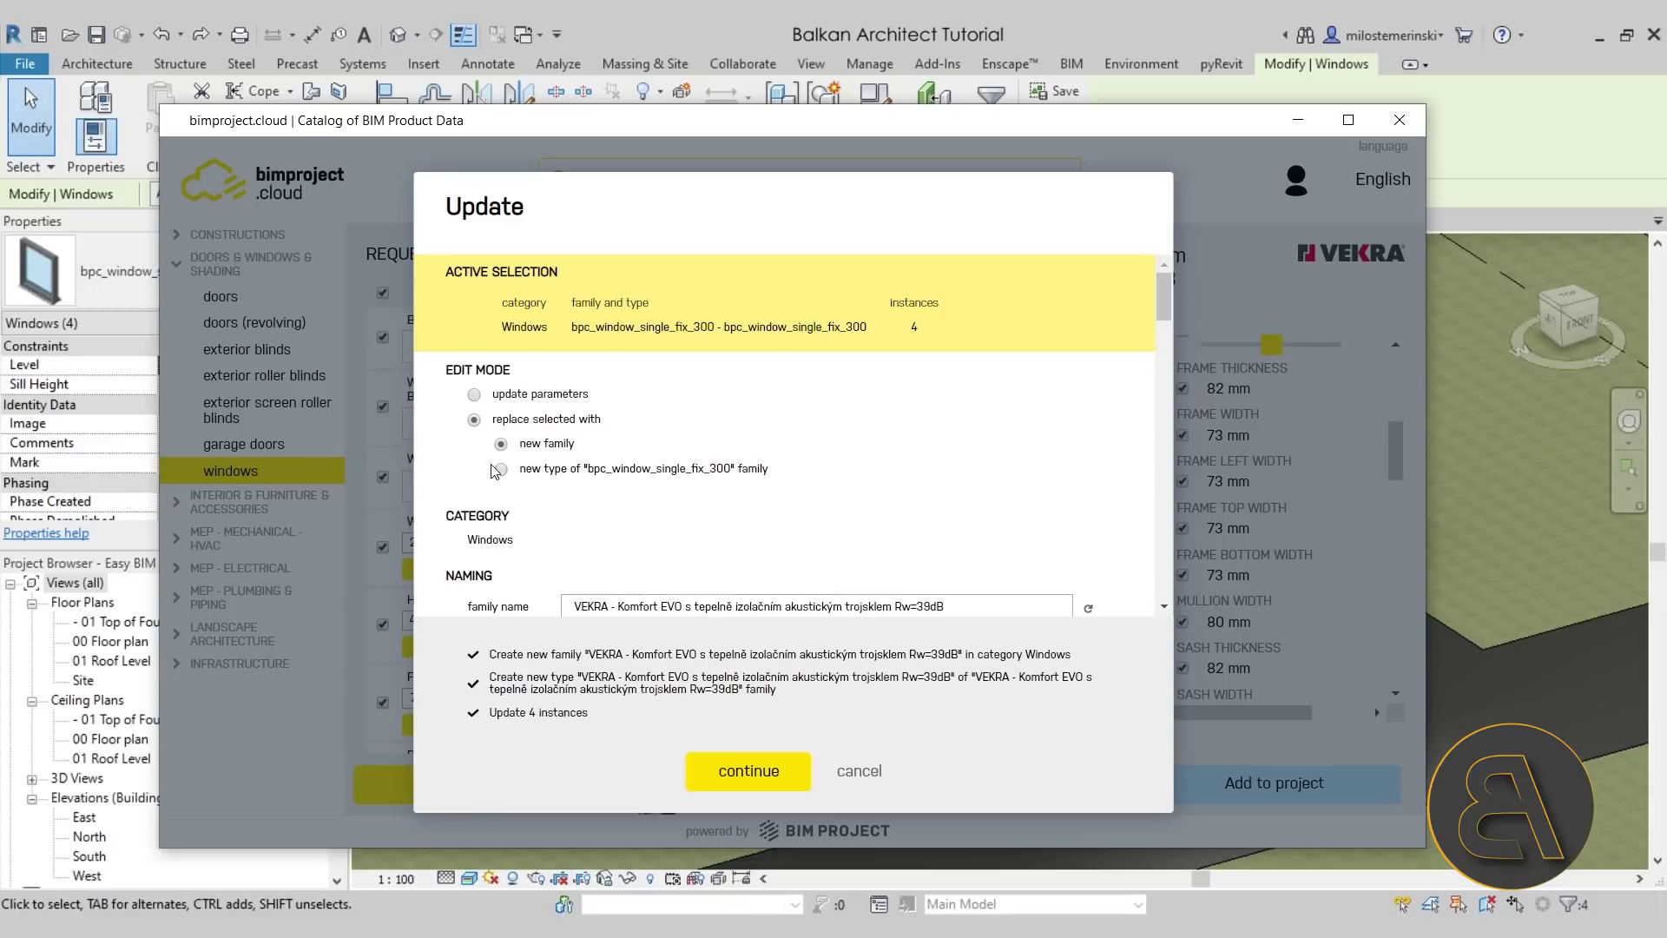
{"action": "scroll", "coordinate": [590, 472], "scroll_direction": "down", "scroll_amount": 1}
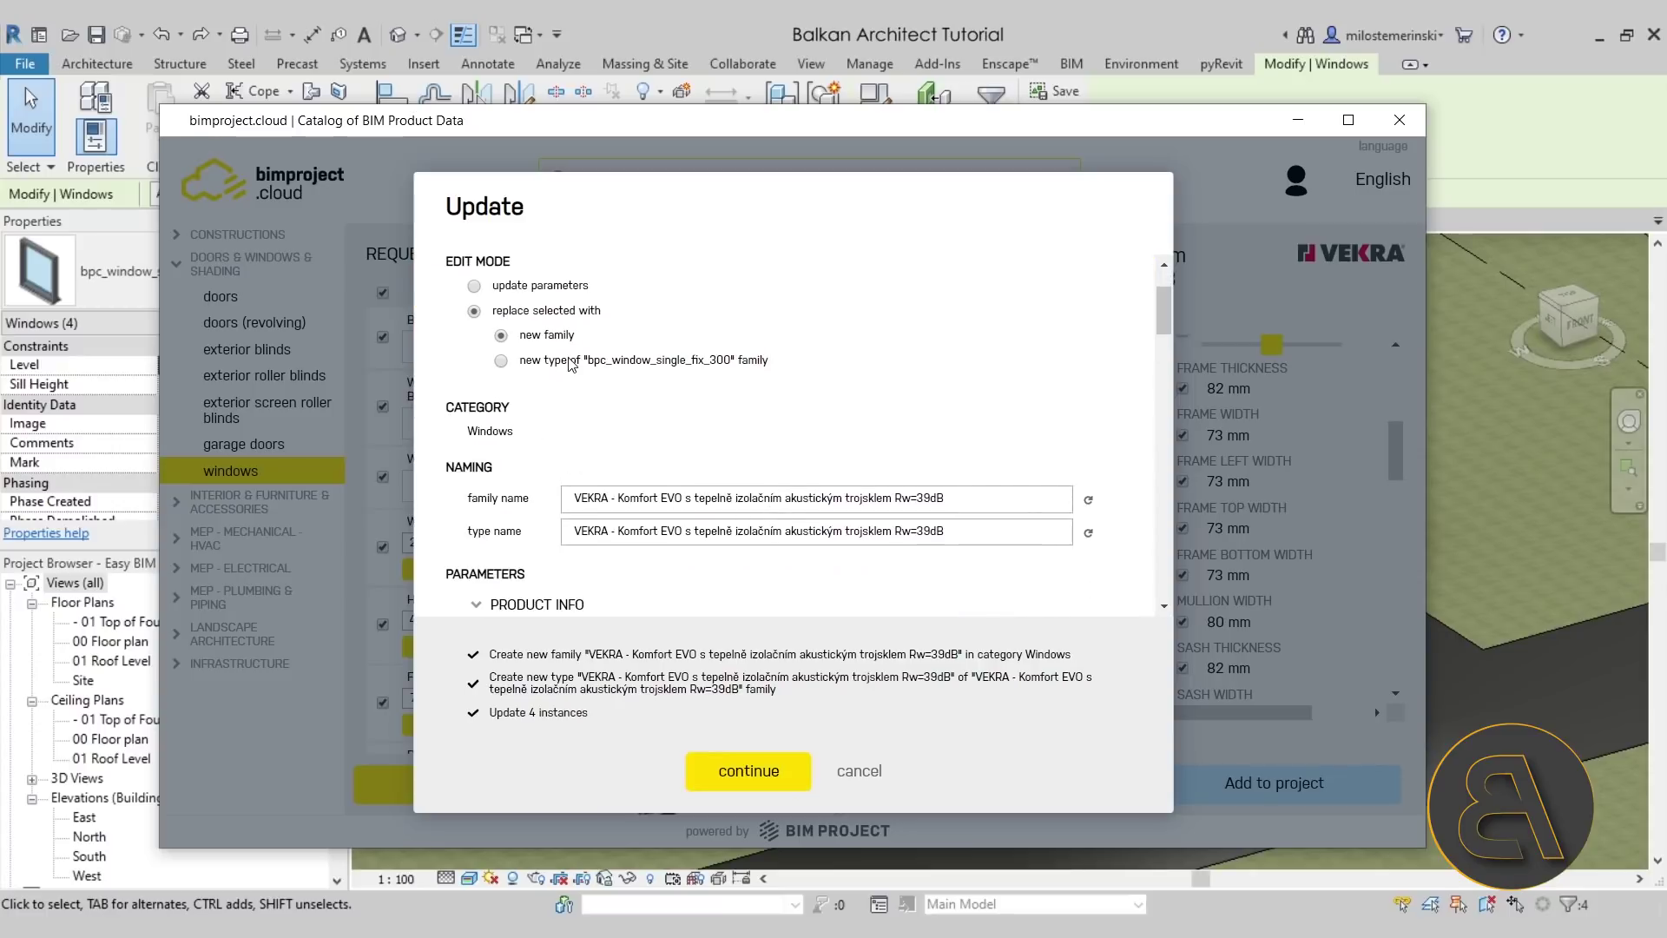
{"action": "scroll", "coordinate": [945, 523], "scroll_direction": "down", "scroll_amount": 2}
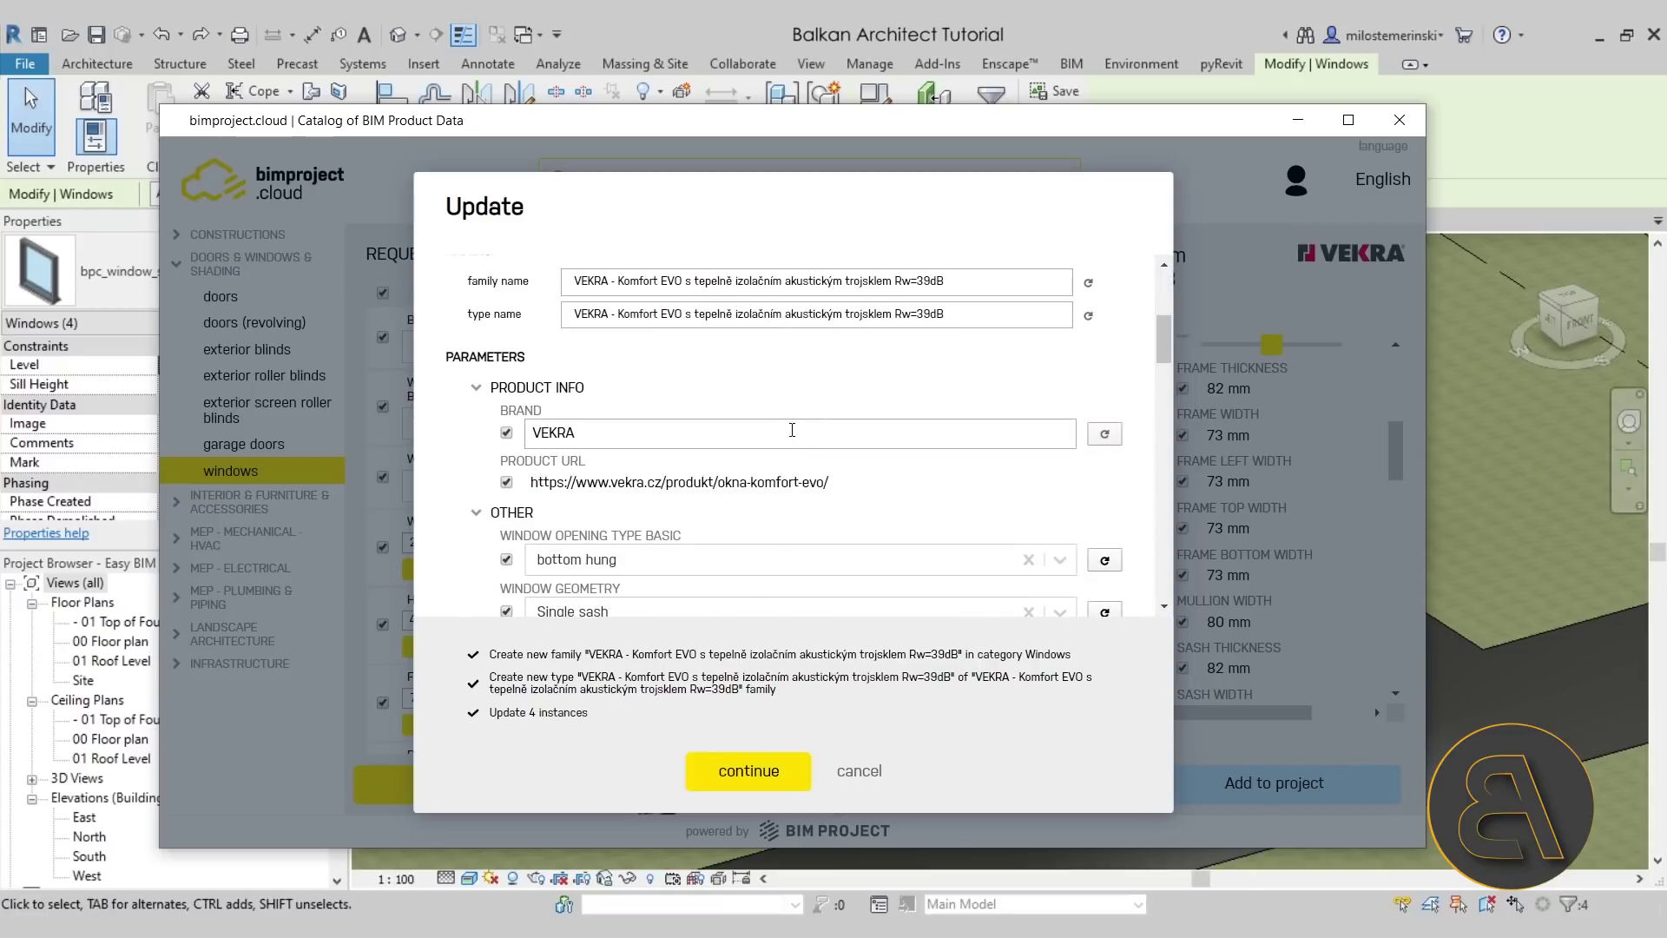
{"action": "scroll", "coordinate": [792, 430], "scroll_direction": "down", "scroll_amount": 1}
{"action": "scroll", "coordinate": [727, 431], "scroll_direction": "down", "scroll_amount": 4}
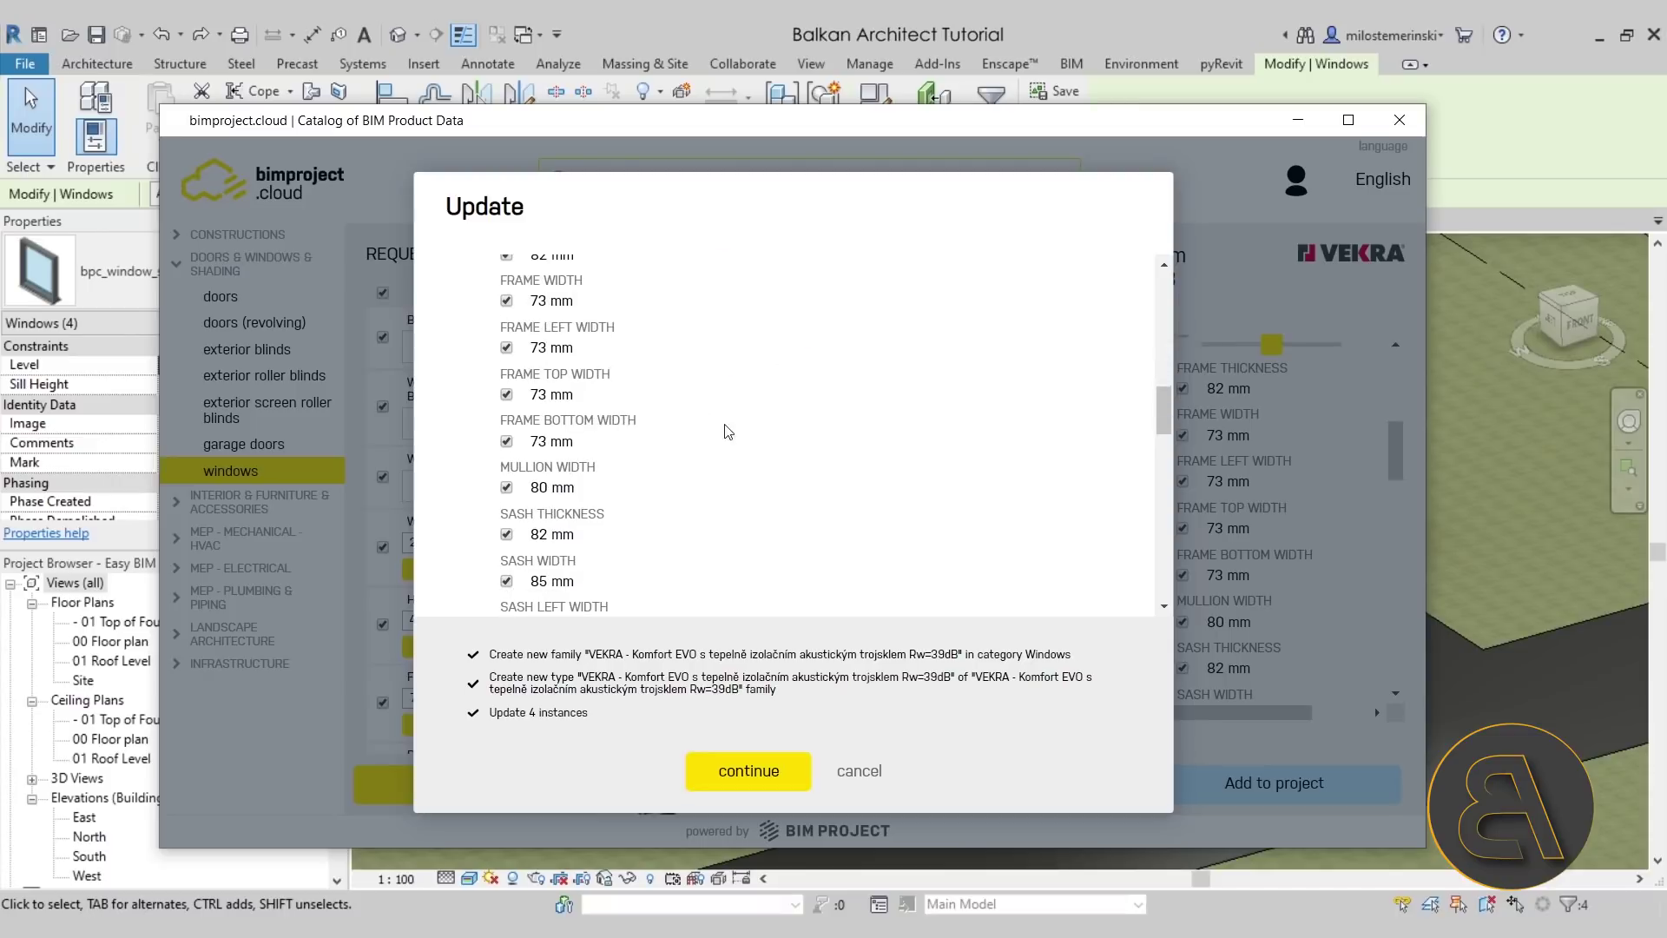
{"action": "scroll", "coordinate": [698, 417], "scroll_direction": "down", "scroll_amount": 6}
{"action": "scroll", "coordinate": [693, 413], "scroll_direction": "down", "scroll_amount": 5}
{"action": "scroll", "coordinate": [564, 476], "scroll_direction": "up", "scroll_amount": 8}
{"action": "scroll", "coordinate": [565, 476], "scroll_direction": "up", "scroll_amount": 10}
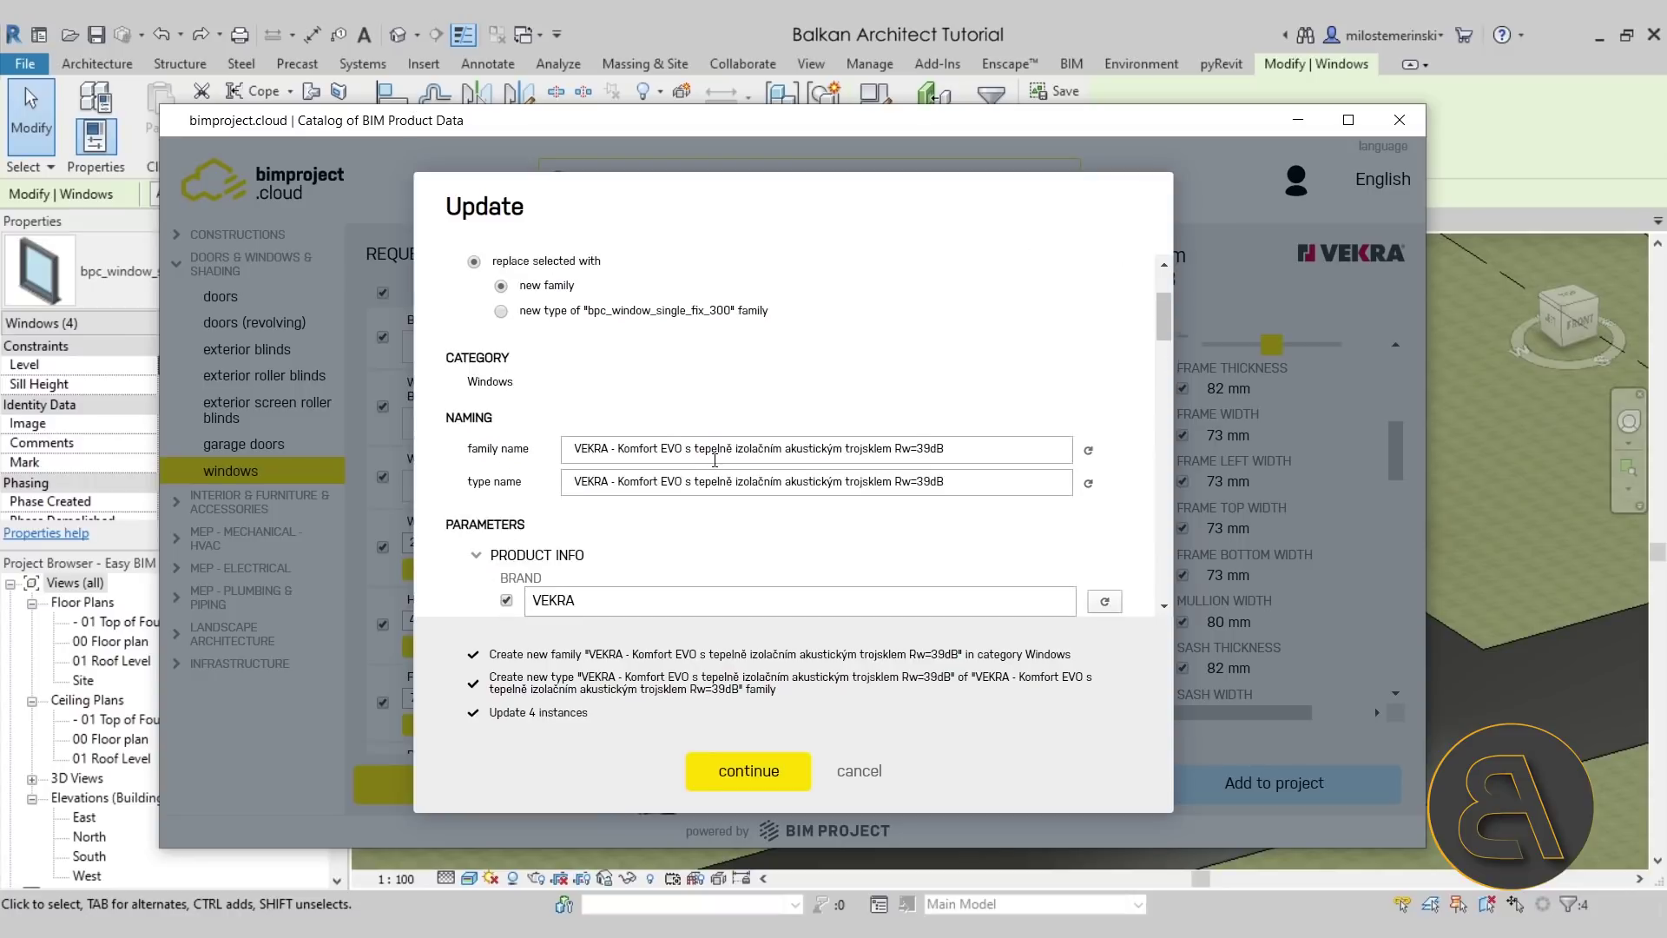
{"action": "scroll", "coordinate": [714, 460], "scroll_direction": "down", "scroll_amount": 5}
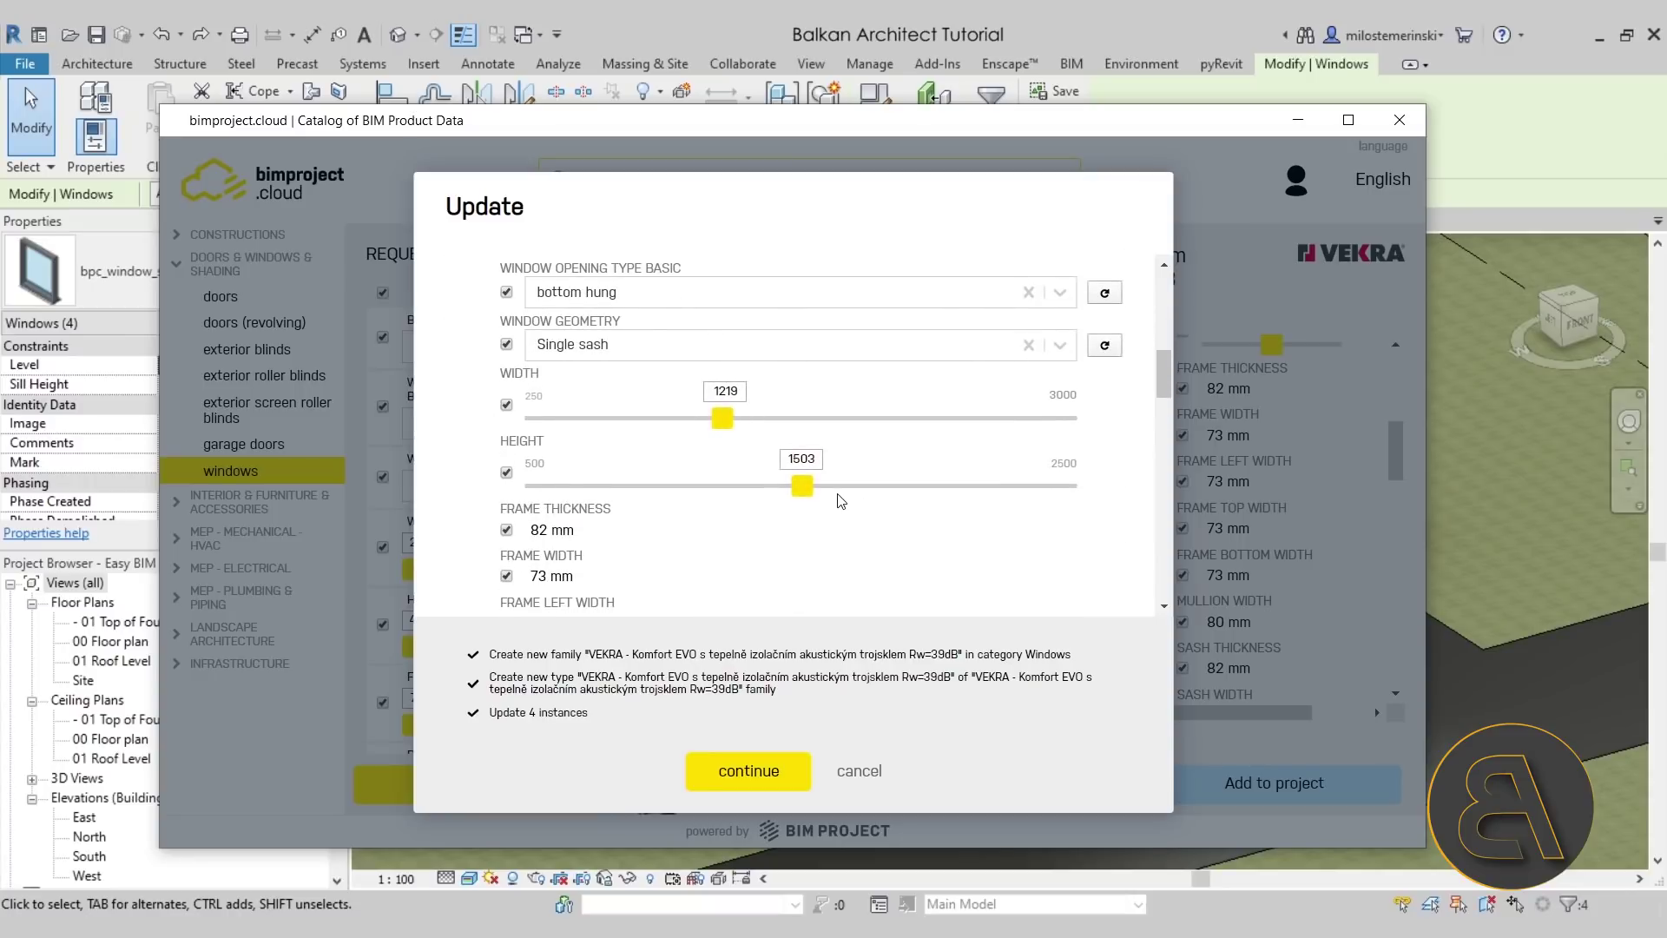
{"action": "scroll", "coordinate": [841, 500], "scroll_direction": "down", "scroll_amount": 3}
{"action": "left_click", "coordinate": [781, 777]}
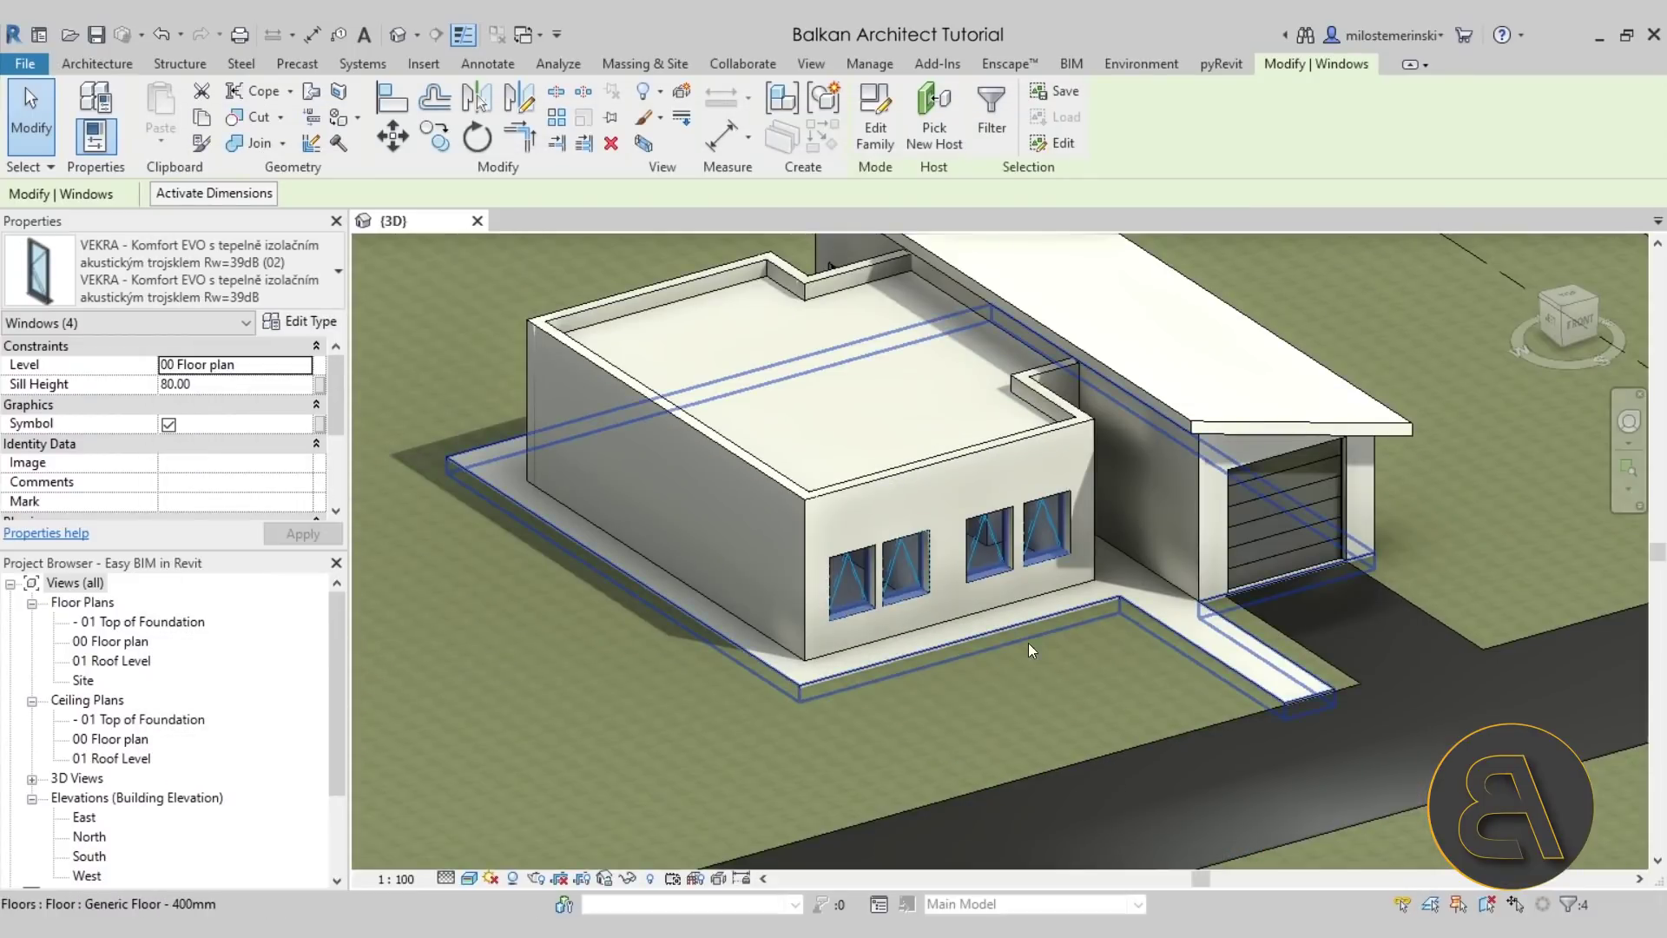
Inspect the four replaced front windows in 3D, up close and with the whole house, and select the leftmost one.
{"action": "scroll", "coordinate": [1038, 639], "scroll_direction": "up", "scroll_amount": 6}
{"action": "key", "text": "Escape"}
{"action": "middle_click_drag", "start_coordinate": [868, 612], "coordinate": [643, 628], "text": "shift"}
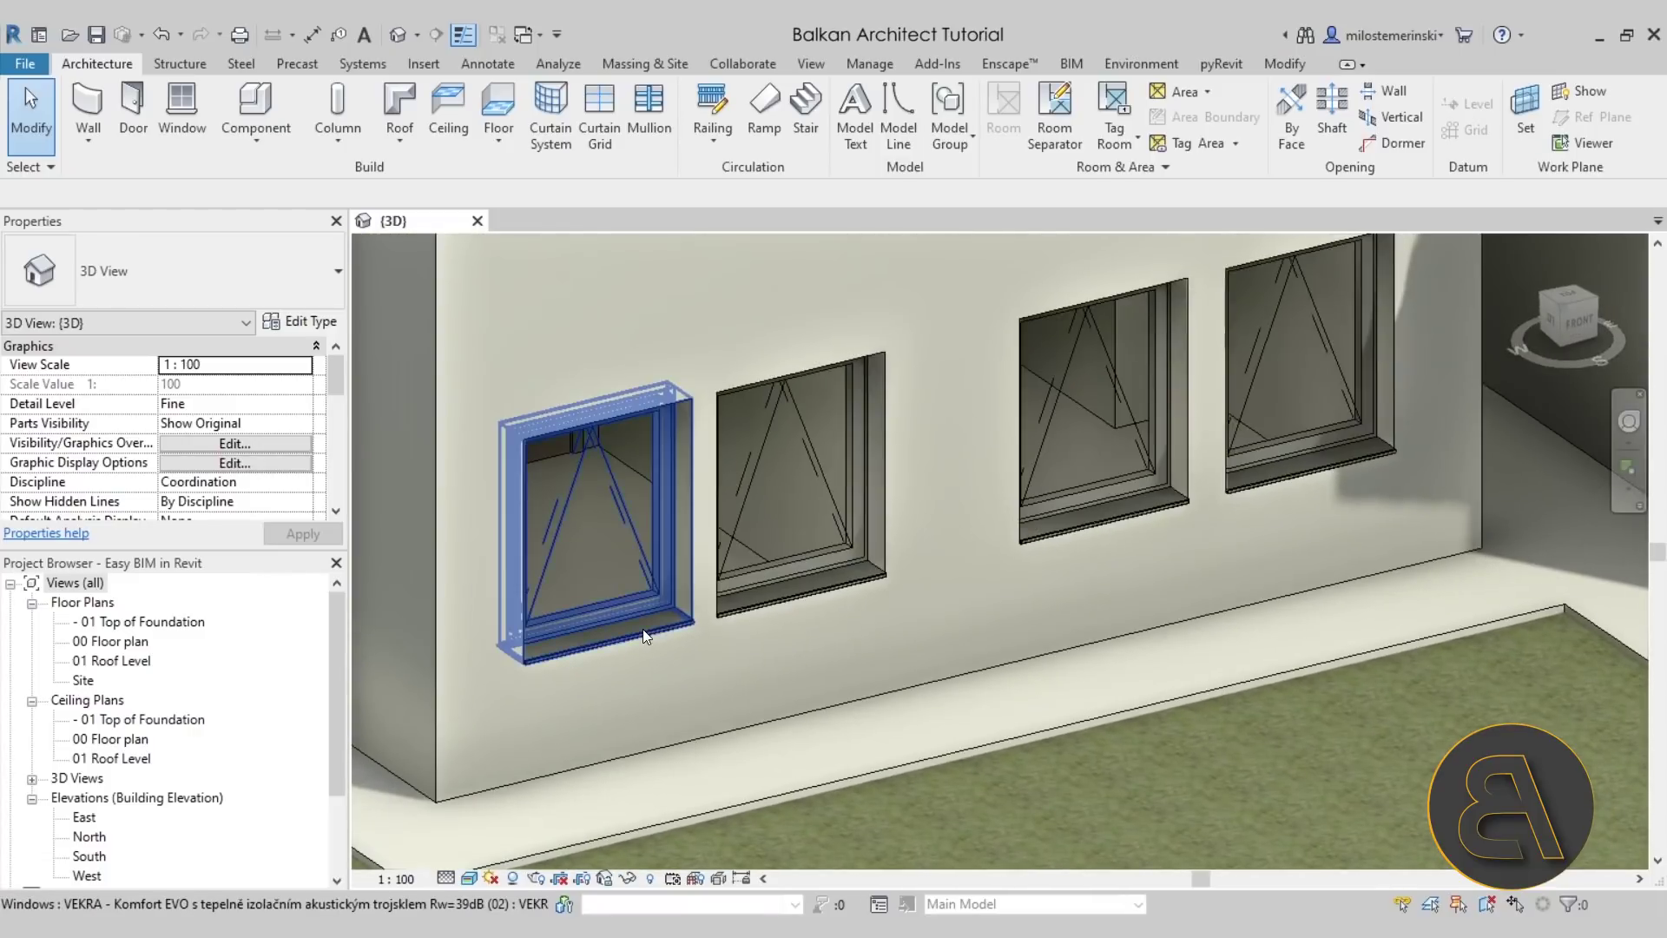
{"action": "left_click", "coordinate": [642, 628]}
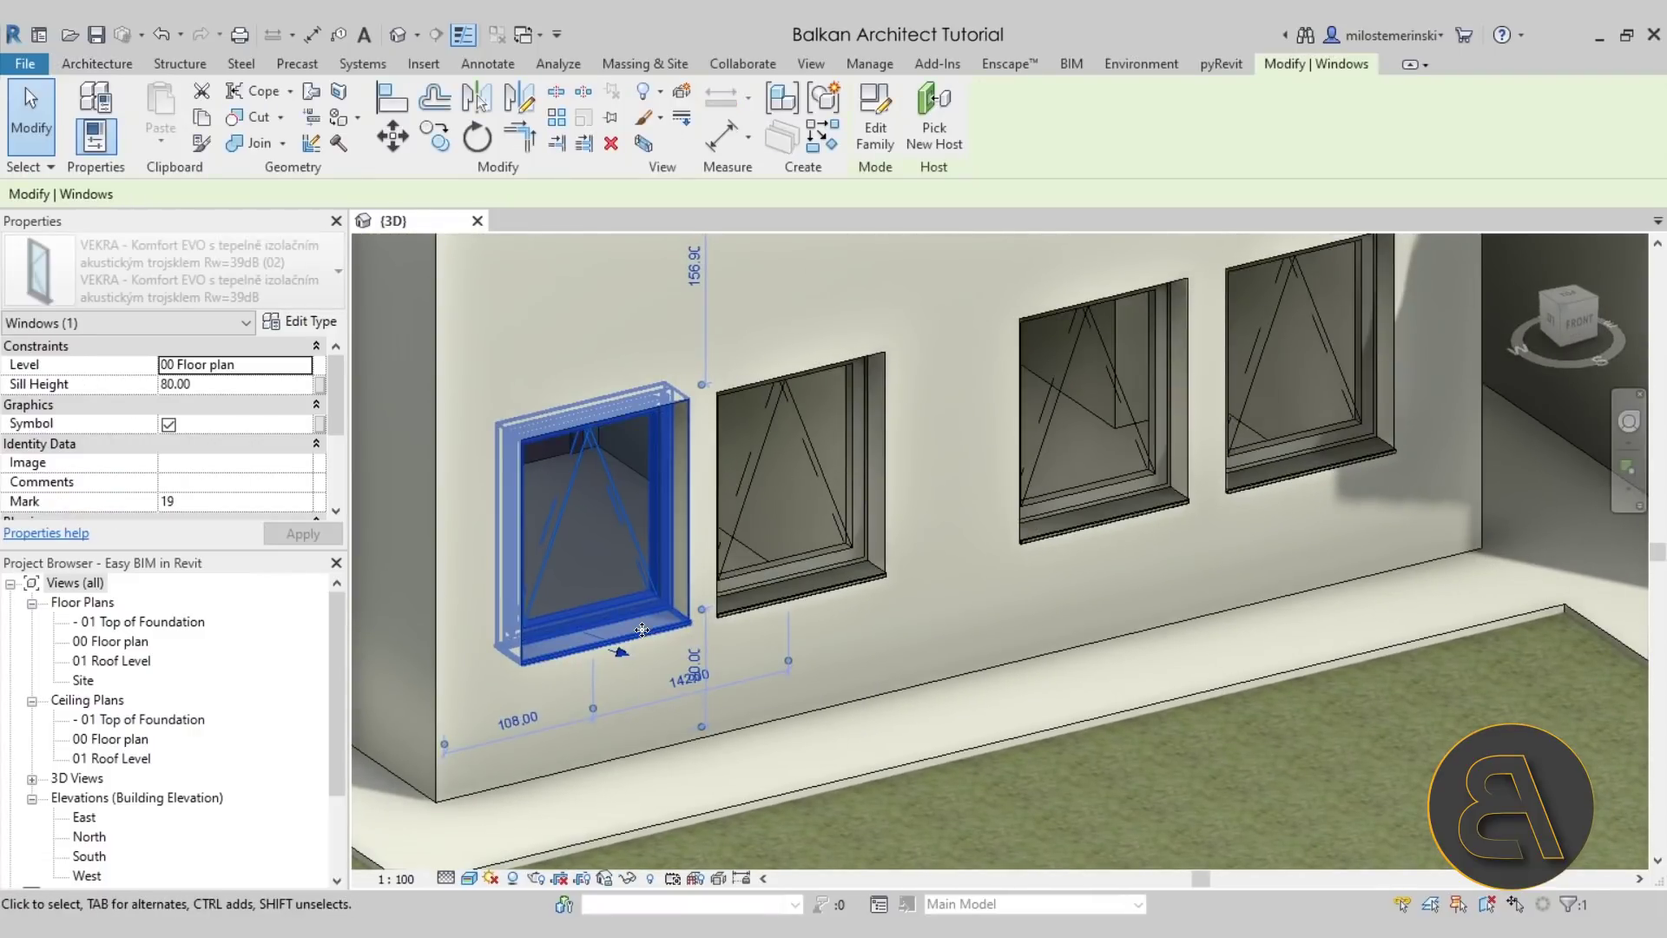
{"action": "left_click", "coordinate": [802, 606]}
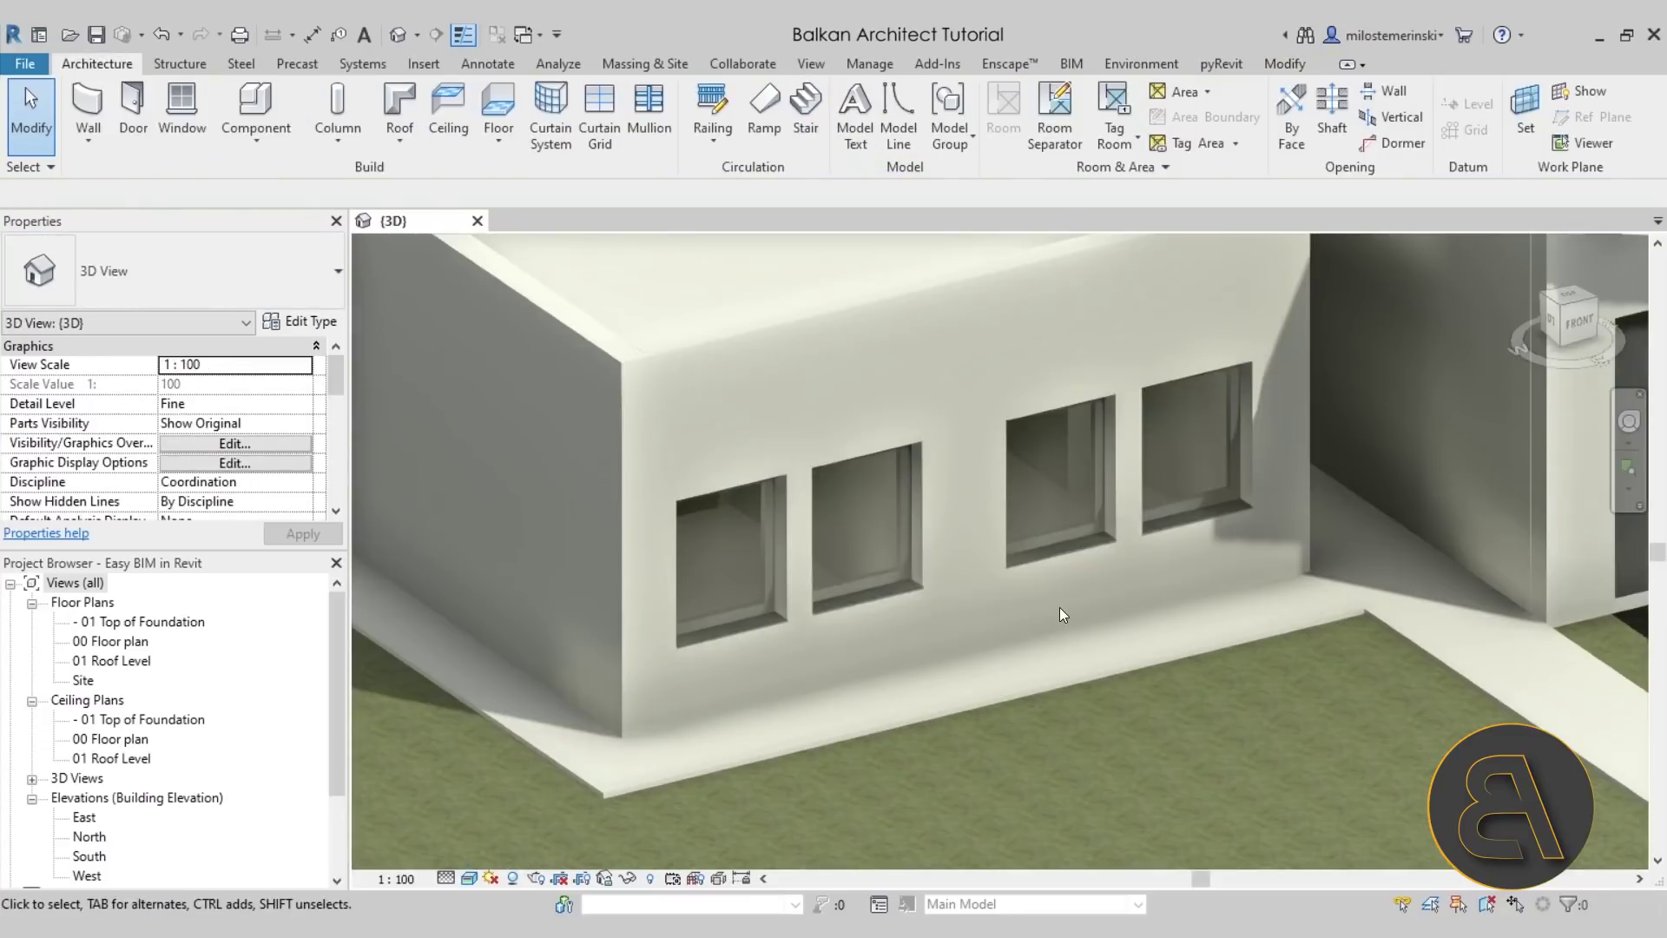
{"action": "scroll", "coordinate": [1059, 607], "scroll_direction": "down", "scroll_amount": 6}
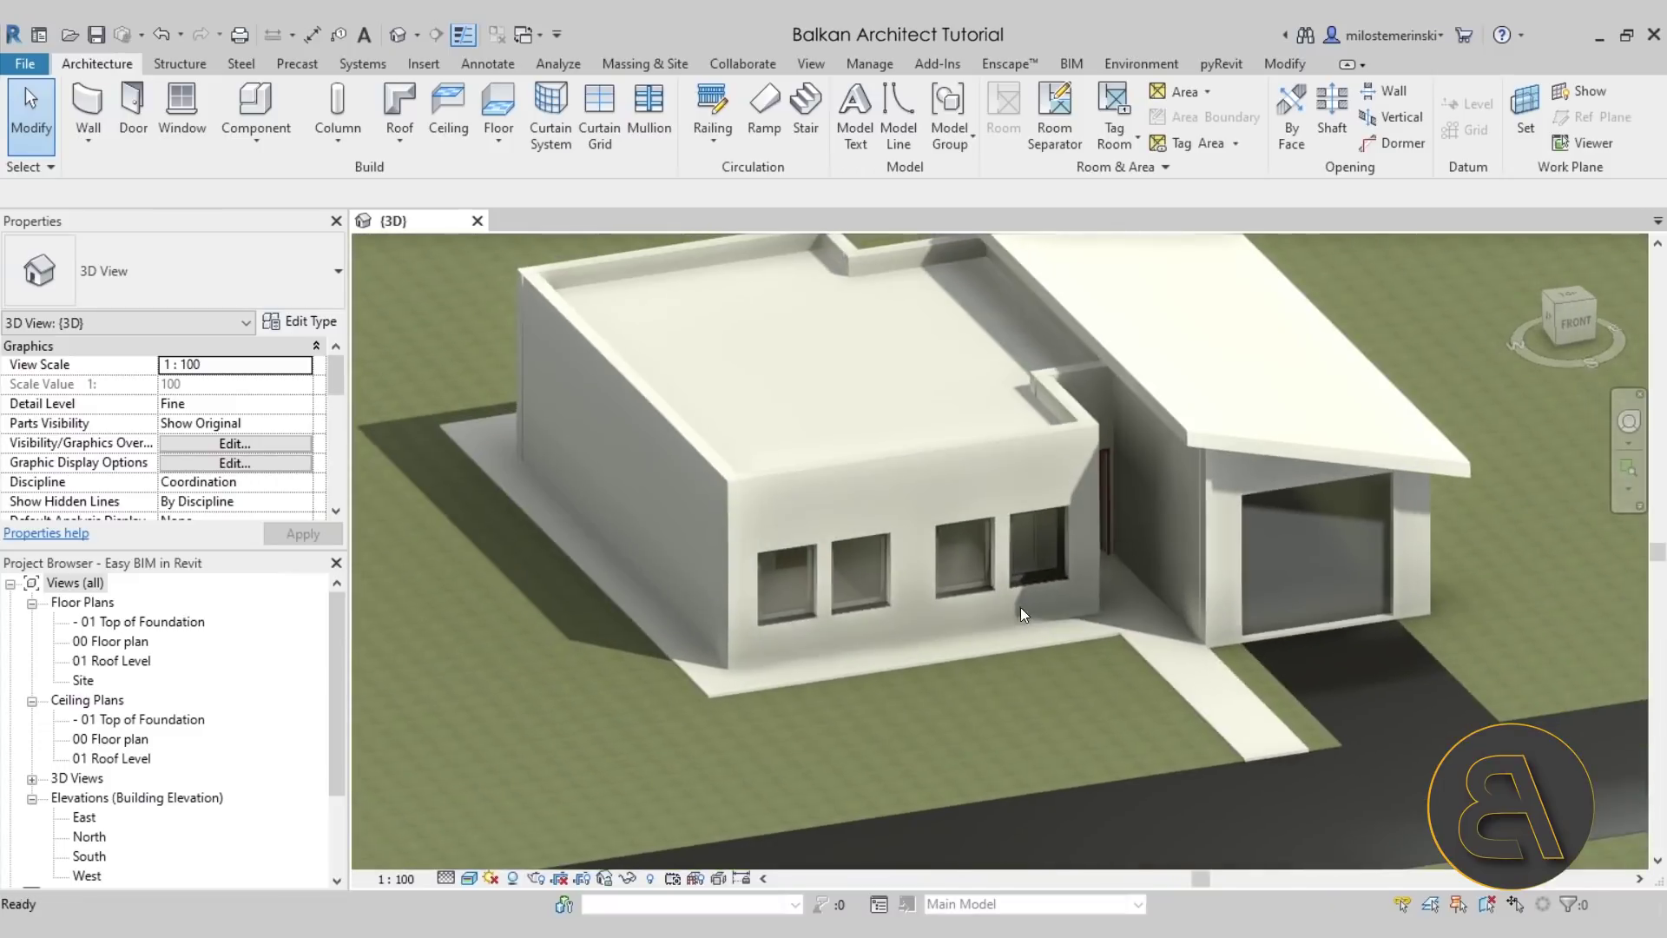
{"action": "middle_click_drag", "start_coordinate": [1019, 606], "coordinate": [898, 653], "text": "shift"}
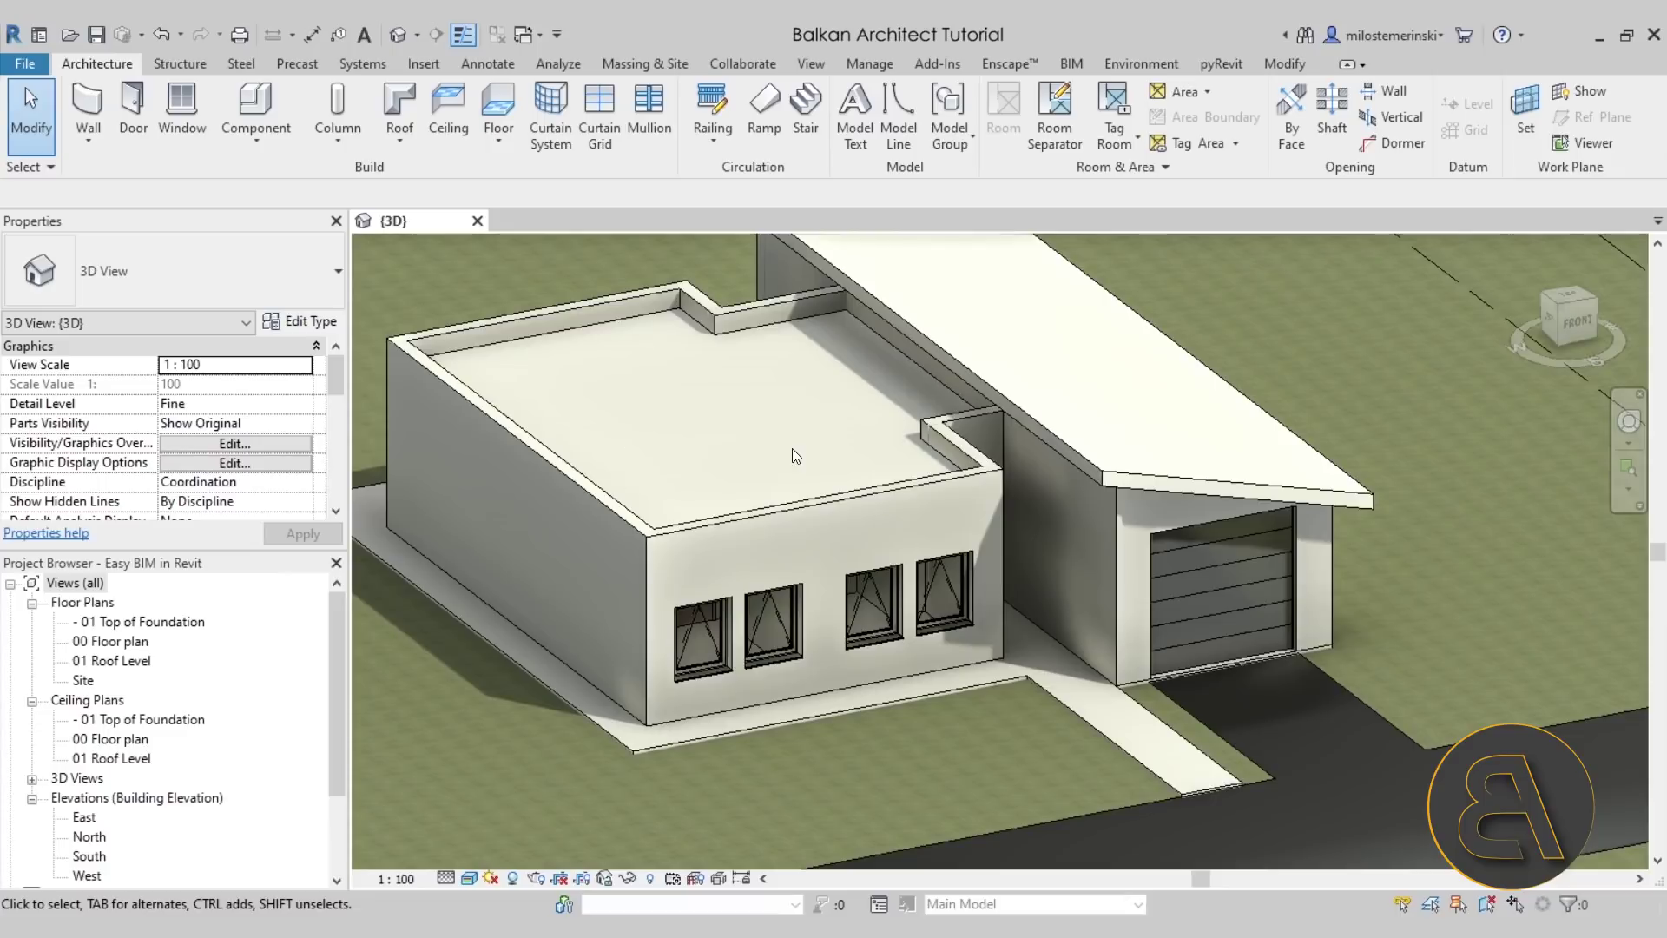
{"action": "middle_click_drag", "start_coordinate": [744, 451], "coordinate": [731, 426]}
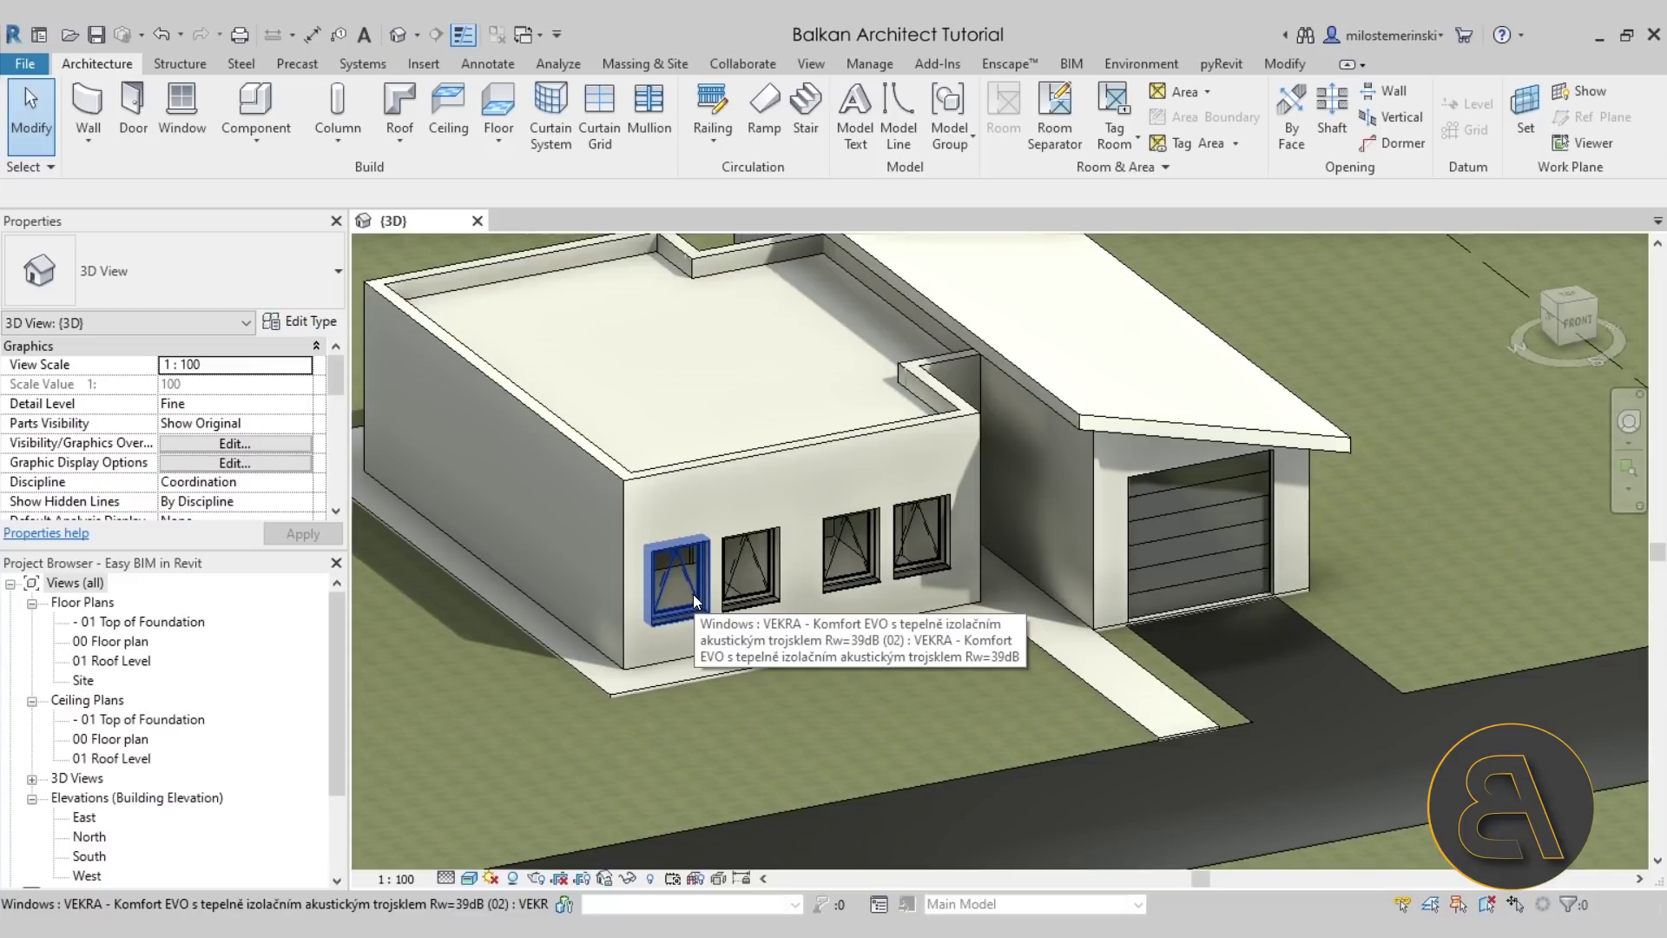
{"action": "left_click", "coordinate": [692, 594]}
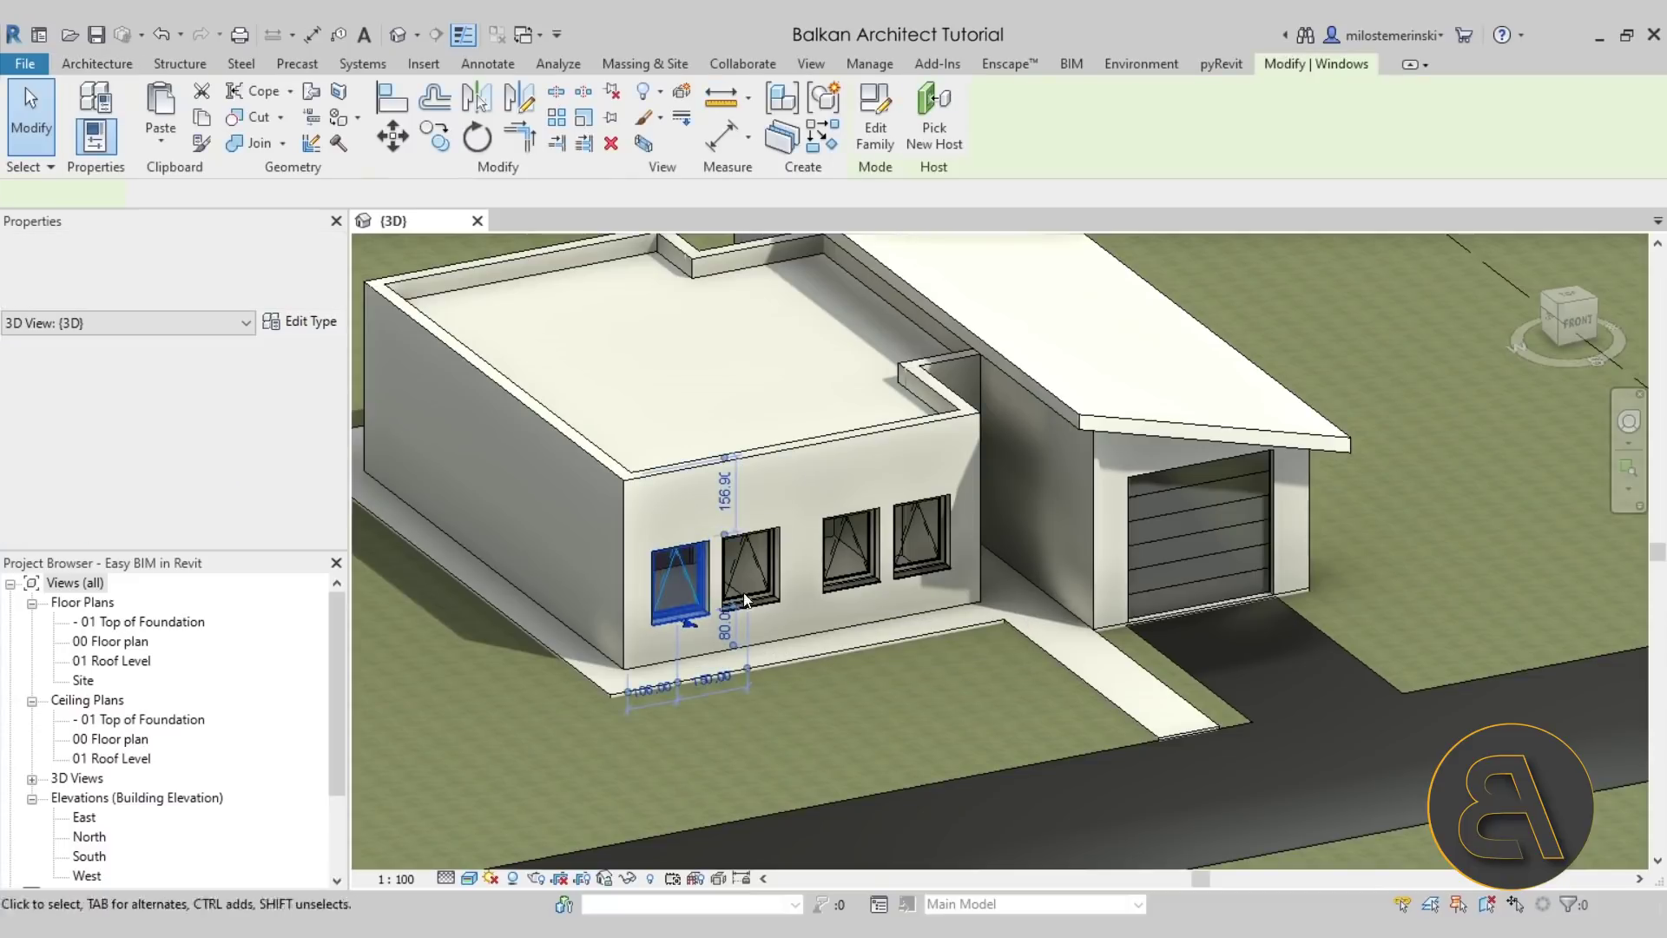
{"action": "scroll", "coordinate": [764, 600], "scroll_direction": "up", "scroll_amount": 2}
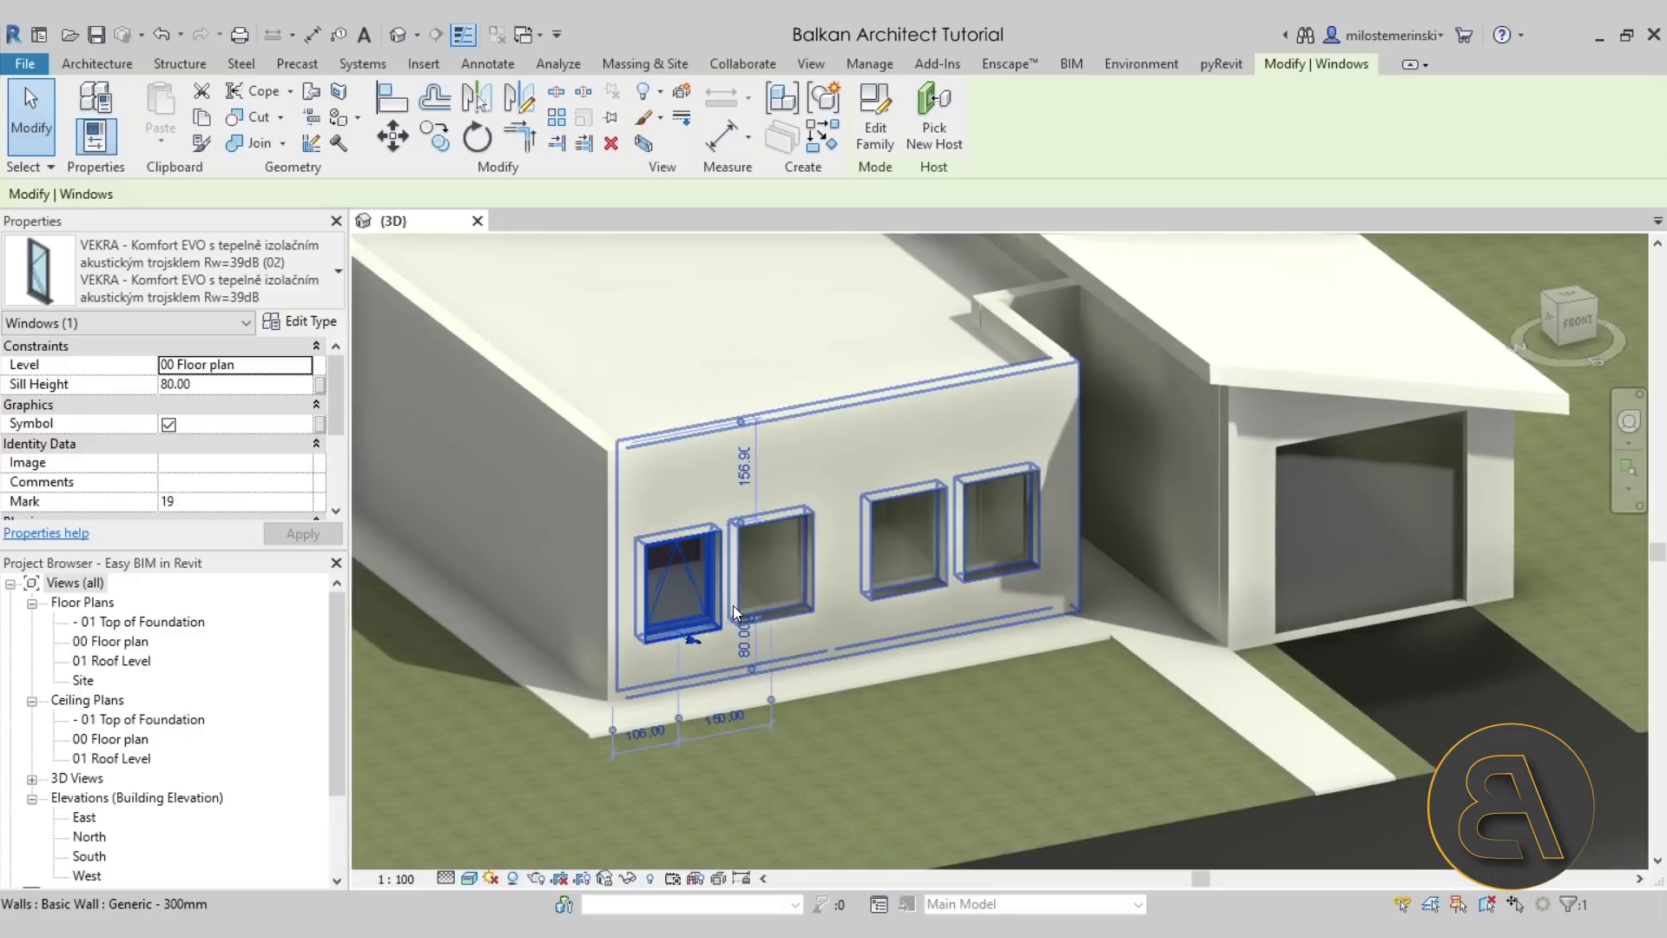
Review the selected VEKRA window's type properties, from construction and dimensions to identity, acoustic and energy data, and close them.
{"action": "left_click", "coordinate": [305, 325]}
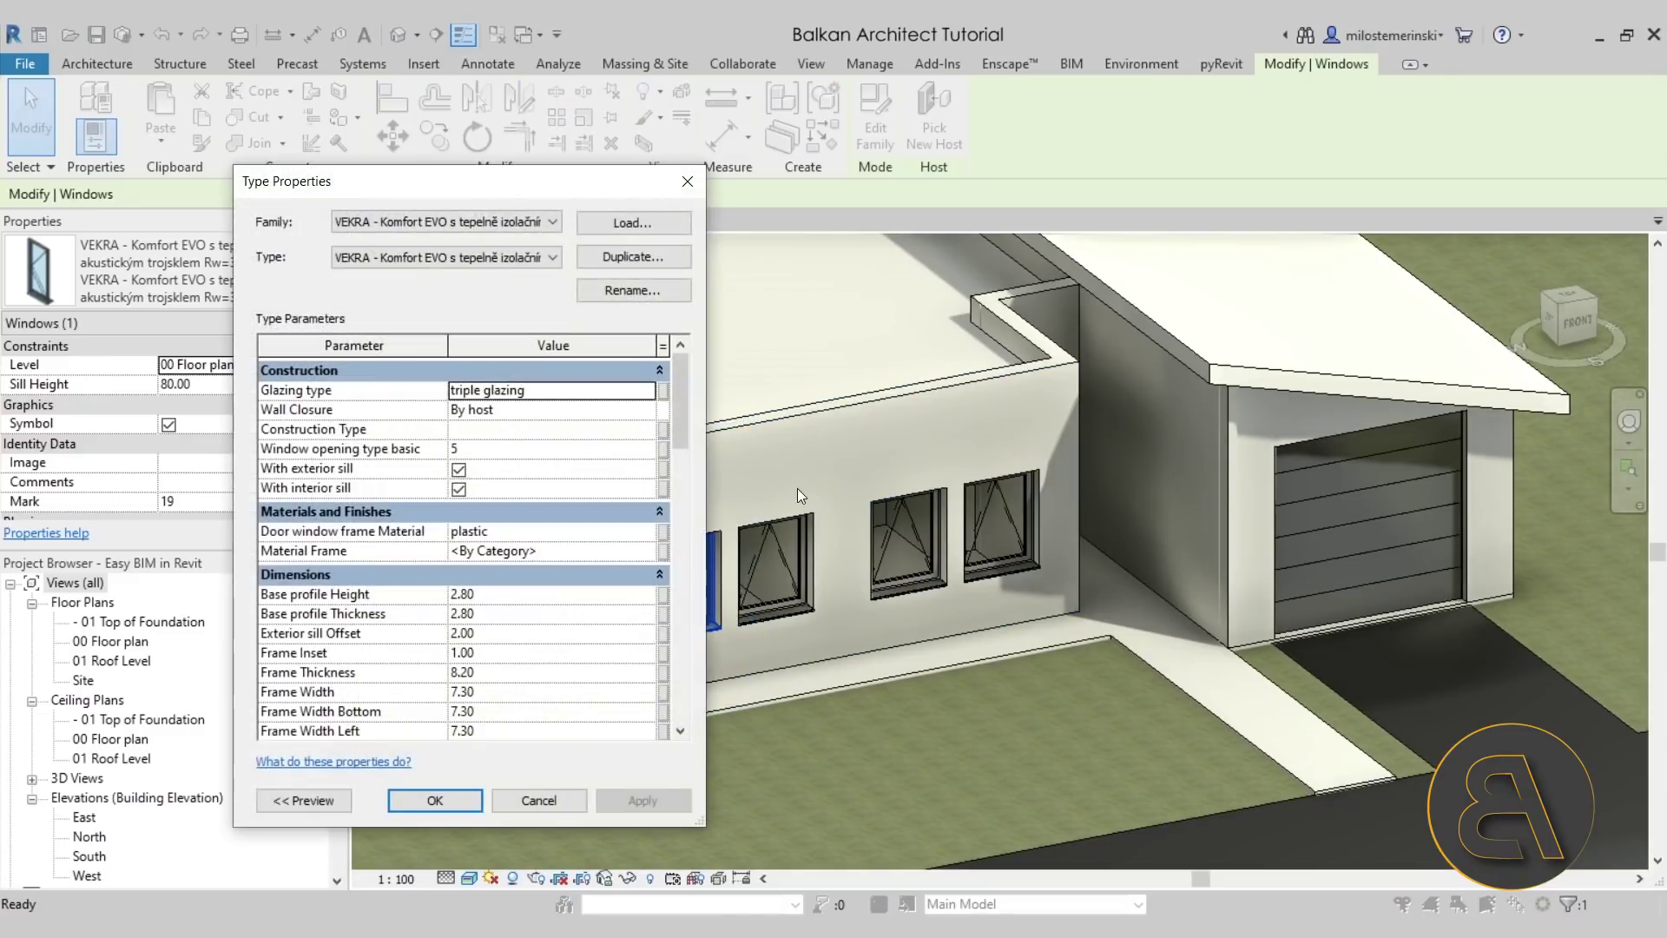
{"action": "left_click_drag", "start_coordinate": [684, 403], "coordinate": [679, 609]}
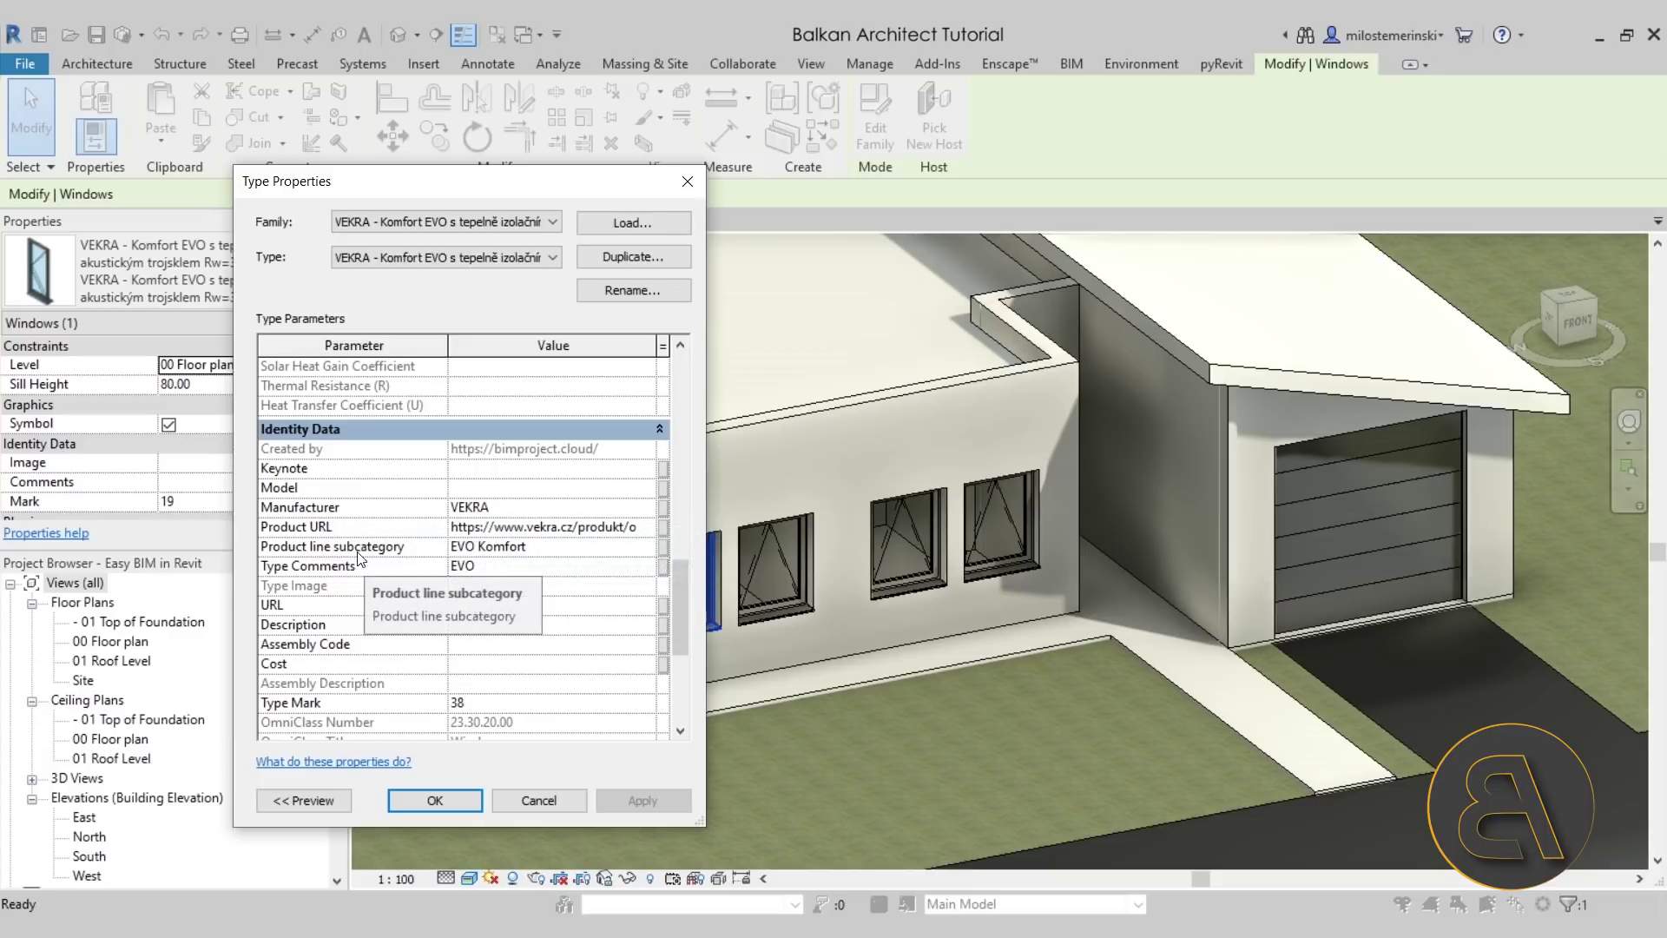
{"action": "left_click_drag", "start_coordinate": [680, 581], "coordinate": [684, 673]}
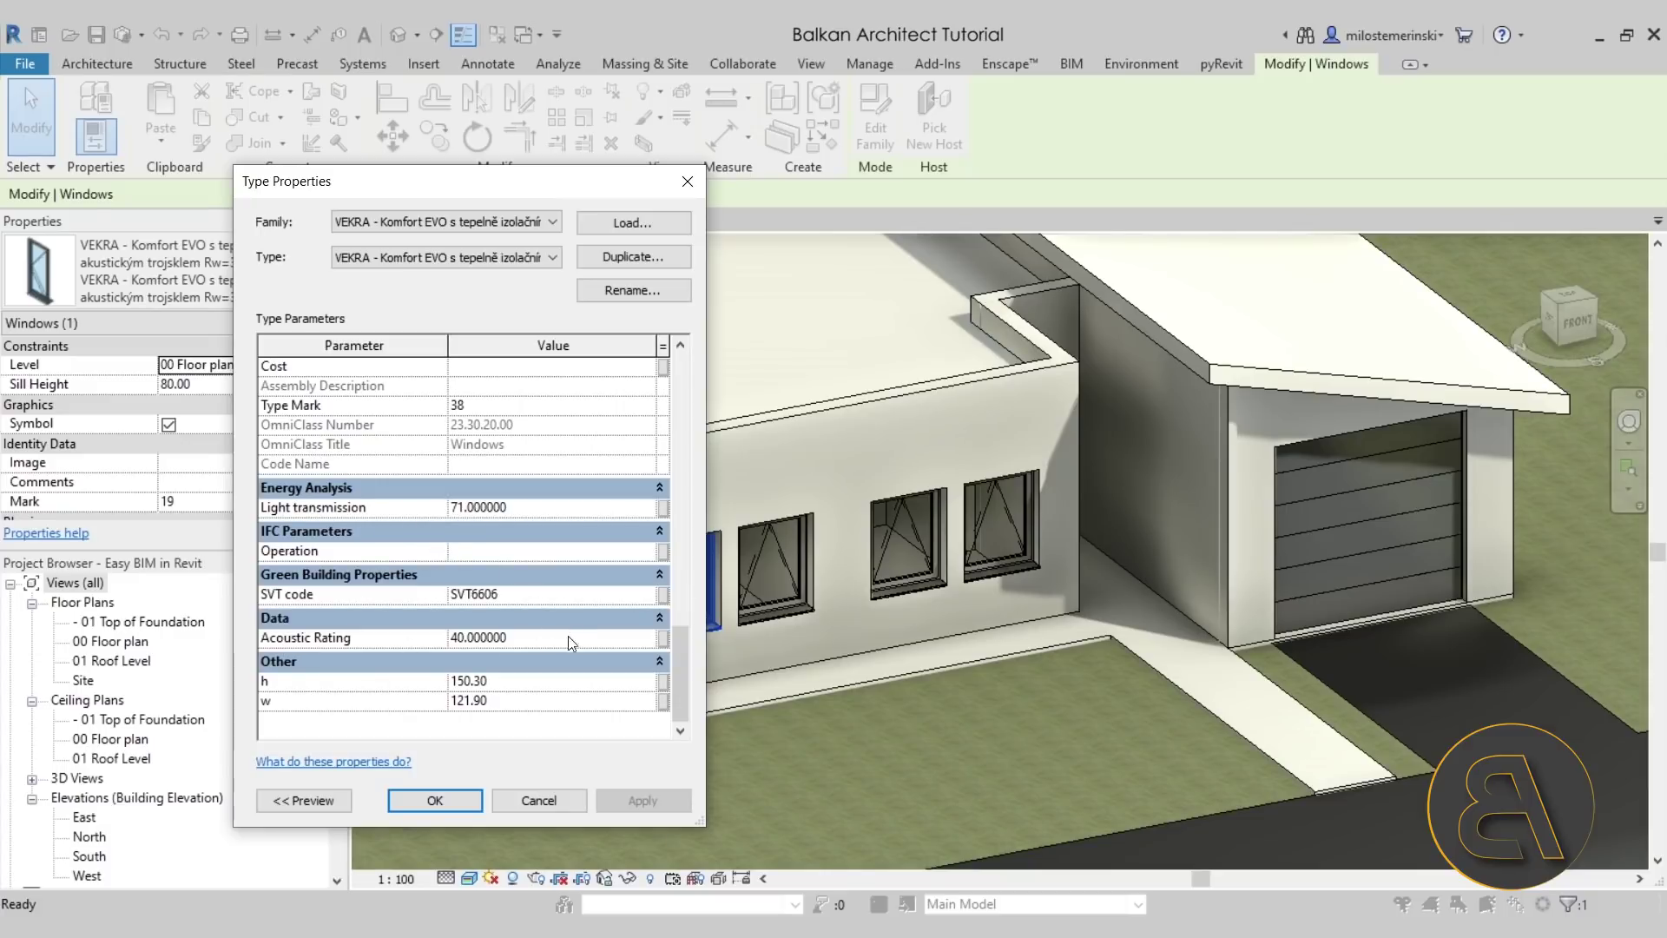
{"action": "left_click_drag", "start_coordinate": [675, 686], "coordinate": [705, 401]}
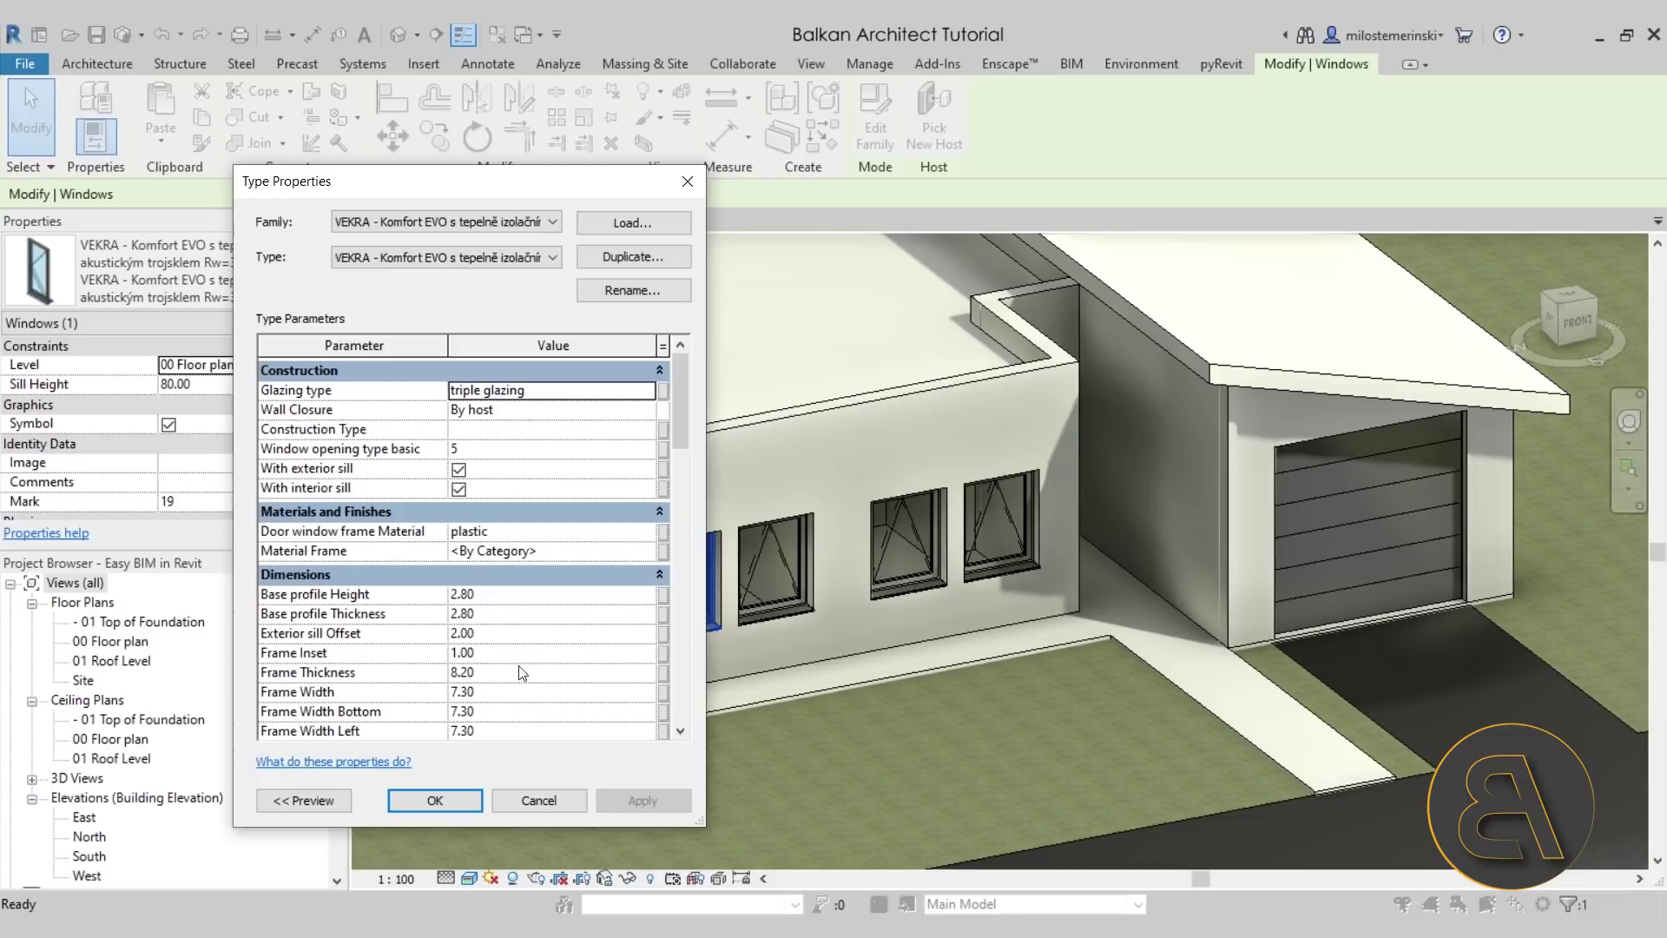
{"action": "left_click", "coordinate": [438, 800]}
{"action": "key", "text": "Escape"}
{"action": "key", "text": "Escape"}
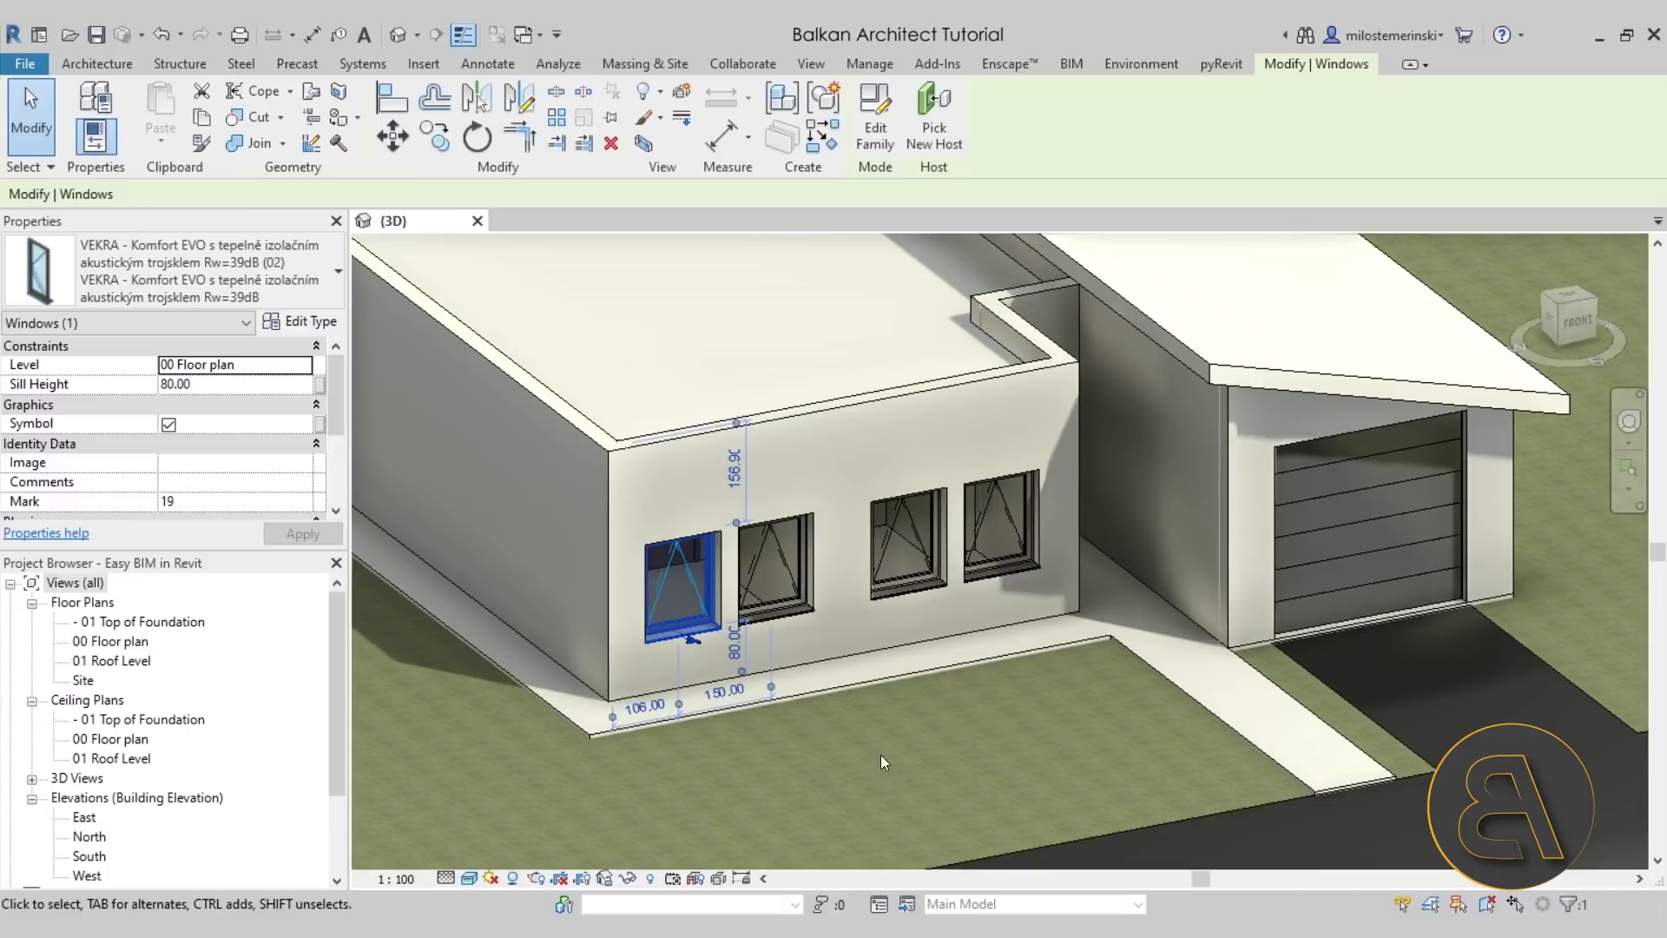
Inspect the whole house in 3D, selecting the long side wall, the flat roof and the sloped garage-wing roof in turn.
{"action": "middle_click_drag", "start_coordinate": [894, 726], "coordinate": [894, 763], "text": "shift"}
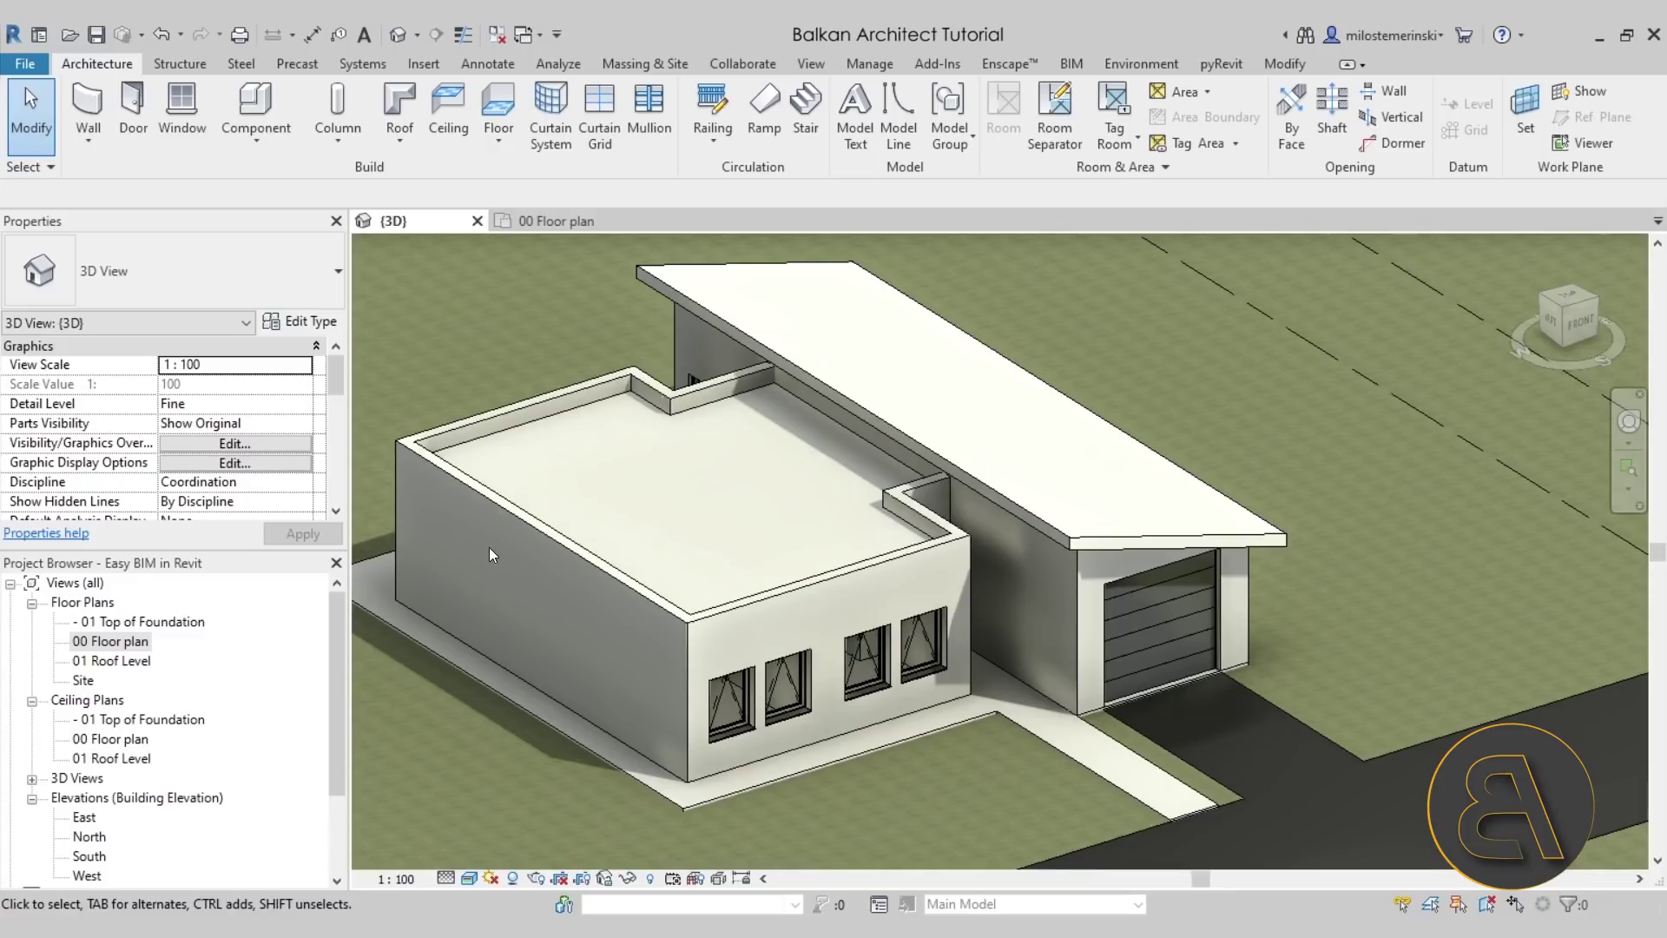
{"action": "left_click", "coordinate": [543, 539]}
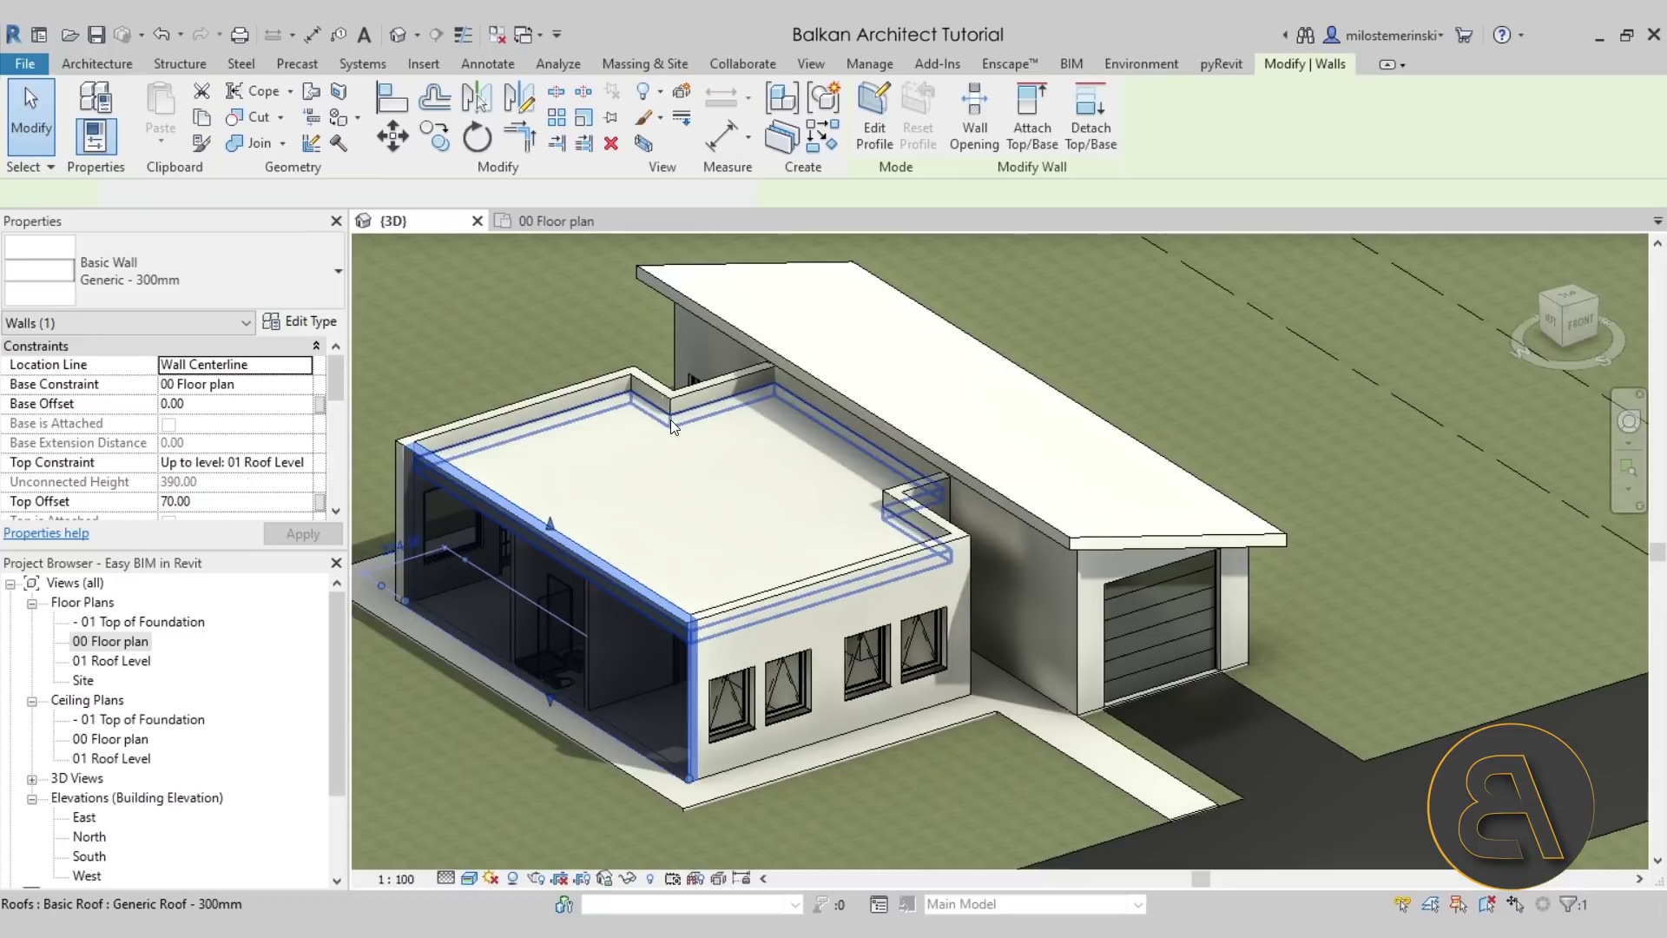
{"action": "left_click", "coordinate": [670, 420]}
{"action": "left_click", "coordinate": [859, 403]}
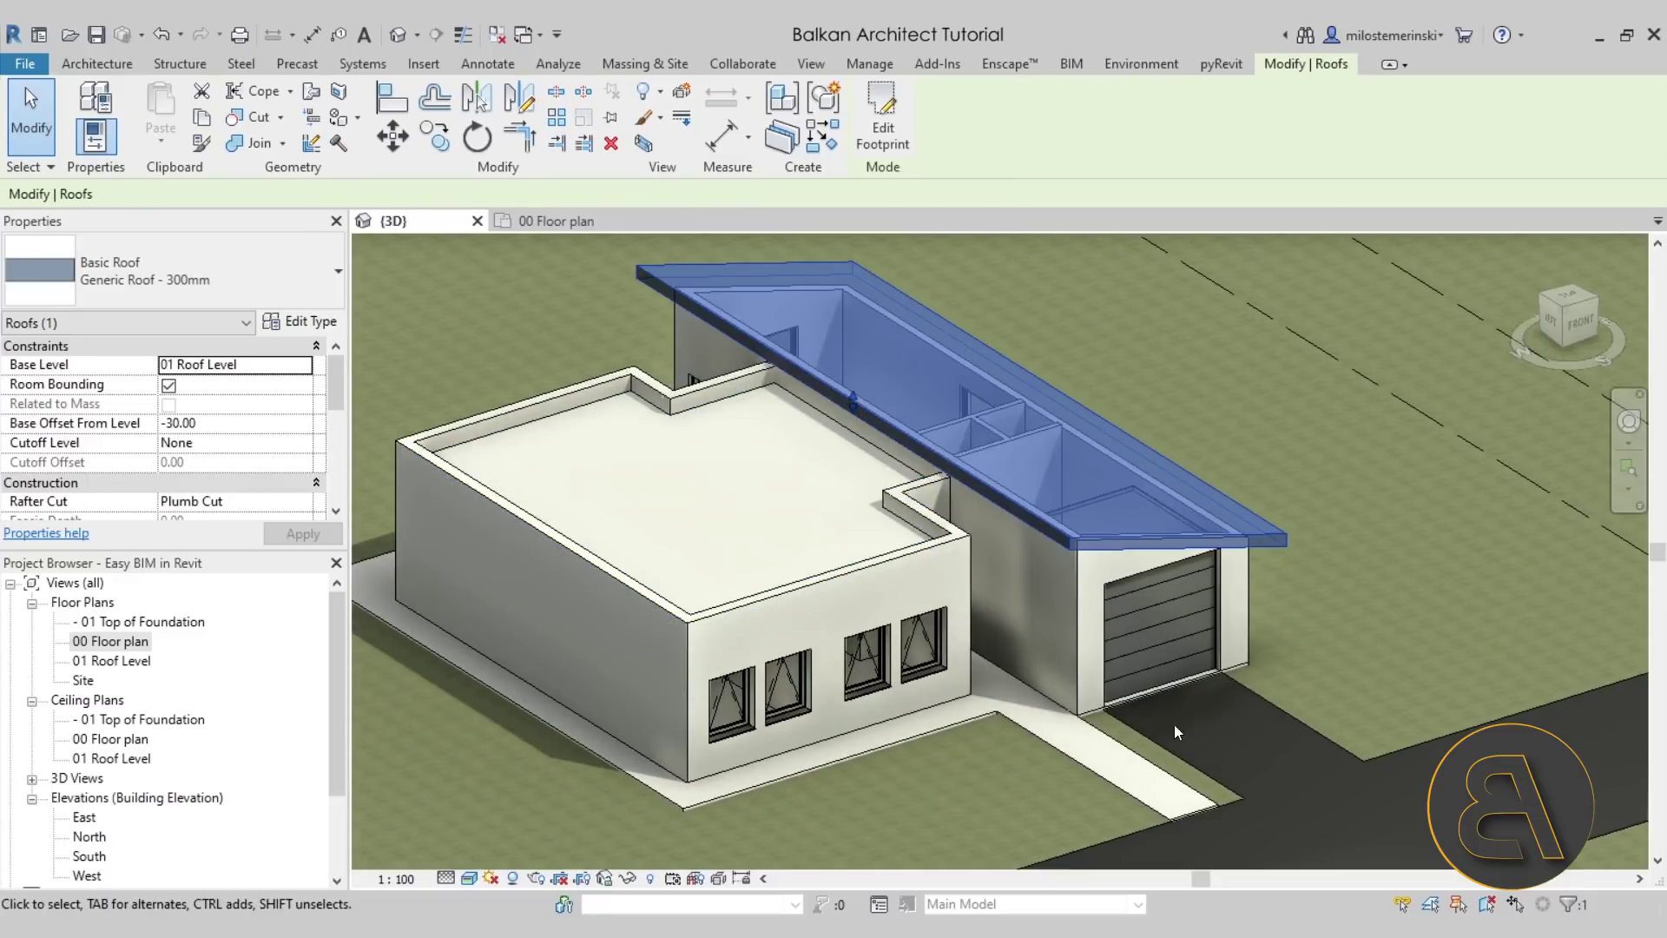
{"action": "middle_click_drag", "start_coordinate": [1000, 762], "coordinate": [964, 717]}
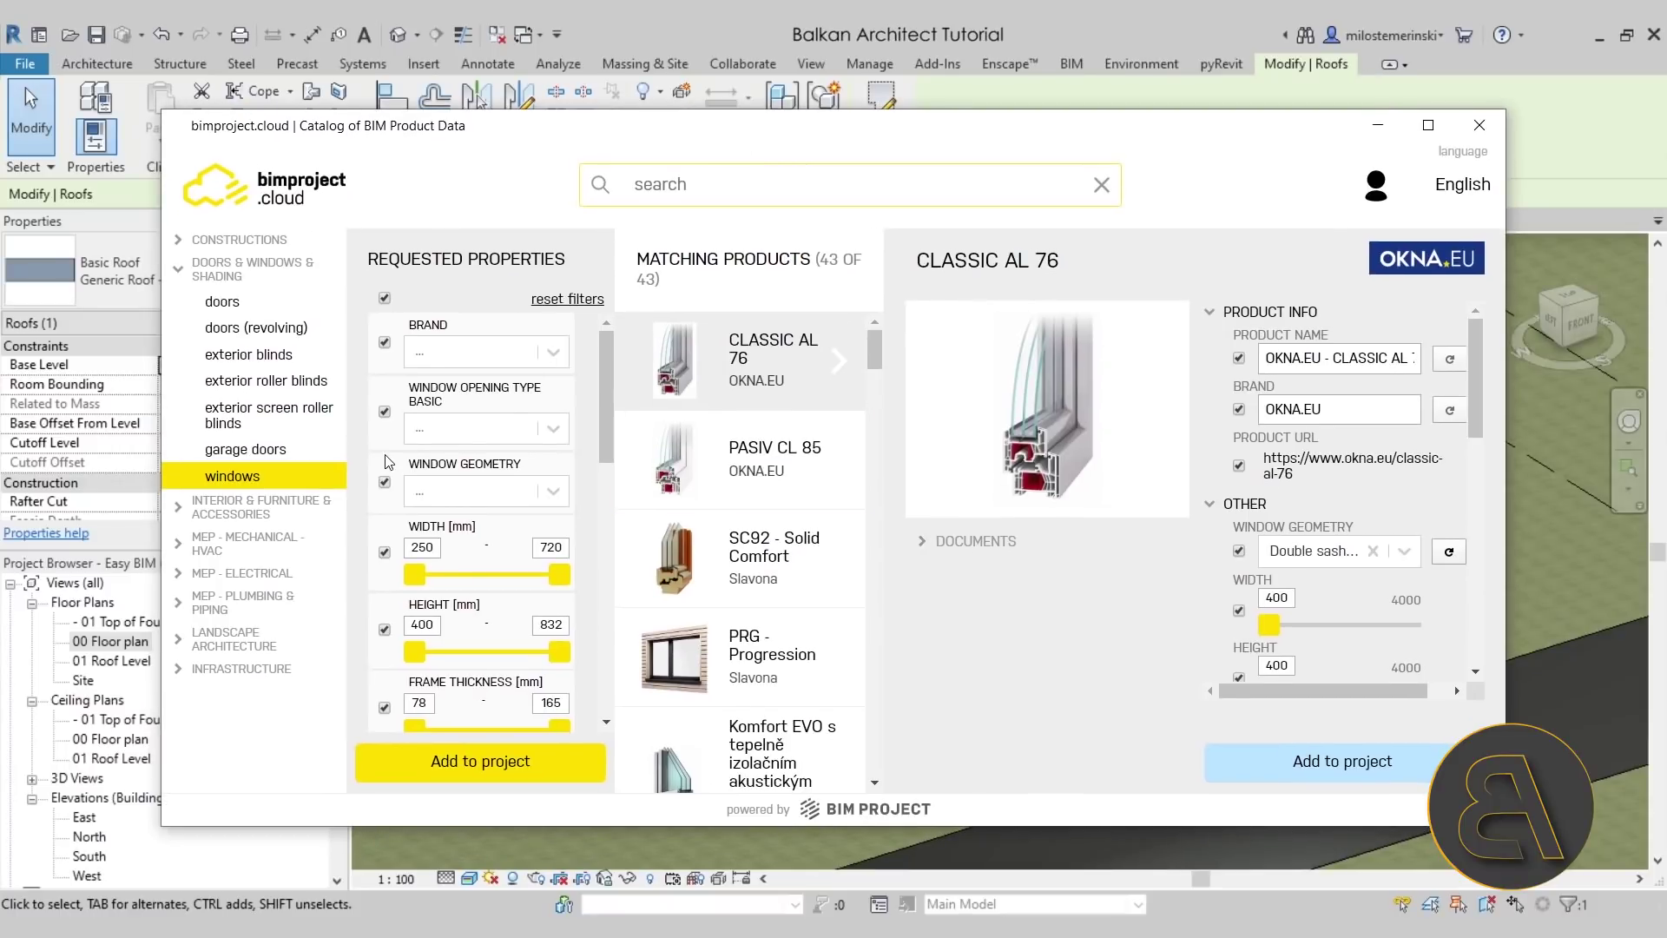
Browse the landscape architecture pavings in the bimproject.cloud catalog, comparing Presbeton Historik HS1 and HS2 - 60 mm and the HS2 stone colours.
{"action": "left_click", "coordinate": [205, 647]}
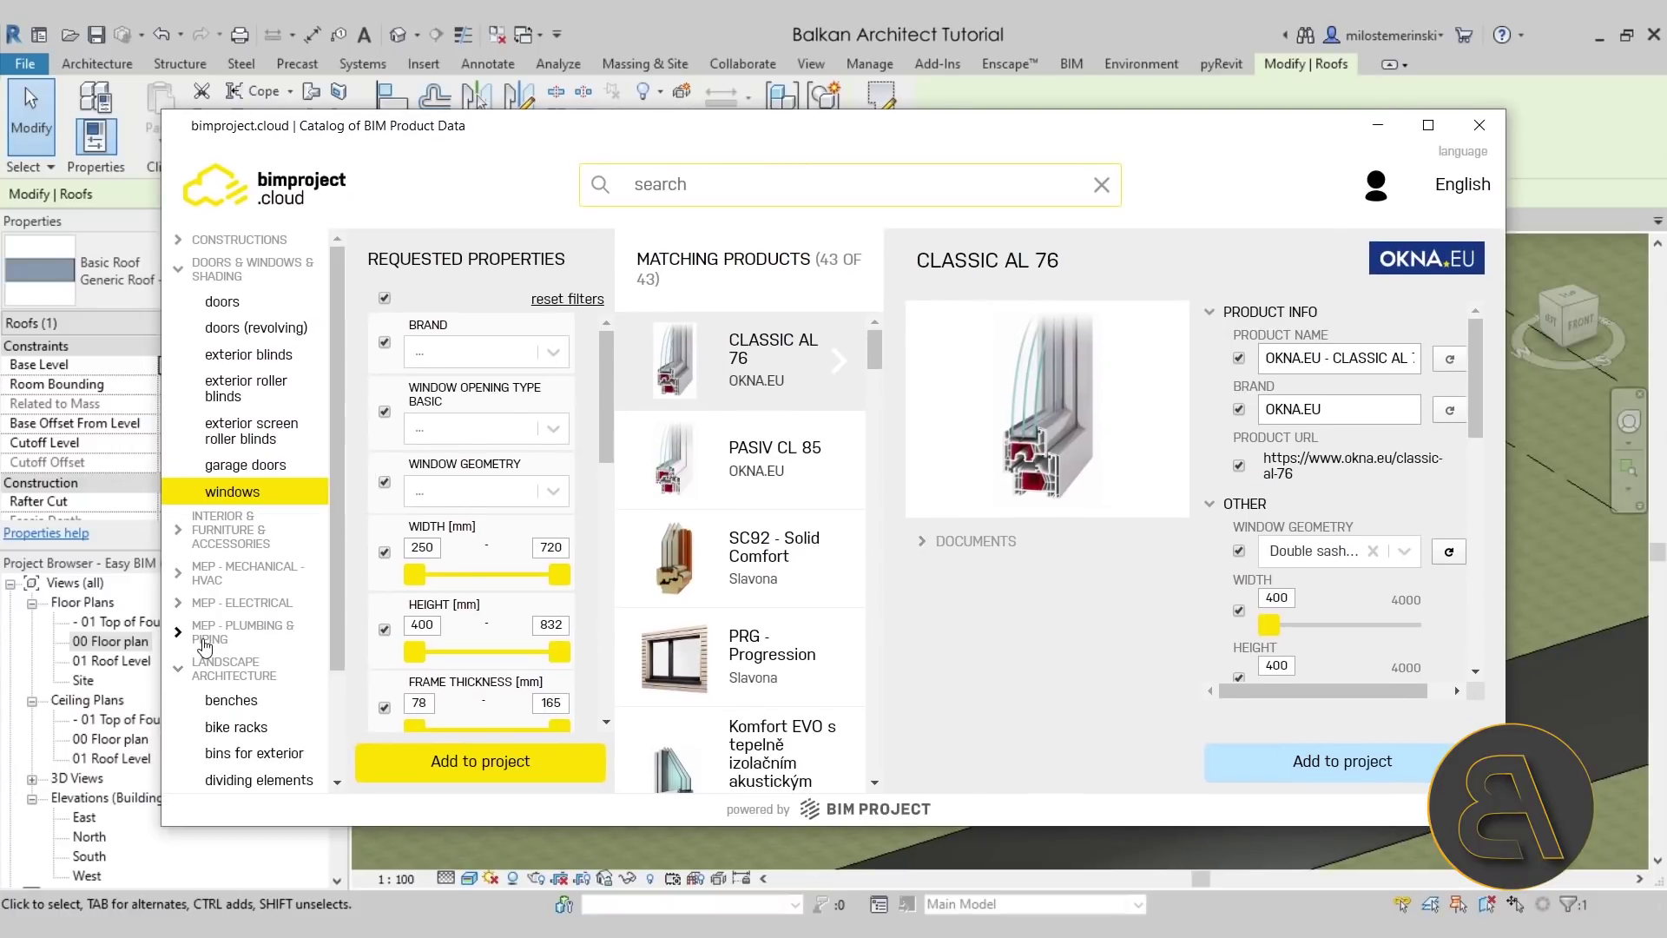
{"action": "scroll", "coordinate": [244, 677], "scroll_direction": "down", "scroll_amount": 3}
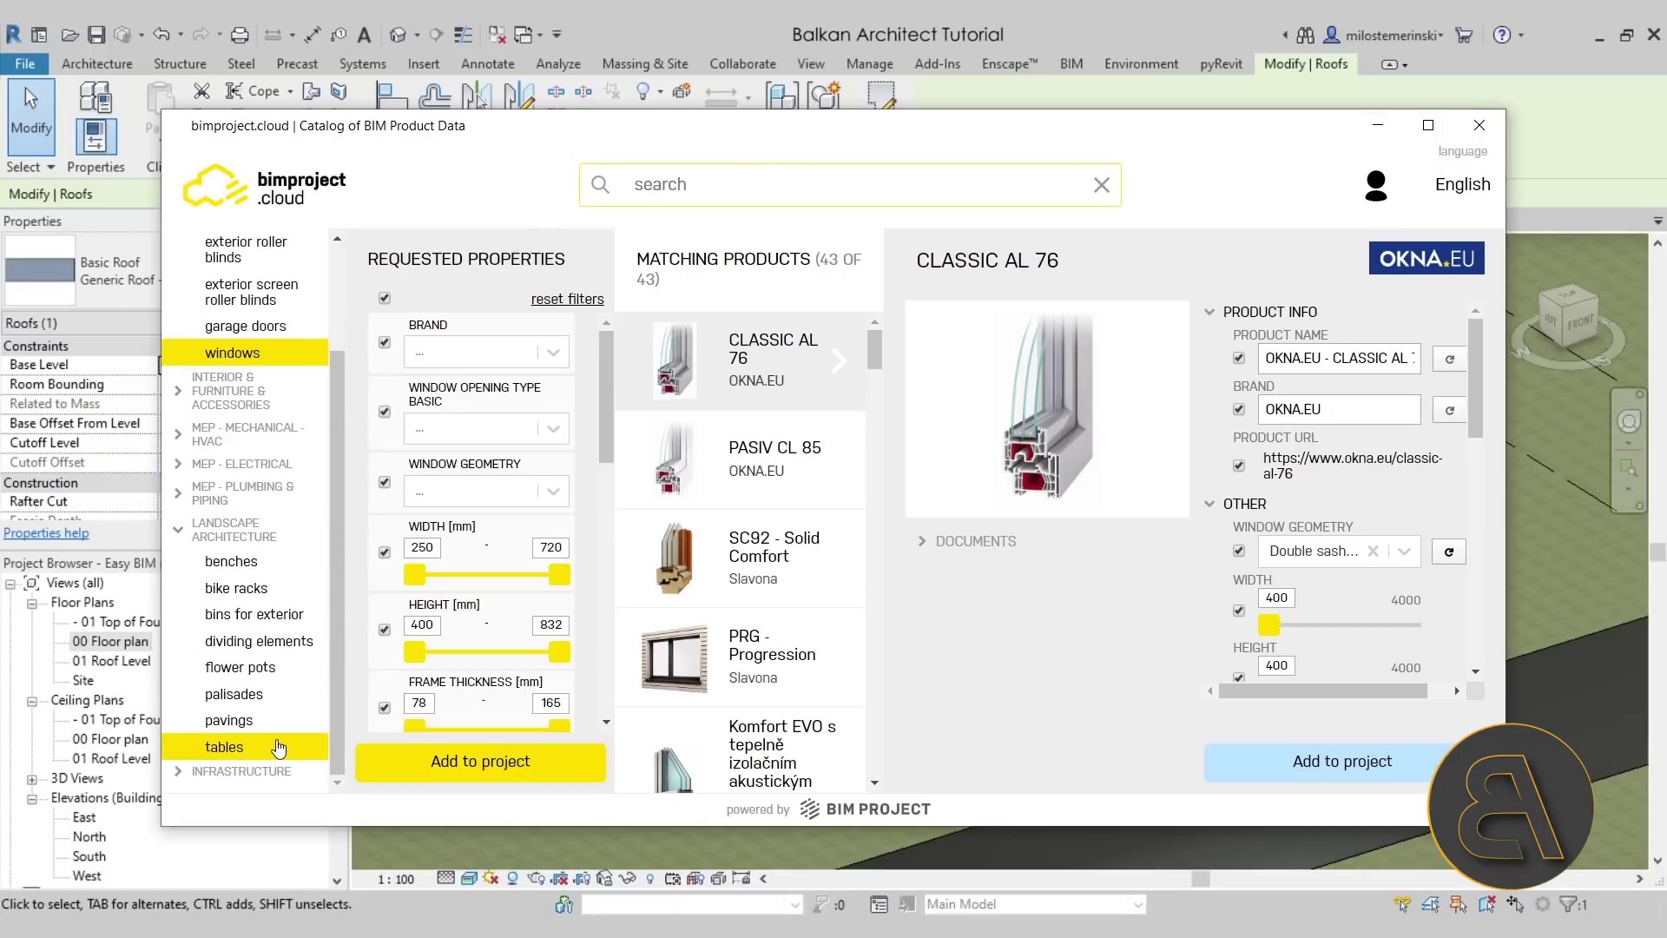
{"action": "left_click", "coordinate": [229, 719]}
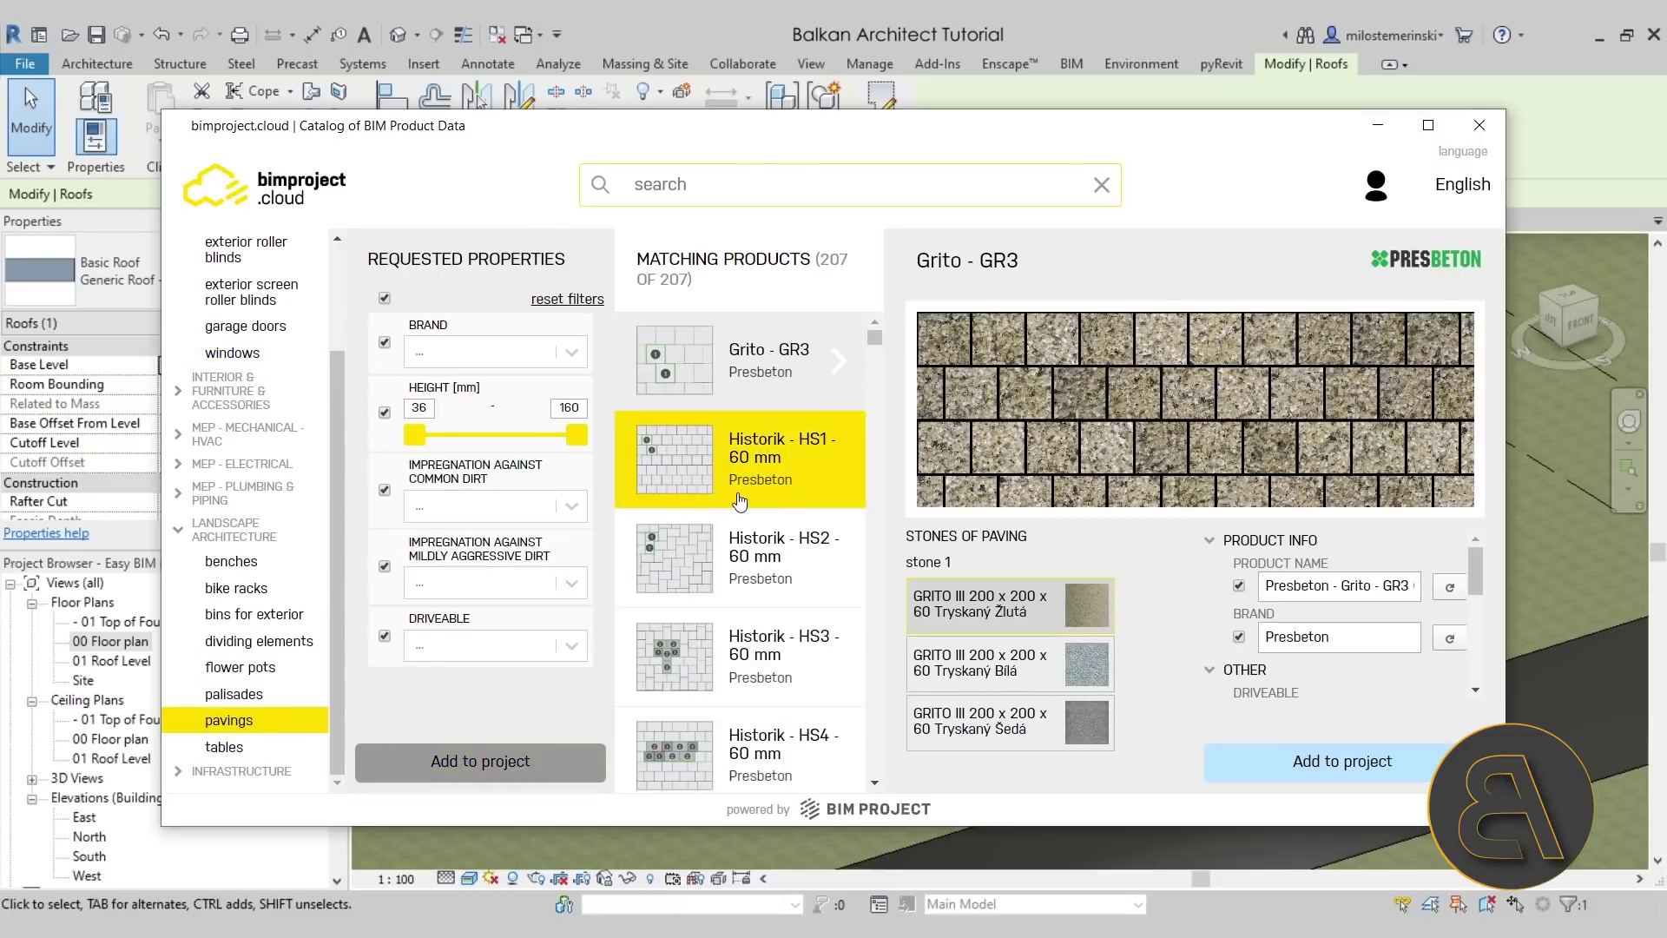
{"action": "left_click", "coordinate": [764, 456]}
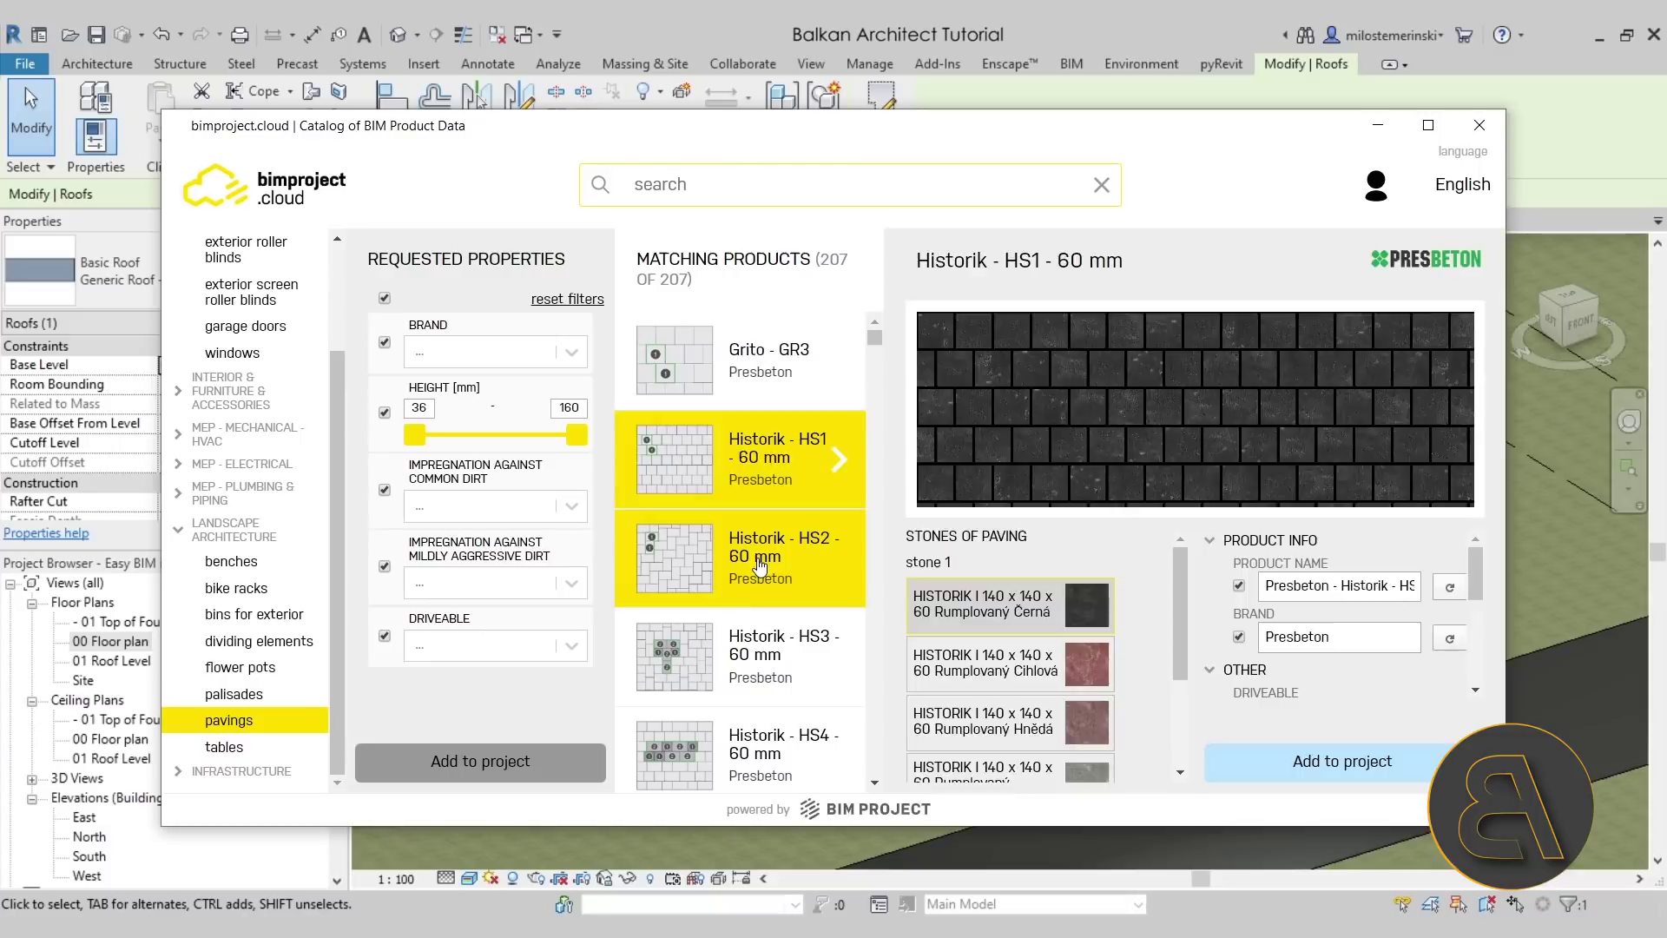
{"action": "left_click", "coordinate": [760, 566]}
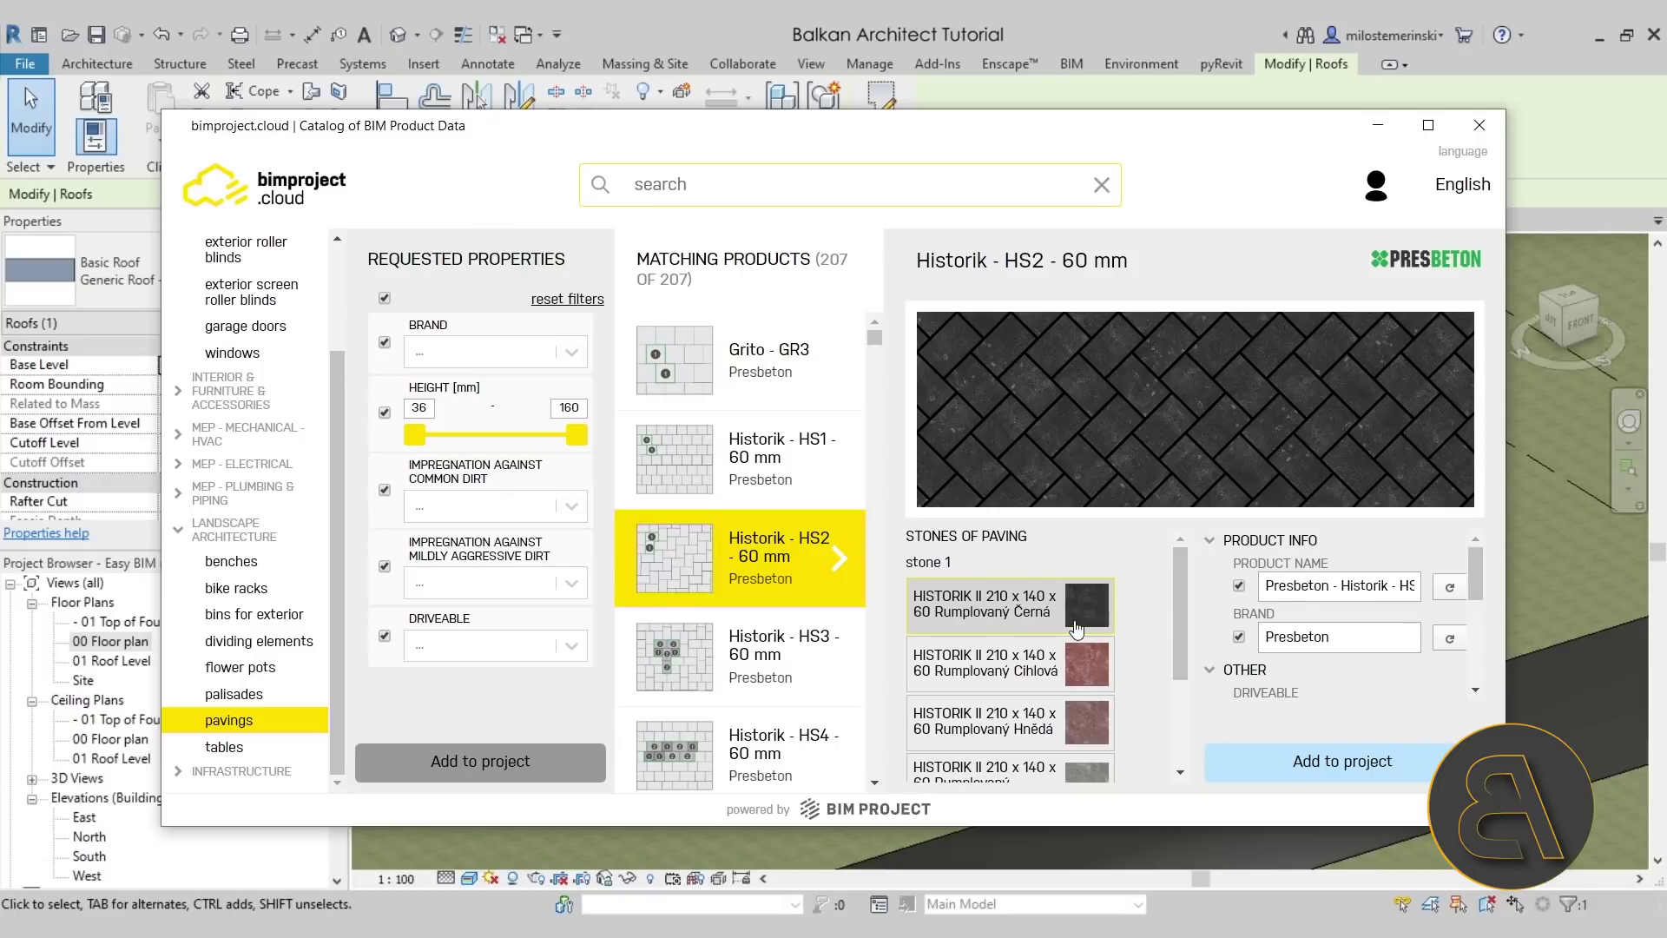
{"action": "scroll", "coordinate": [1013, 617], "scroll_direction": "down", "scroll_amount": 3}
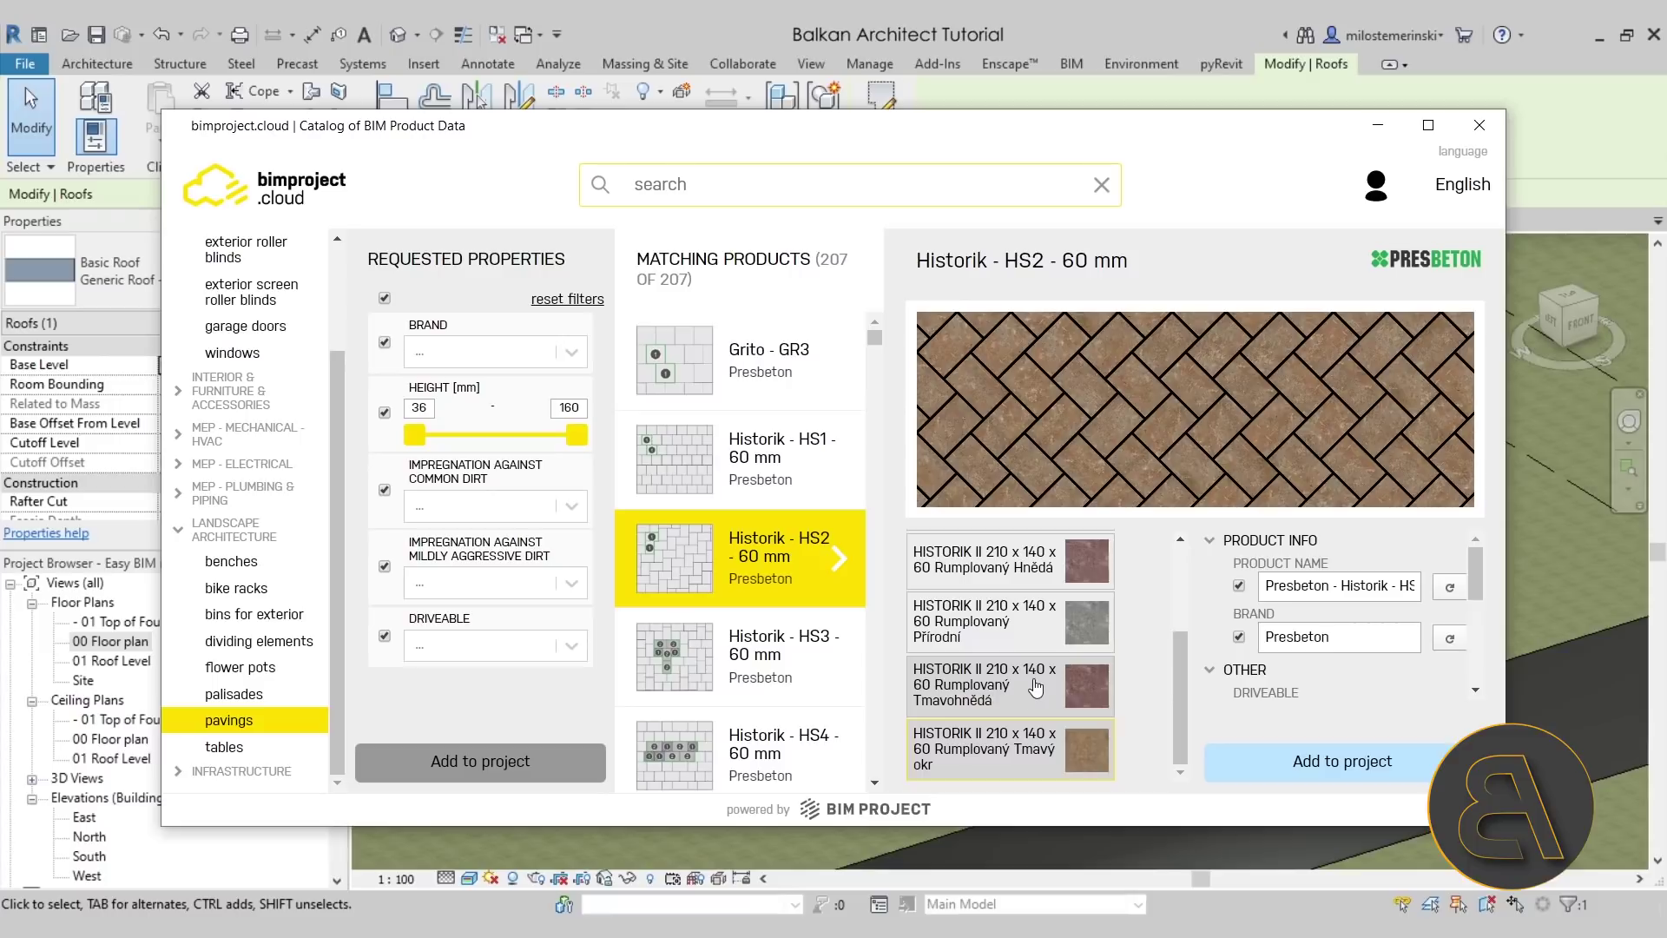
{"action": "scroll", "coordinate": [996, 681], "scroll_direction": "up", "scroll_amount": 2}
{"action": "scroll", "coordinate": [996, 681], "scroll_direction": "up", "scroll_amount": 2}
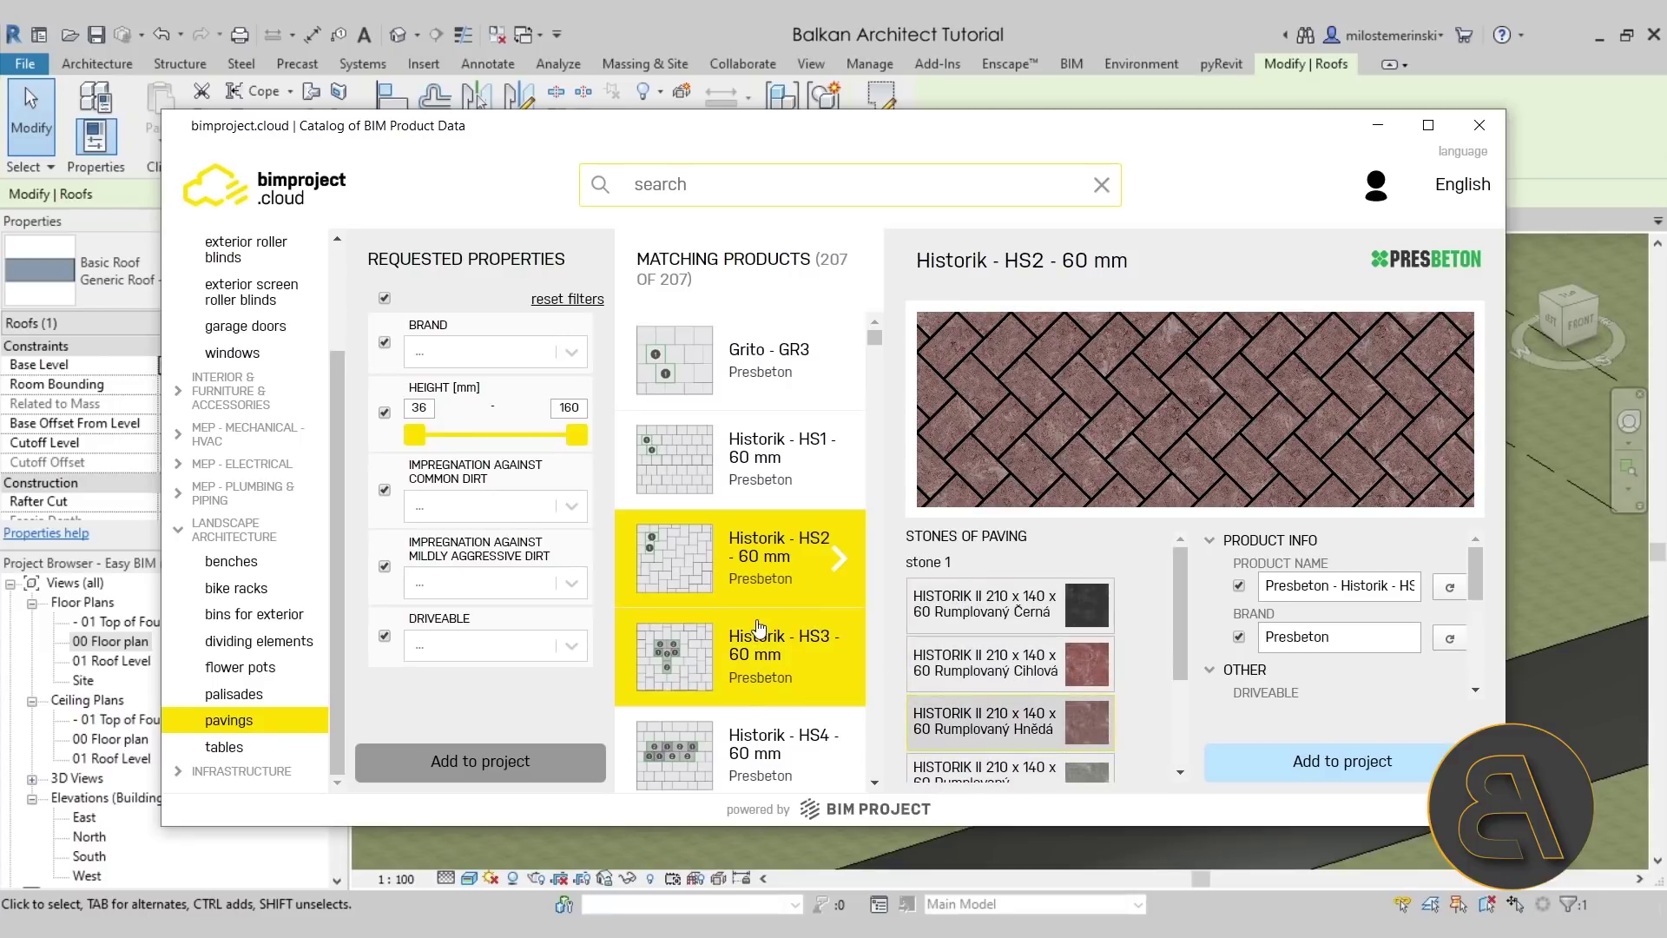
Search the product catalog for "wall" and open the walls category under constructions.
{"action": "left_click", "coordinate": [670, 193]}
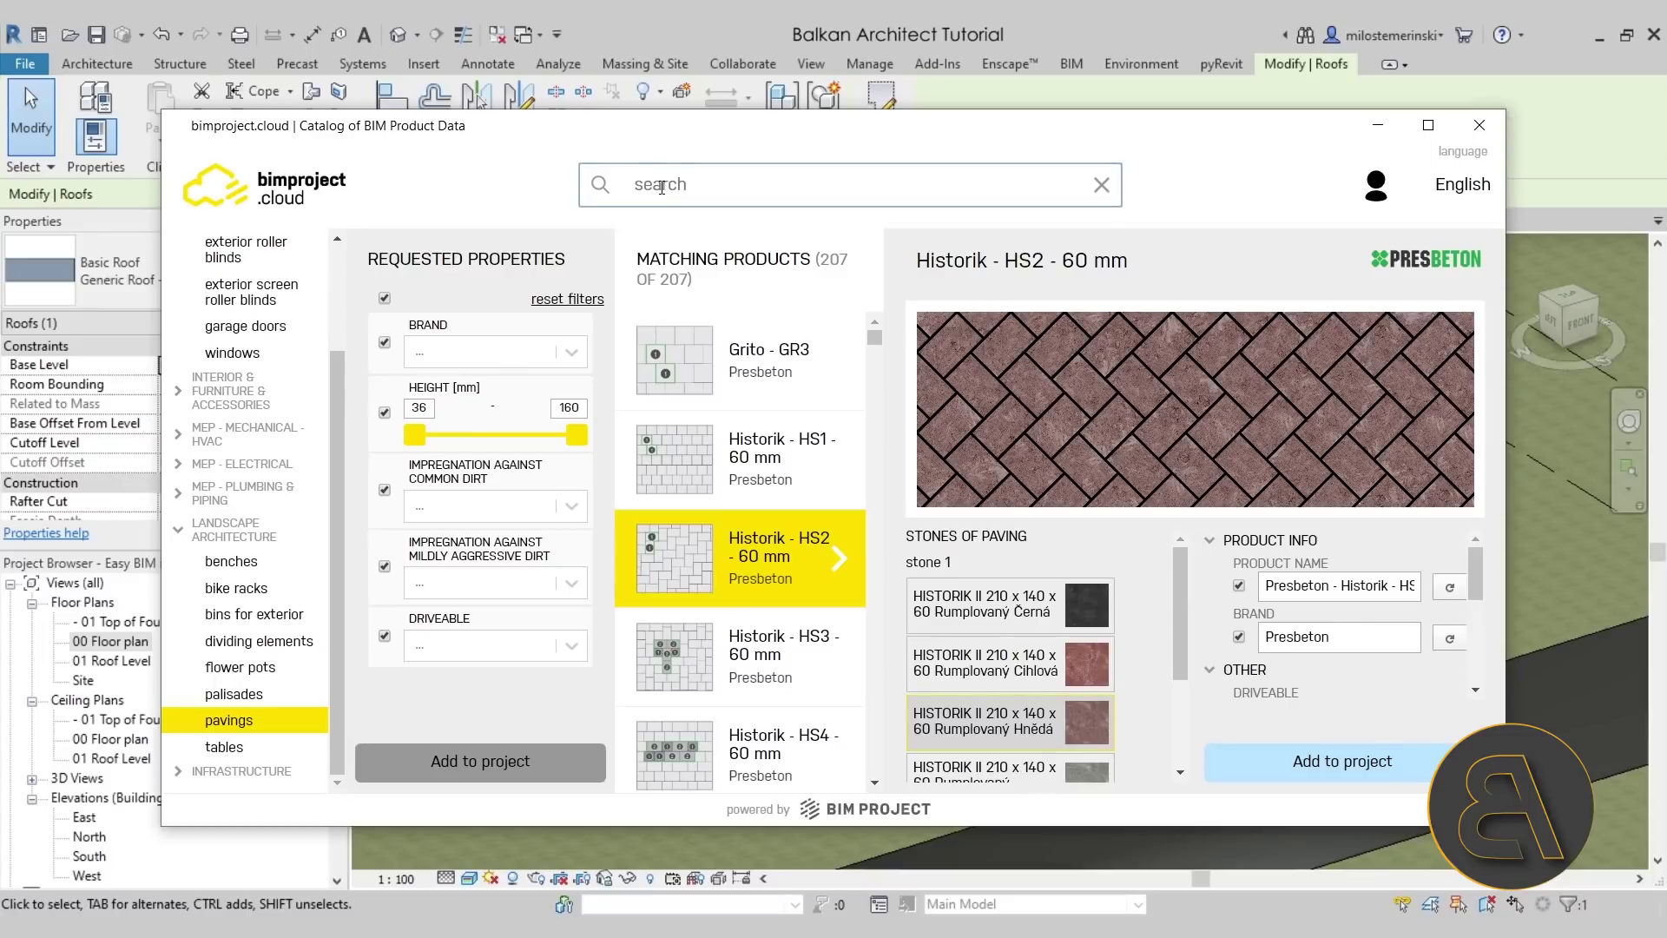
{"action": "type", "text": "wall"}
{"action": "scroll", "coordinate": [520, 434], "scroll_direction": "down", "scroll_amount": 3}
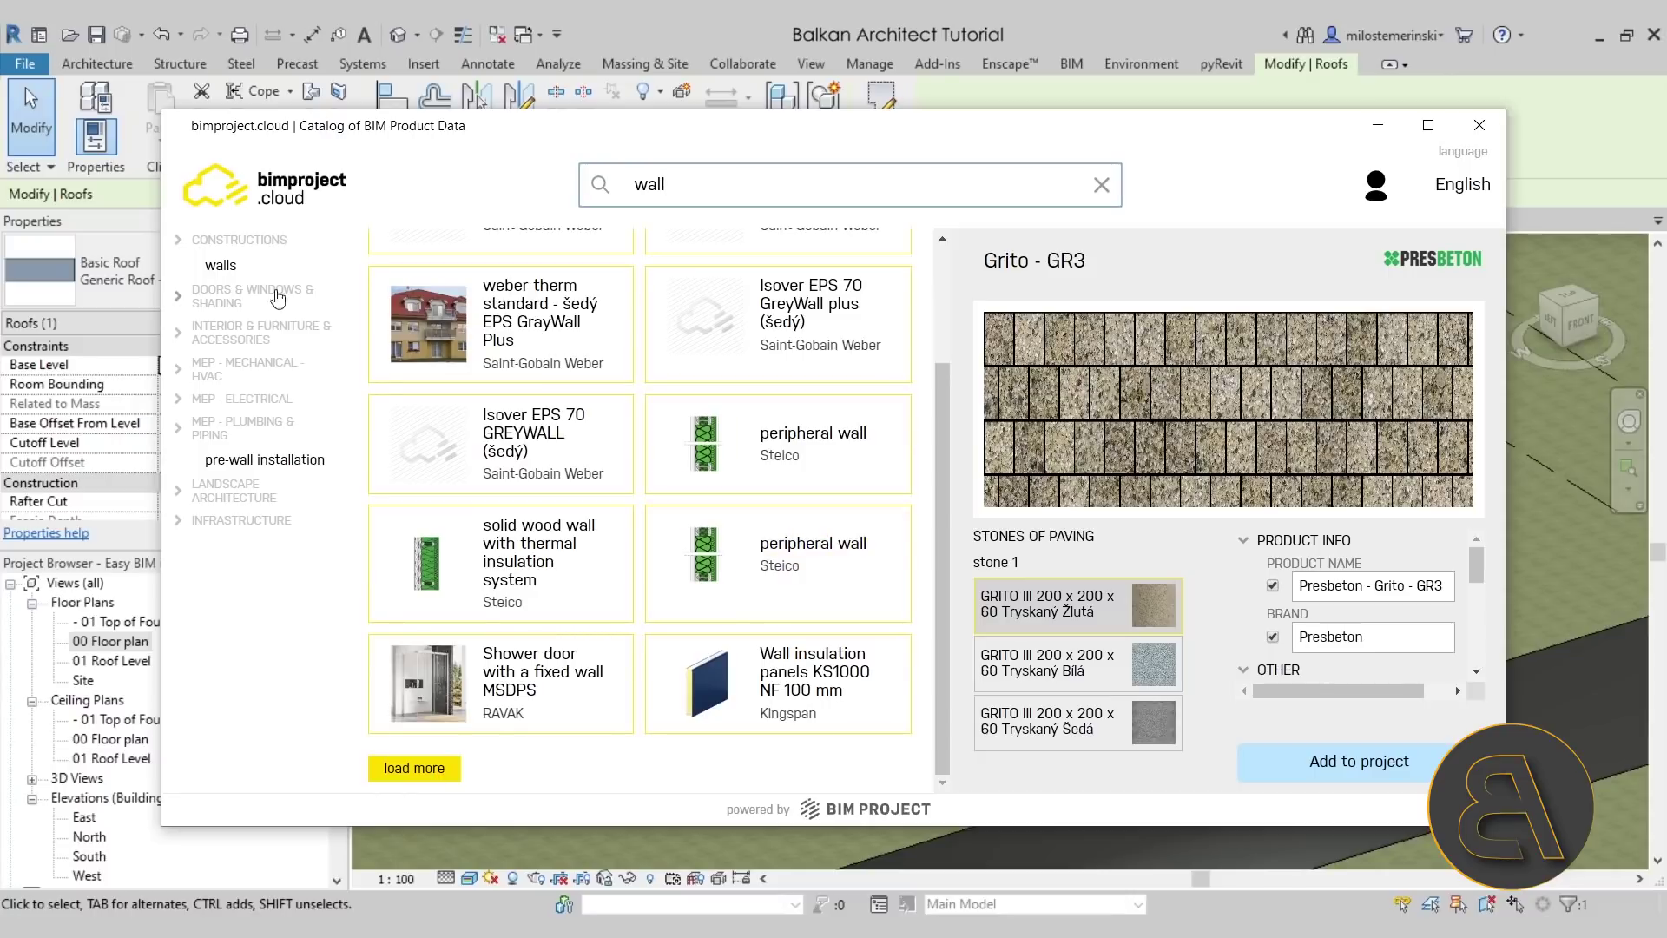
{"action": "left_click", "coordinate": [241, 244]}
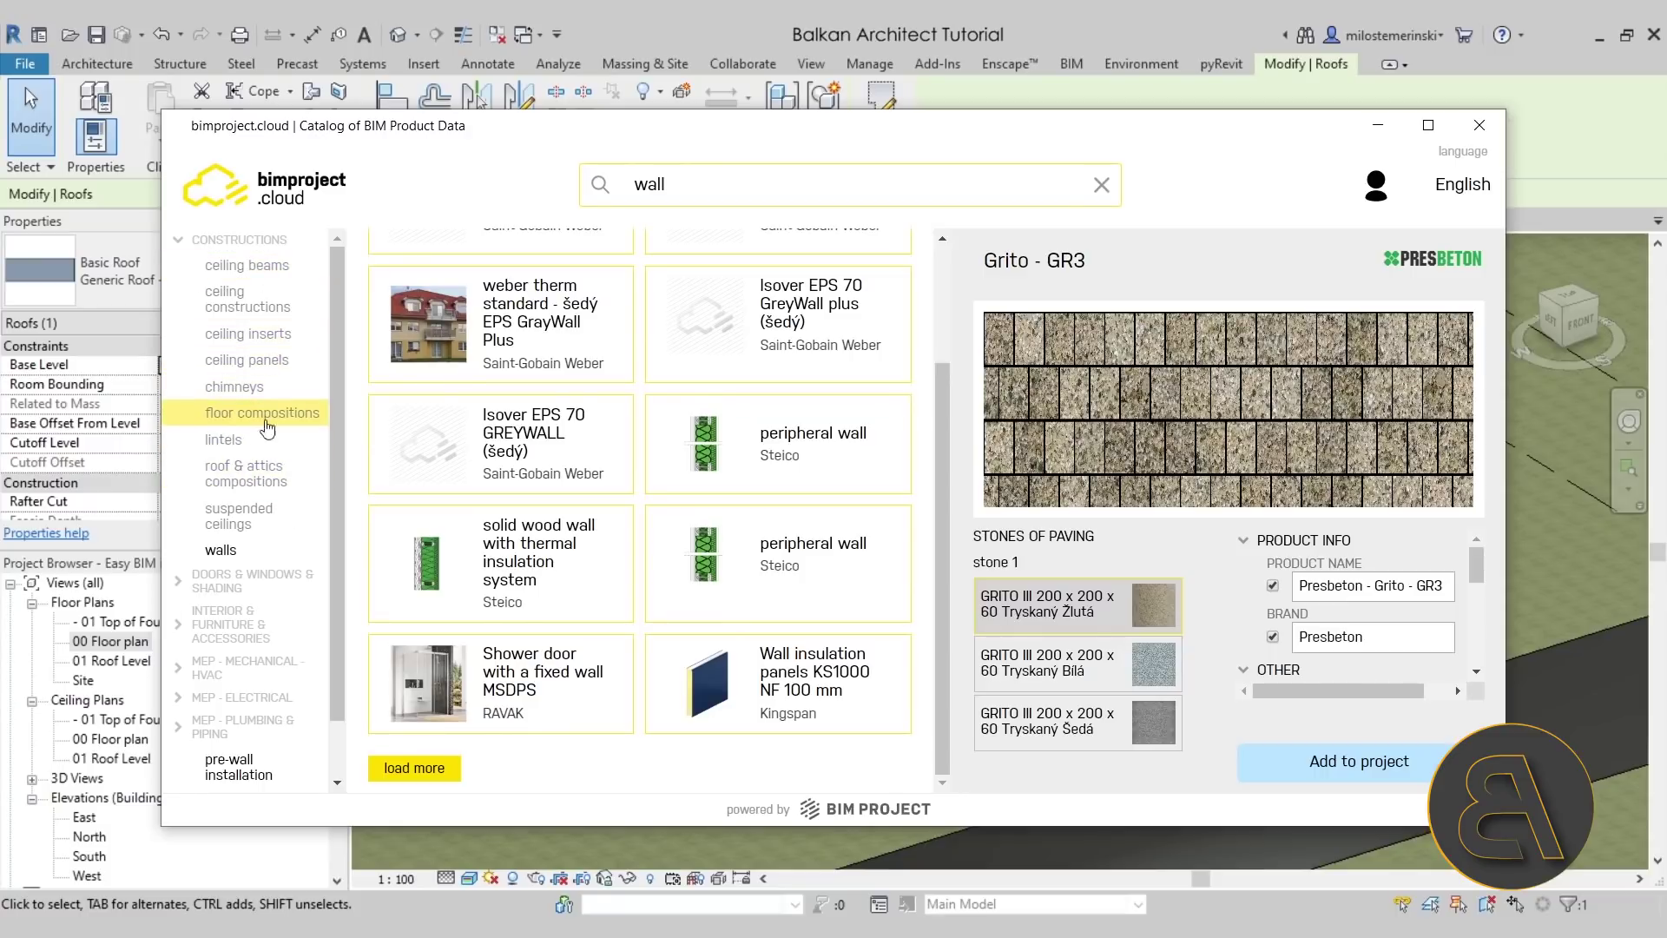
{"action": "left_click", "coordinate": [222, 549]}
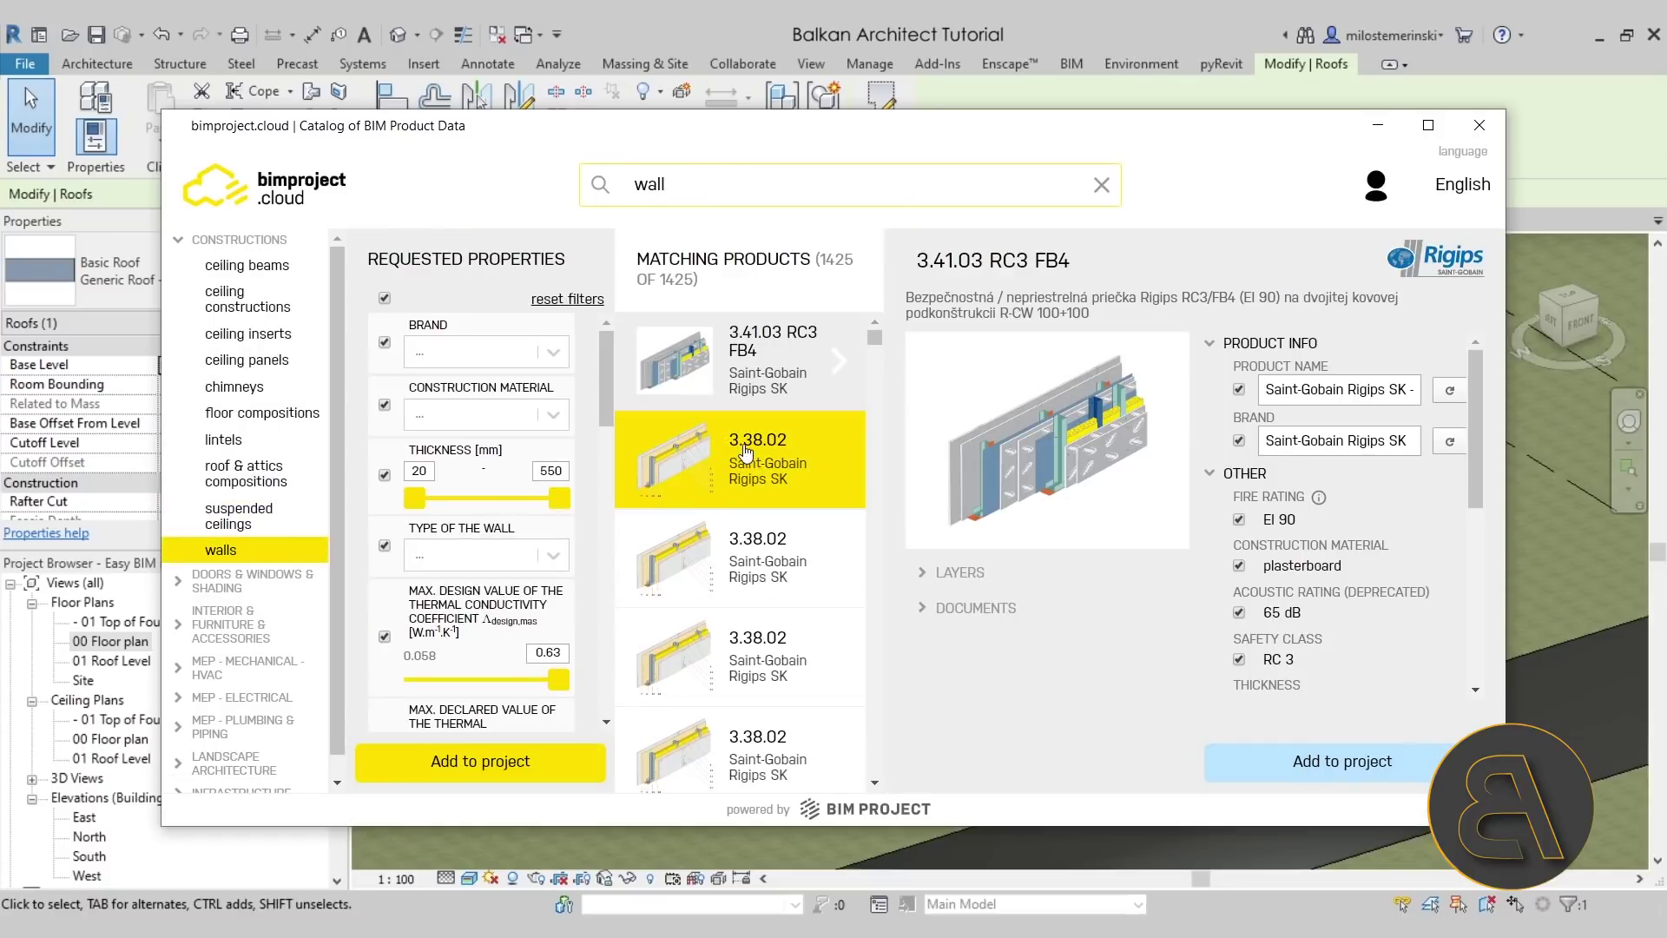
Look through the Saint-Gobain Rigips SK wall products, including 3.38.02, and choose wall 3.39.01.
{"action": "scroll", "coordinate": [742, 456], "scroll_direction": "down", "scroll_amount": 2}
{"action": "scroll", "coordinate": [745, 452], "scroll_direction": "down", "scroll_amount": 2}
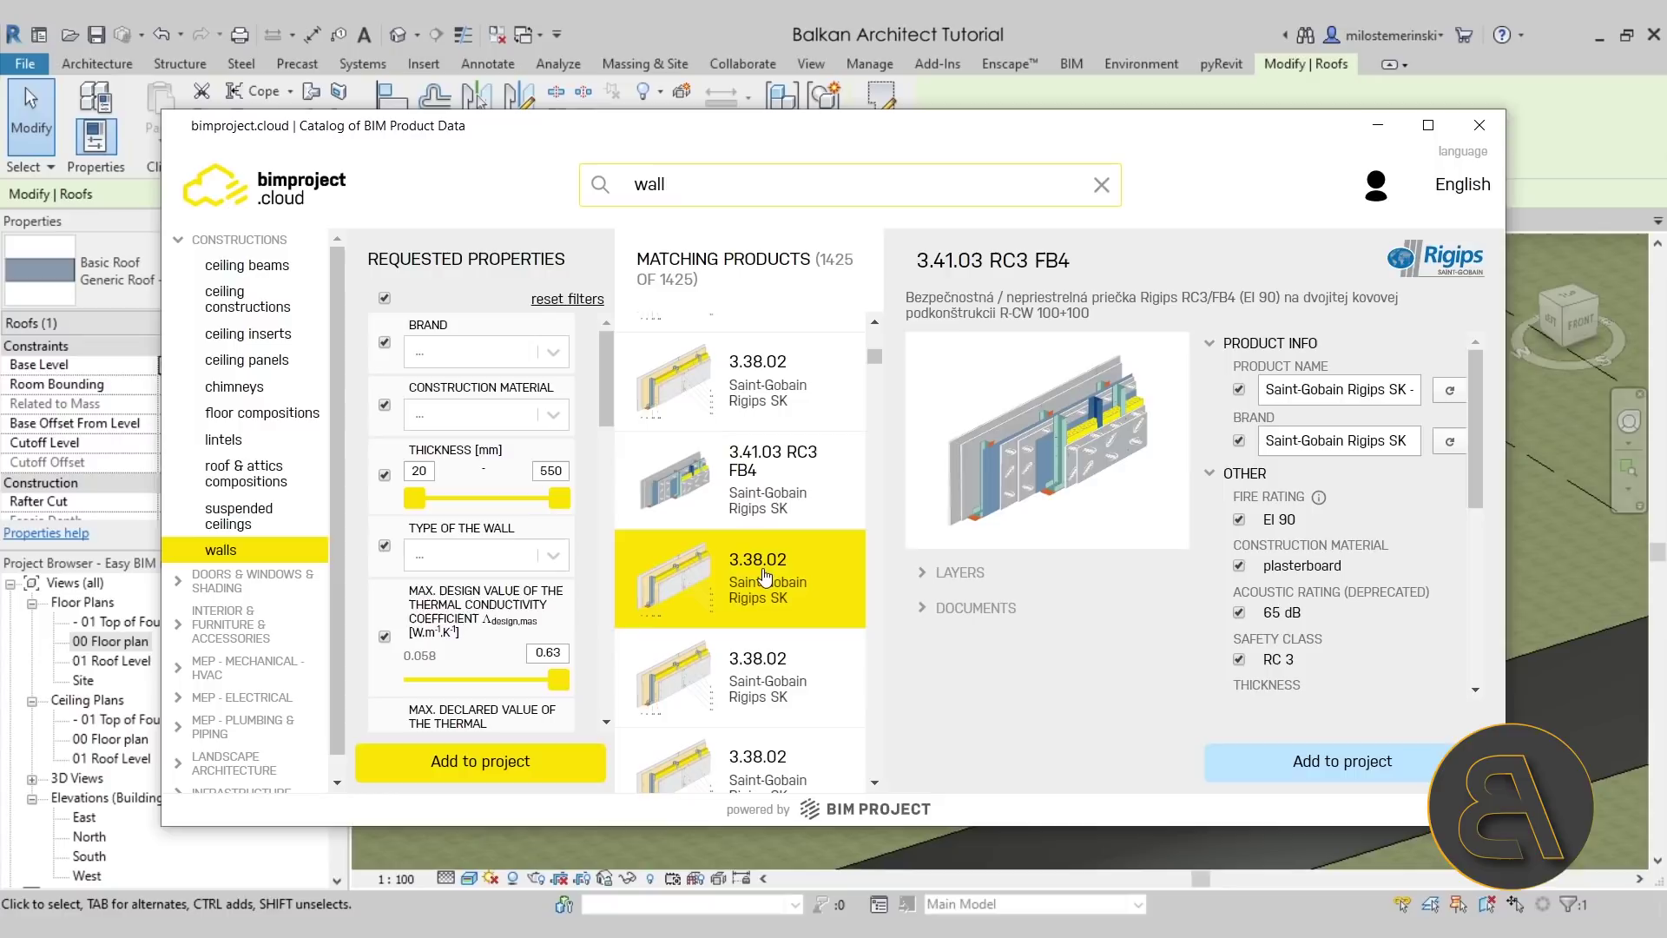
{"action": "left_click", "coordinate": [823, 582]}
{"action": "scroll", "coordinate": [795, 584], "scroll_direction": "down", "scroll_amount": 3}
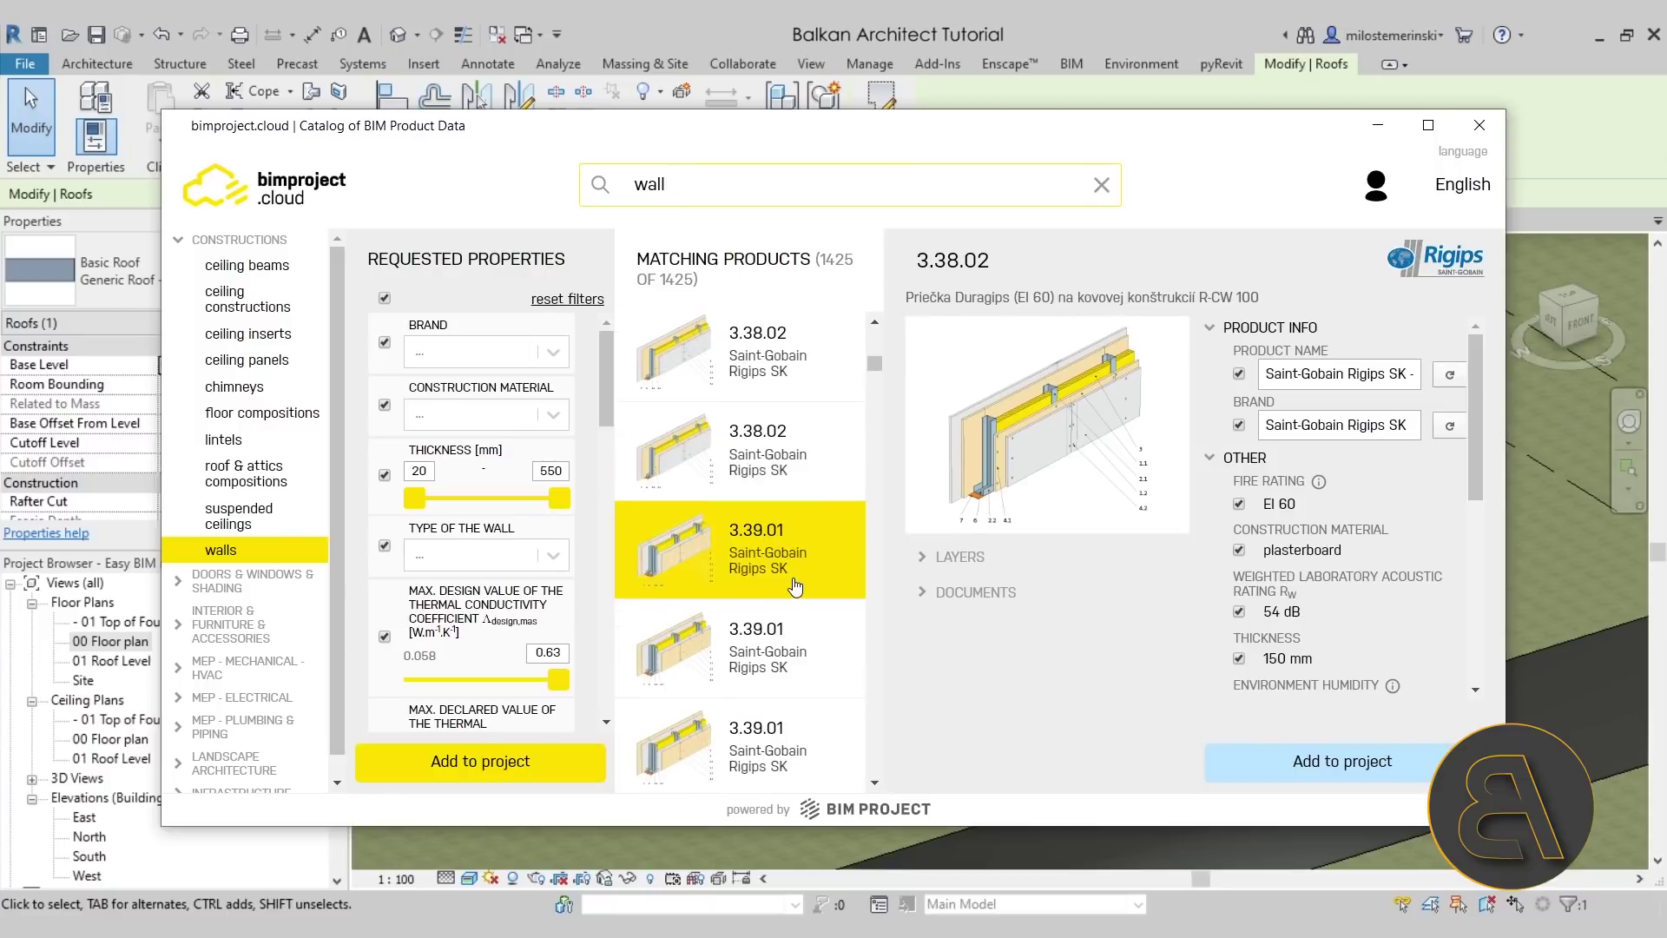
{"action": "left_click", "coordinate": [777, 556]}
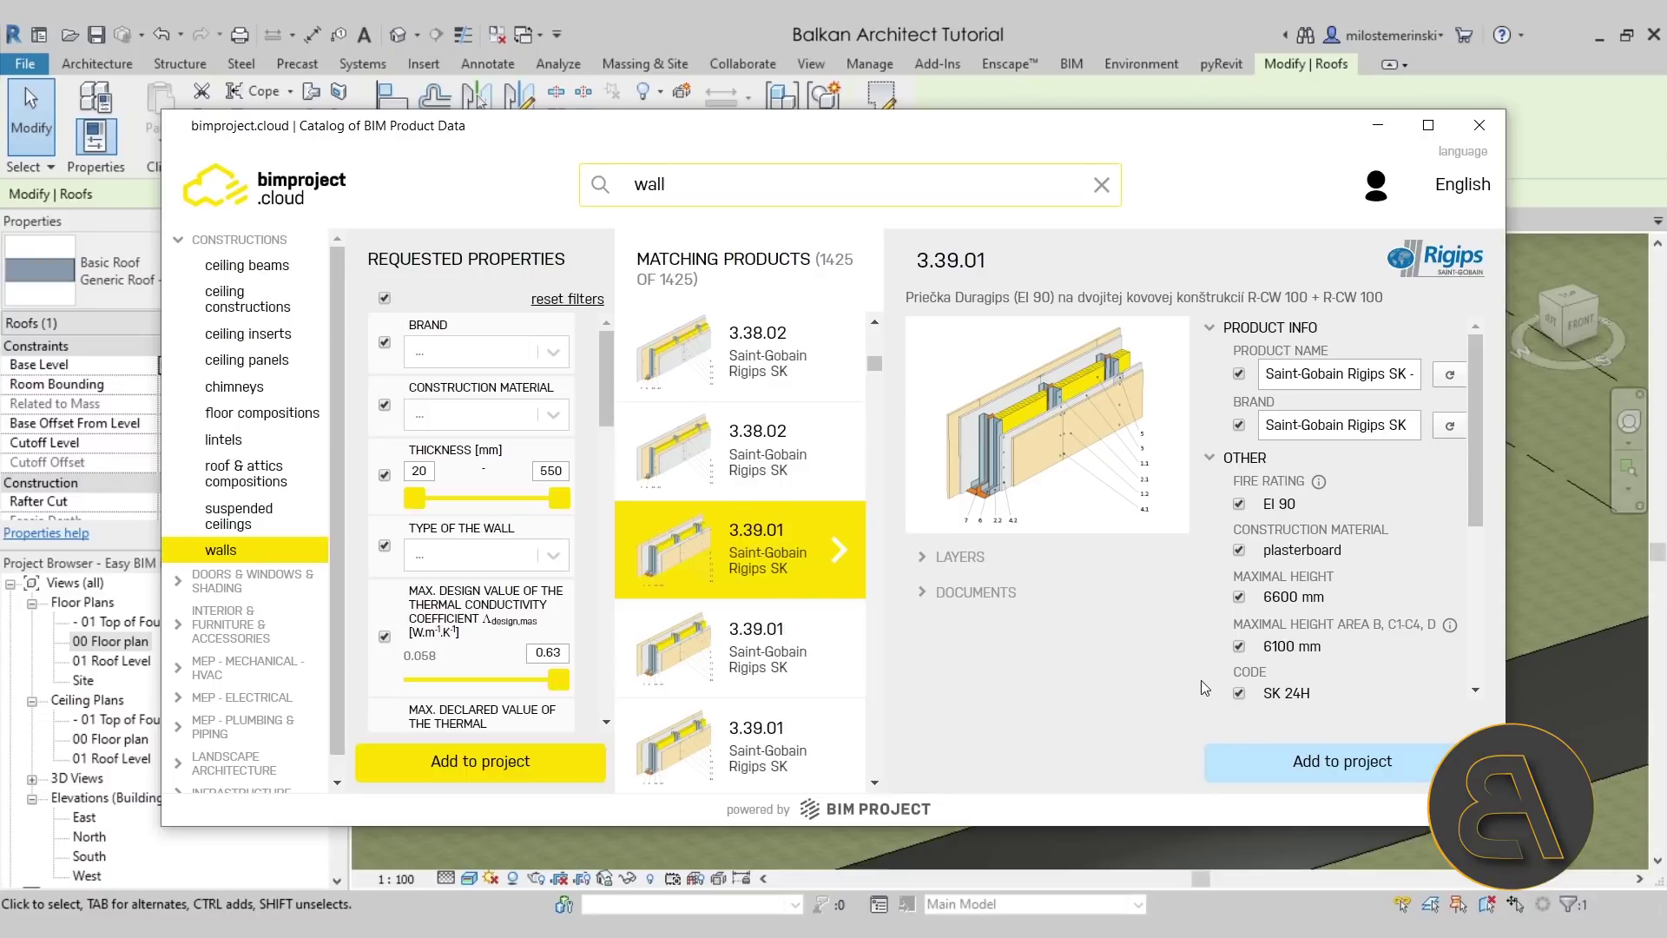
{"action": "left_click", "coordinate": [1302, 772]}
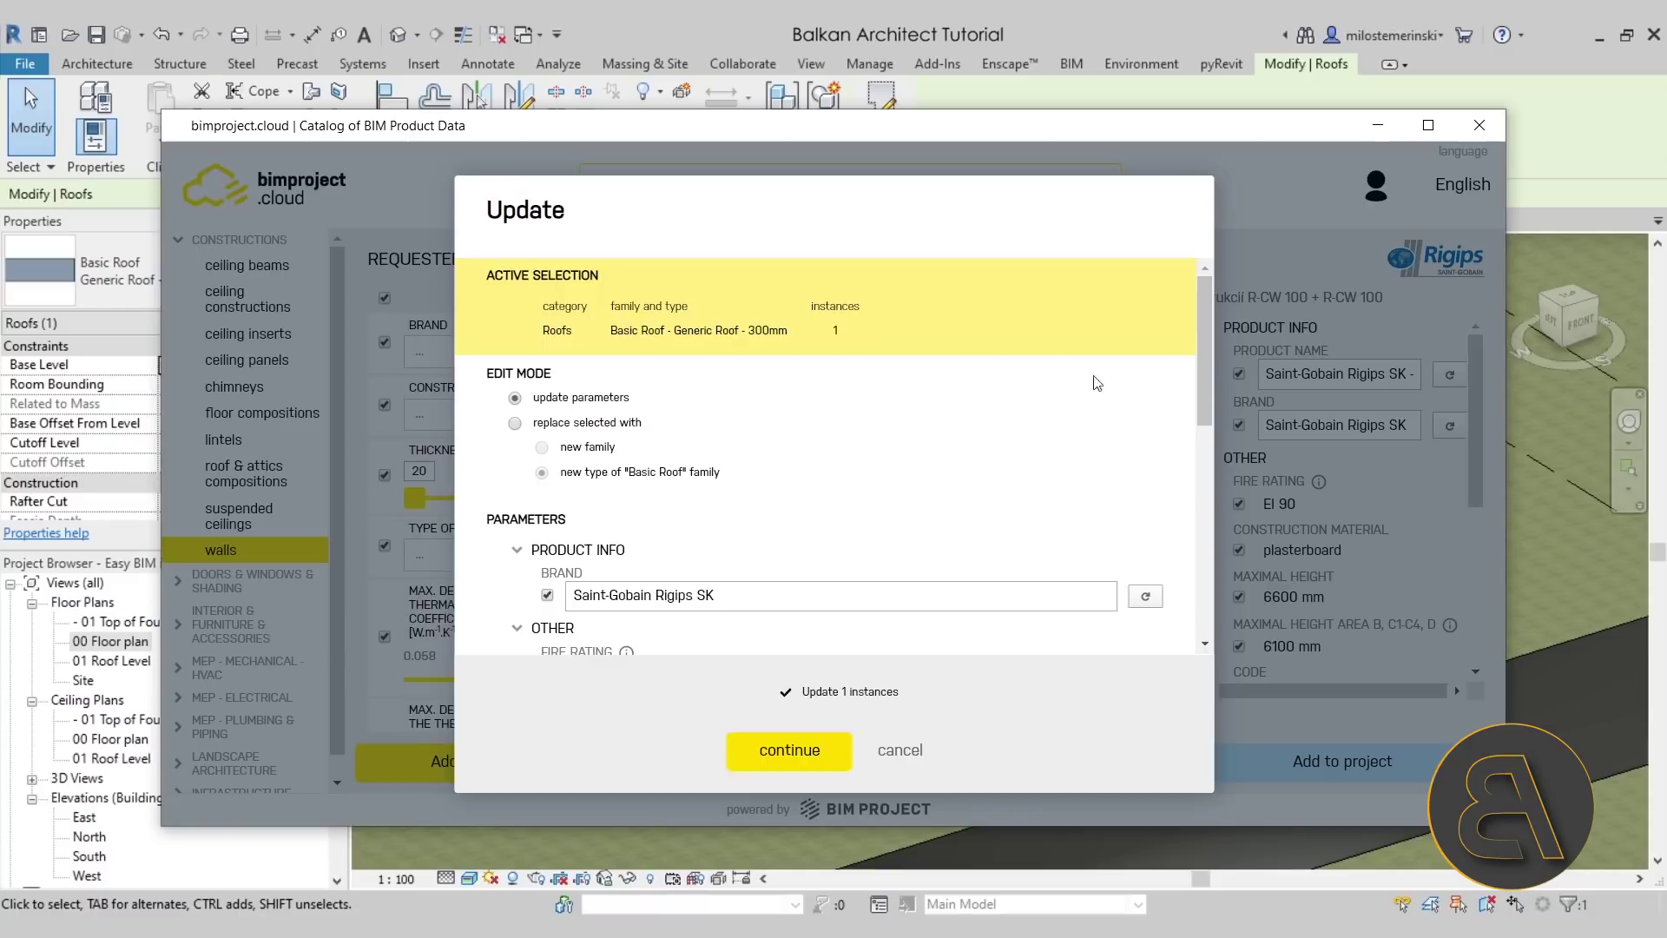
{"action": "left_click", "coordinate": [899, 750]}
{"action": "key", "text": "ctrl+a"}
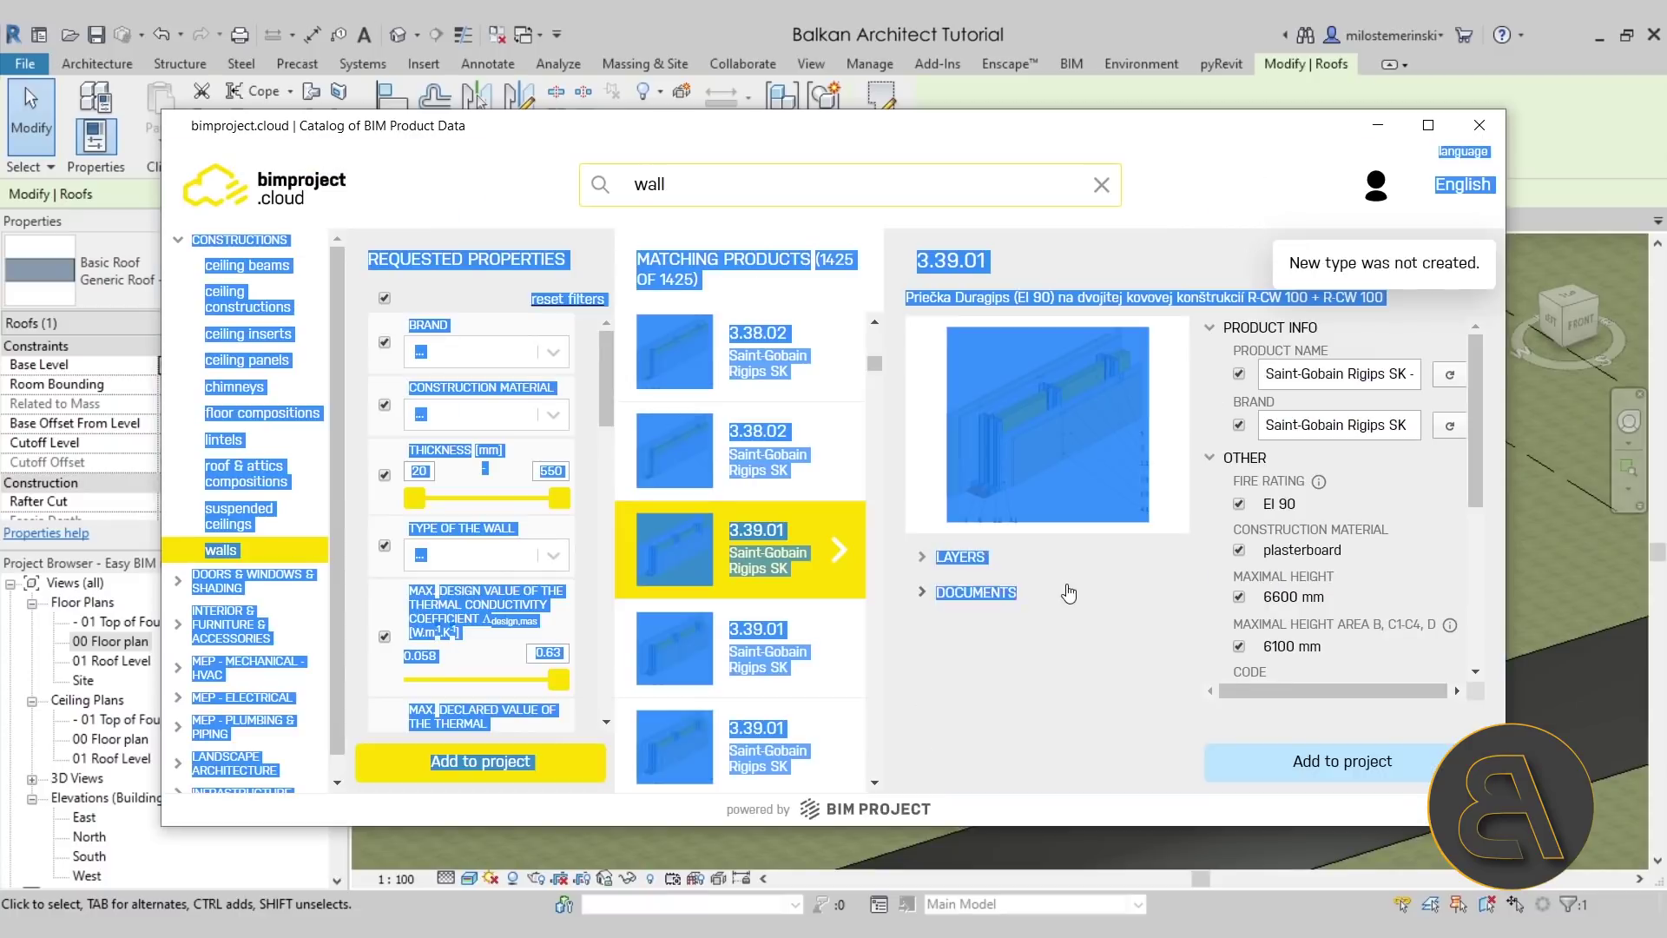
Clear the roof selection in the 3D model and return to the 3.39.01 wall product in the catalog.
{"action": "left_click_drag", "start_coordinate": [994, 145], "coordinate": [886, 556]}
{"action": "left_click", "coordinate": [1127, 359]}
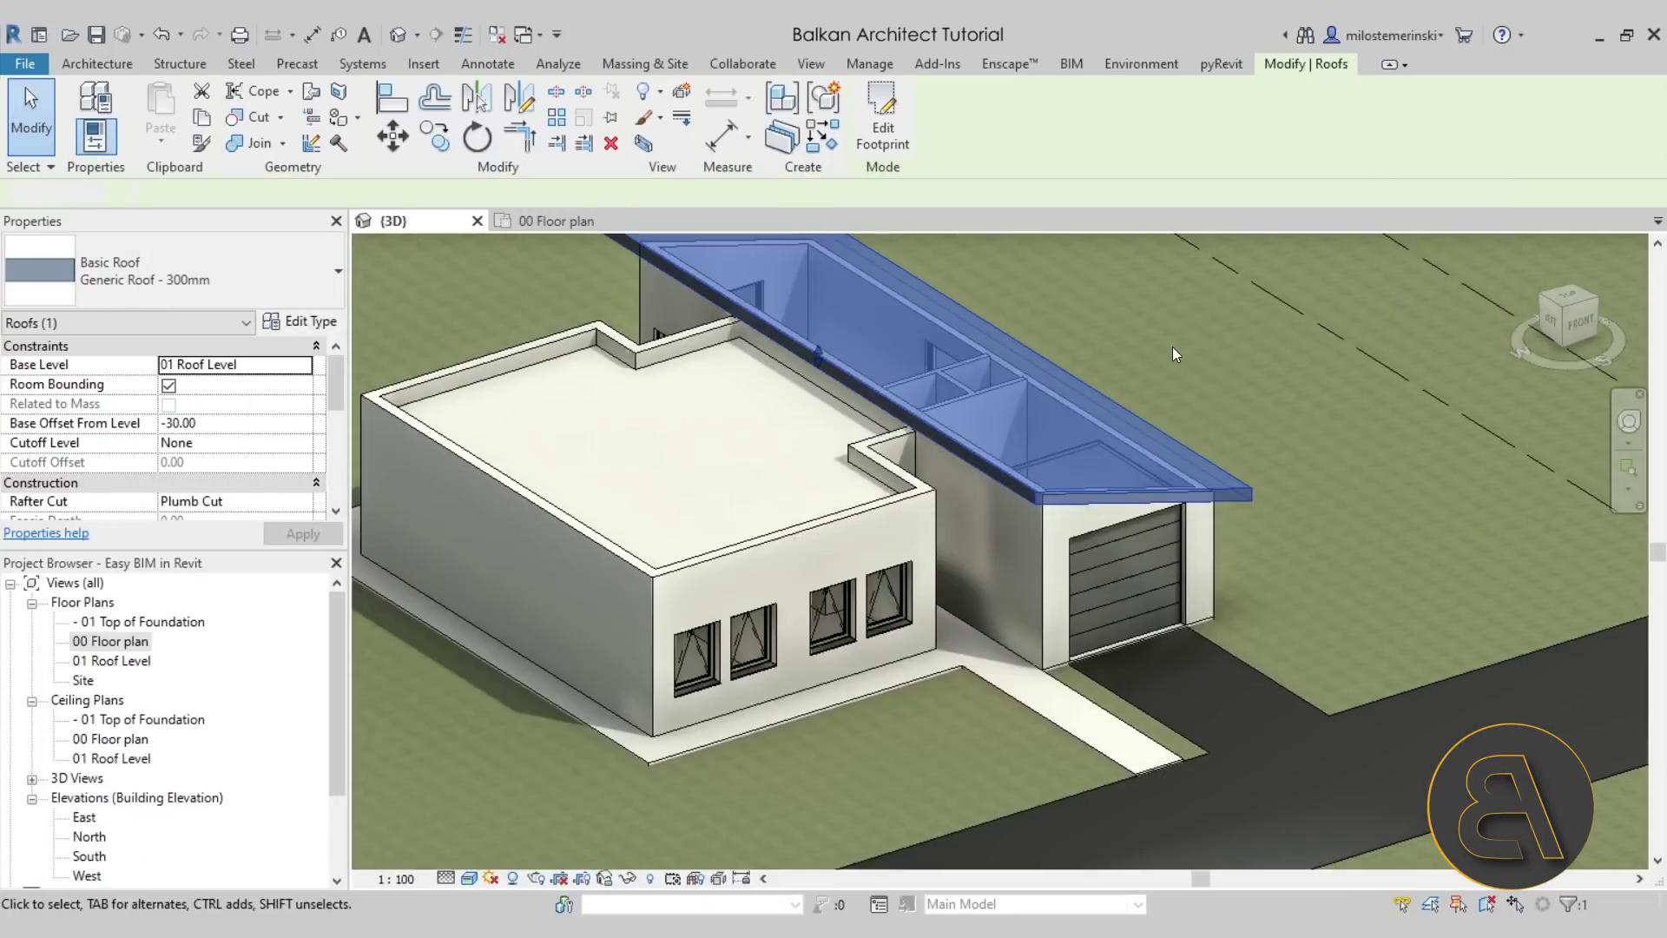
{"action": "left_click", "coordinate": [1172, 346]}
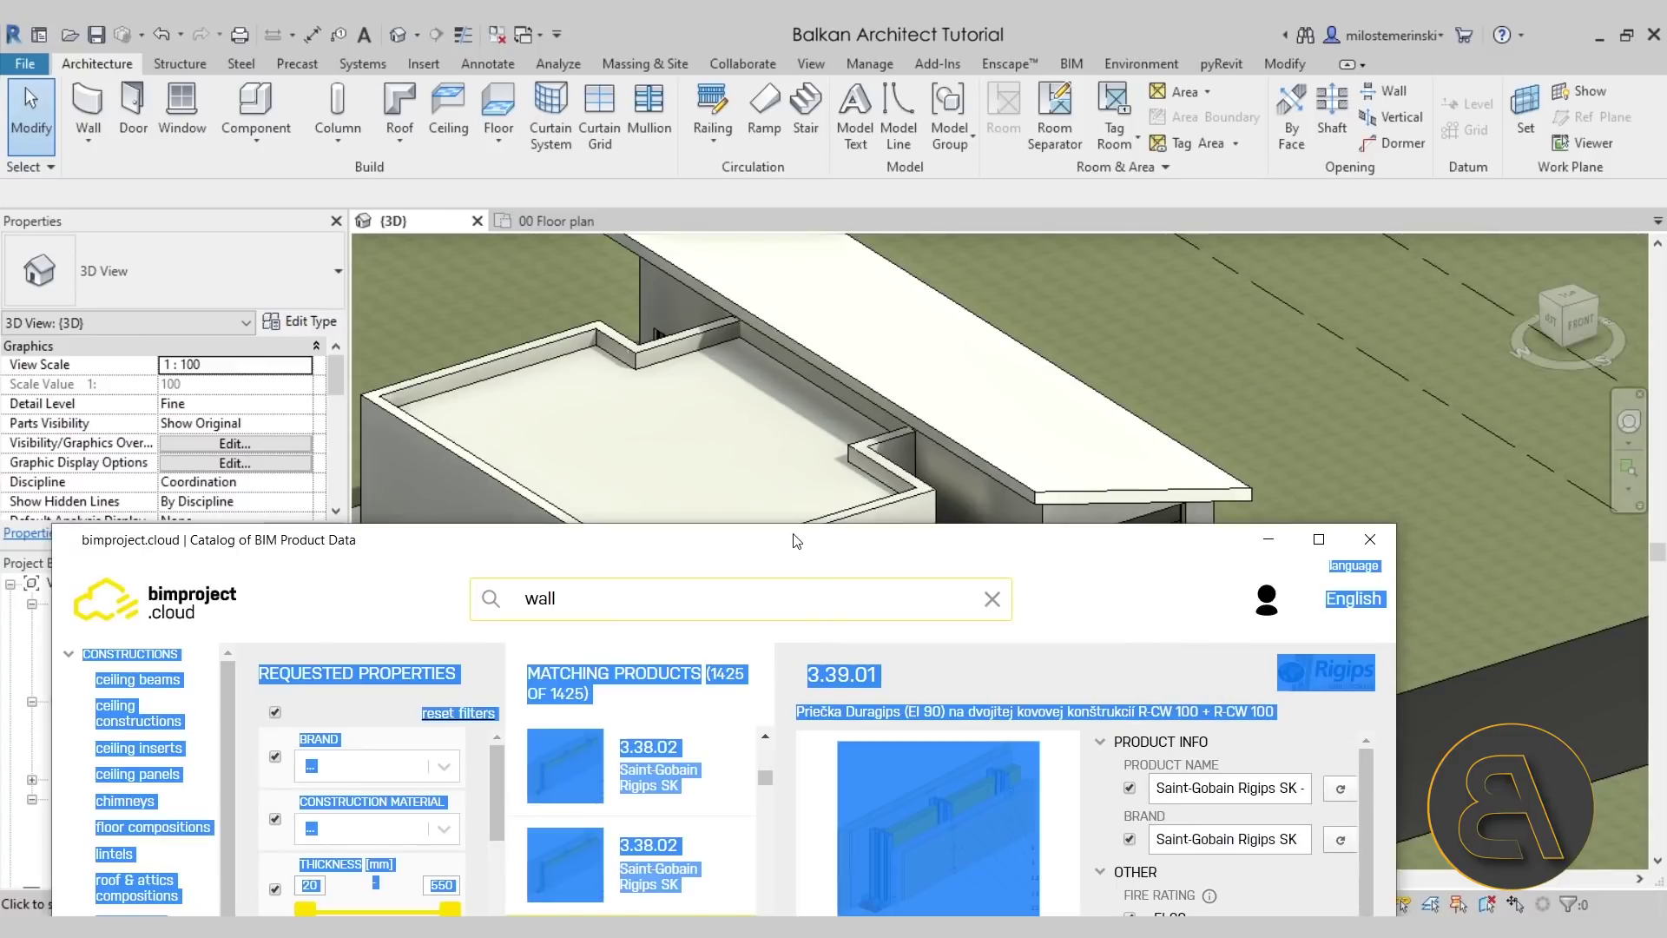
{"action": "left_click_drag", "start_coordinate": [795, 543], "coordinate": [862, 133]}
{"action": "left_click", "coordinate": [943, 678]}
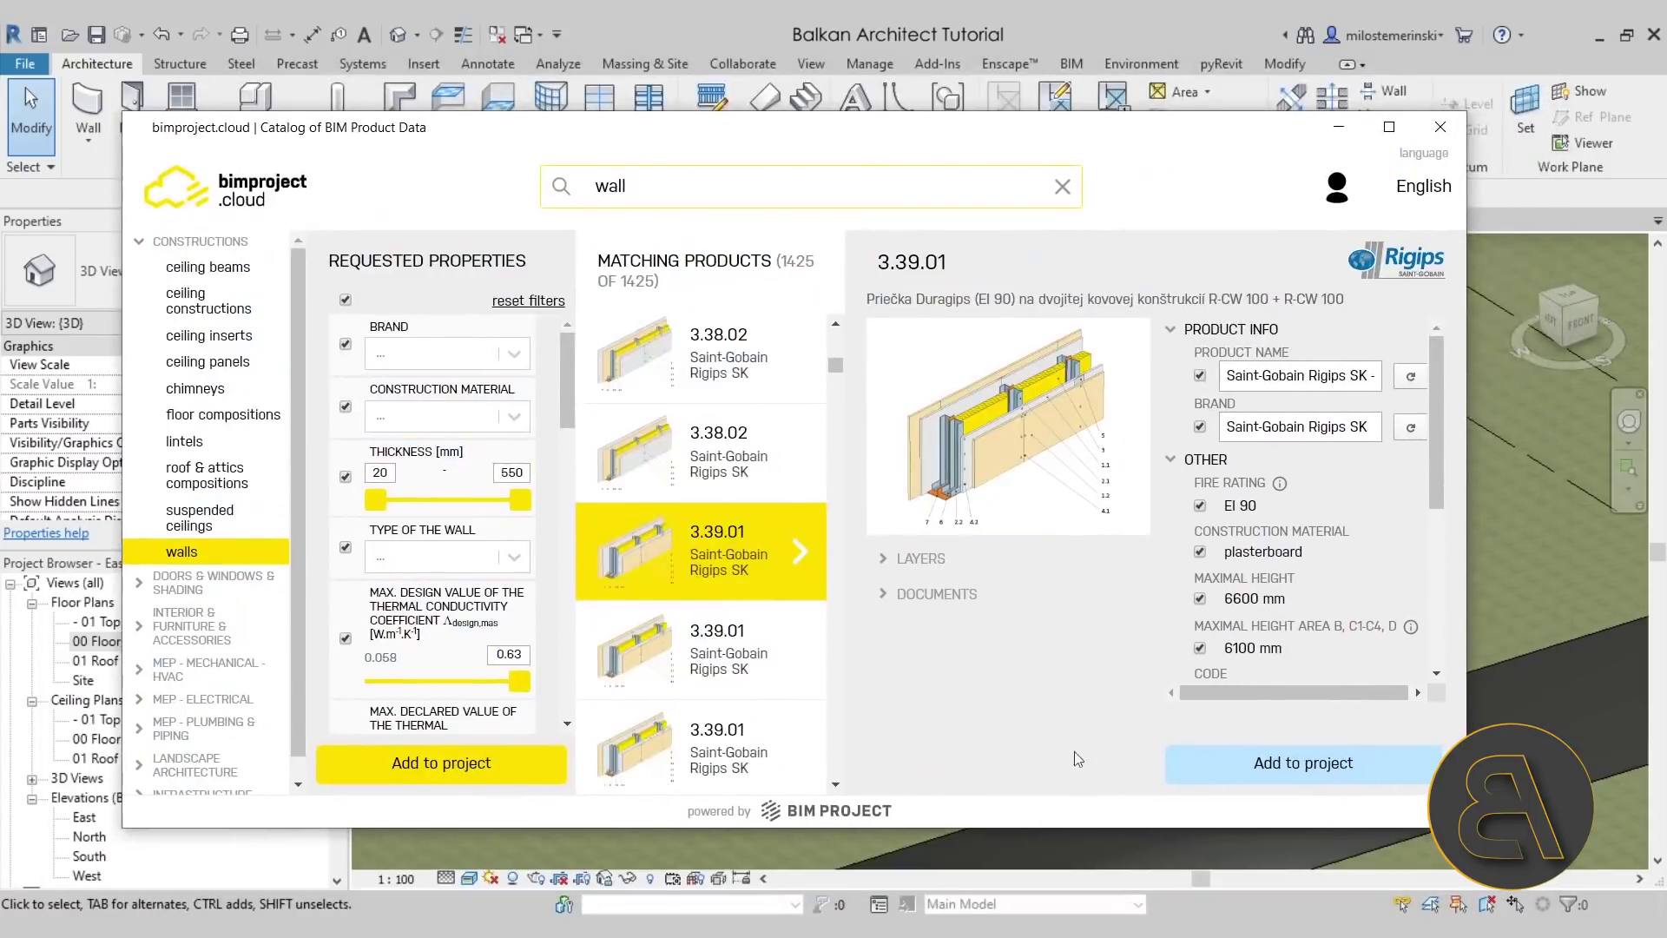
Create a new wall type named Saint-Gobain Rigips SK - 3.39.01 from the catalog product, reviewing its parameters before confirming.
{"action": "left_click", "coordinate": [1239, 763]}
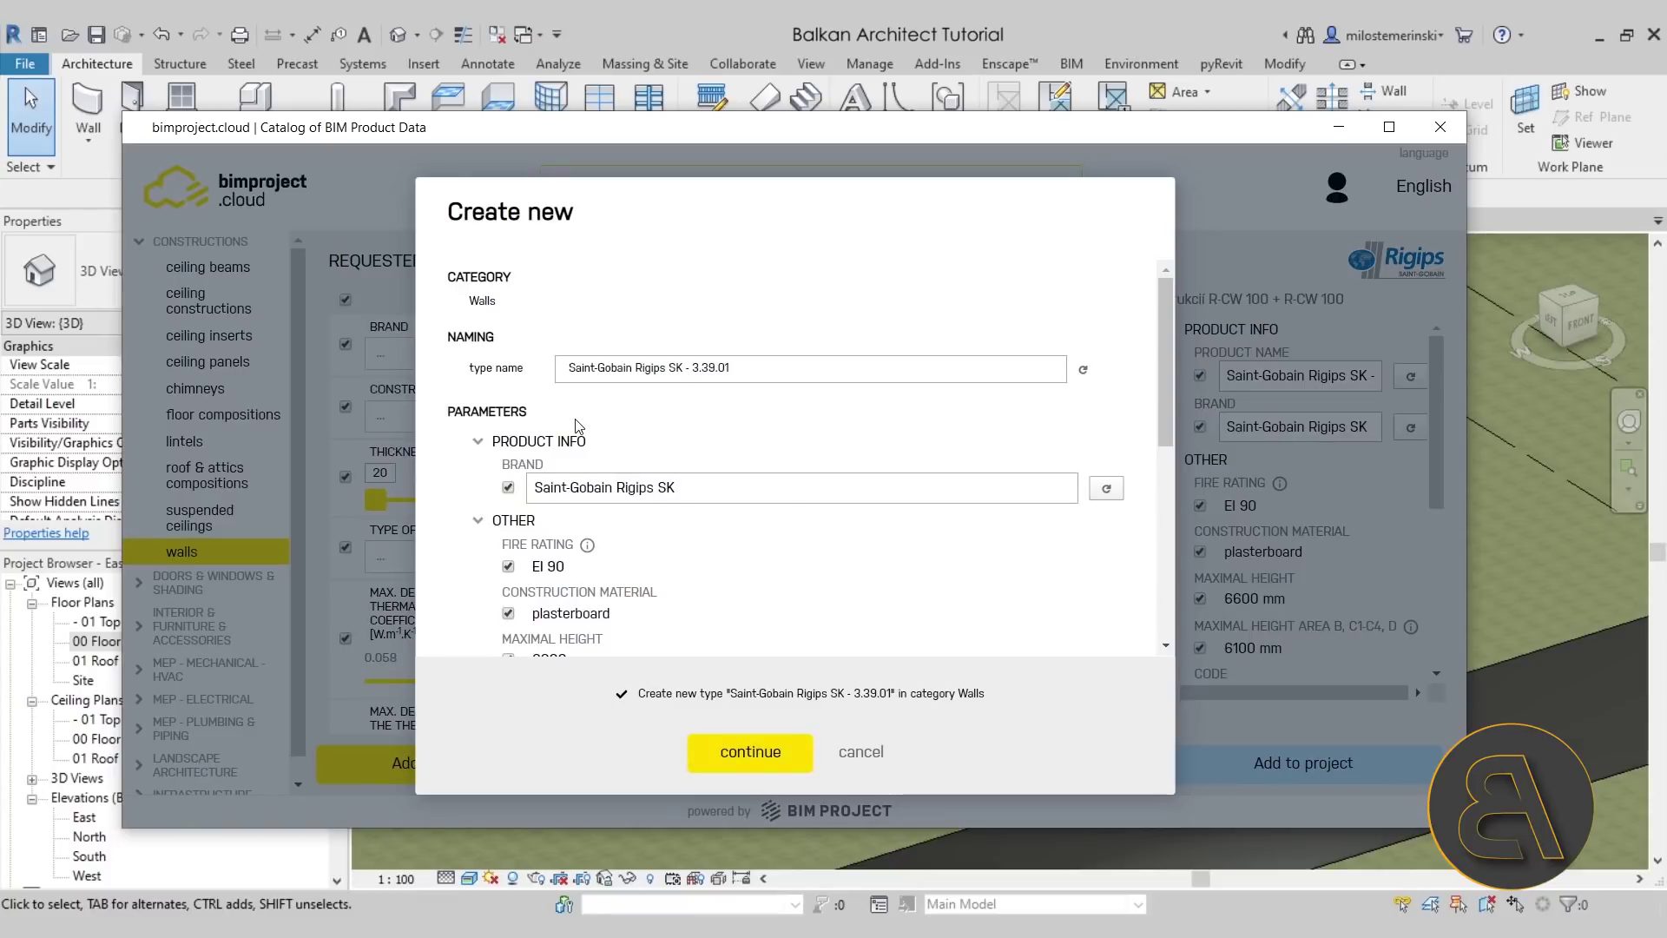
{"action": "scroll", "coordinate": [565, 486], "scroll_direction": "down", "scroll_amount": 5}
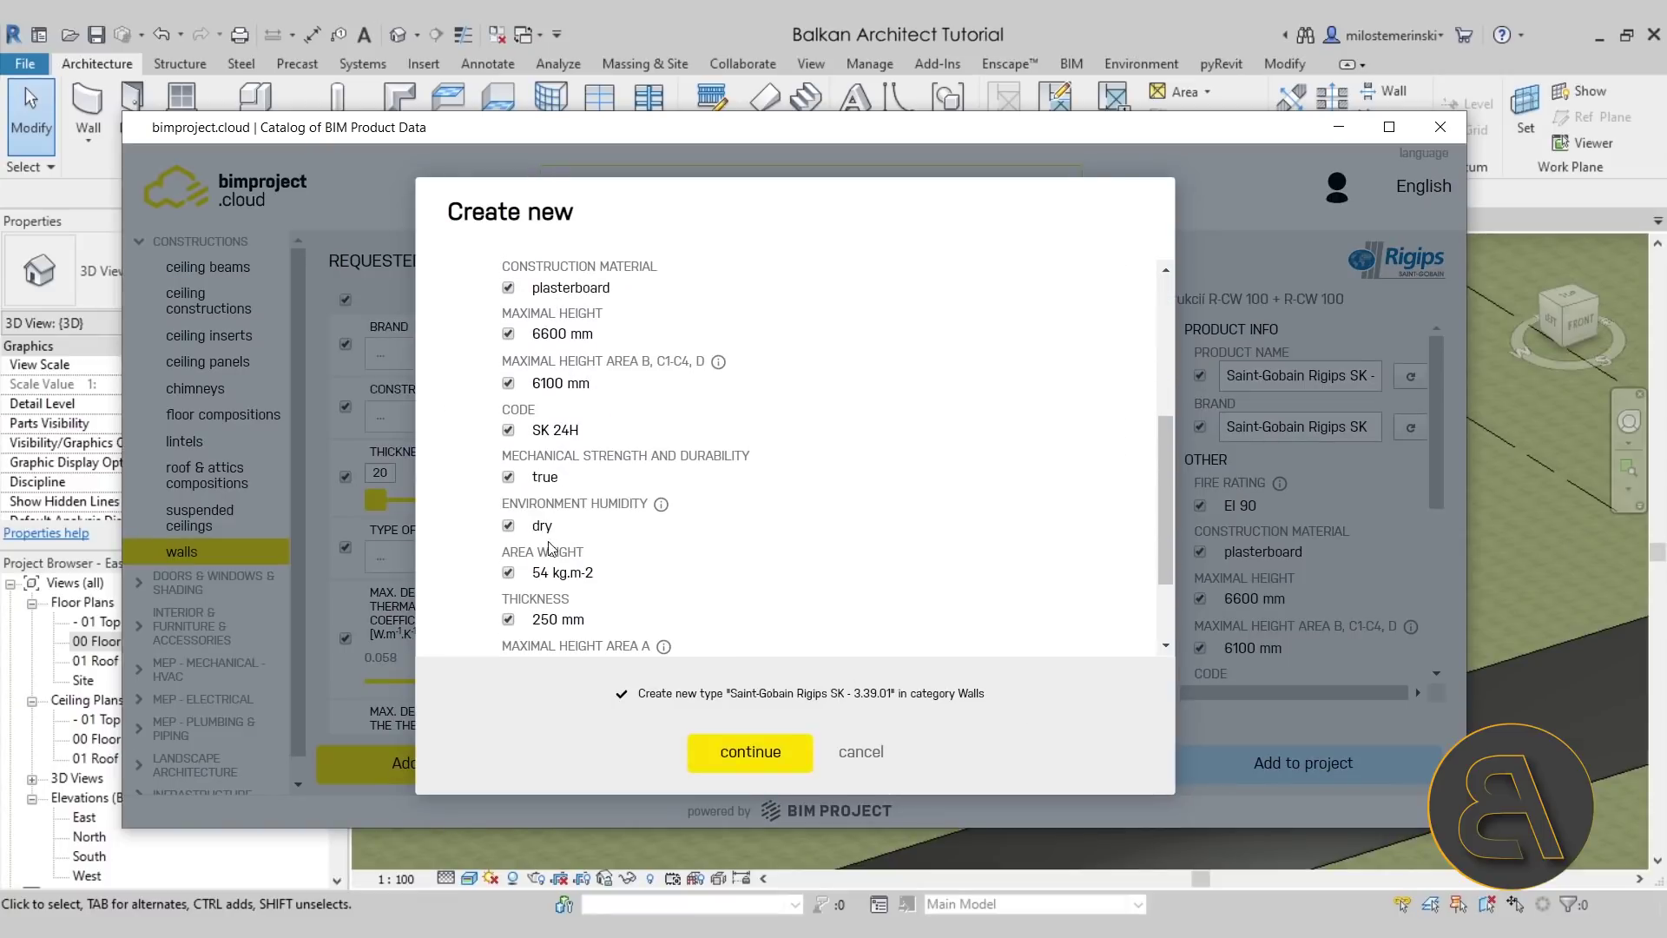
{"action": "scroll", "coordinate": [549, 549], "scroll_direction": "down", "scroll_amount": 2}
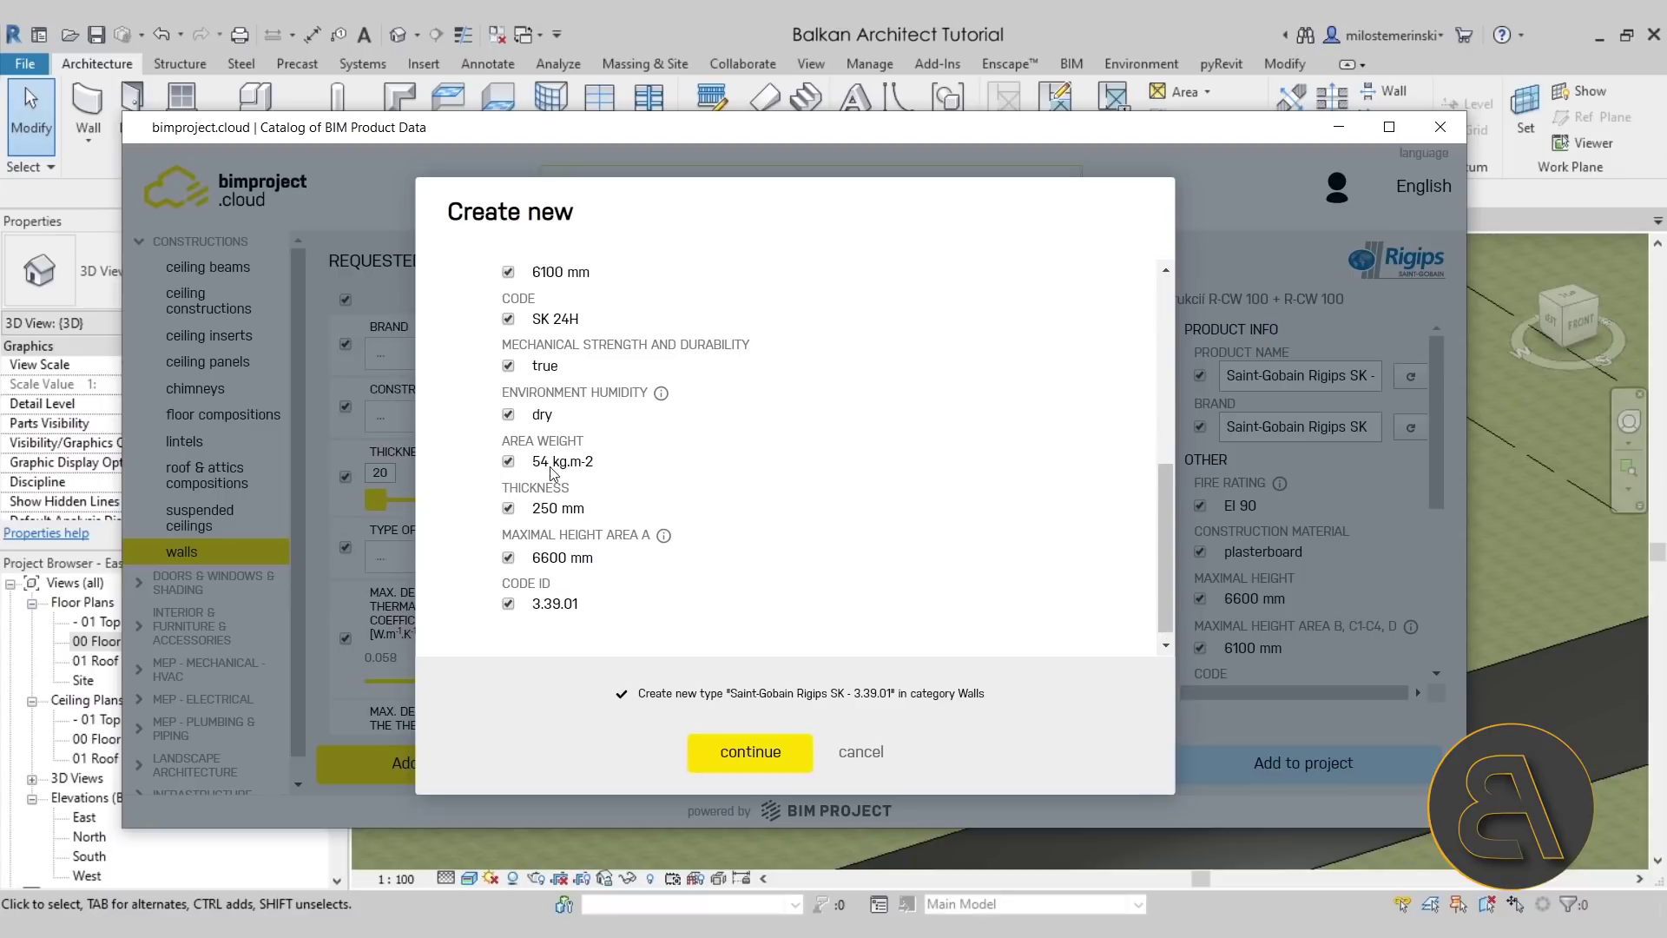
{"action": "scroll", "coordinate": [550, 473], "scroll_direction": "up", "scroll_amount": 2}
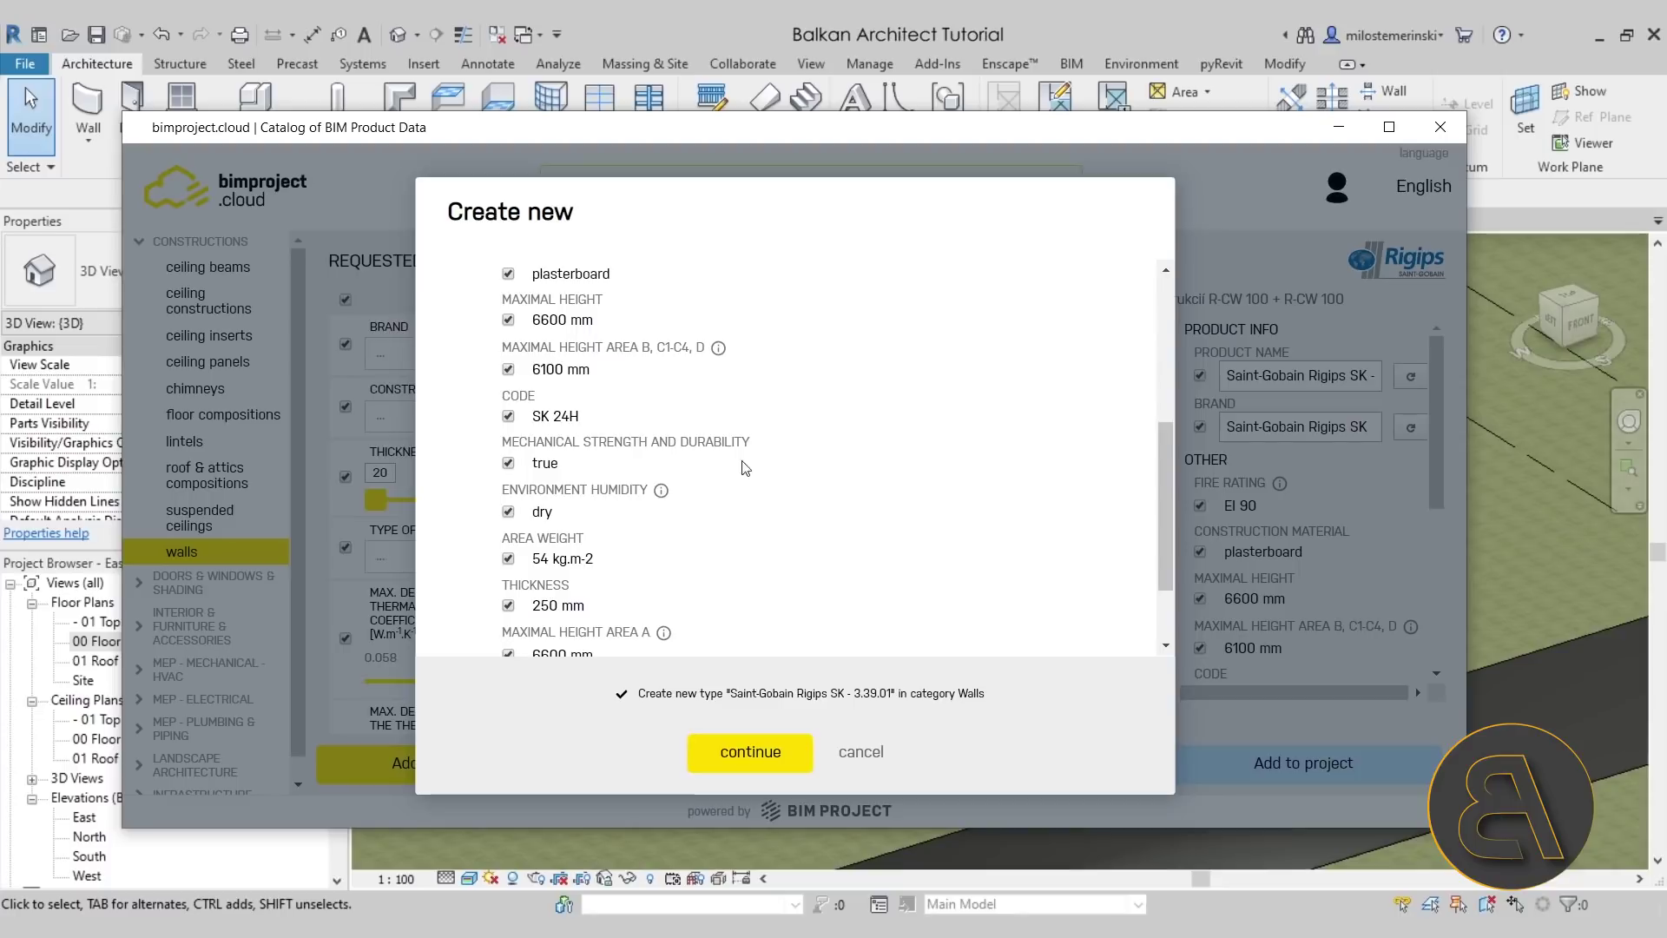
{"action": "scroll", "coordinate": [660, 476], "scroll_direction": "up", "scroll_amount": 2}
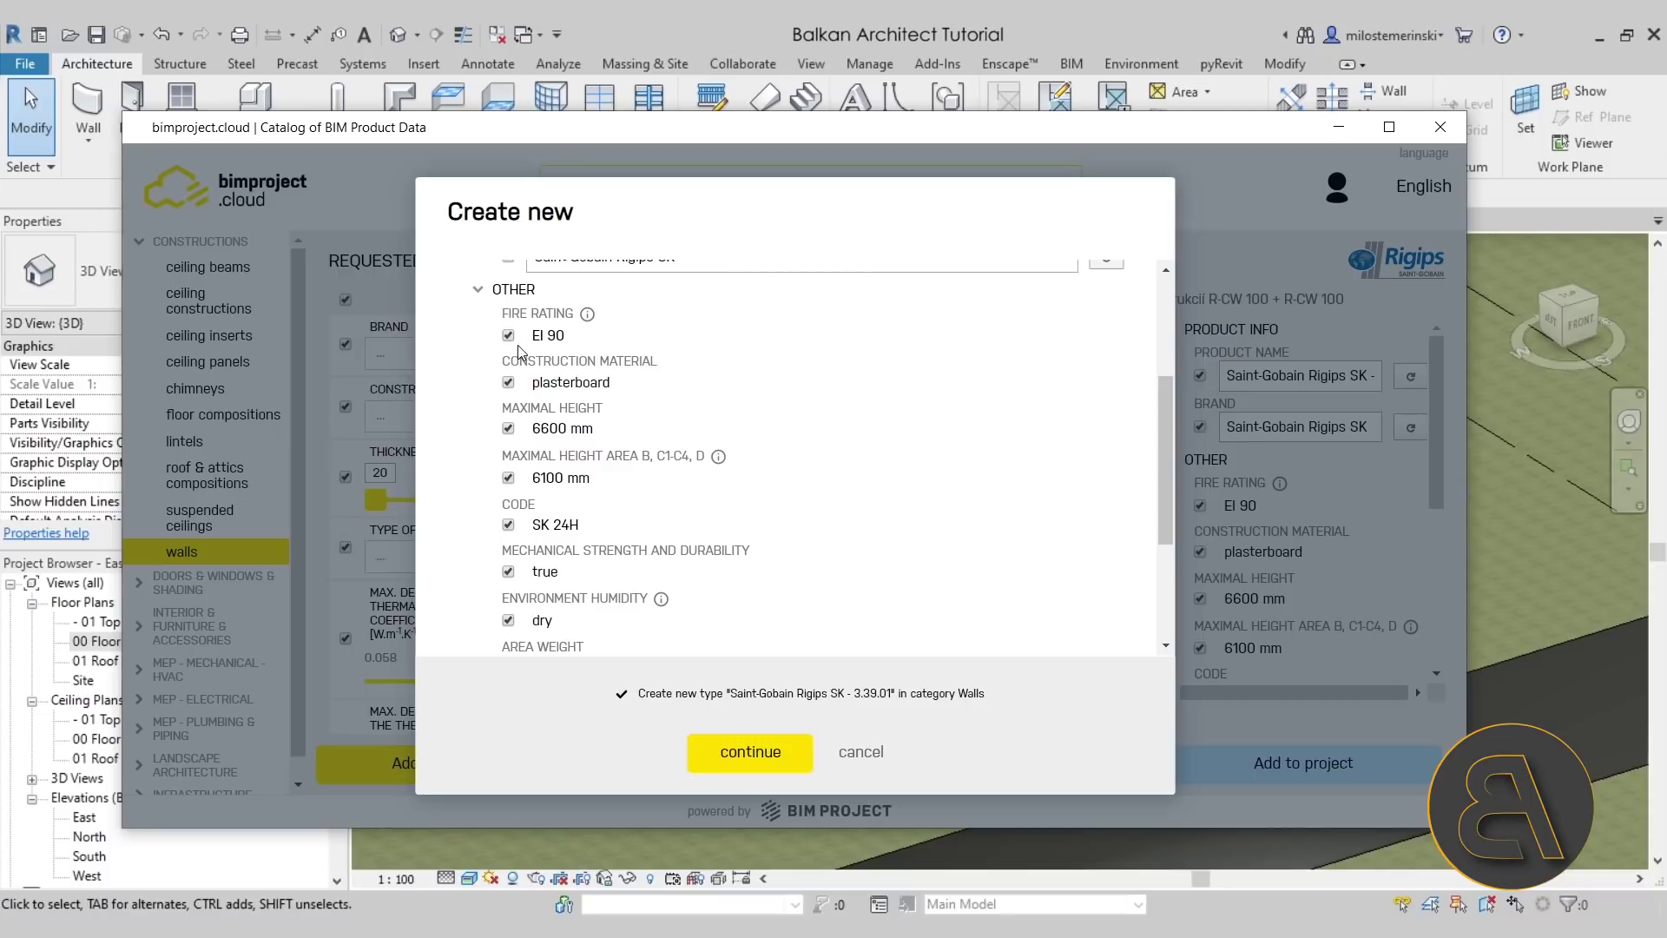
{"action": "scroll", "coordinate": [717, 456], "scroll_direction": "down", "scroll_amount": 1}
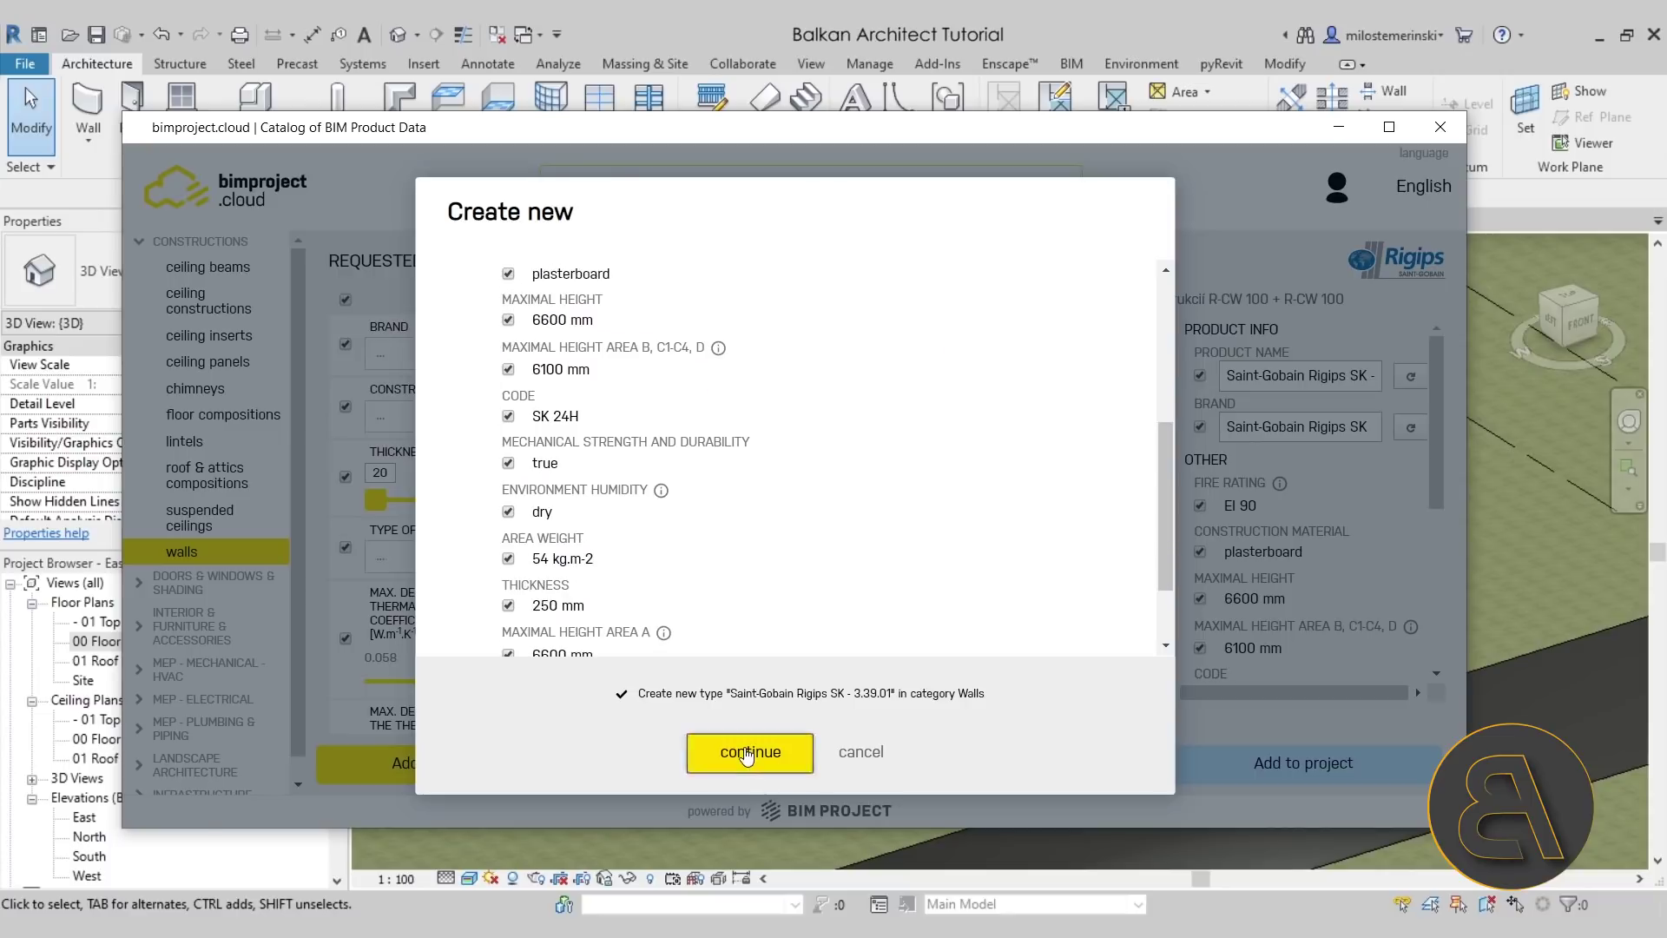
{"action": "left_click", "coordinate": [748, 752]}
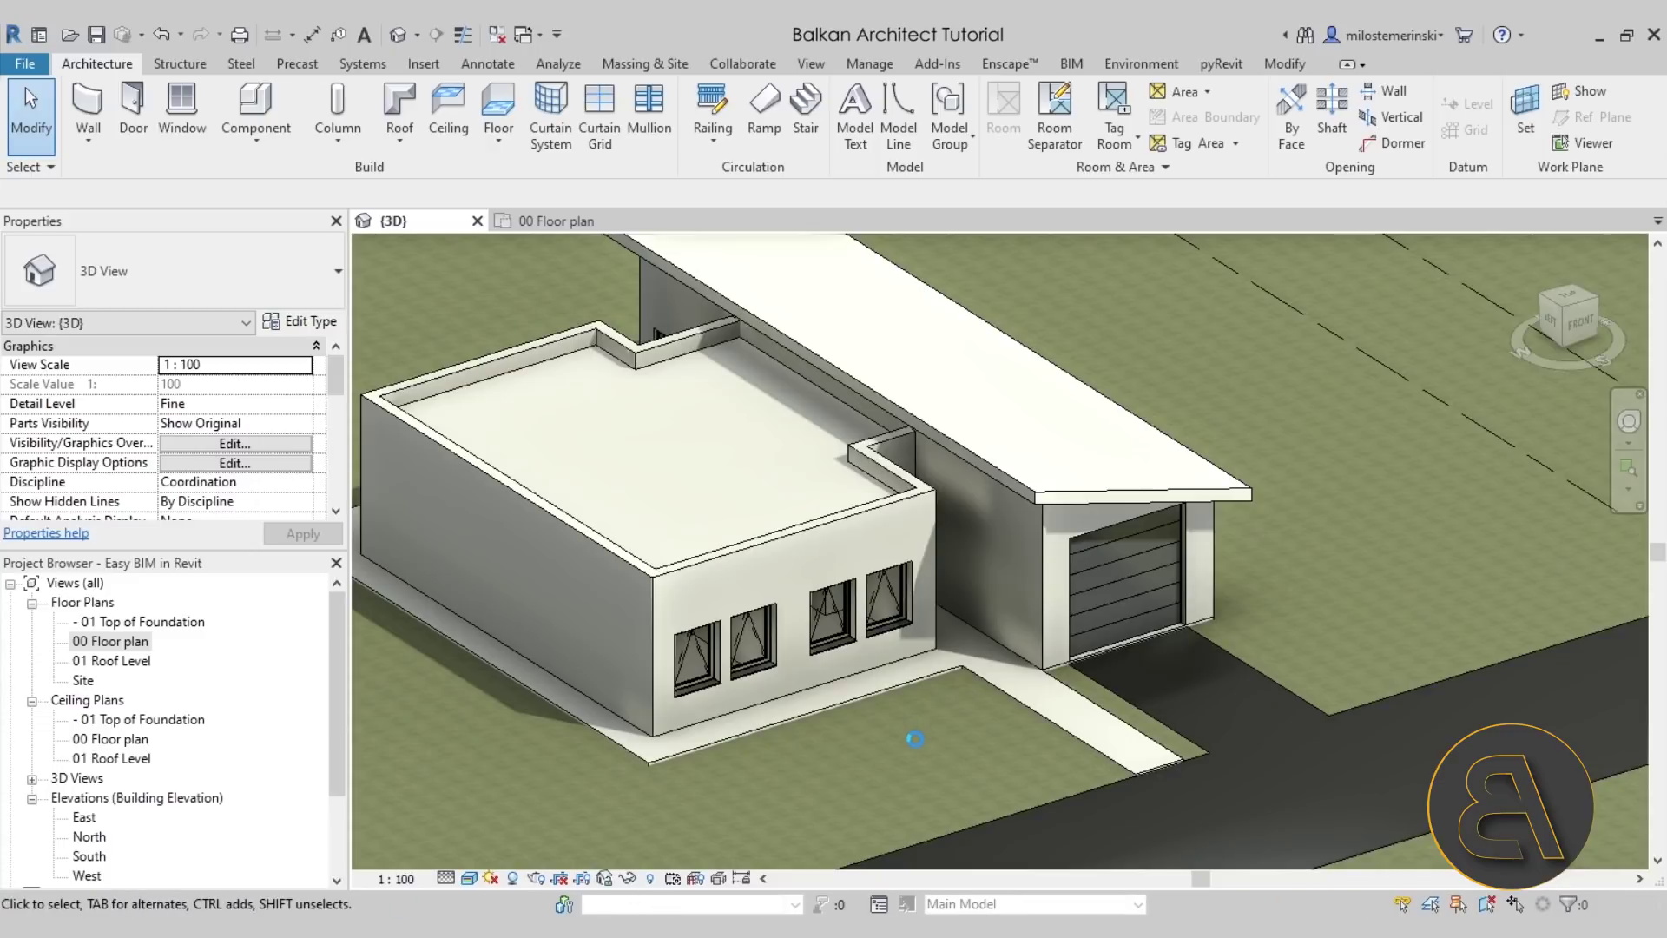
Draw a straight Saint-Gobain Rigips SK - 3.39.01 wall with an unconnected height of 400 alongside the flat-roofed building's long side.
{"action": "key", "text": "w"}
{"action": "key", "text": "a"}
{"action": "middle_click_drag", "start_coordinate": [801, 761], "coordinate": [985, 677]}
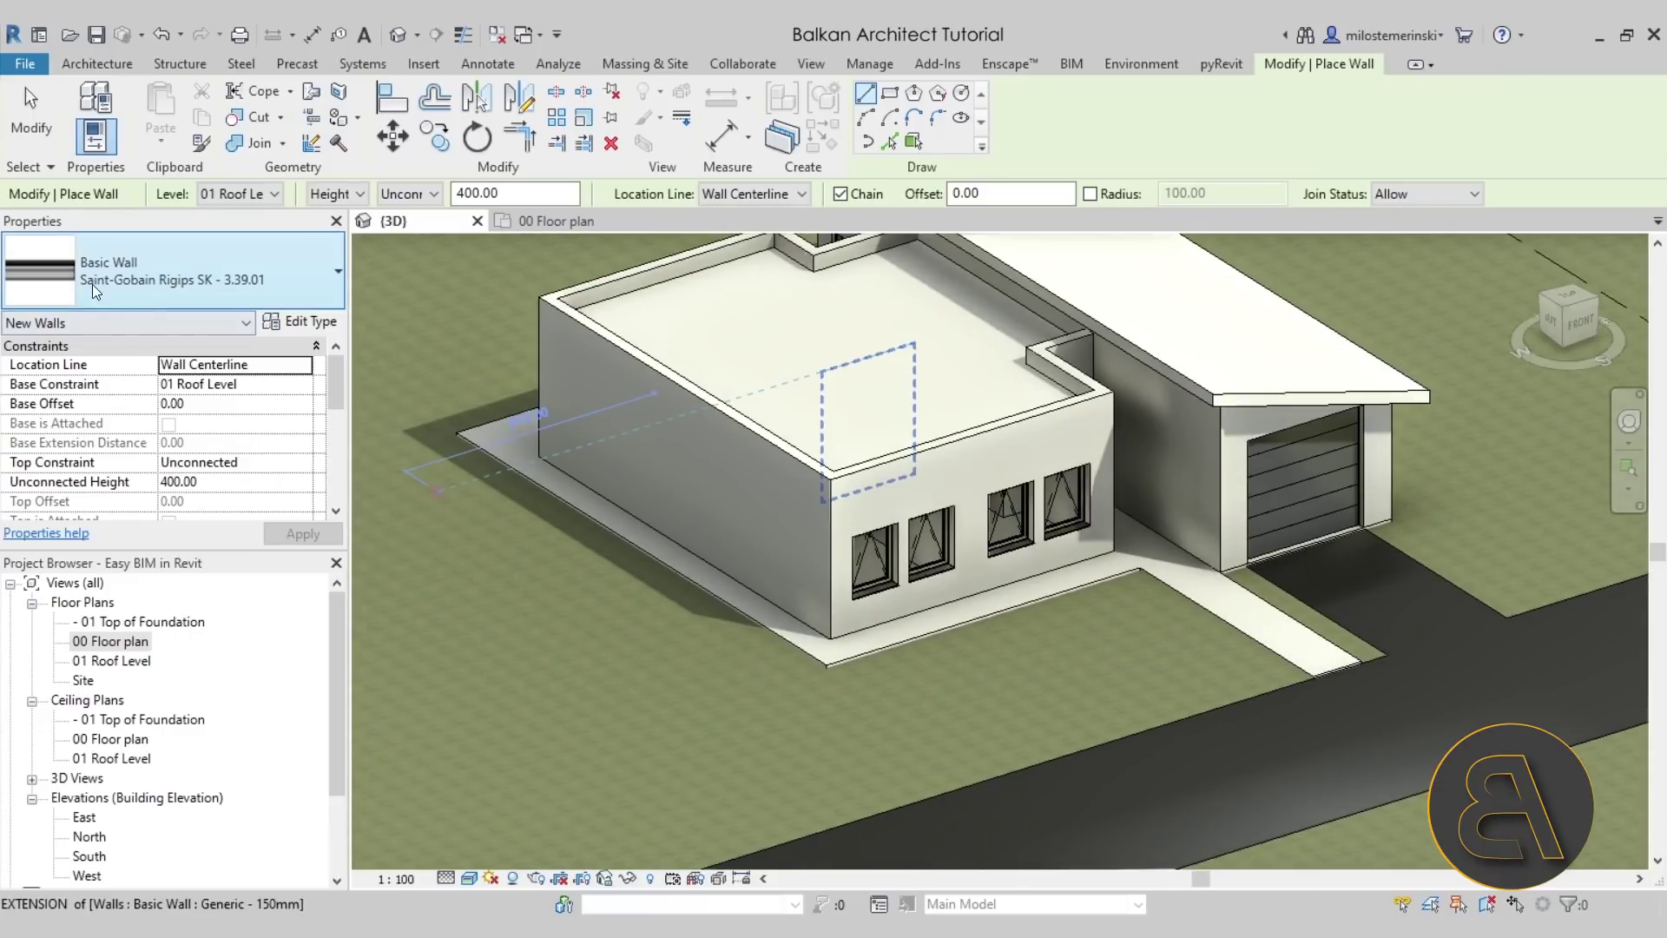
{"action": "left_click", "coordinate": [508, 560]}
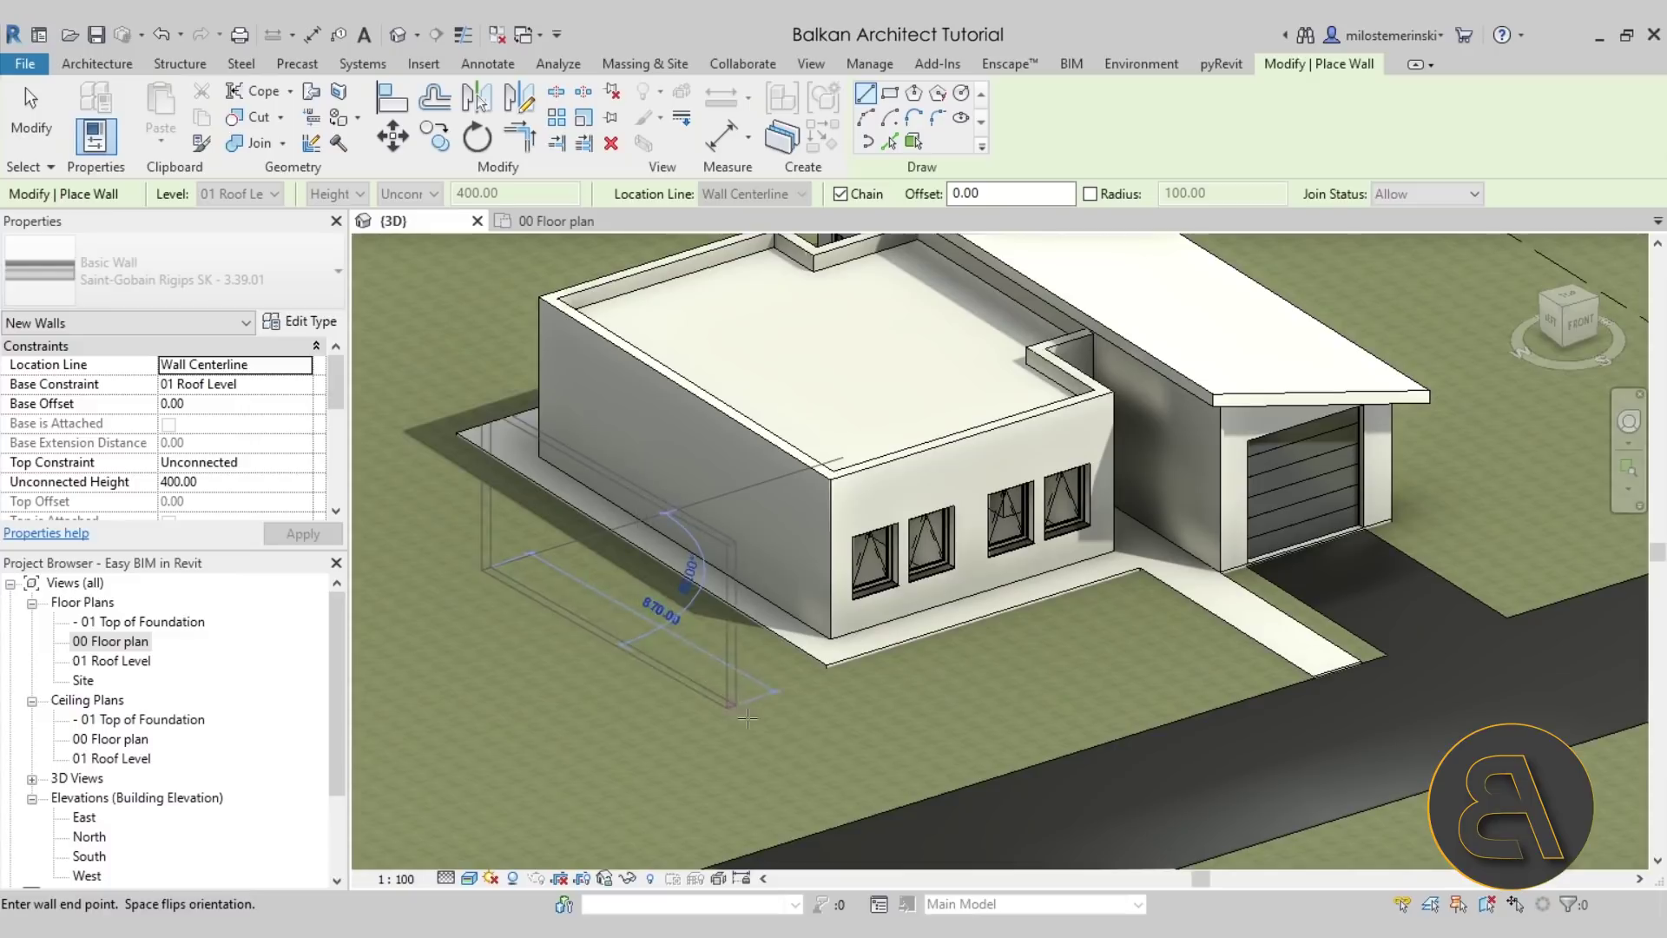
{"action": "left_click", "coordinate": [723, 751]}
{"action": "key", "text": "Escape"}
{"action": "key", "text": "Escape"}
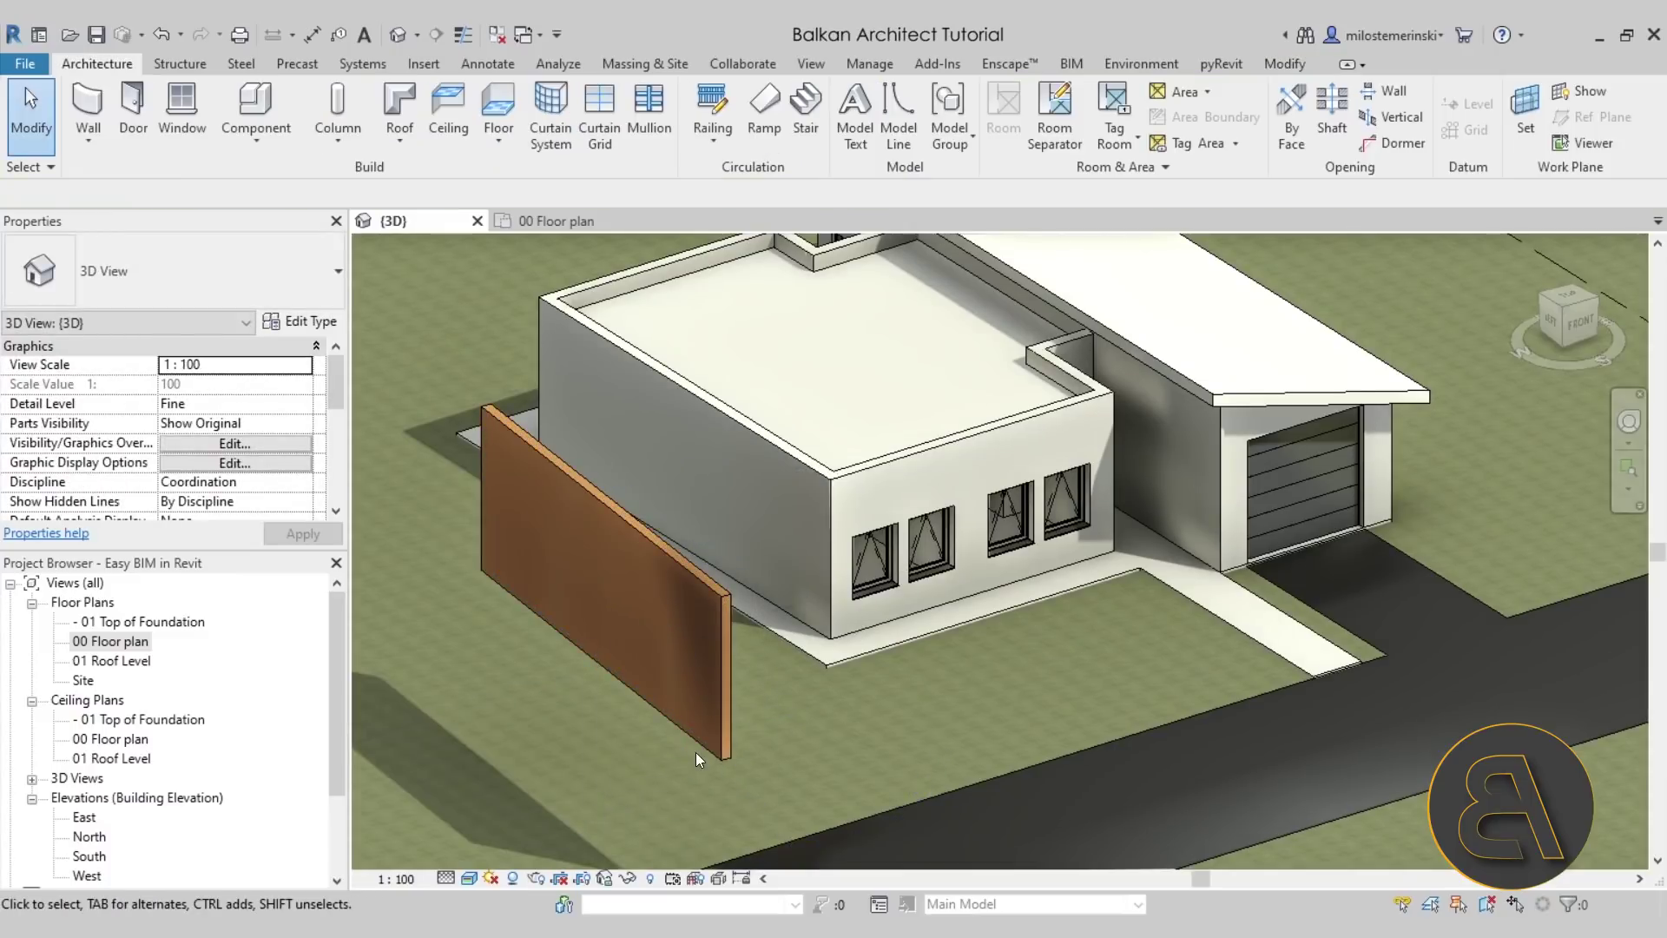
Set the new freestanding wall's base constraint to 00 Floor plan.
{"action": "left_click", "coordinate": [693, 748]}
{"action": "left_click", "coordinate": [261, 384]}
{"action": "left_click", "coordinate": [303, 384]}
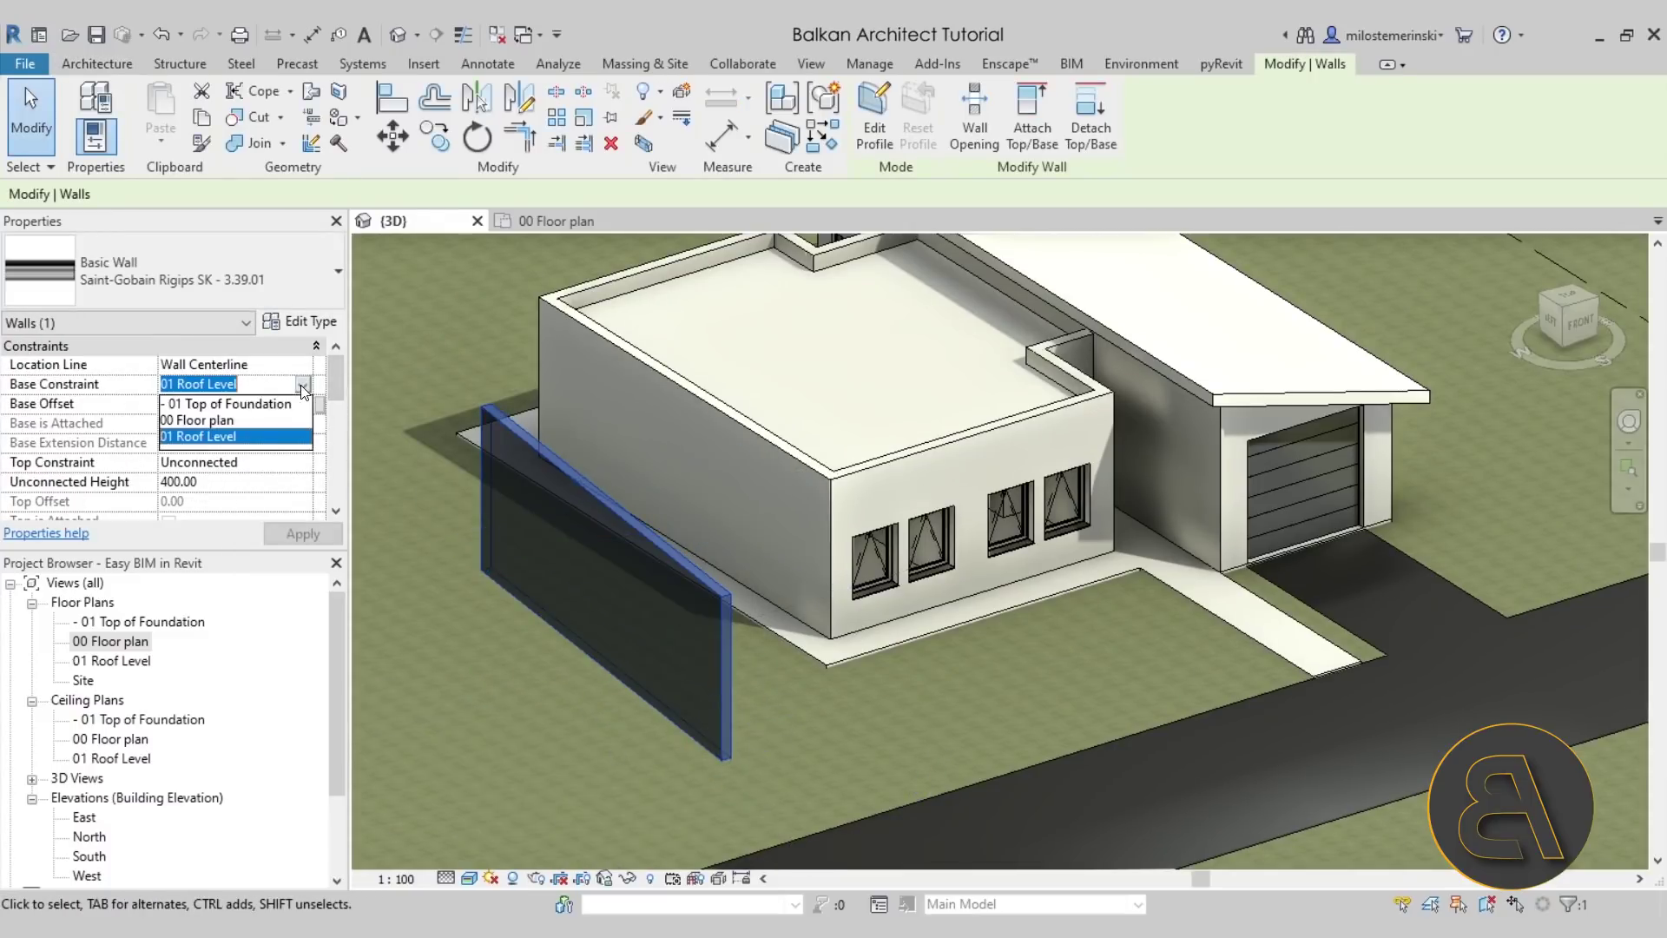
{"action": "left_click", "coordinate": [208, 421]}
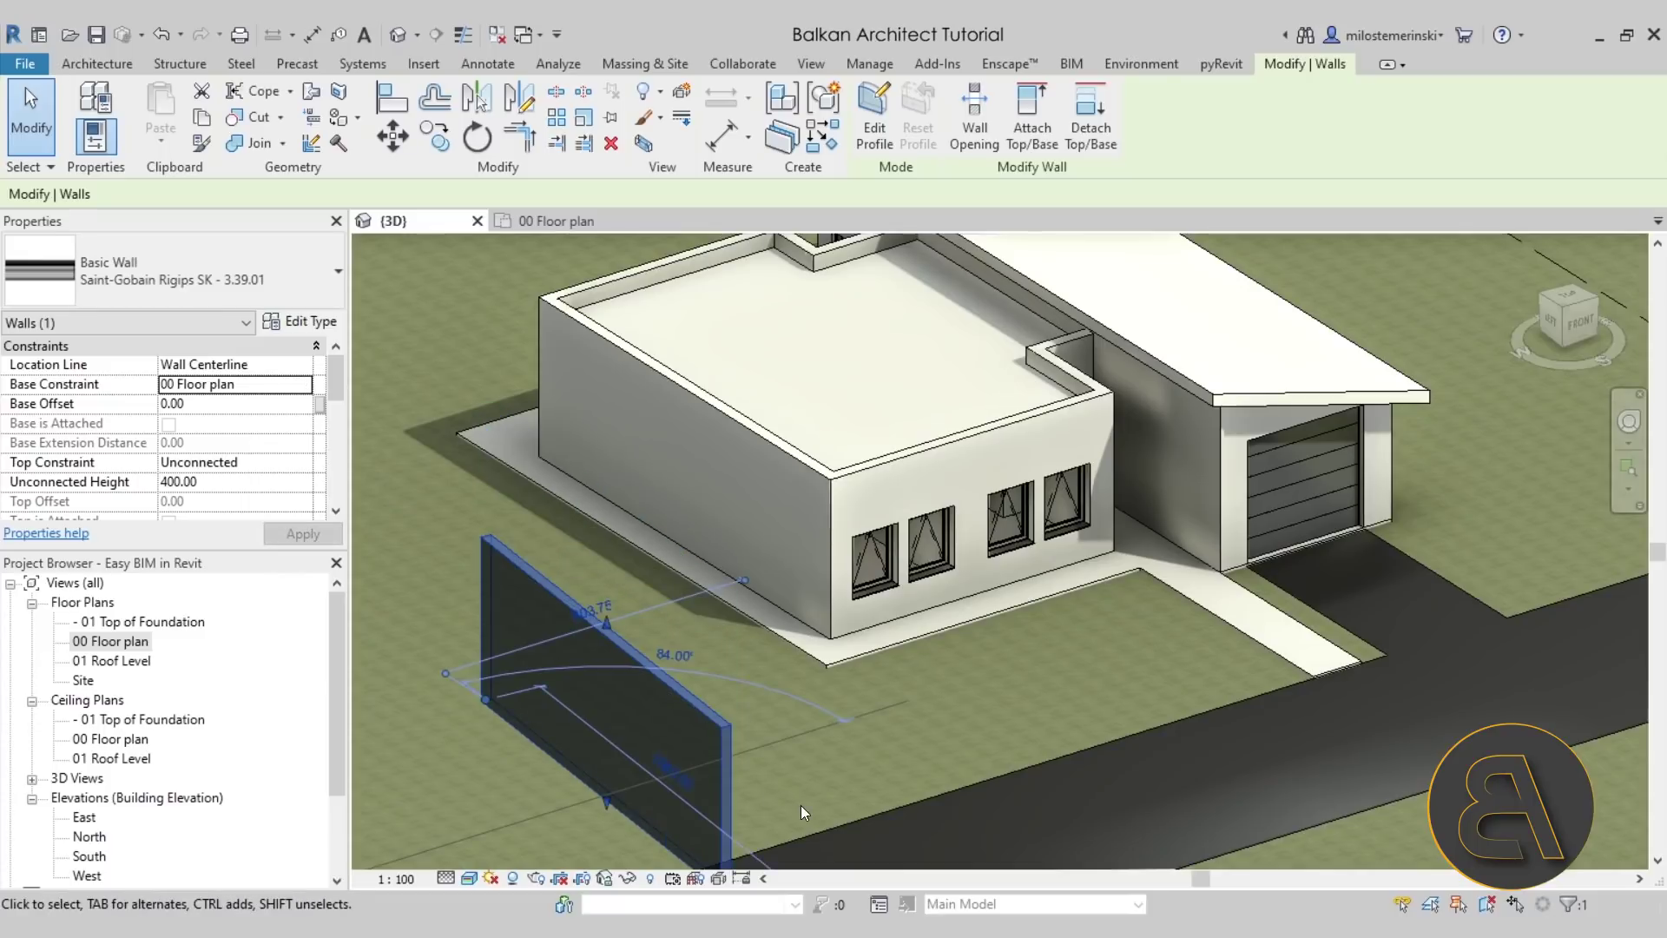
{"action": "key", "text": "Escape"}
Inspect the freestanding wall type's layer structure, checking the material and thickness of each layer, without changing the assembly.
{"action": "scroll", "coordinate": [888, 581], "scroll_direction": "up", "scroll_amount": 3}
{"action": "scroll", "coordinate": [642, 490], "scroll_direction": "up", "scroll_amount": 3}
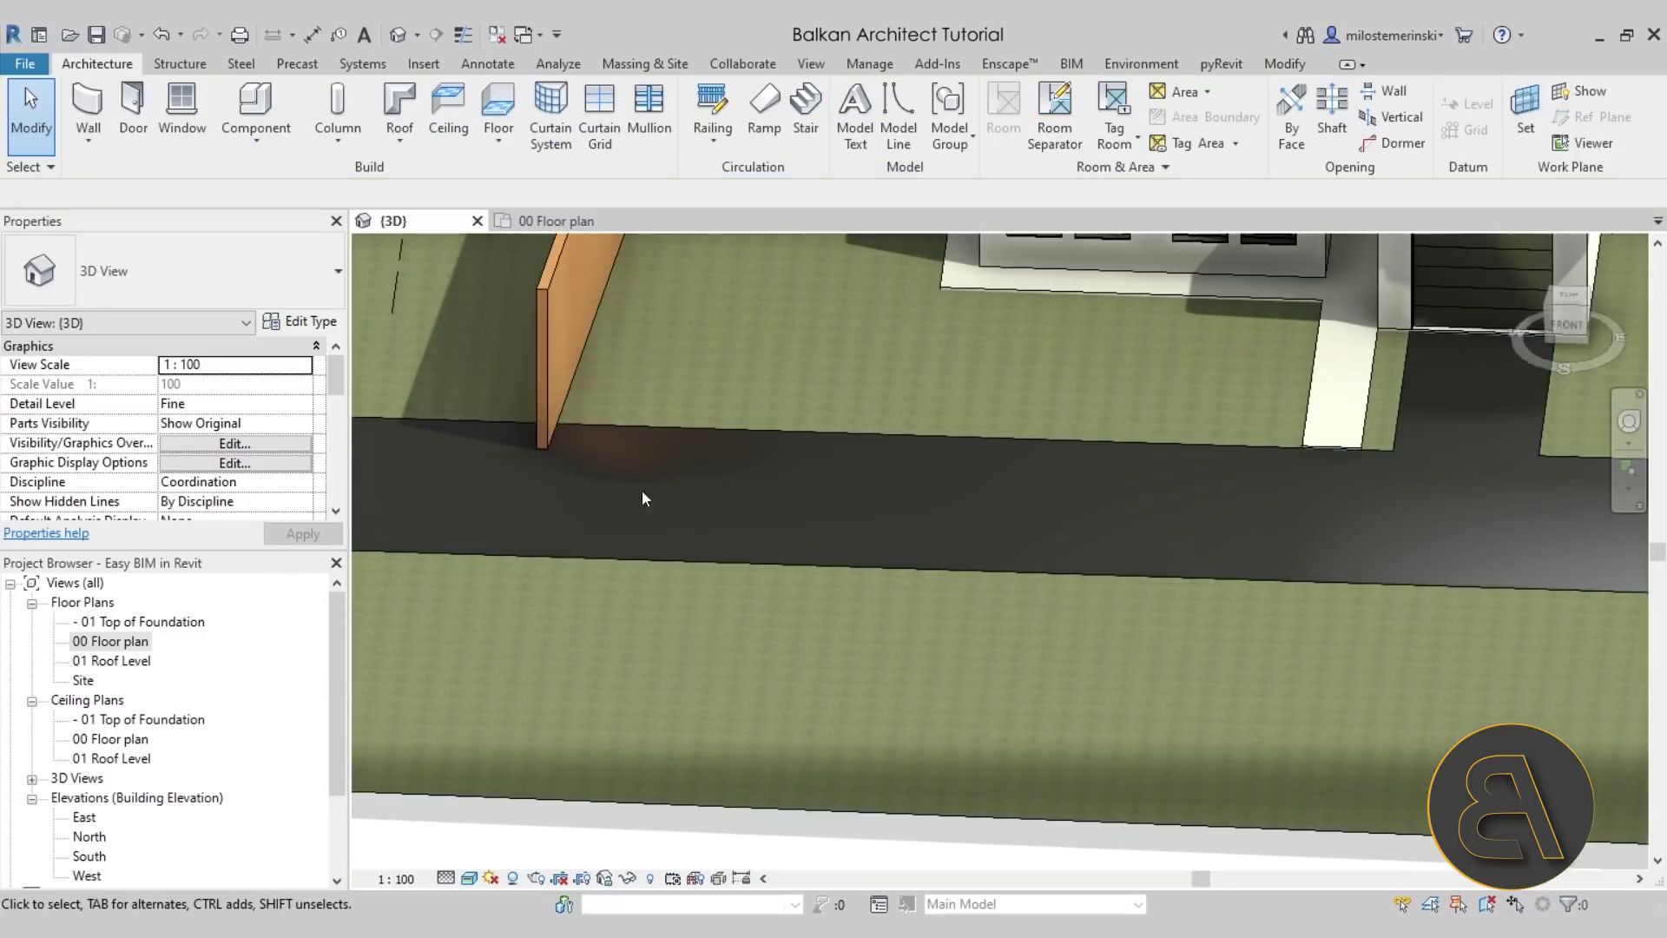
{"action": "scroll", "coordinate": [651, 469], "scroll_direction": "down", "scroll_amount": 5}
{"action": "middle_click_drag", "start_coordinate": [558, 373], "coordinate": [689, 521], "text": "shift"}
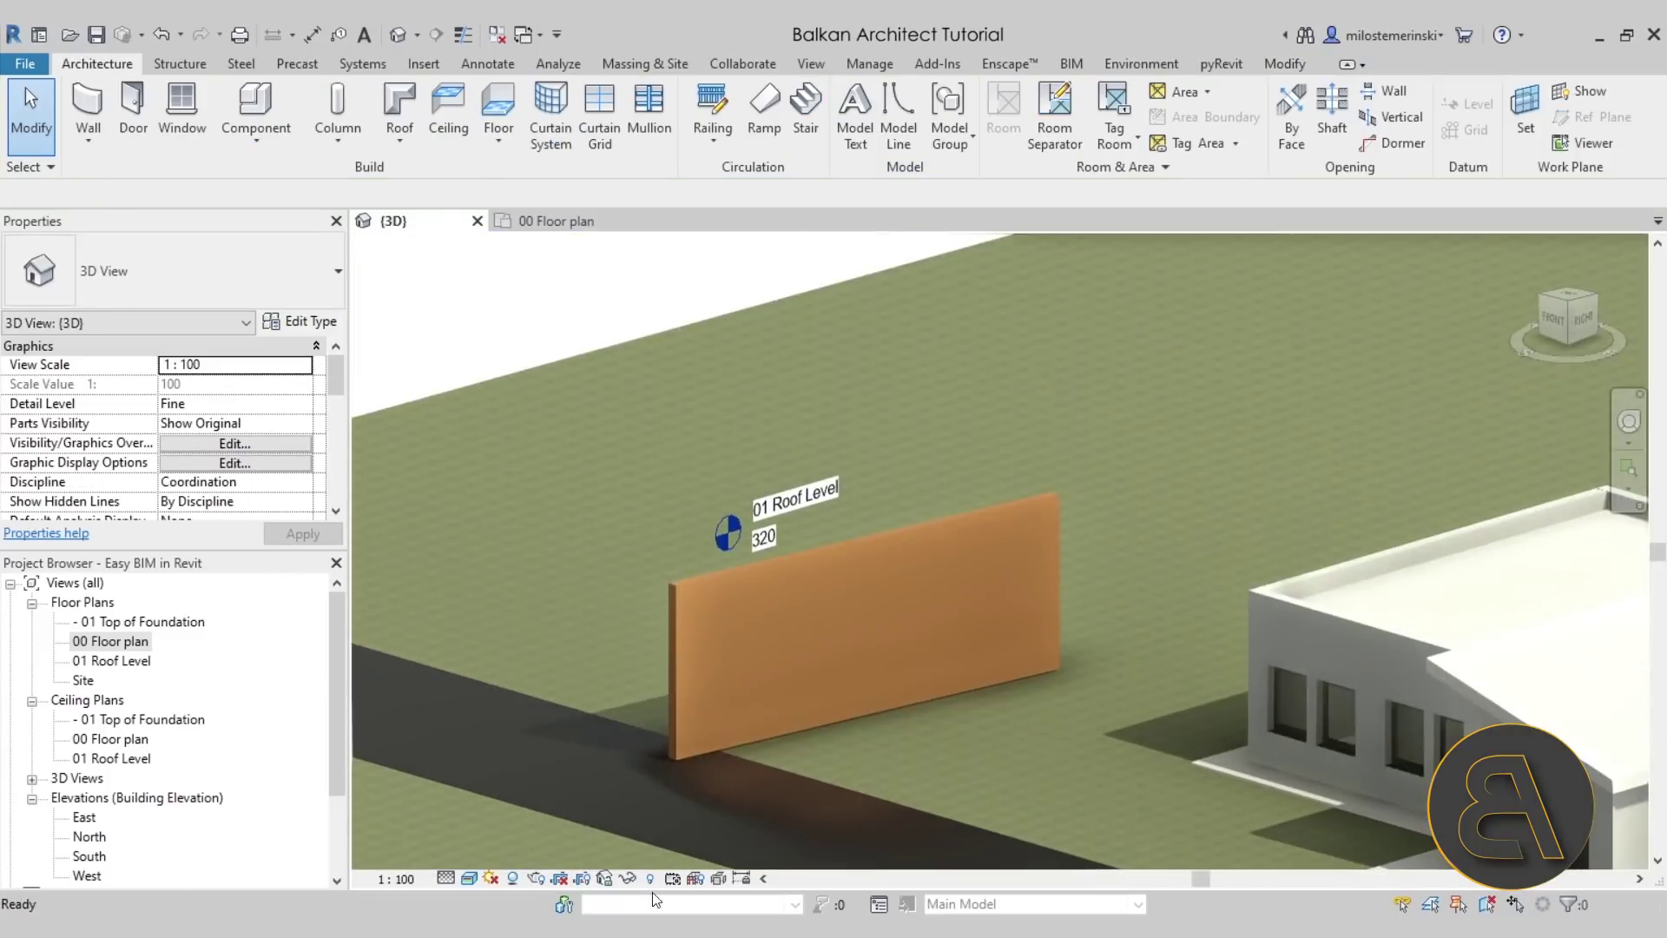
{"action": "left_click", "coordinate": [680, 613]}
{"action": "left_click", "coordinate": [290, 324]}
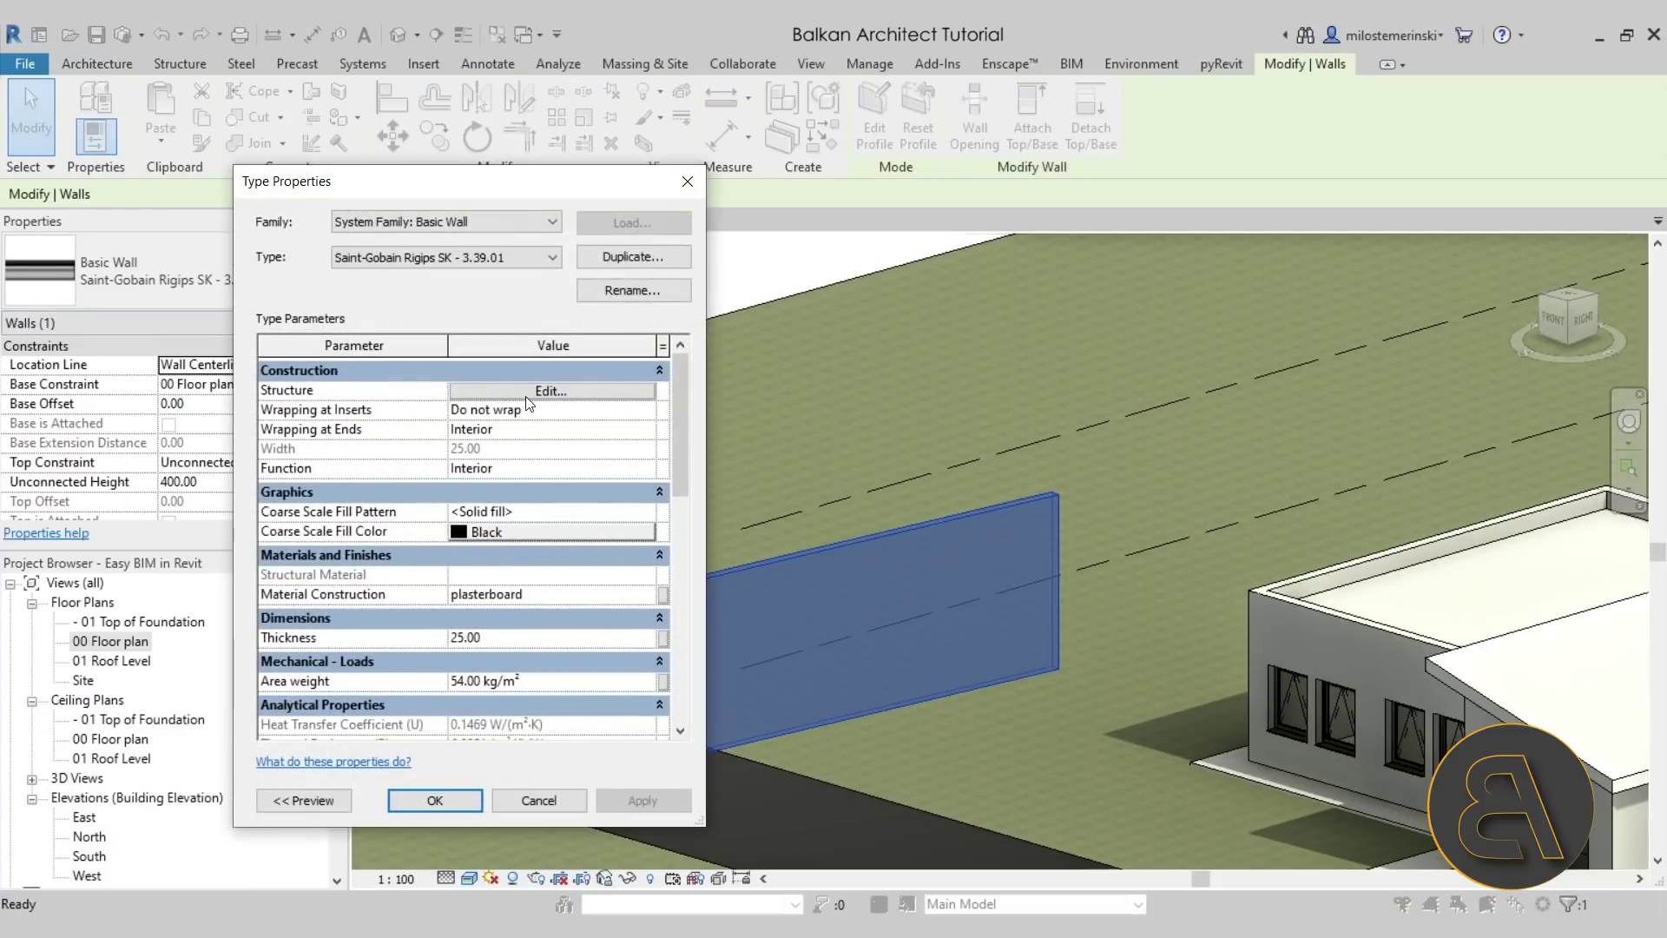
{"action": "left_click", "coordinate": [521, 392]}
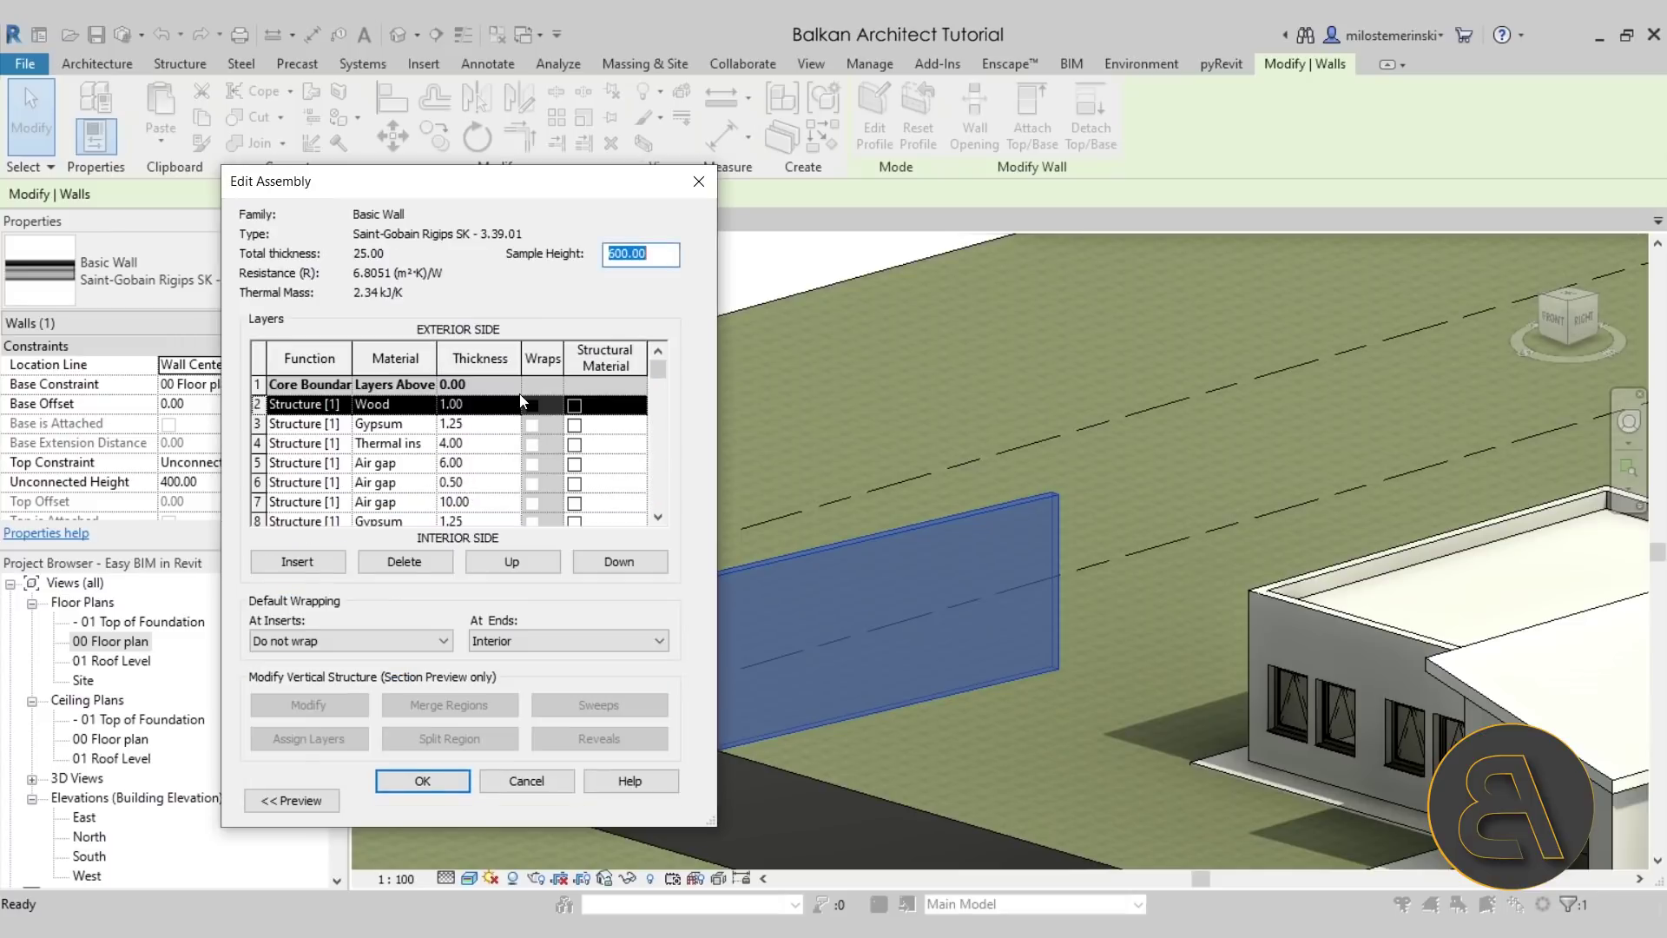
{"action": "scroll", "coordinate": [444, 398], "scroll_direction": "down", "scroll_amount": 2}
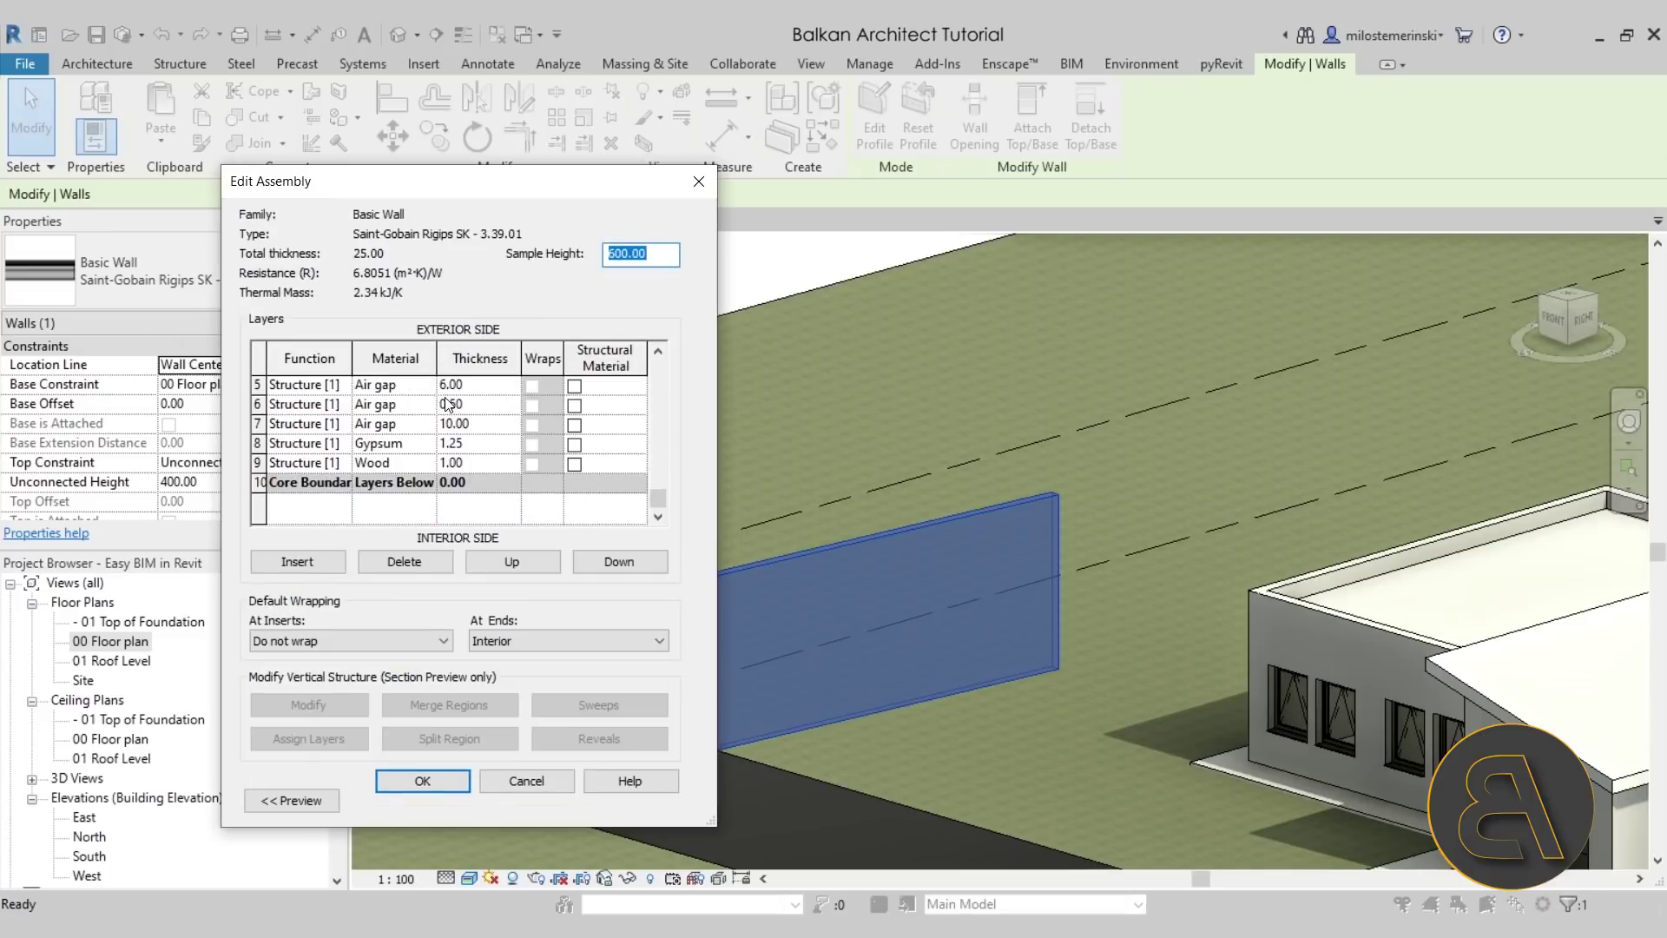
{"action": "scroll", "coordinate": [394, 495], "scroll_direction": "up", "scroll_amount": 2}
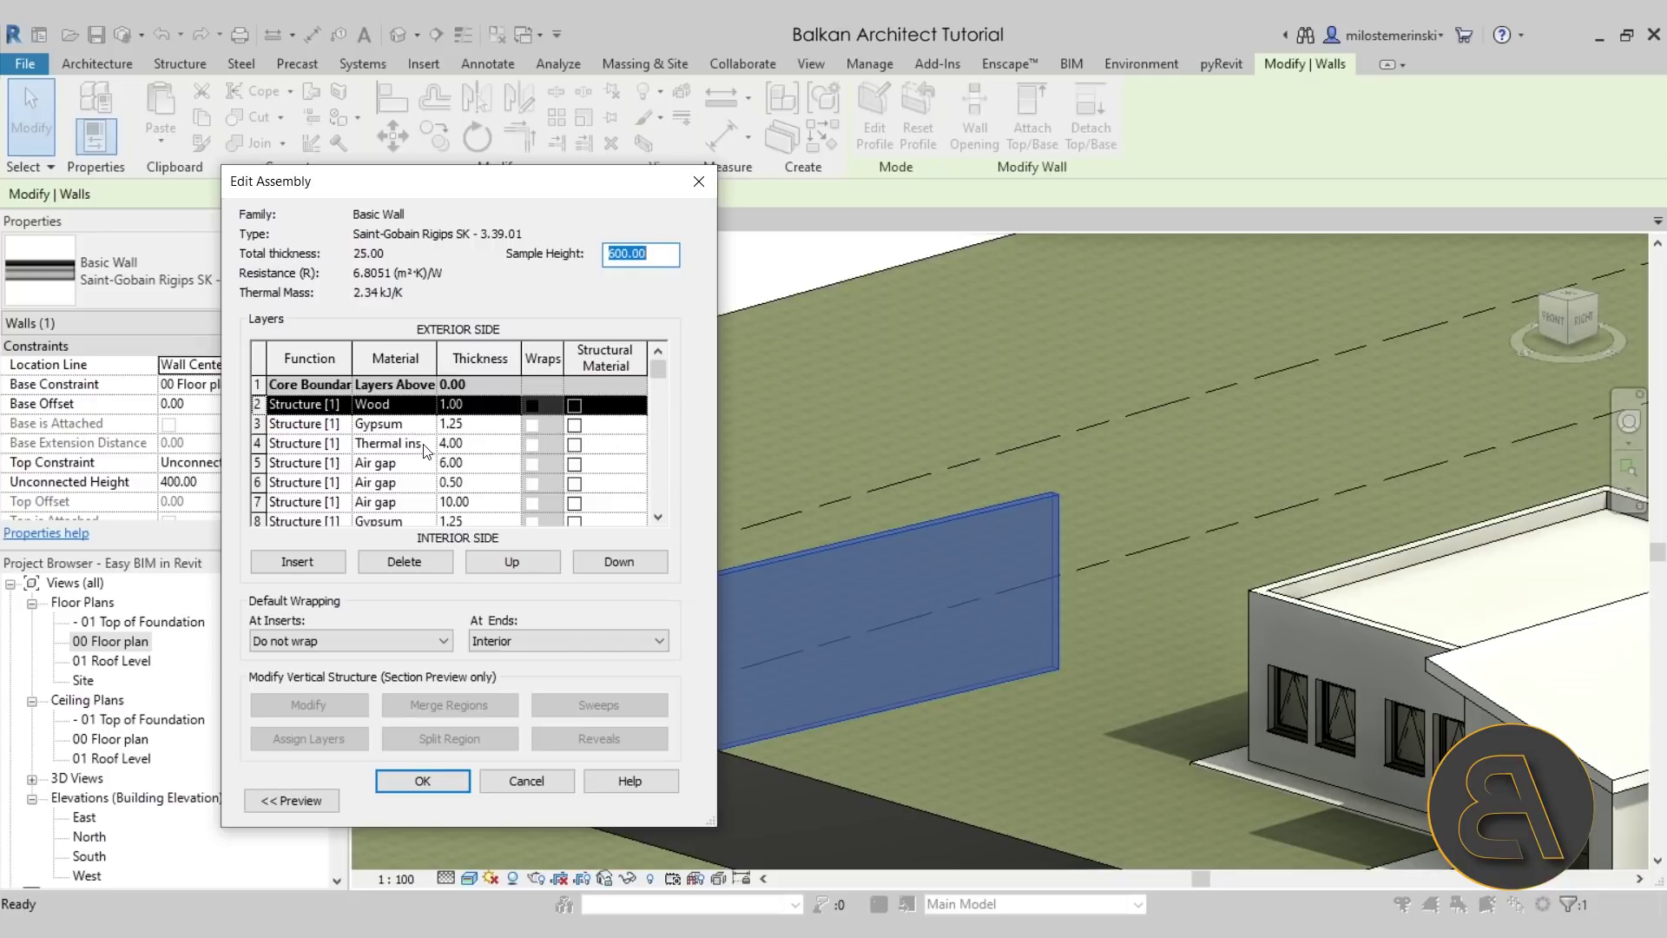
{"action": "scroll", "coordinate": [408, 458], "scroll_direction": "down", "scroll_amount": 2}
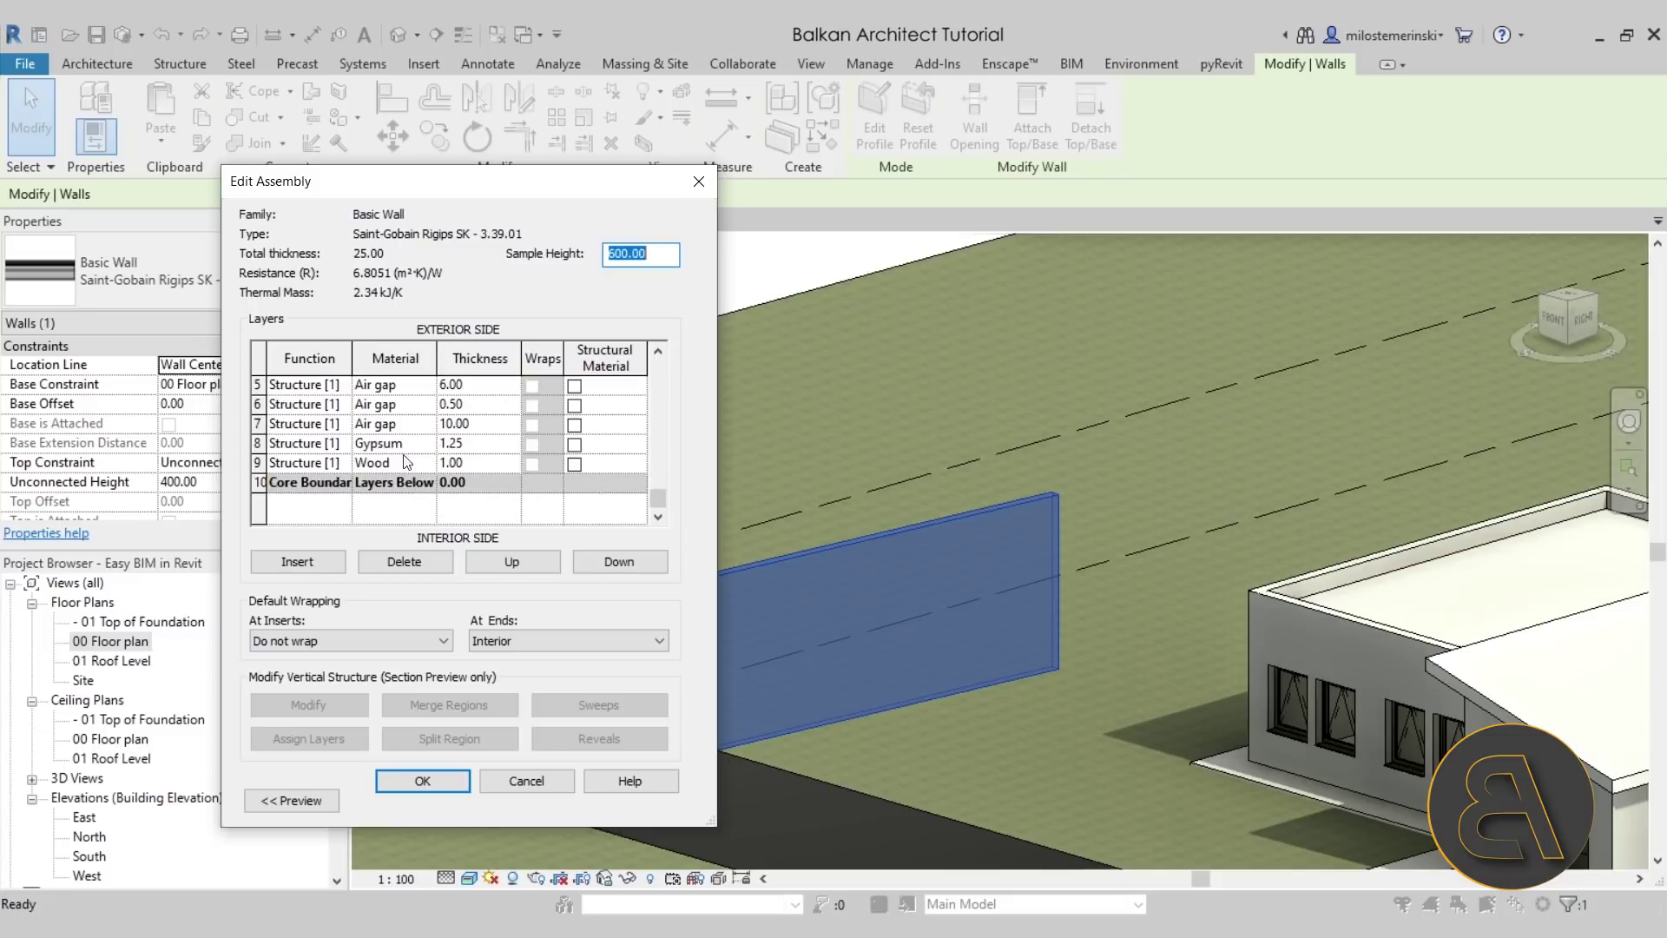
{"action": "left_click", "coordinate": [514, 783]}
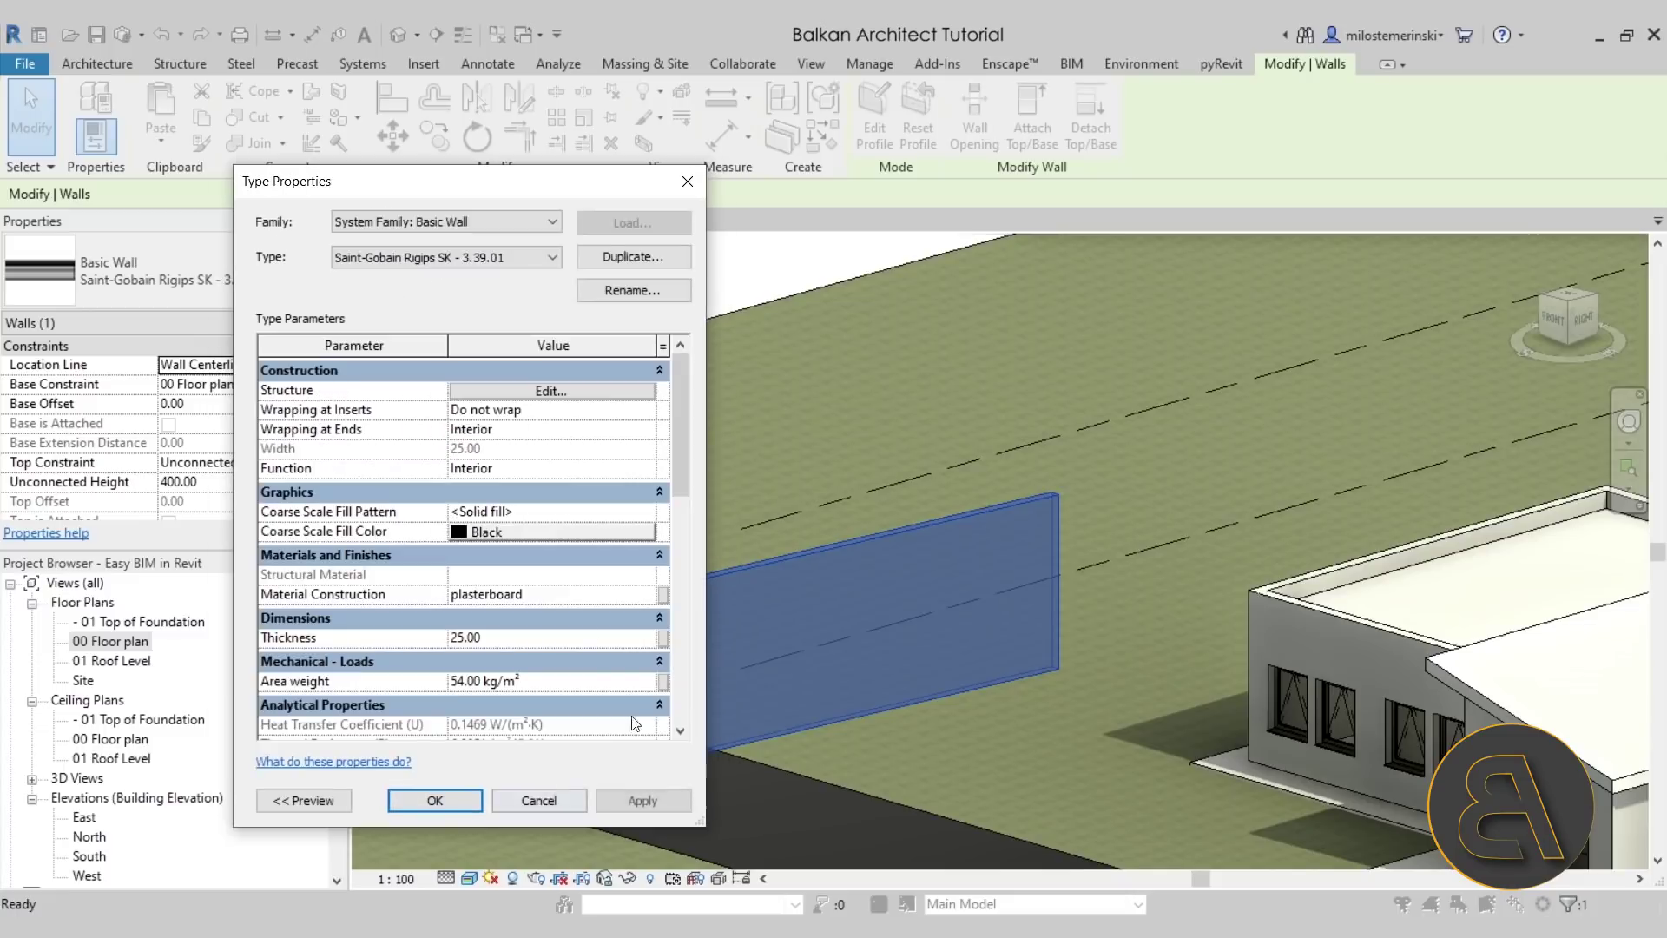
Review the wall type's thermal, manufacturer, fire rating and maximal height parameters, and close its type properties.
{"action": "scroll", "coordinate": [535, 469], "scroll_direction": "down", "scroll_amount": 3}
{"action": "scroll", "coordinate": [534, 469], "scroll_direction": "down", "scroll_amount": 1}
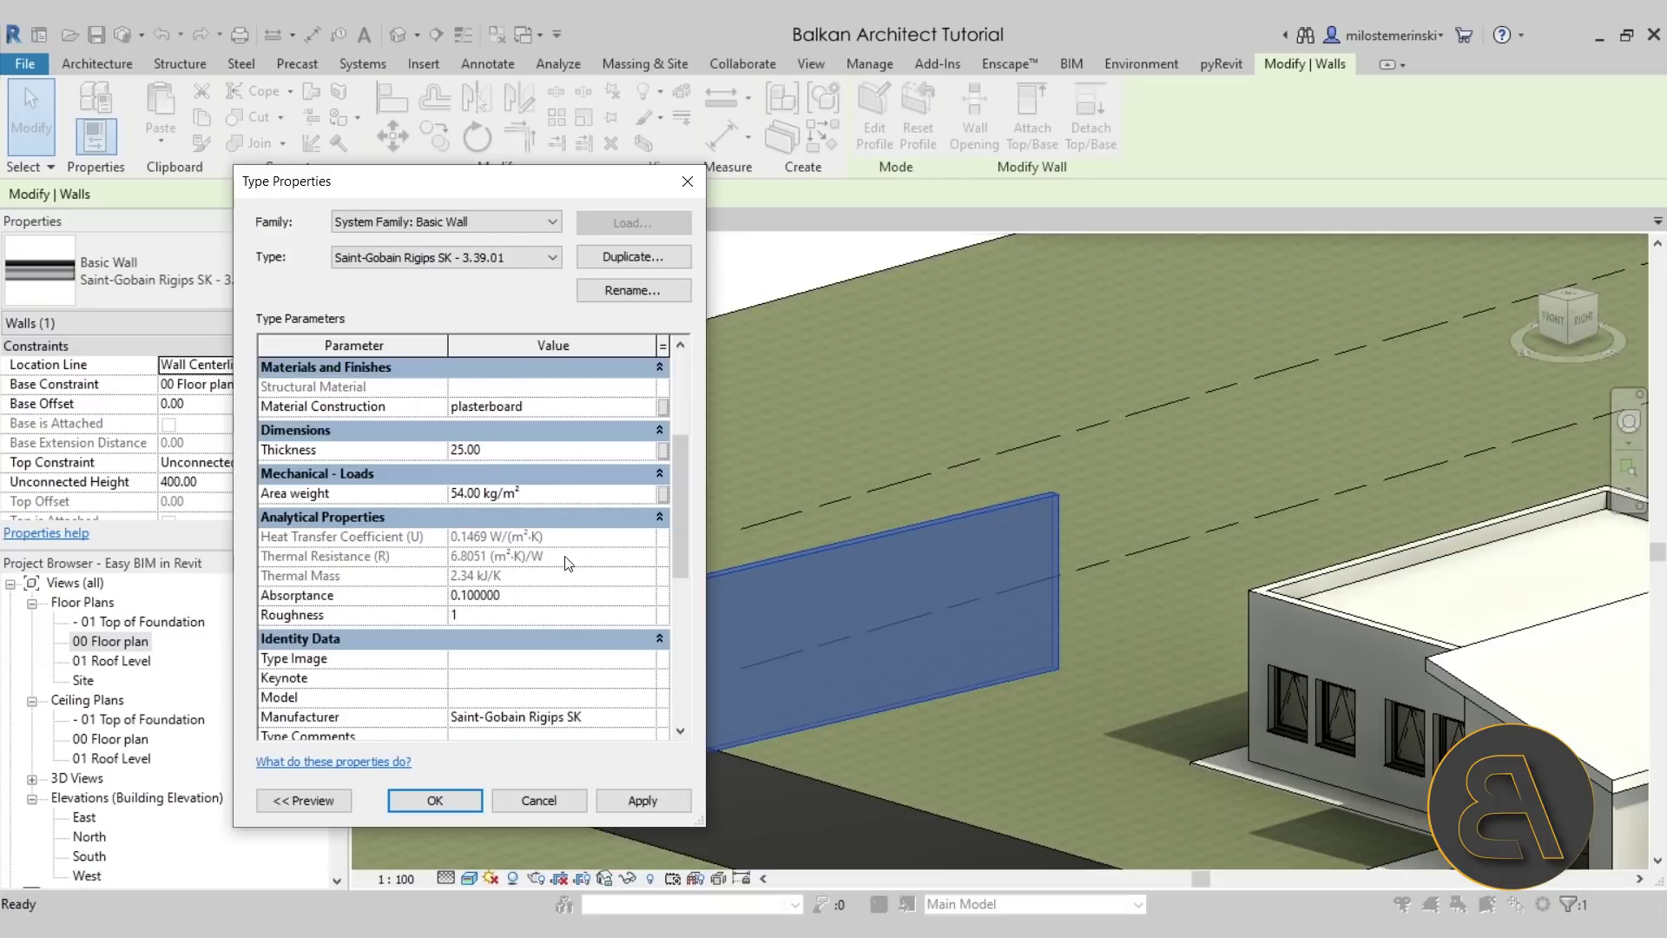
{"action": "scroll", "coordinate": [566, 537], "scroll_direction": "down", "scroll_amount": 2}
{"action": "scroll", "coordinate": [442, 493], "scroll_direction": "down", "scroll_amount": 2}
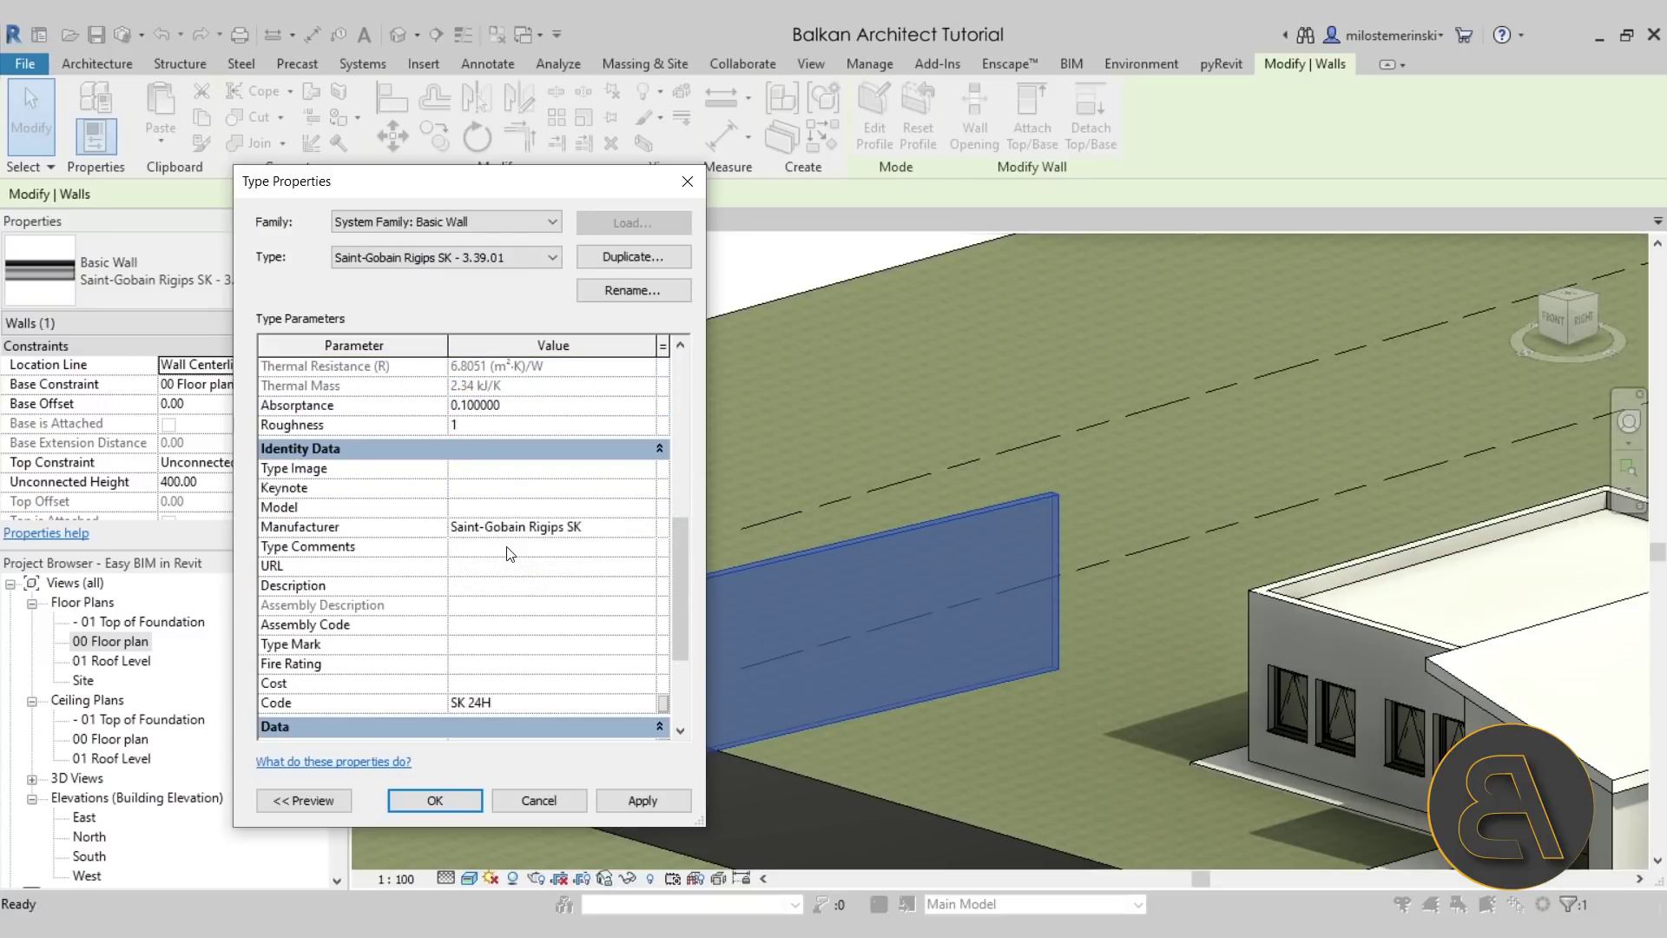
{"action": "scroll", "coordinate": [547, 535], "scroll_direction": "down", "scroll_amount": 3}
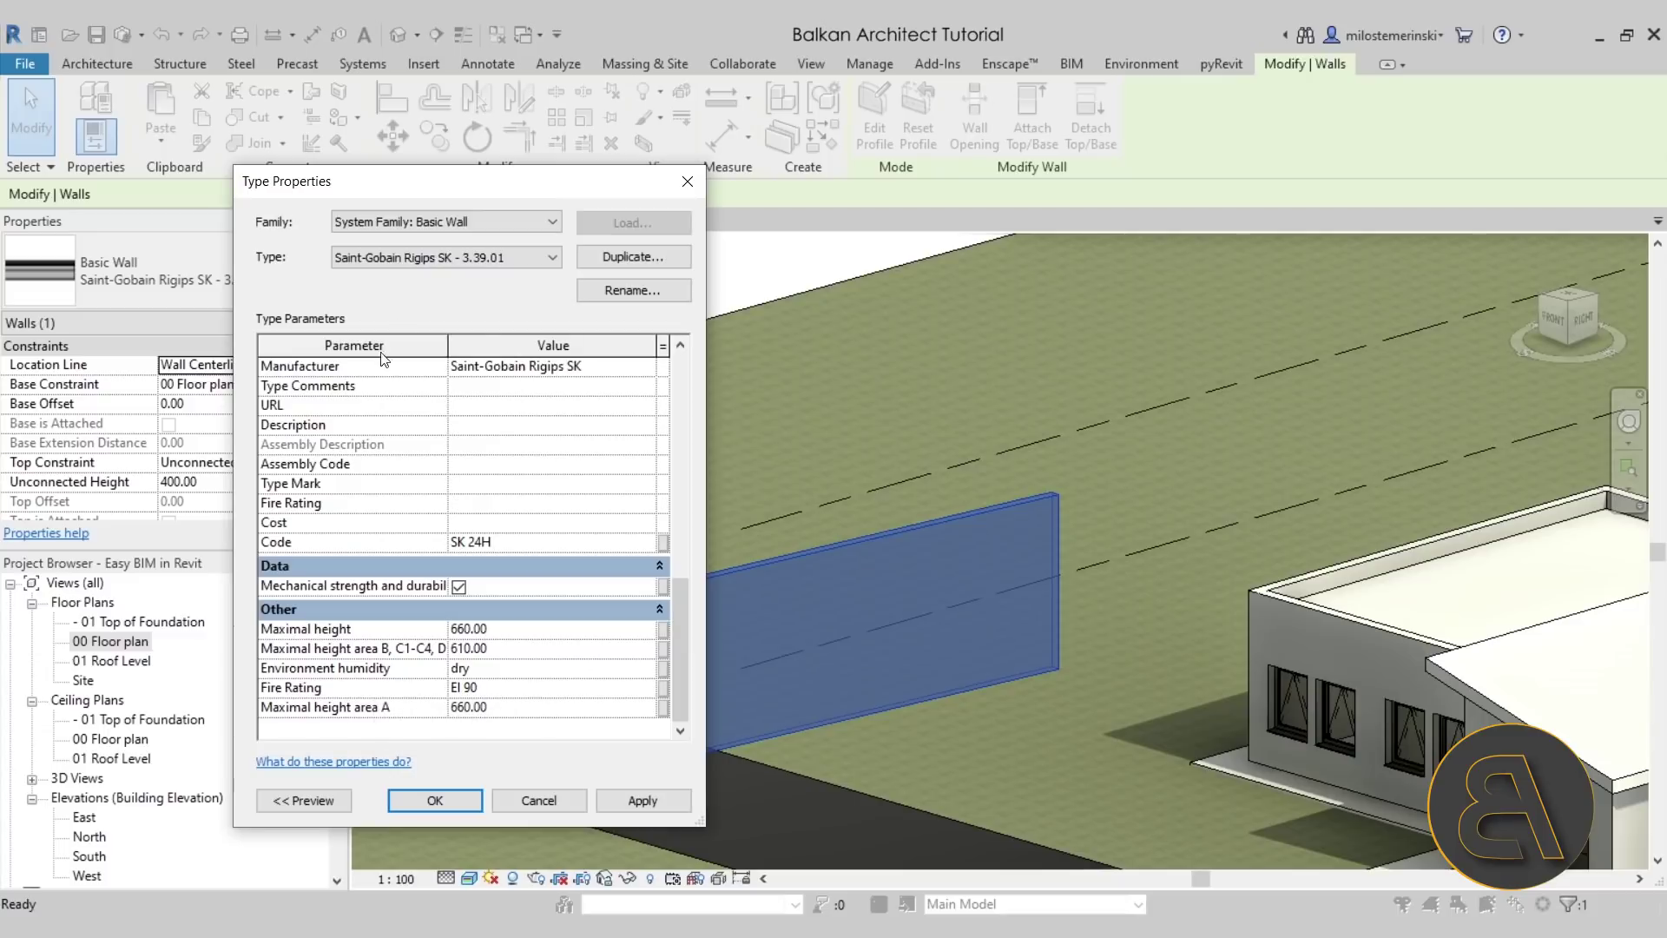
{"action": "left_click", "coordinate": [450, 800]}
{"action": "key", "text": "Escape"}
Delete the freestanding Saint-Gobain Rigips wall beside the house.
{"action": "middle_click_drag", "start_coordinate": [781, 564], "coordinate": [820, 638], "text": "shift"}
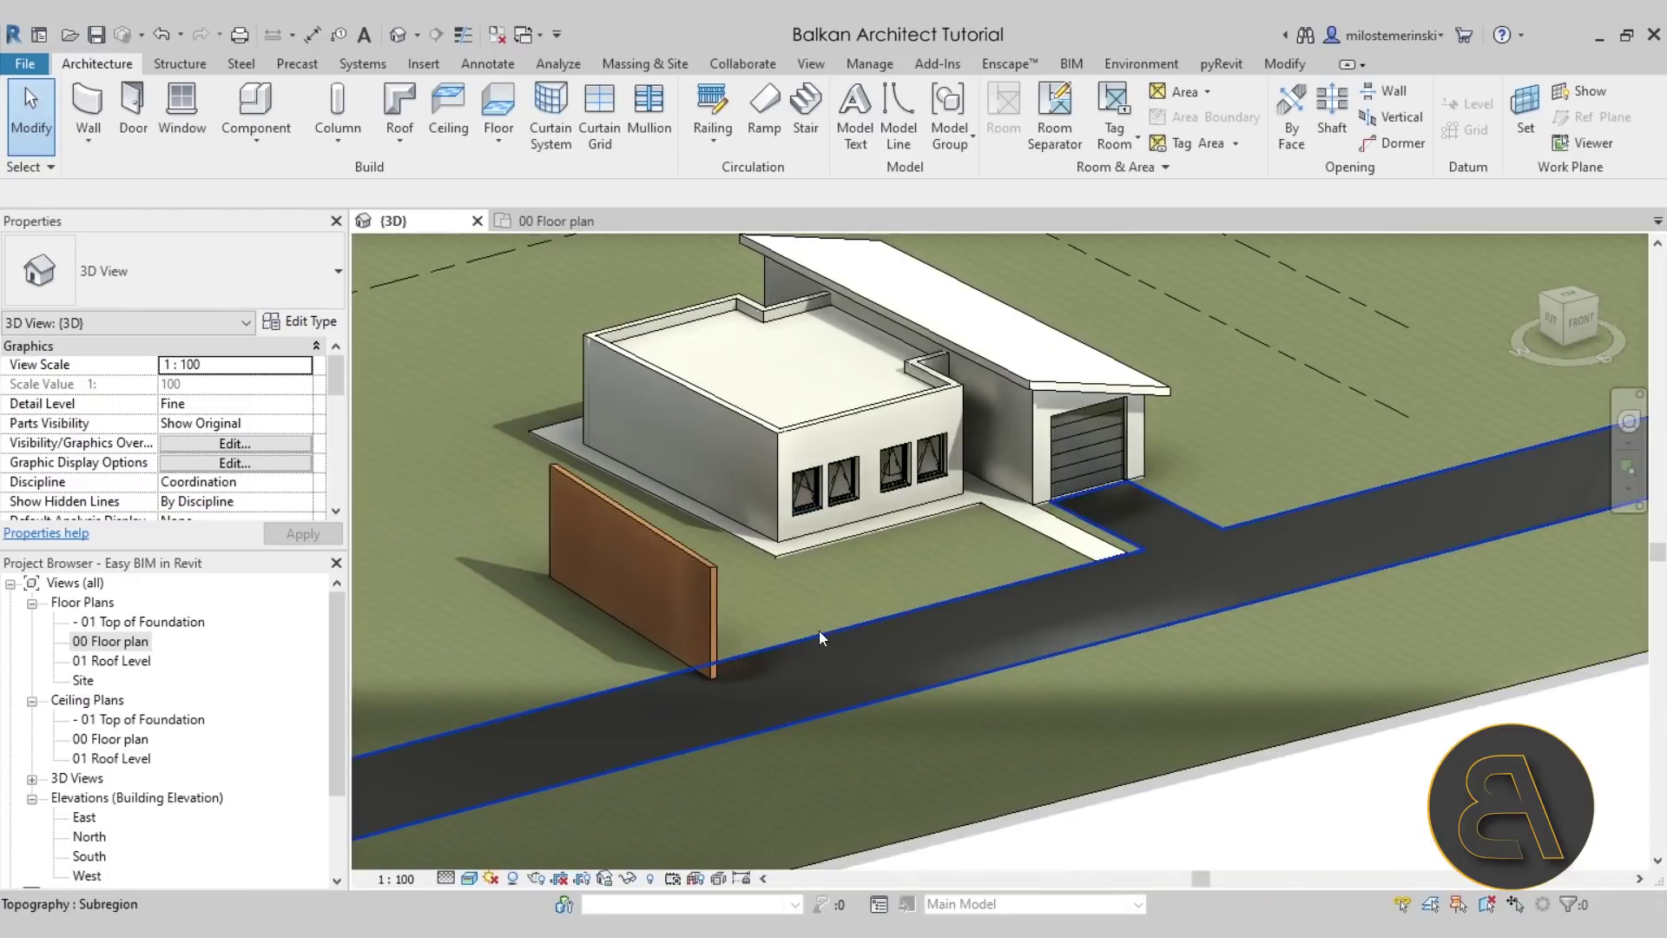
{"action": "left_click", "coordinate": [712, 625]}
{"action": "middle_click_drag", "start_coordinate": [874, 570], "coordinate": [657, 531]}
{"action": "key", "text": "Delete"}
{"action": "scroll", "coordinate": [786, 660], "scroll_direction": "up", "scroll_amount": 4}
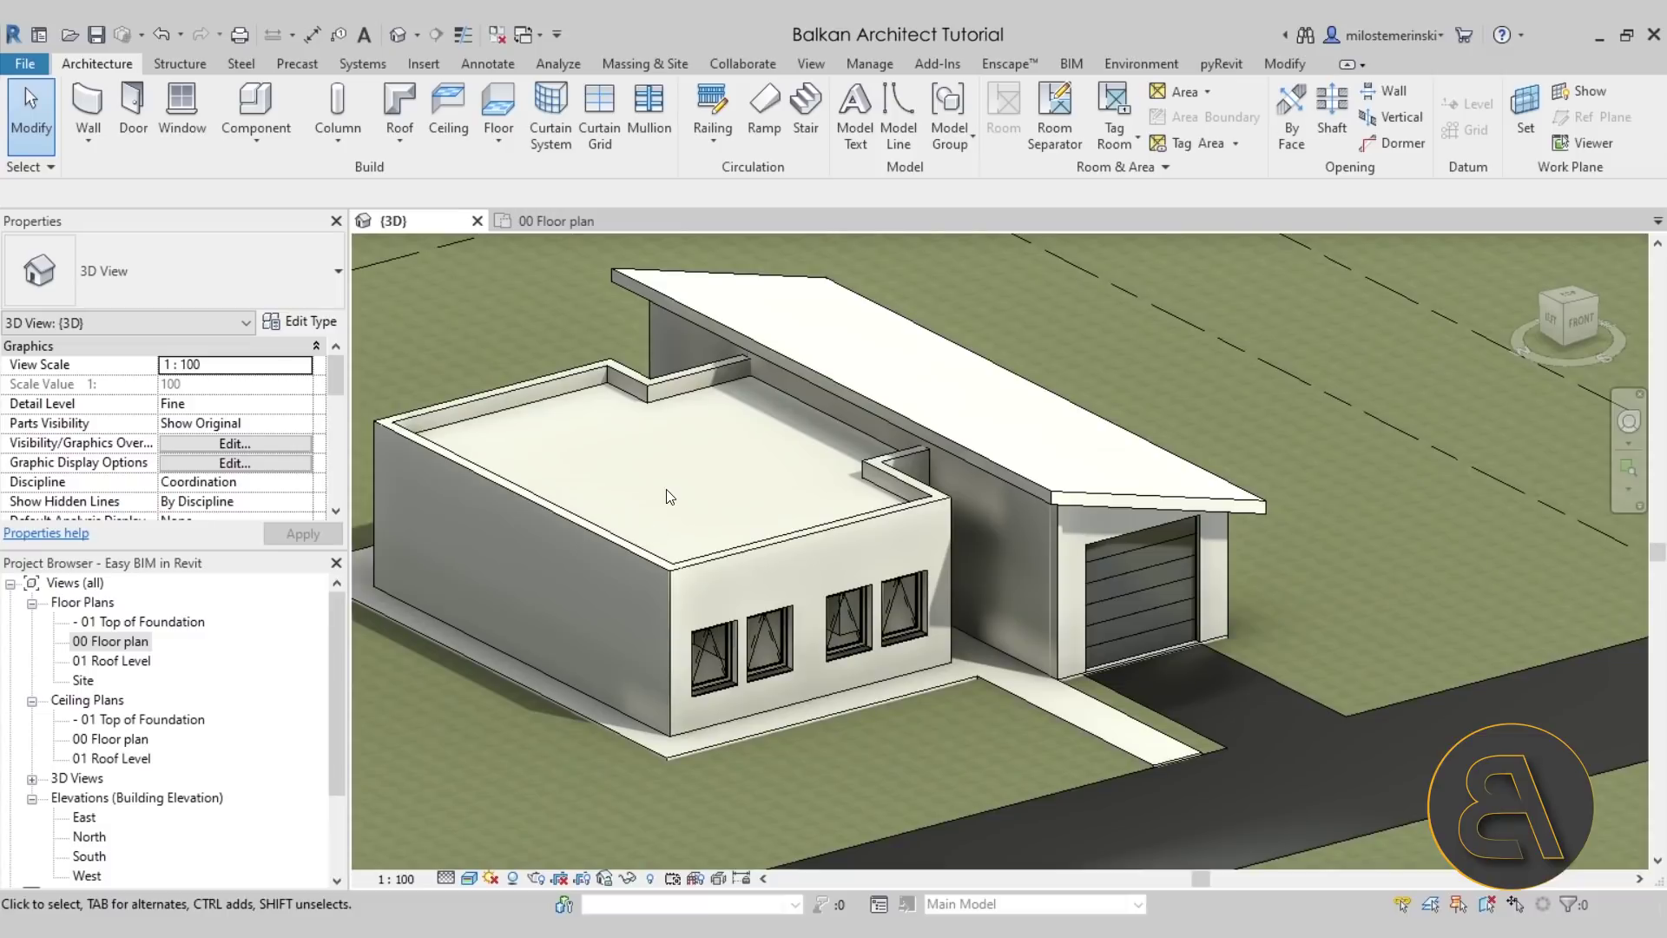